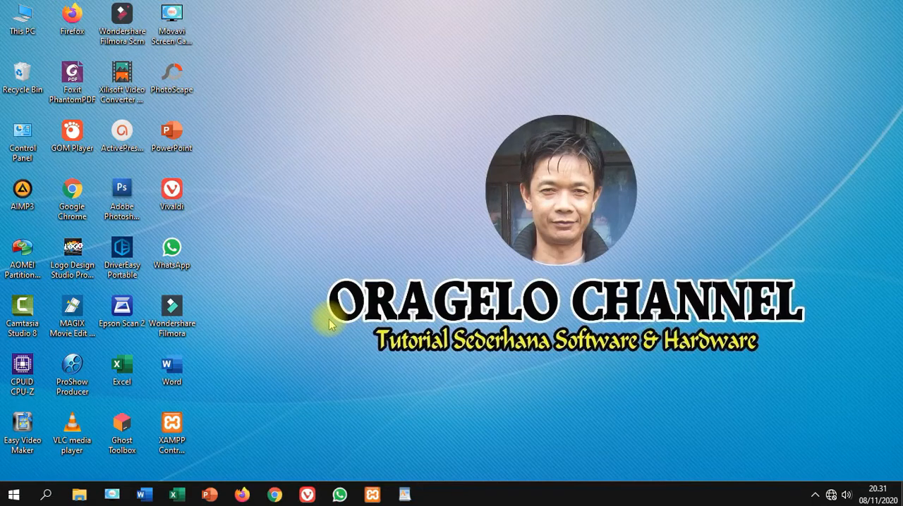
- Check the Apache and MySQL status in the XAMPP Control Panel, and view the website's home page in Chrome
left_click(374, 494)
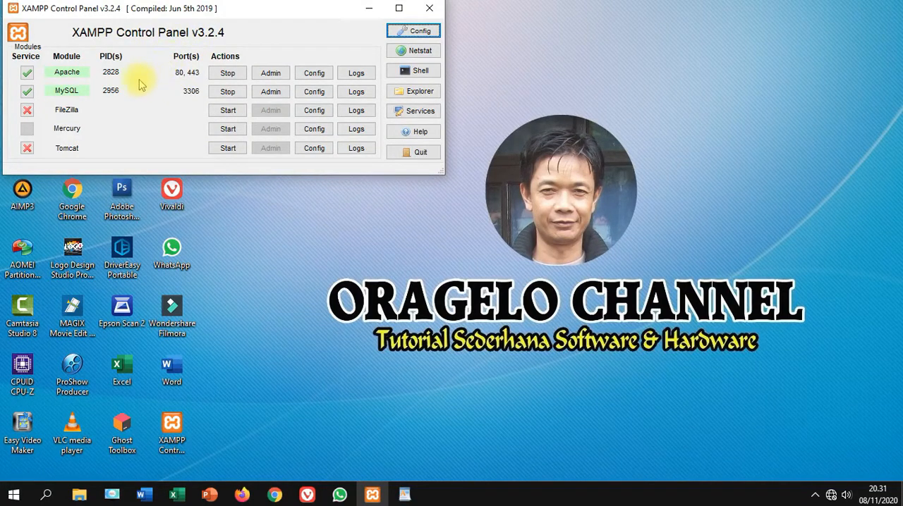
left_click(368, 9)
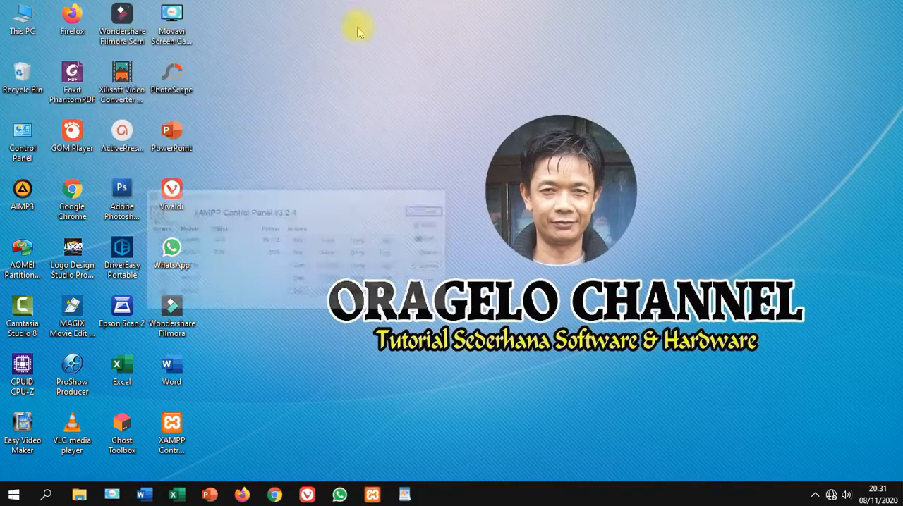
left_click(274, 494)
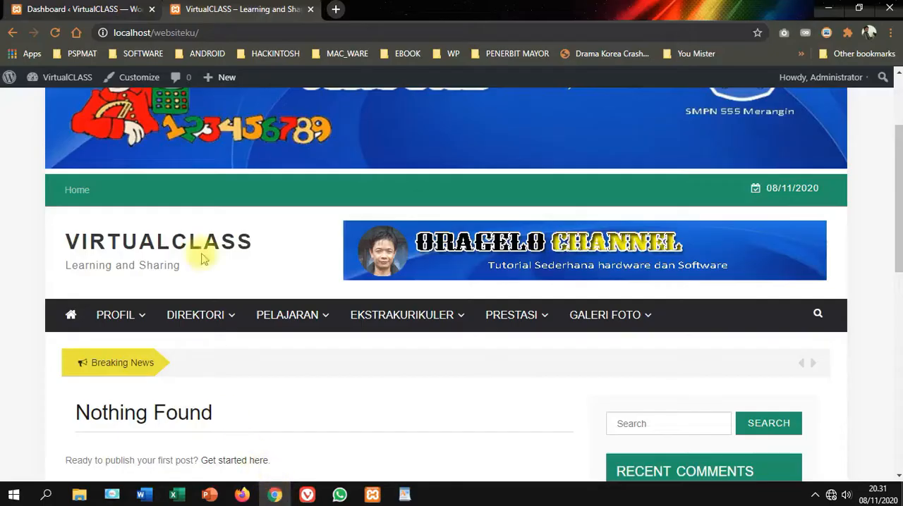
scroll(515, 263, "up", 2)
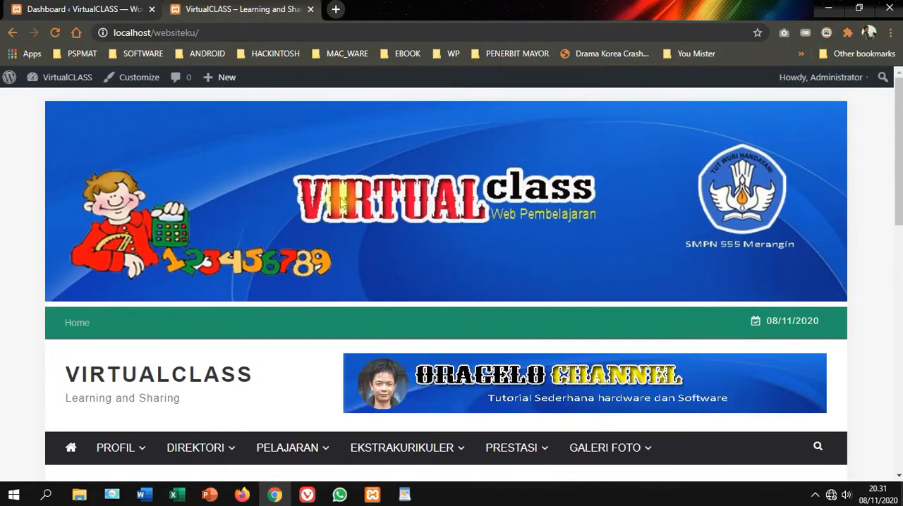
- Dismiss the Elementor plugin recommendation on the WordPress dashboard
left_click(65, 9)
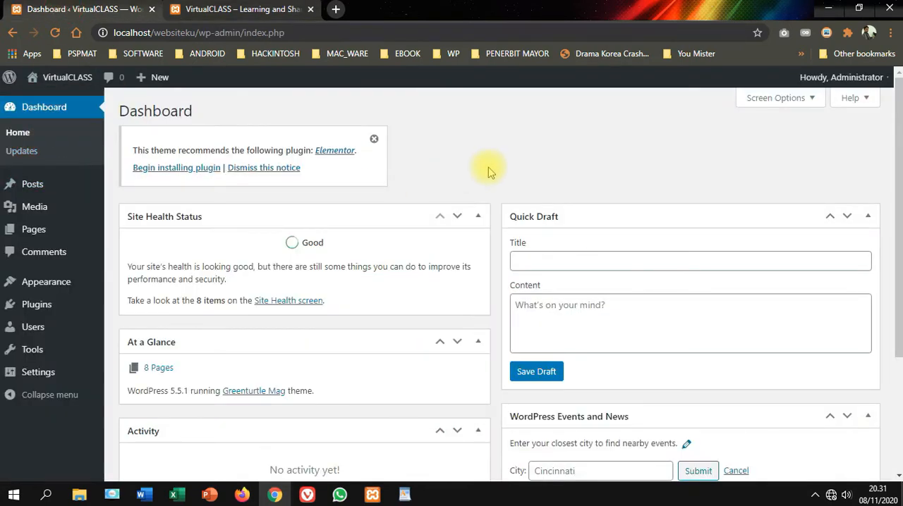
left_click(374, 139)
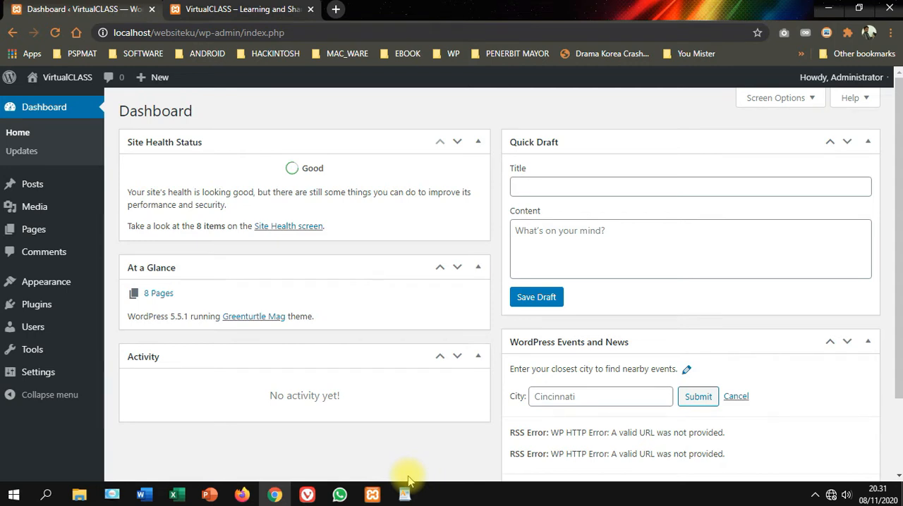
- Examine the VirtualCLASS home page, including its post area and sidebar widgets
left_click(243, 9)
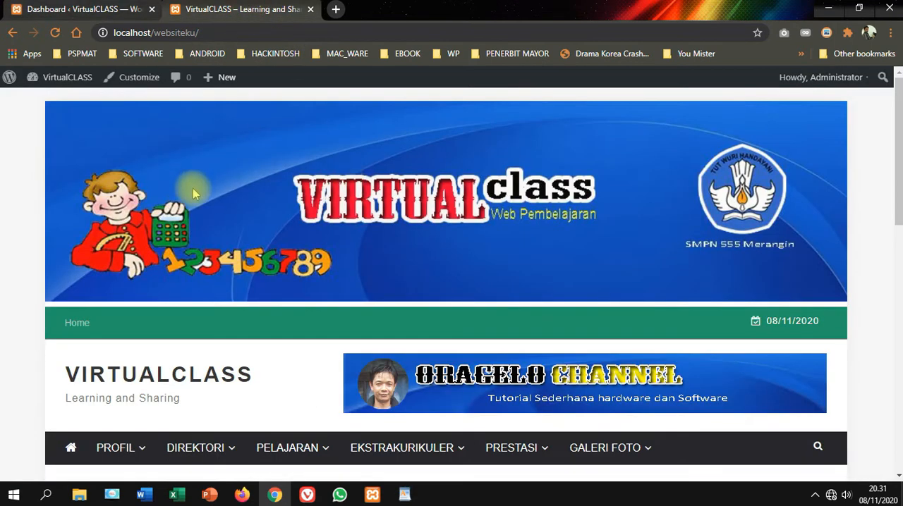
scroll(70, 260, "down", 5)
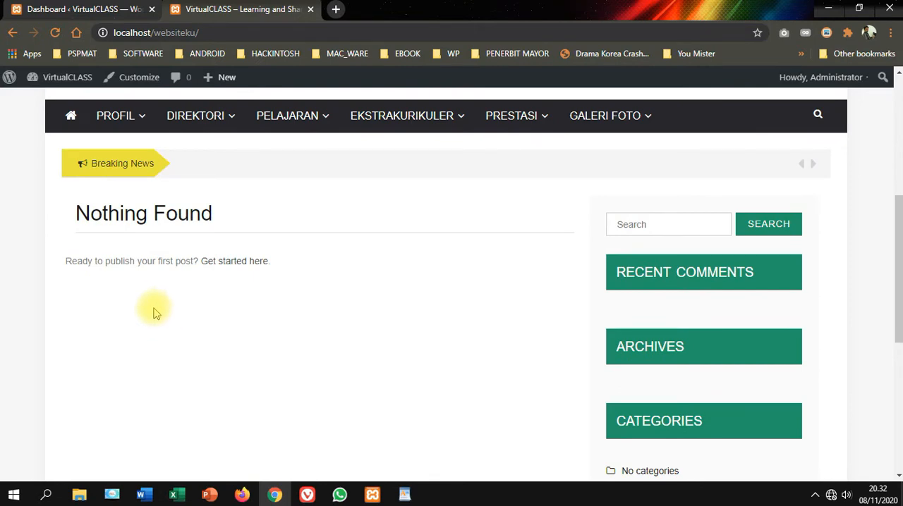
scroll(166, 303, "down", 3)
scroll(167, 303, "up", 3)
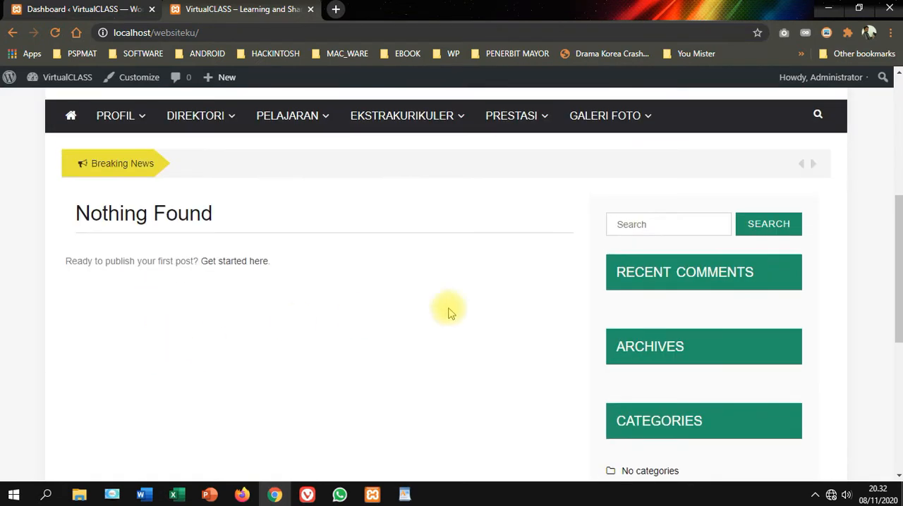
scroll(564, 284, "down", 2)
scroll(565, 285, "down", 2)
scroll(564, 282, "up", 8)
scroll(564, 282, "down", 3)
scroll(568, 304, "down", 1)
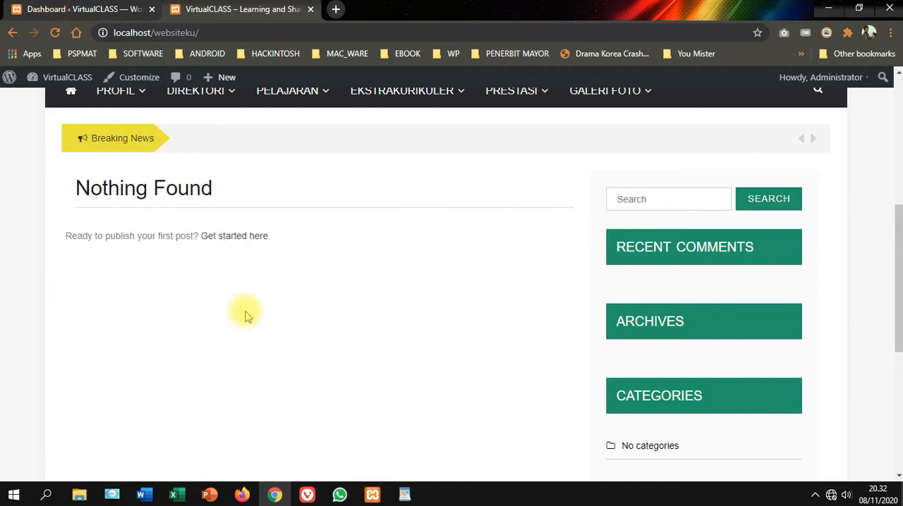
- Switch to the WordPad article and insert the missing space between "DENGAN" and "CMS" in its title
left_click(62, 10)
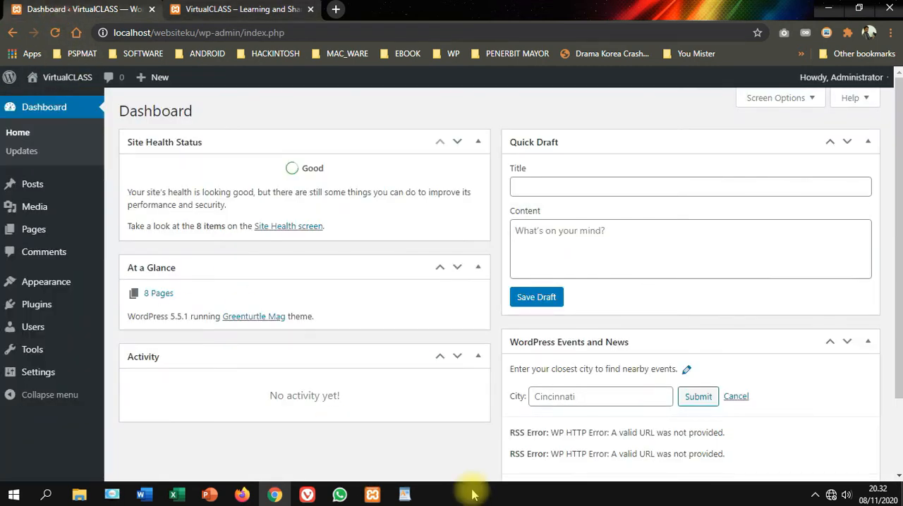
mouse_move(416, 498)
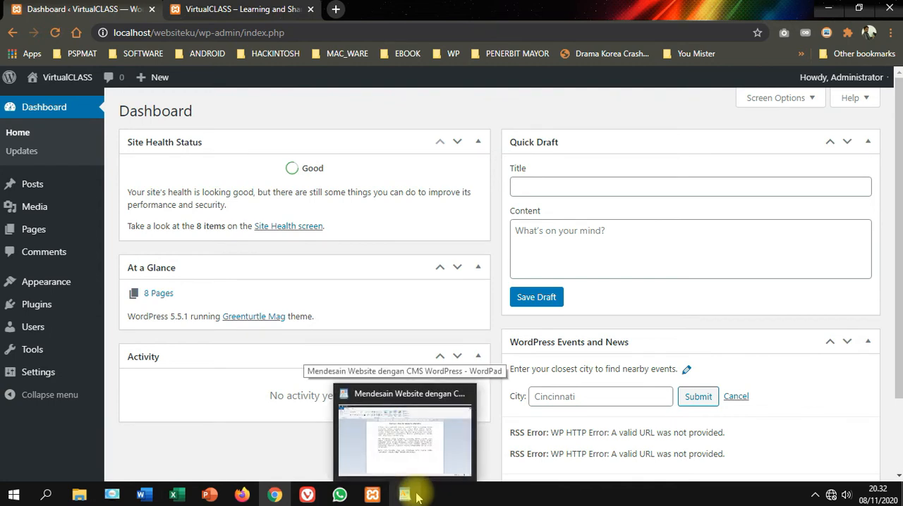
left_click(416, 498)
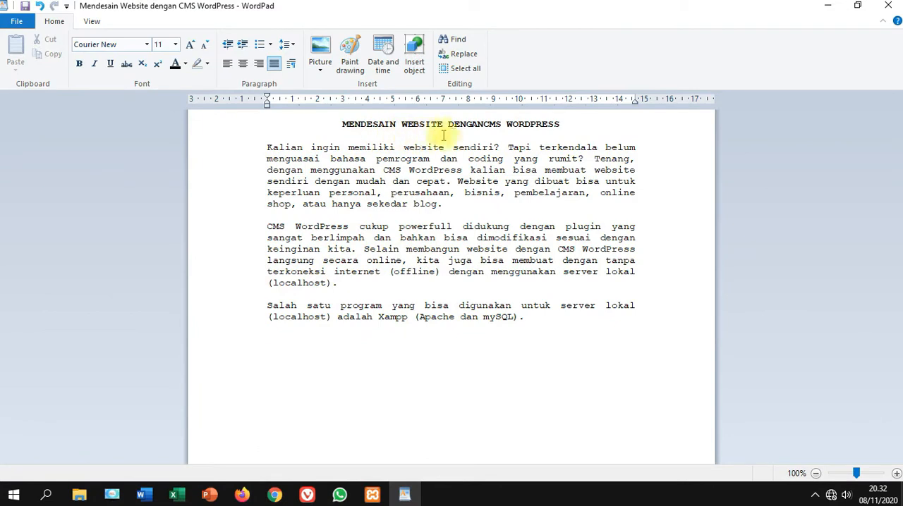
left_click(486, 124)
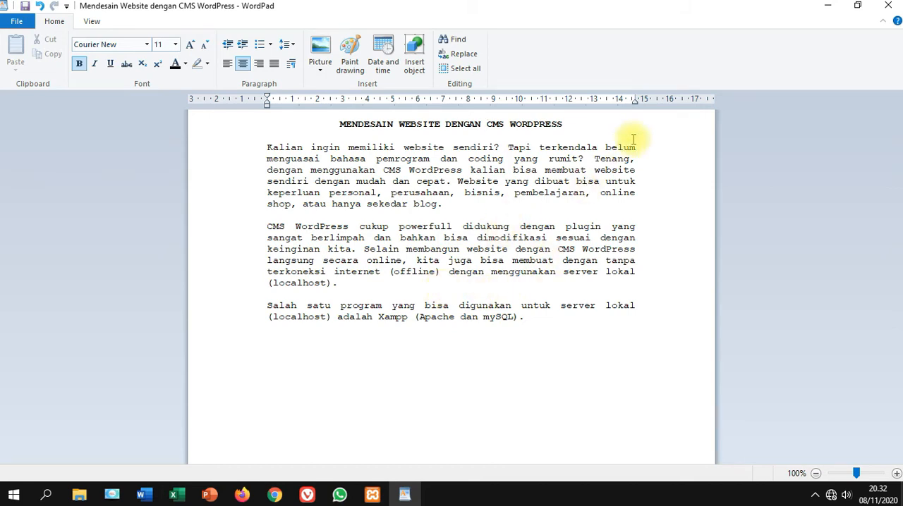
left_click(825, 6)
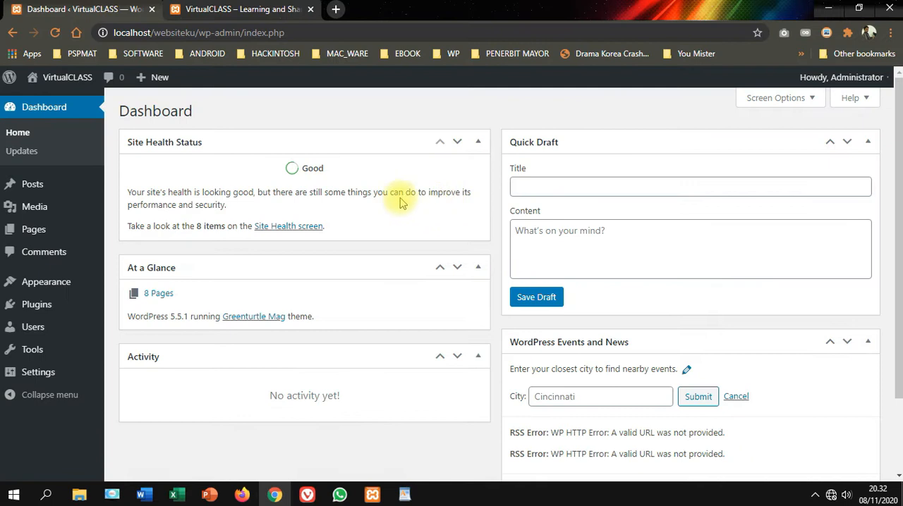
- Go to the list of all WordPress posts and start a new post
mouse_move(53, 192)
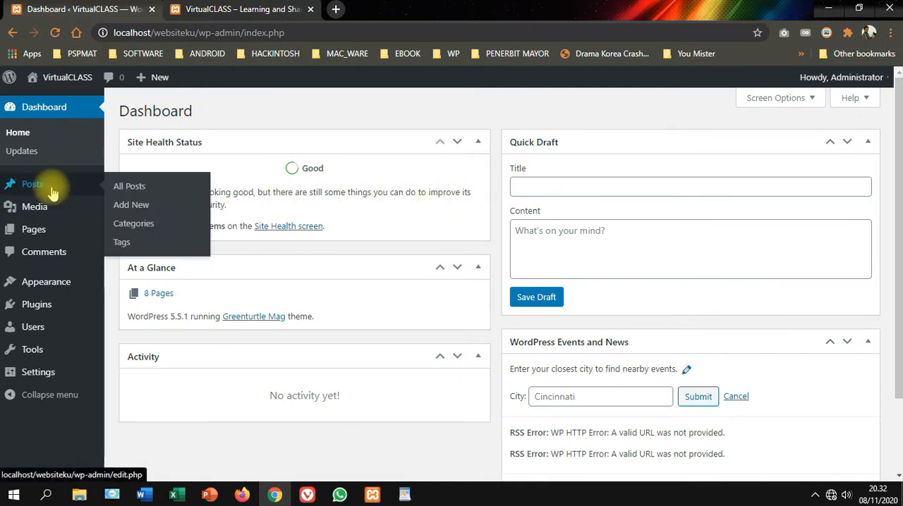
left_click(130, 185)
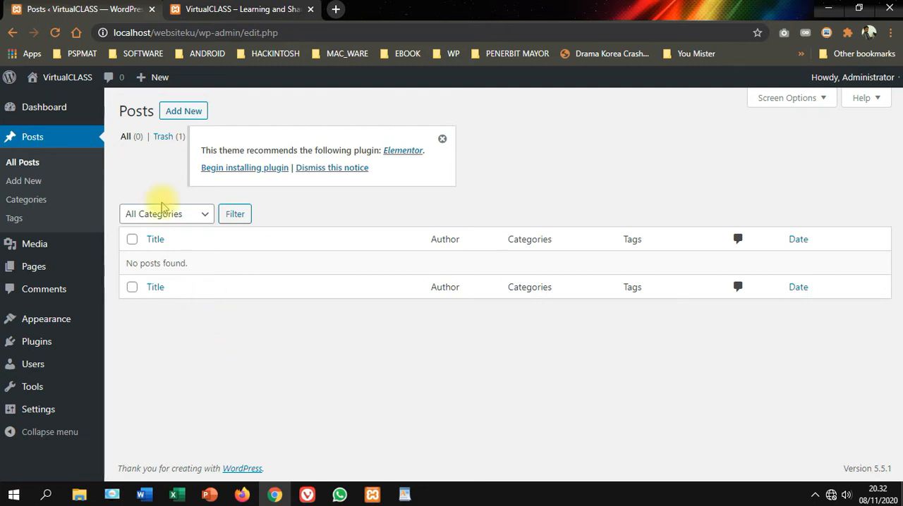
left_click(176, 113)
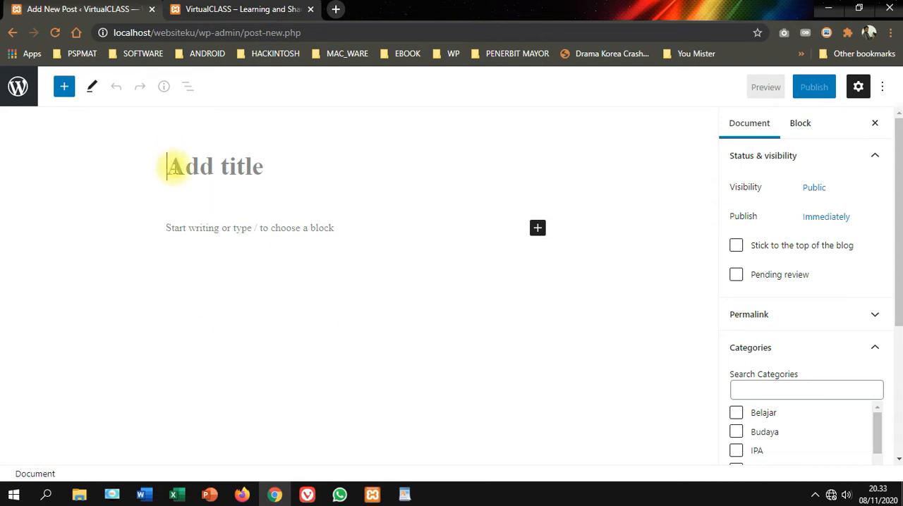
- Copy the heading "MENDESAIN WEBSITE DENGAN CMS WORDPRESS" from the WordPad article into the new post's title
left_click(404, 495)
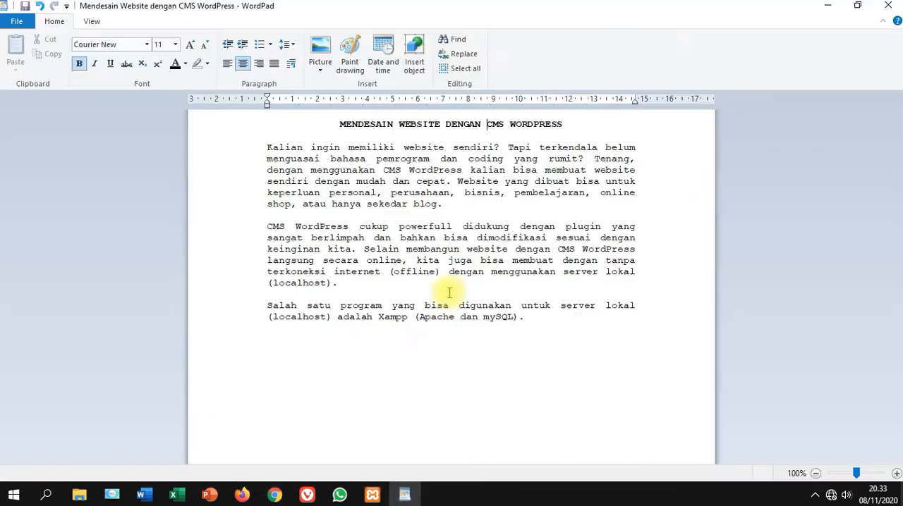
left_click_drag(576, 123, 316, 121)
key("ctrl+c")
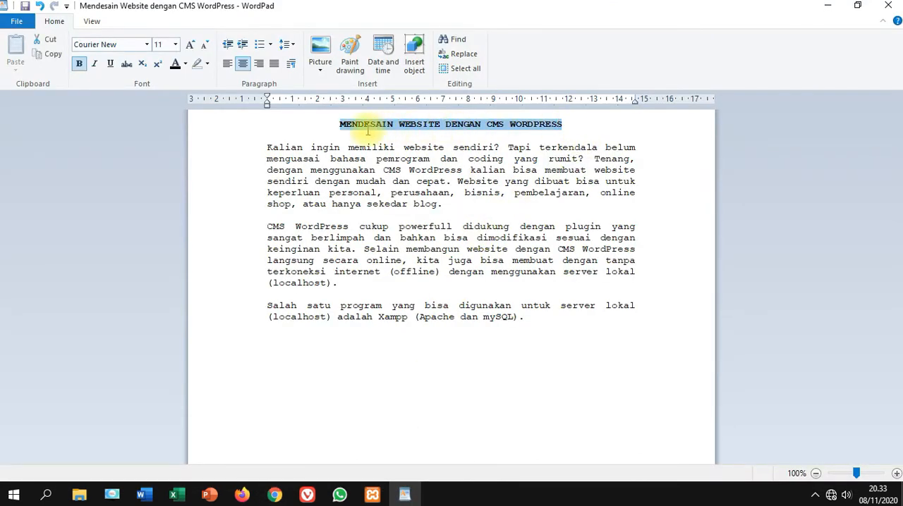
left_click(827, 6)
key("ctrl+v")
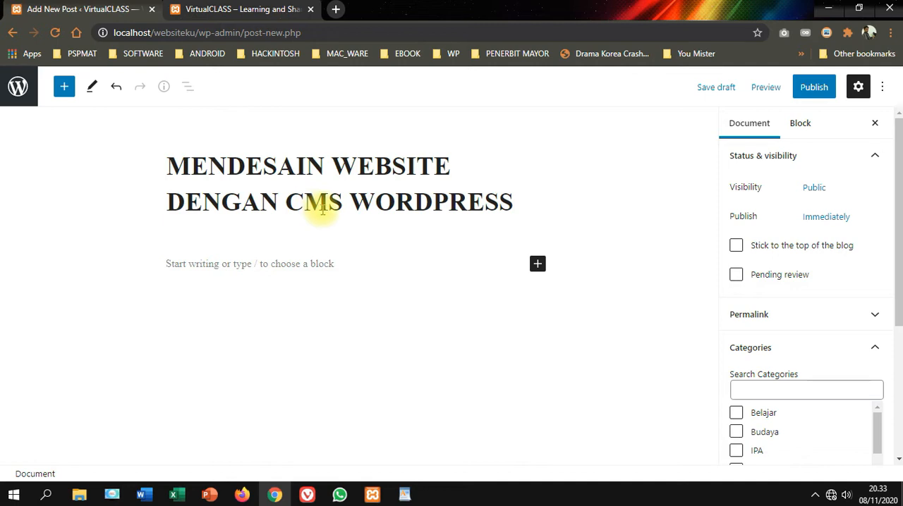
- Copy the three body paragraphs from the WordPad article into the post's content below the title
left_click(280, 263)
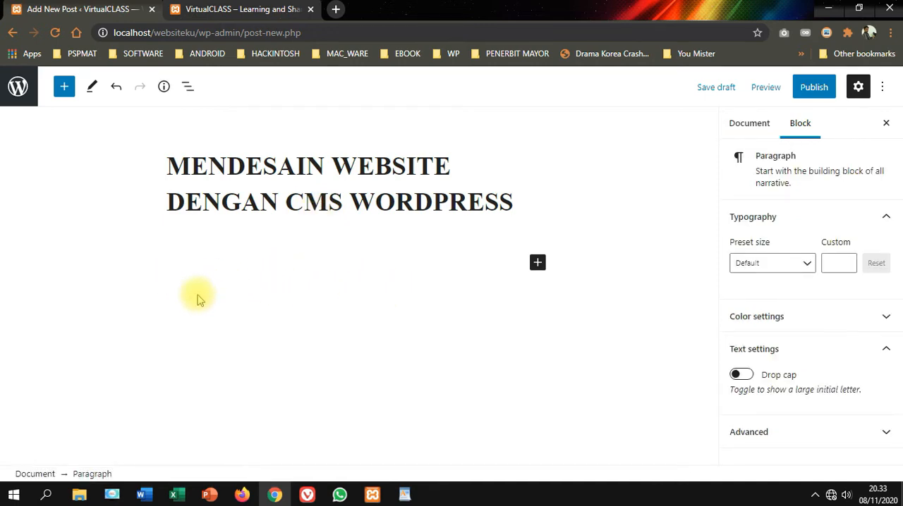
left_click(407, 496)
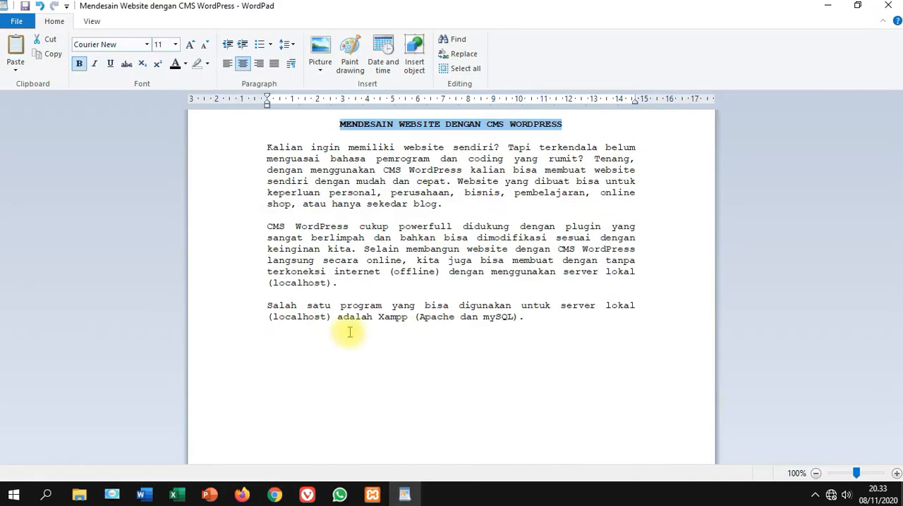
left_click_drag(555, 318, 268, 150)
right_click(322, 185)
left_click(346, 204)
left_click(829, 7)
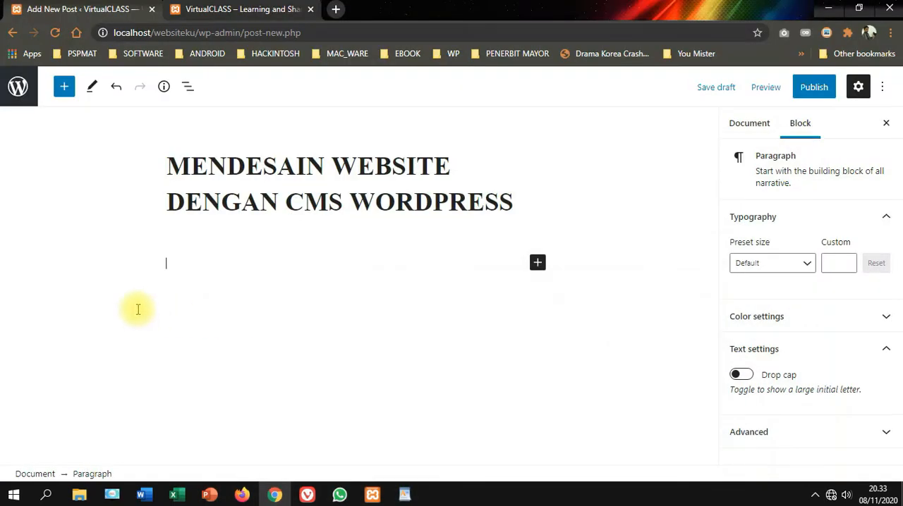
right_click(172, 258)
left_click(204, 365)
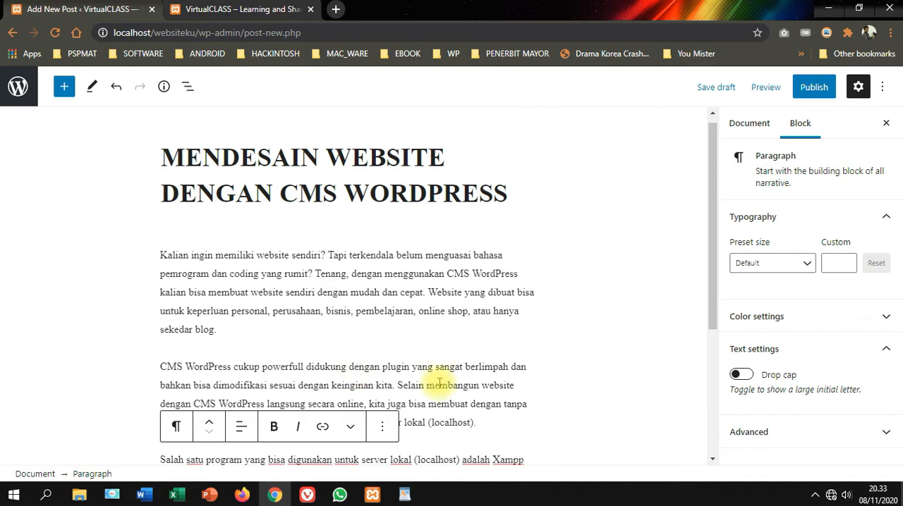
left_click(416, 289)
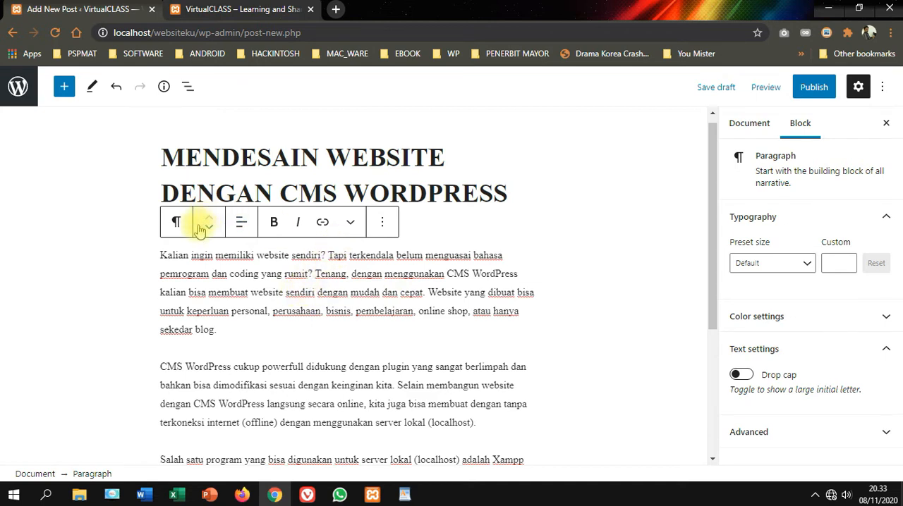
left_click(382, 222)
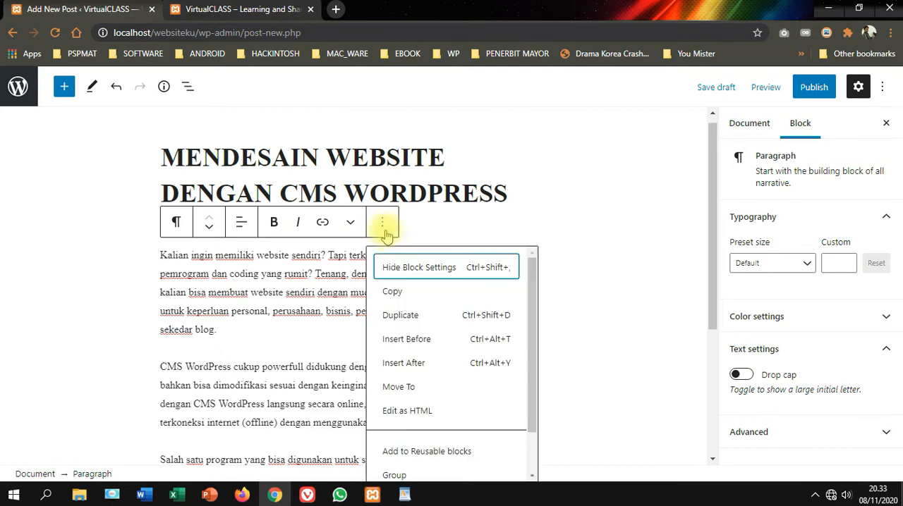
left_click(548, 223)
left_click(215, 255)
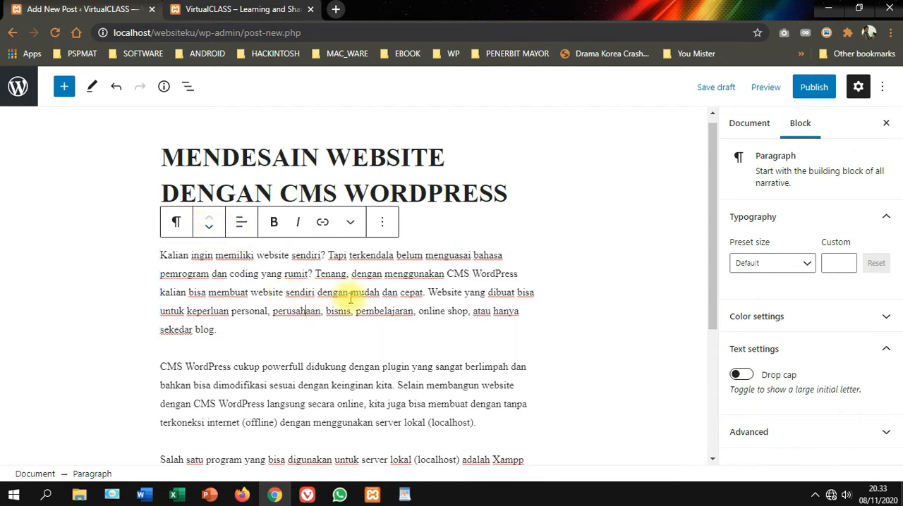
scroll(417, 303, "down", 3)
scroll(417, 309, "up", 3)
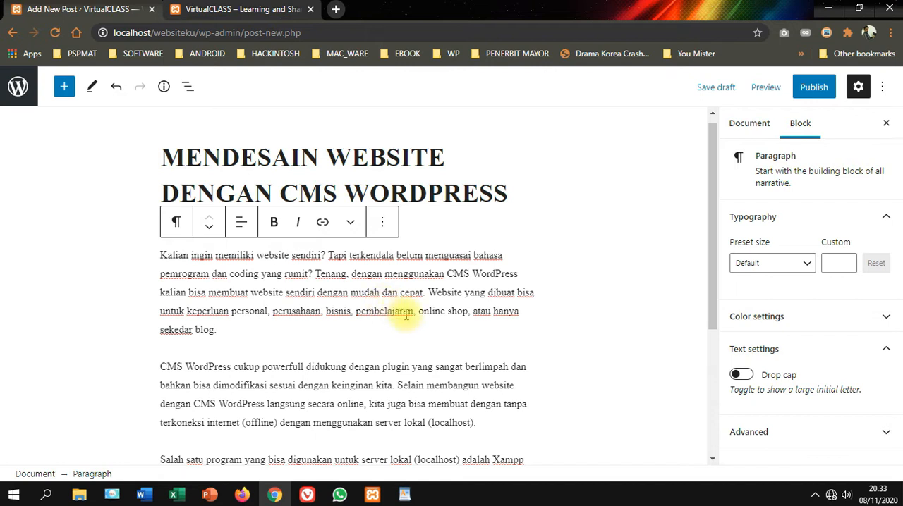
- Assign the post to the TIK category in the document settings
left_click(606, 237)
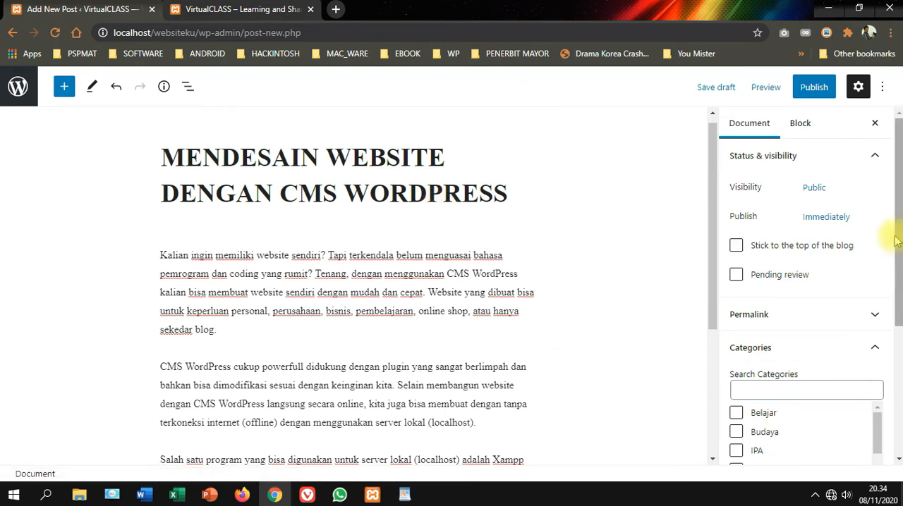
left_click_drag(900, 235, 880, 309)
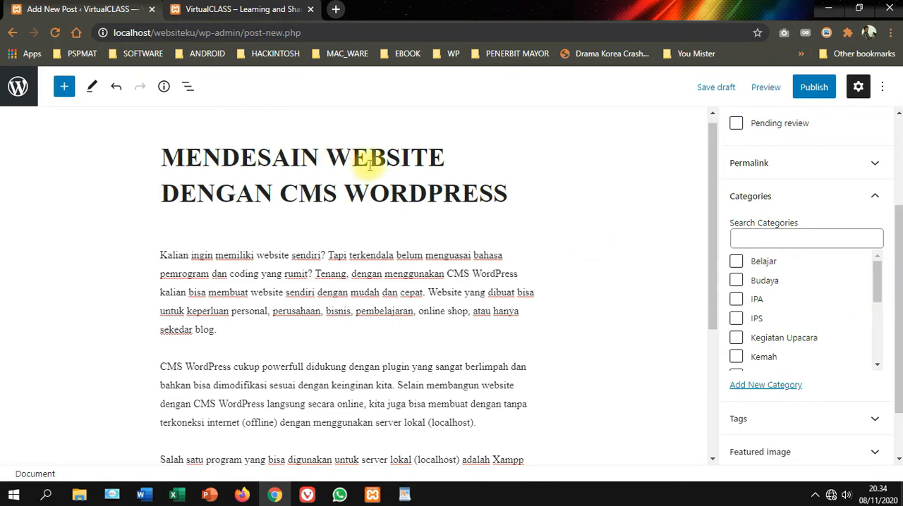
left_click_drag(878, 286, 872, 341)
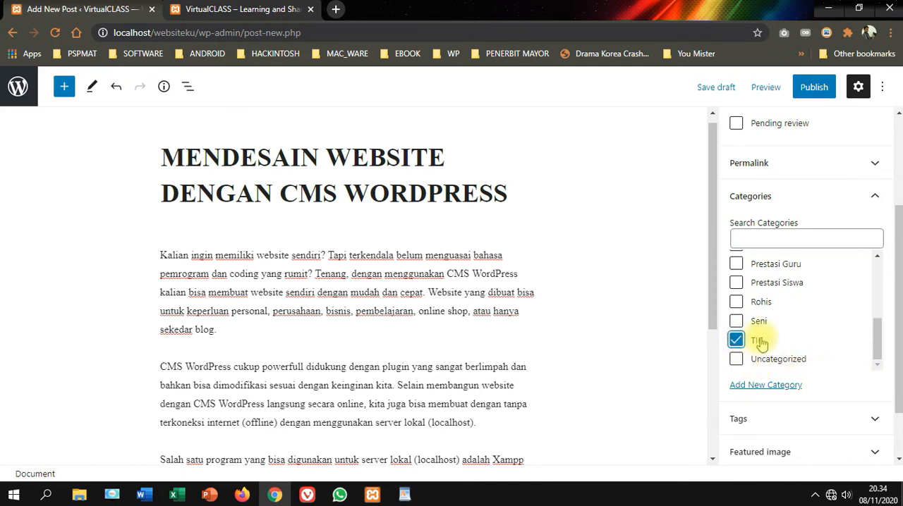
- Start uploading a new image file from the computer as the post's featured image
scroll(809, 332, "down", 1)
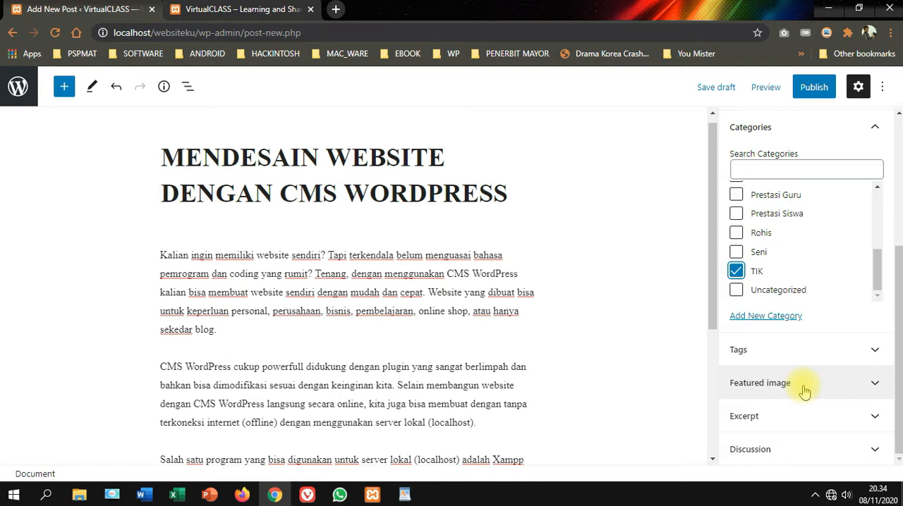
left_click(804, 392)
scroll(803, 390, "down", 1)
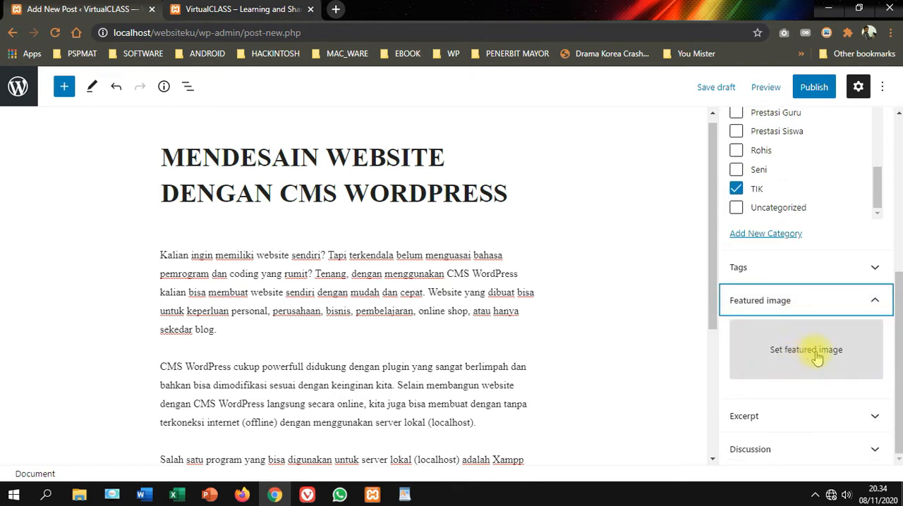
left_click(814, 354)
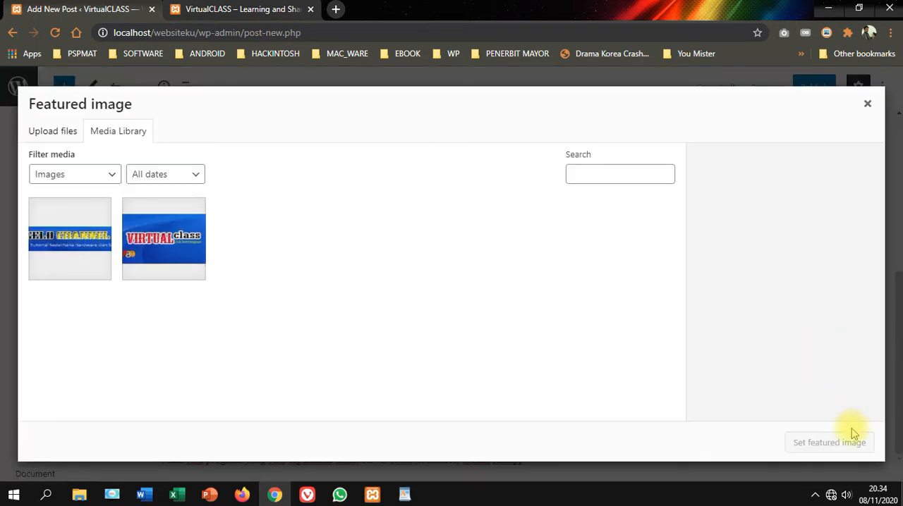
left_click(44, 134)
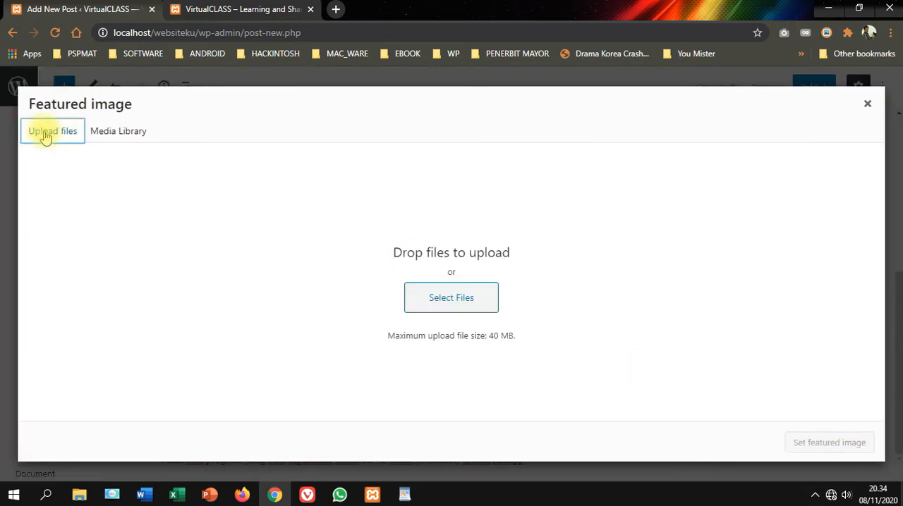
left_click(433, 302)
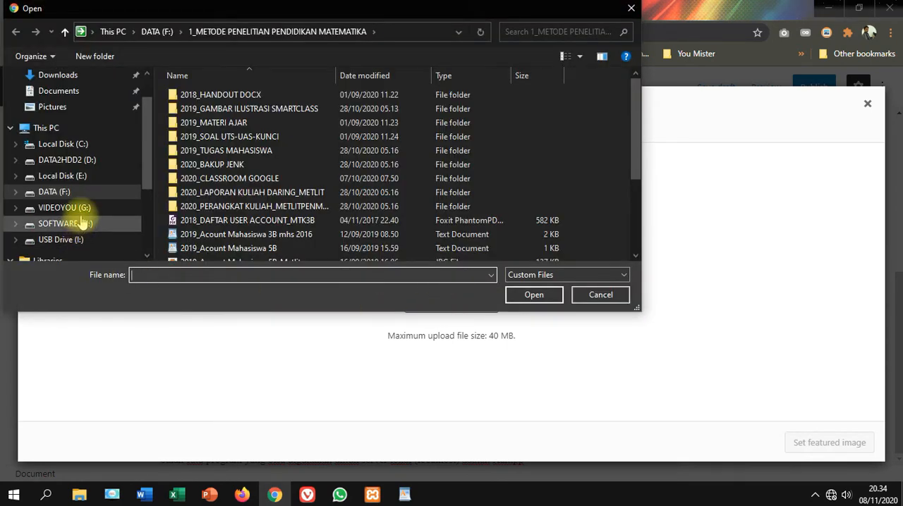
- Upload "7_OraGelo_Thumbnail_Merakit Komputer Bag. 1_ Mengenal Hardware" from VIDEOYOU (G:), 2020_YOUTUBE CHANNEL_ORAGELO, 2020_ORAGELO CHANNEL, 2020_PROSES EDIT+Publish
left_click(79, 208)
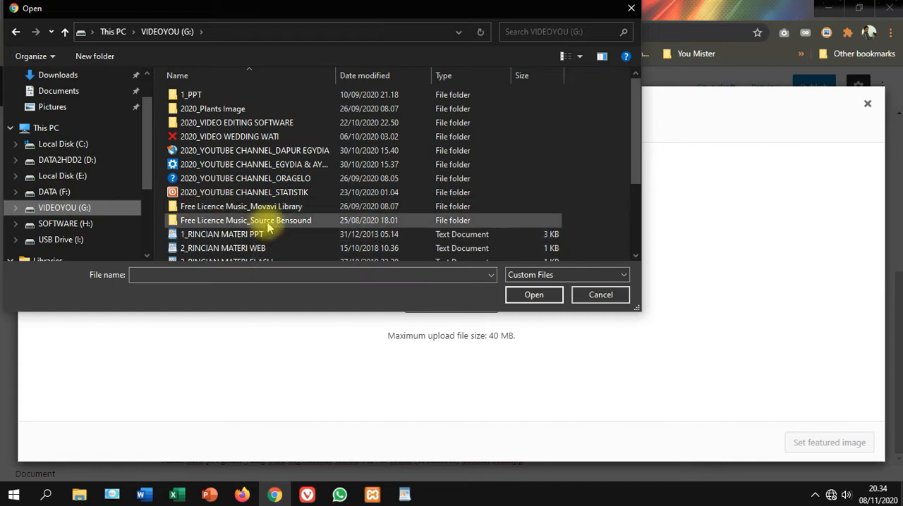
double_click(275, 179)
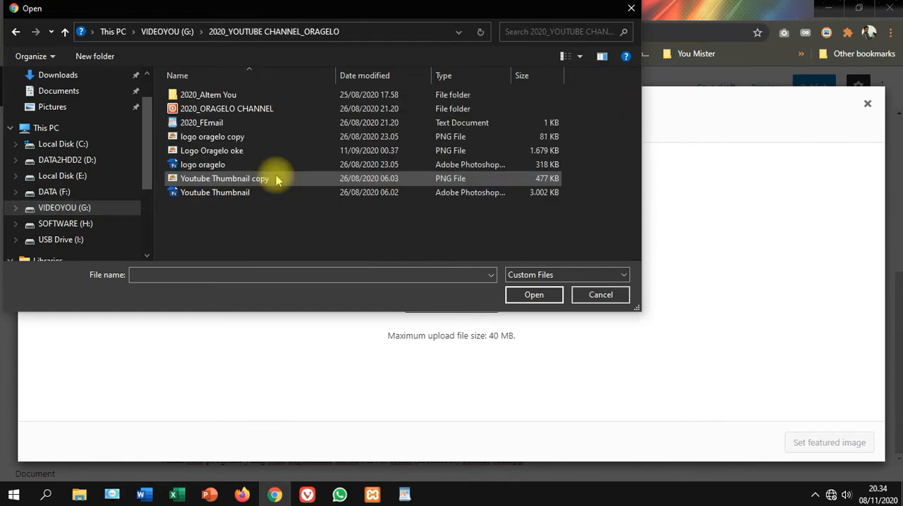
double_click(229, 109)
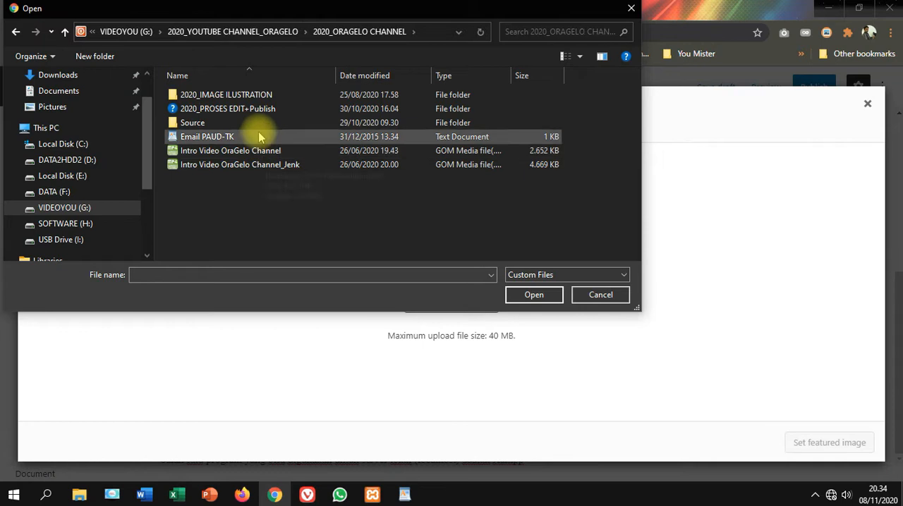
double_click(254, 110)
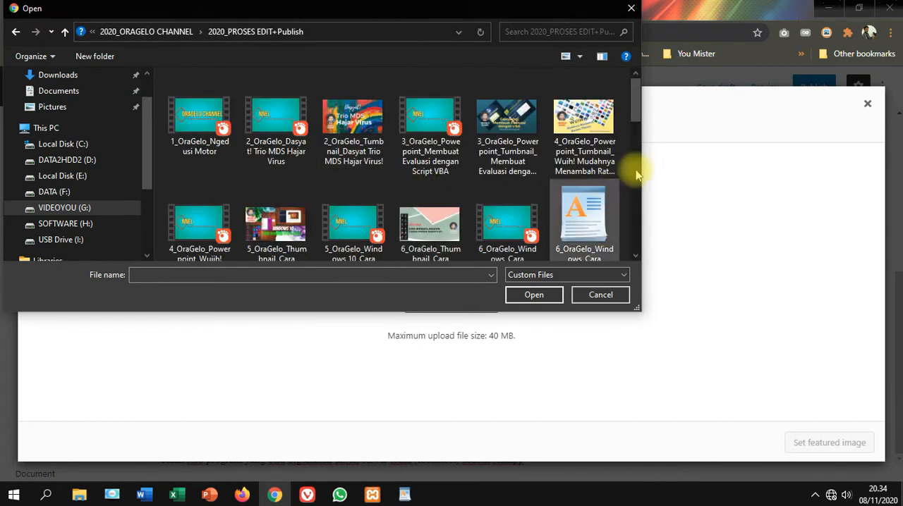
left_click_drag(635, 116, 630, 142)
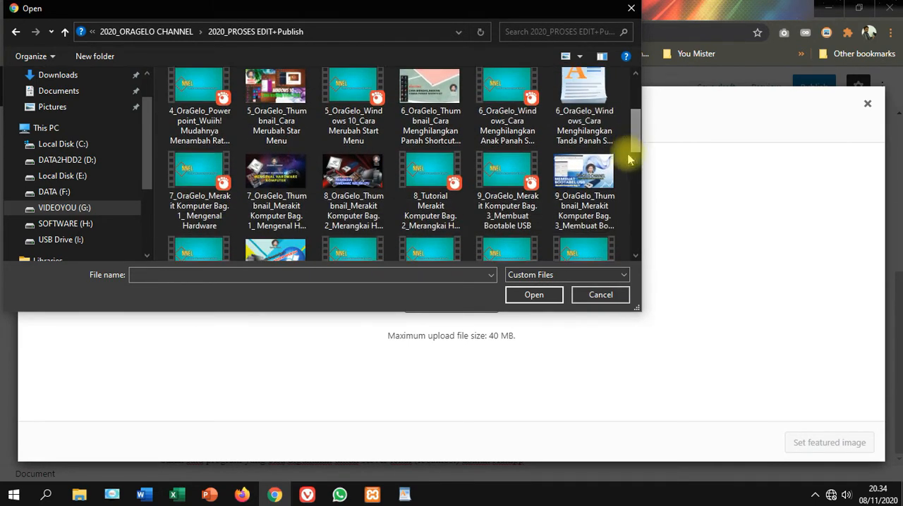
left_click(291, 185)
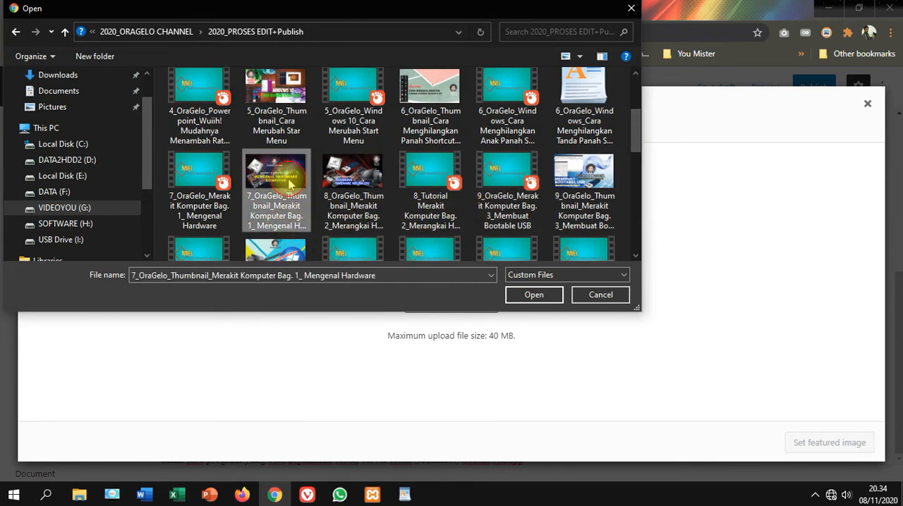
left_click(525, 297)
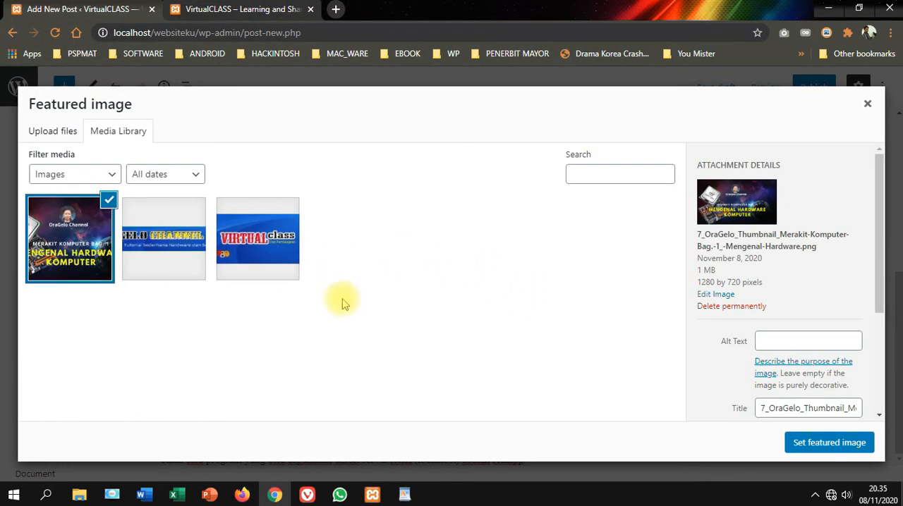
- Set the uploaded Mengenal Hardware thumbnail as the post's featured image and check it in the document settings
left_click(827, 448)
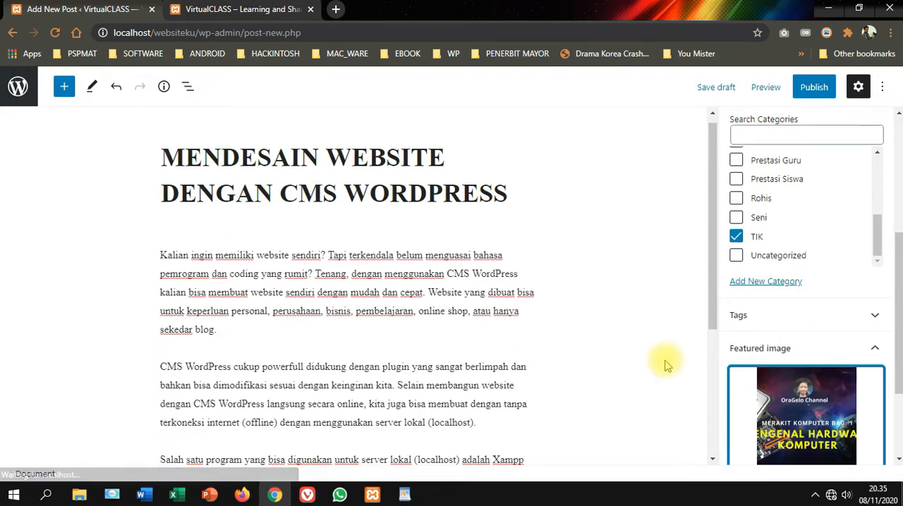
scroll(665, 360, "down", 1)
scroll(818, 394, "down", 1)
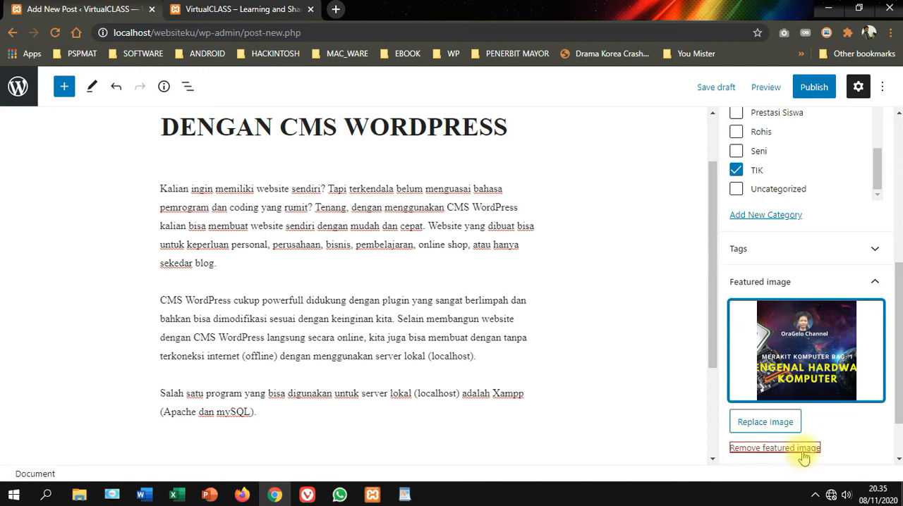
left_click(896, 286)
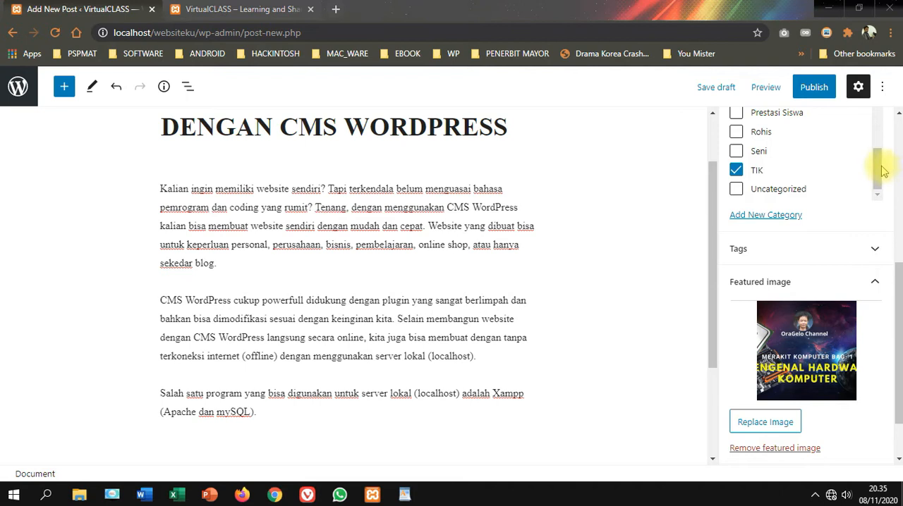
- Look over the post's document and block settings, and publish the post immediately with public visibility
scroll(589, 205, "up", 1)
scroll(849, 209, "up", 4)
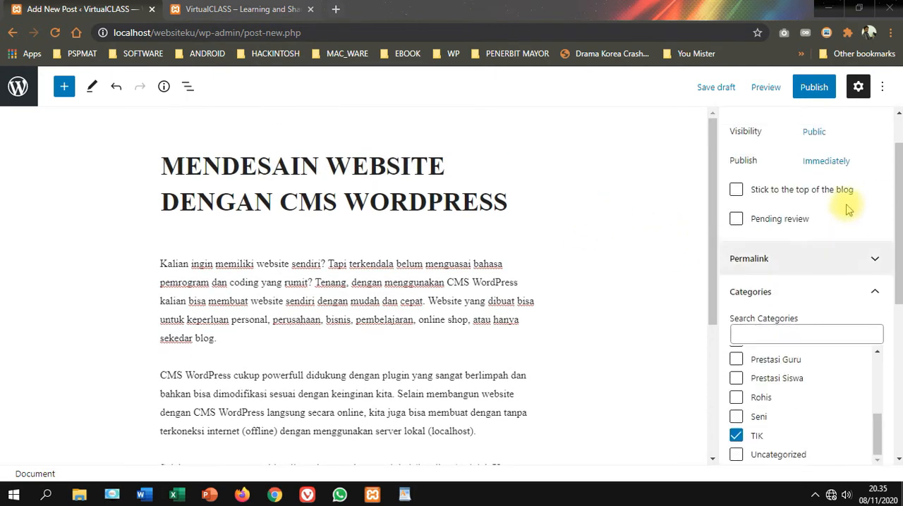
scroll(849, 209, "up", 2)
left_click(801, 126)
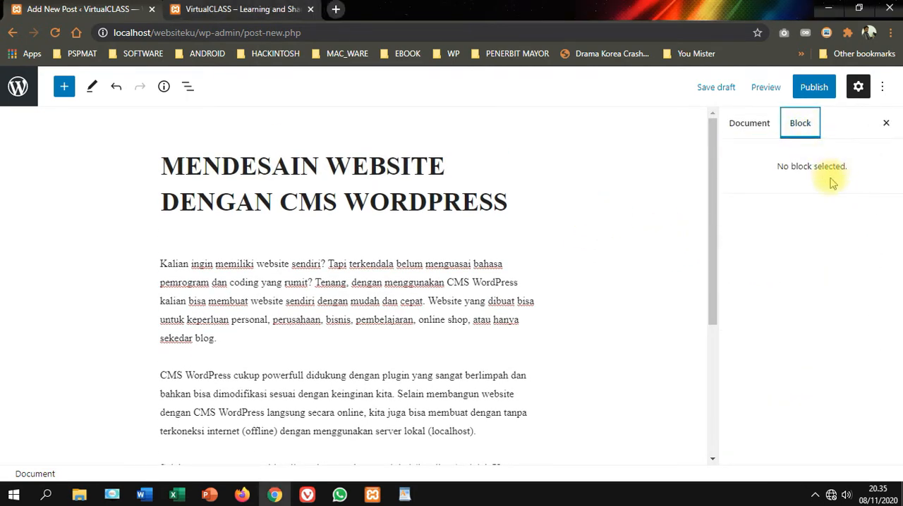
left_click(748, 129)
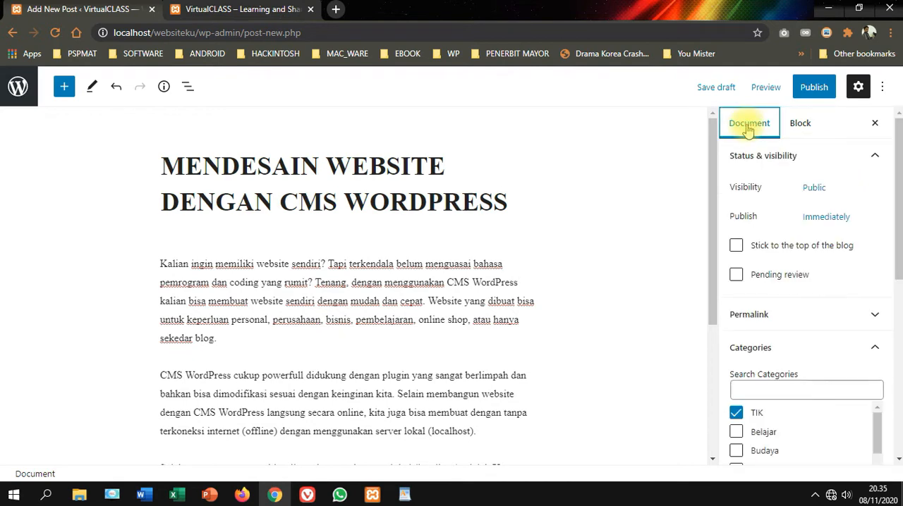
left_click(813, 89)
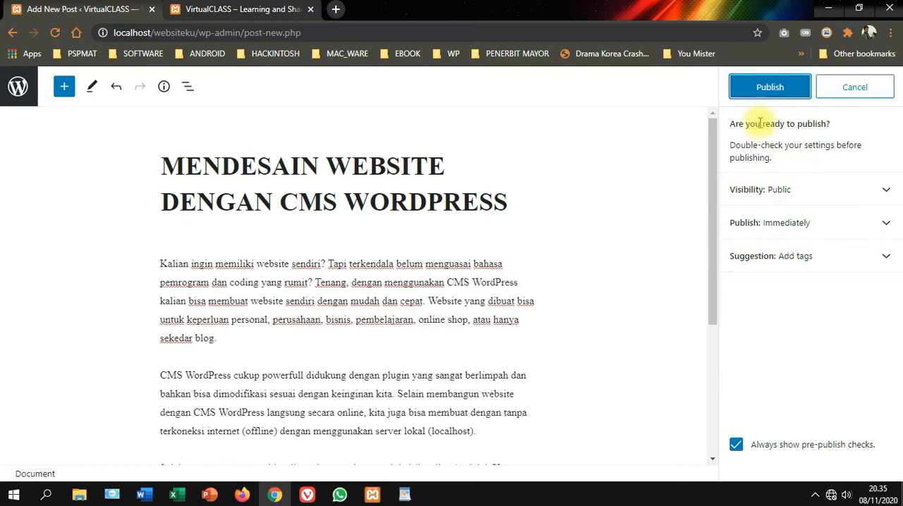
left_click(760, 95)
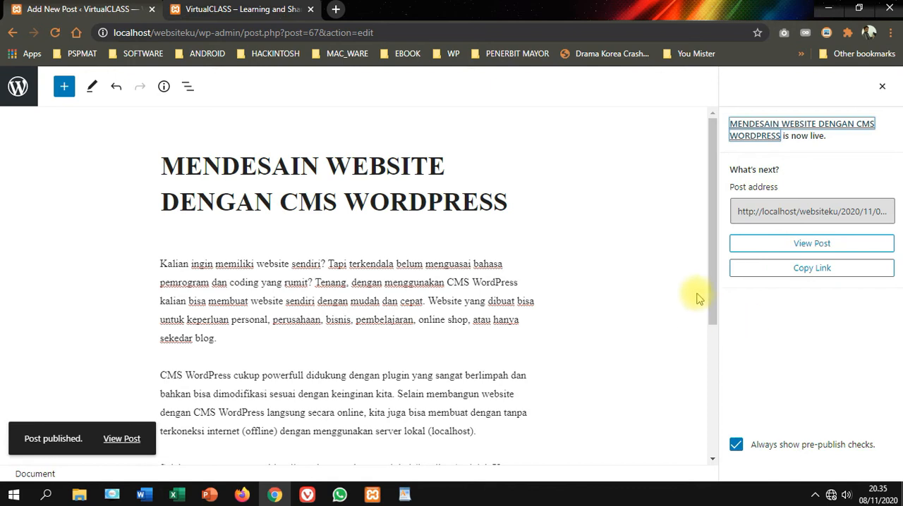
left_click(830, 333)
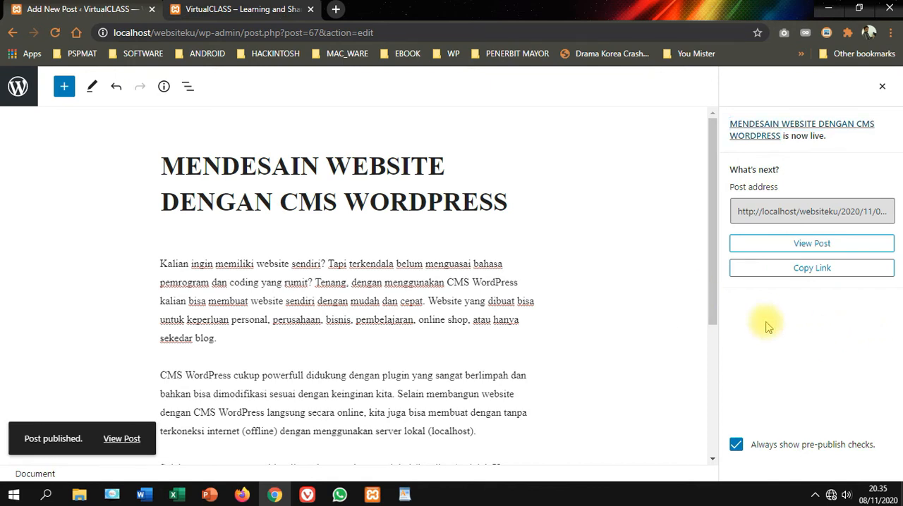
- Switch to the VirtualCLASS site and reload its home page to check the listing of the new post
left_click(231, 19)
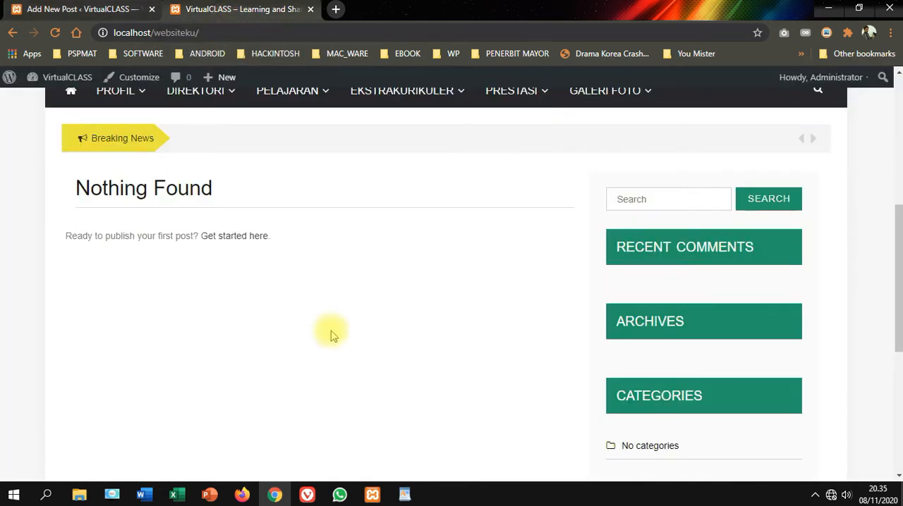
scroll(245, 302, "up", 2)
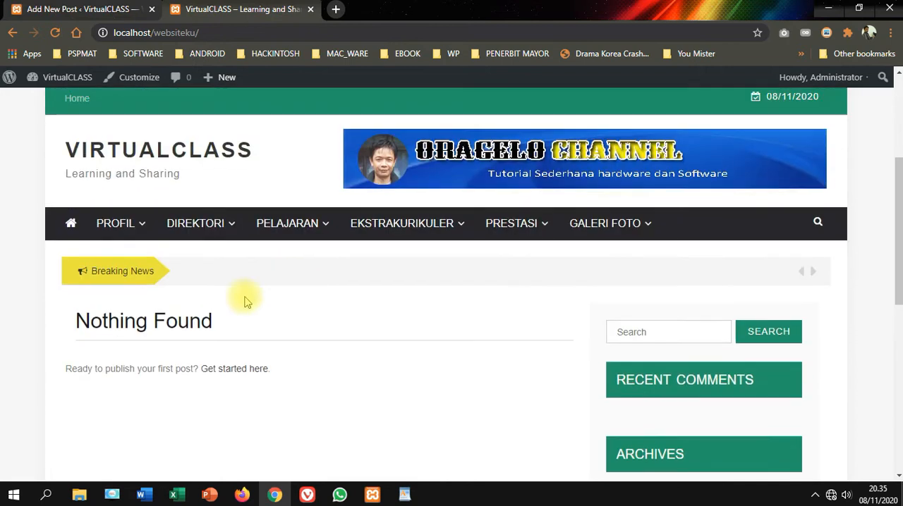
left_click(70, 224)
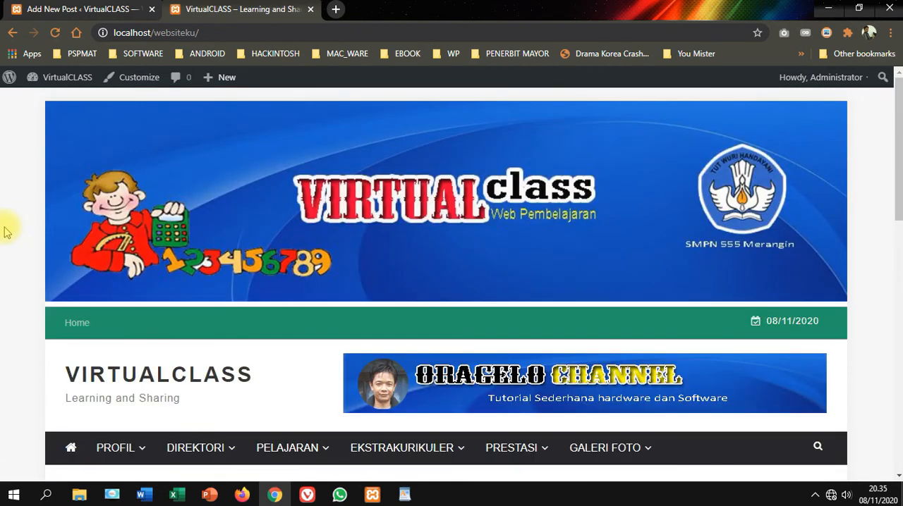
scroll(6, 231, "down", 5)
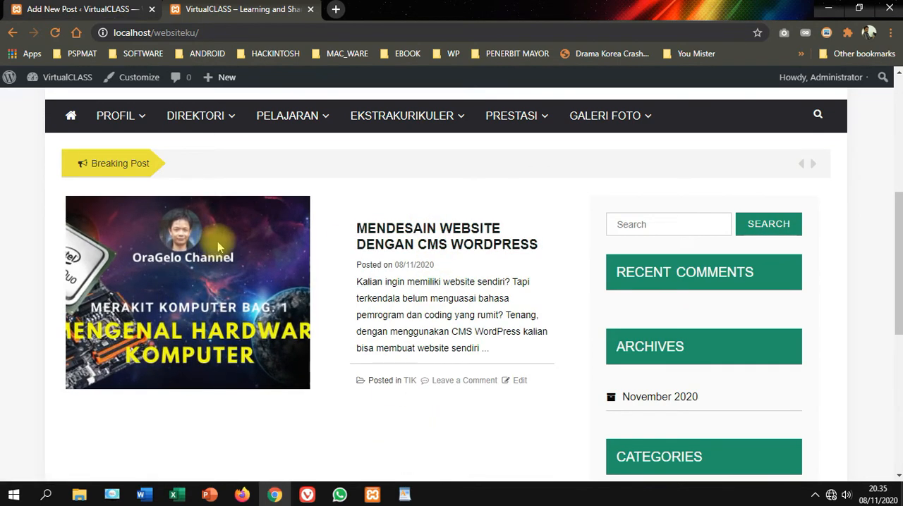
- Open the article "MENDESAIN WEBSITE DENGAN CMS WORDPRESS" on the site, review its image and text, and return to the home page
left_click(393, 237)
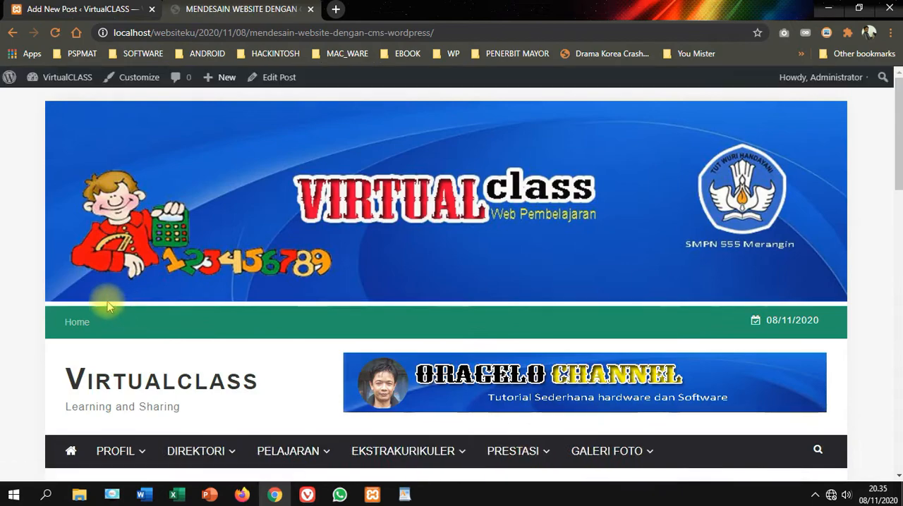
scroll(85, 292, "down", 8)
scroll(70, 286, "down", 5)
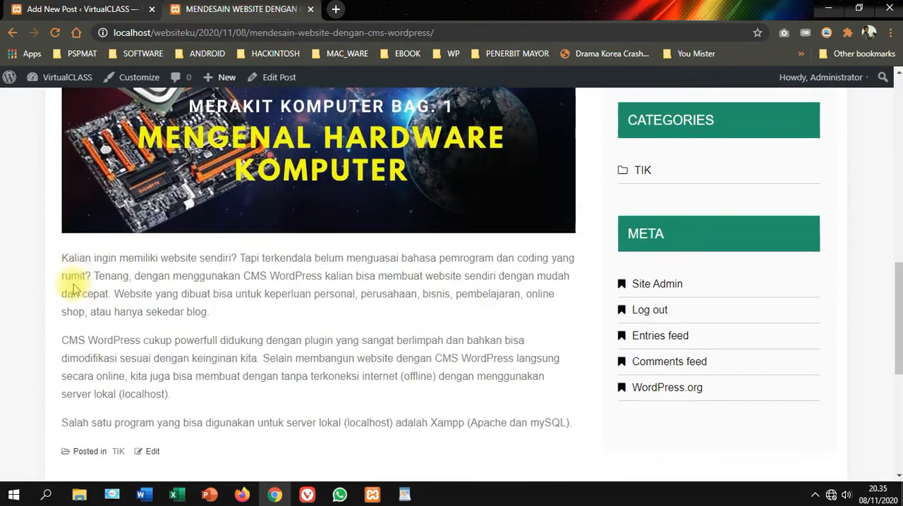
scroll(42, 276, "up", 2)
scroll(40, 276, "up", 1)
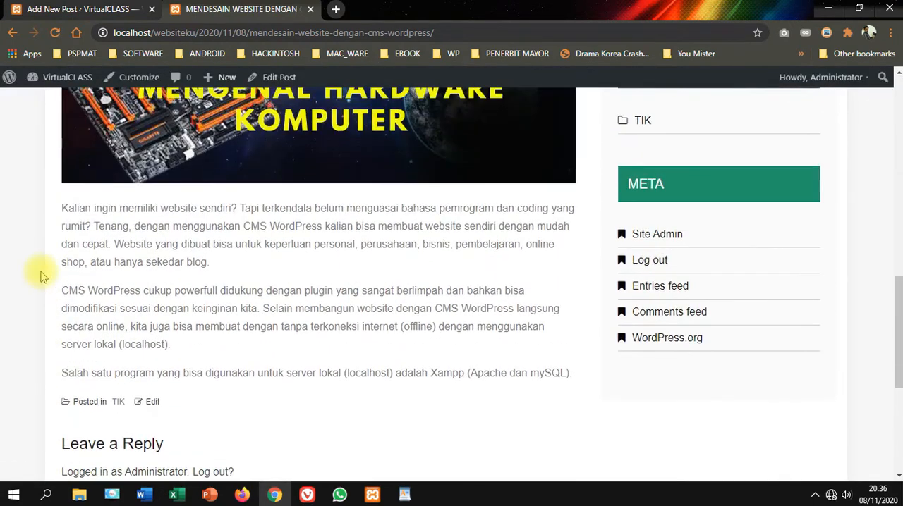
scroll(41, 277, "up", 7)
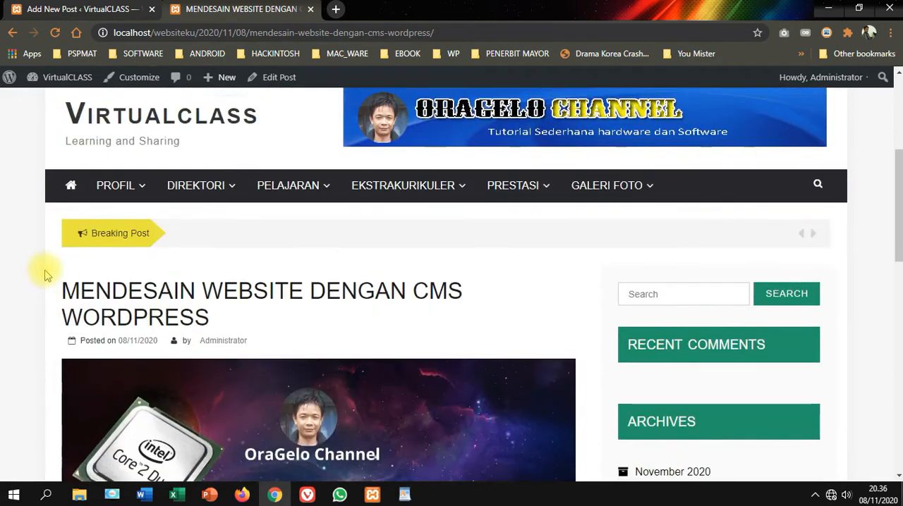
left_click(71, 184)
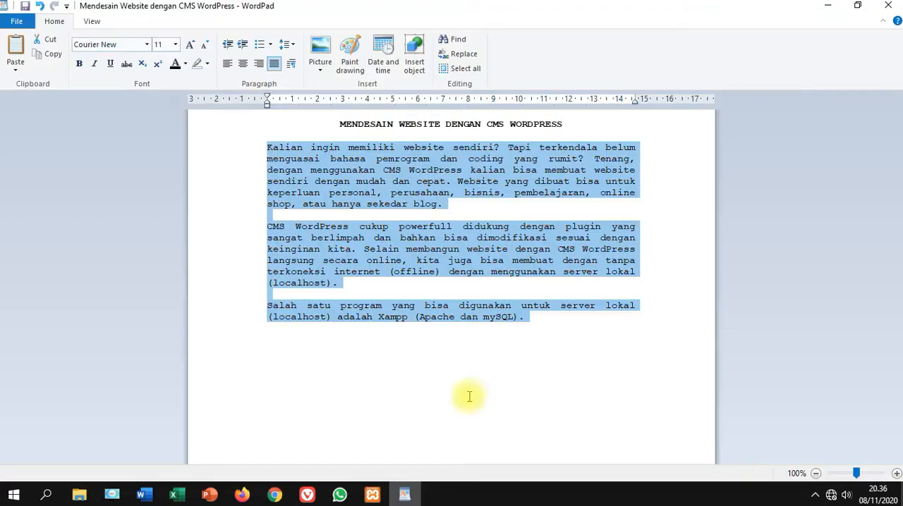
- Switch to WordPad and close the article "Mendesain Website dengan CMS WordPress", saving its changes
left_click(404, 494)
left_click(888, 8)
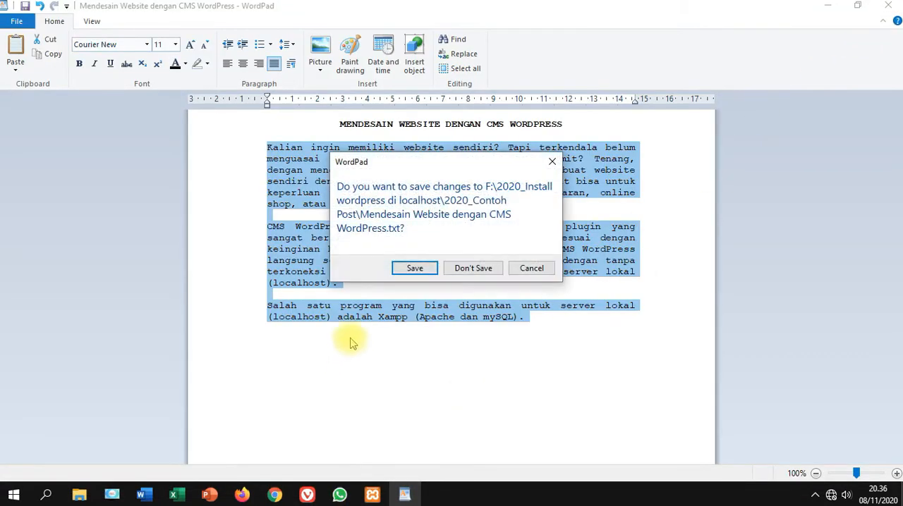
left_click(416, 268)
left_click(481, 286)
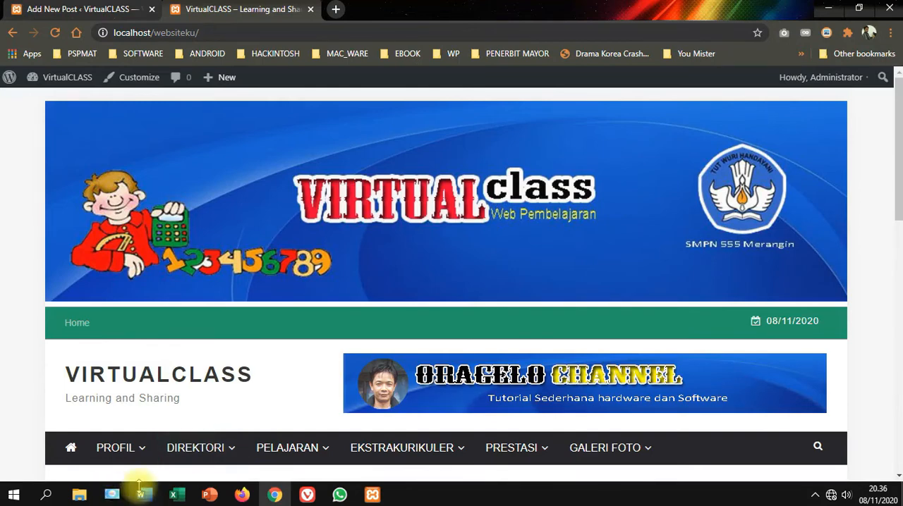
- View the article "Oragelo Channel Solusi Belajar Hardware dan Software" in Word and switch back to the Chrome browser
left_click(141, 493)
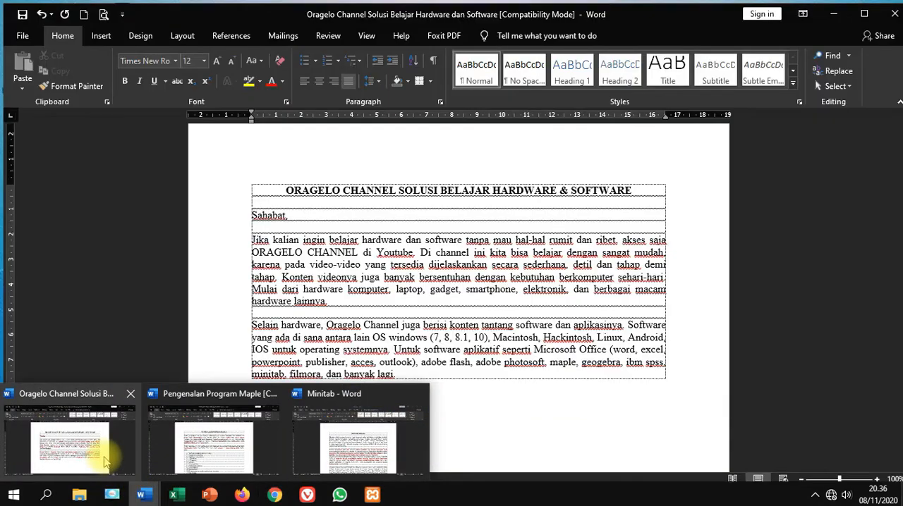
left_click(104, 462)
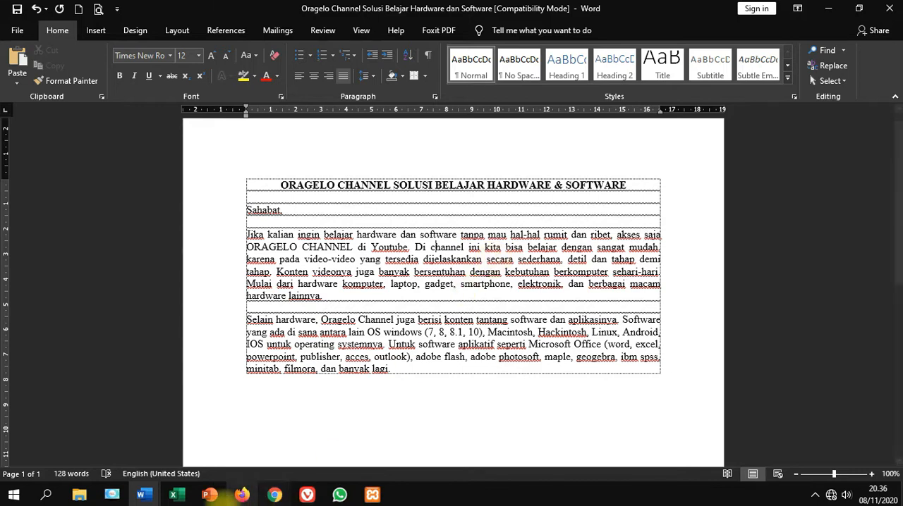
left_click(274, 494)
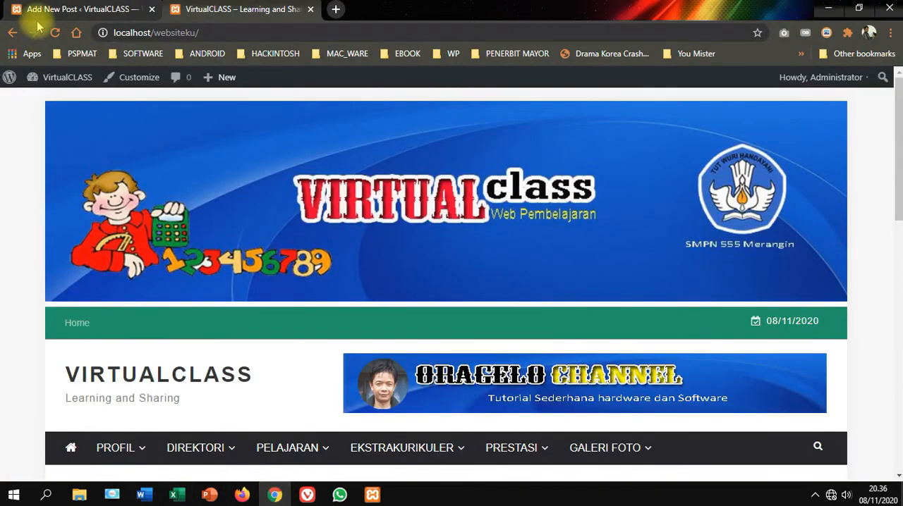
- Return to the WordPress post editor, go to the posts list and start a new post
left_click(50, 14)
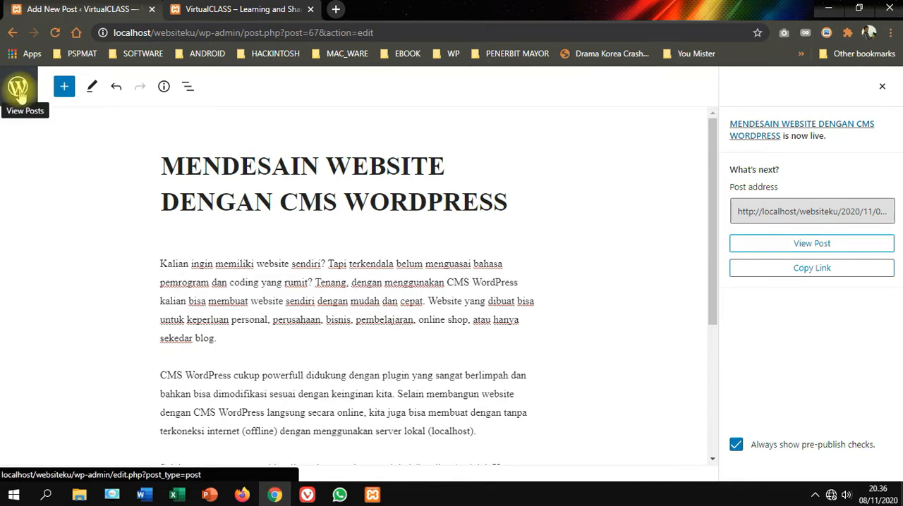
left_click(18, 90)
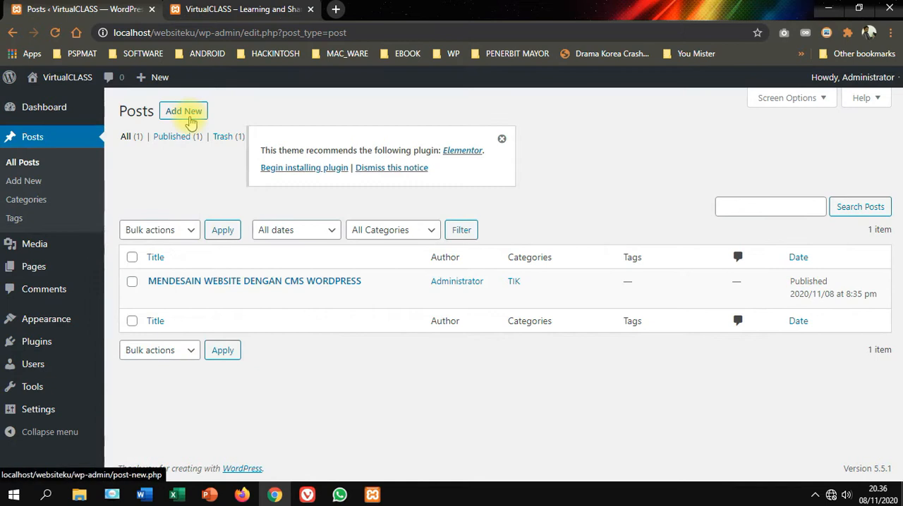
left_click(189, 117)
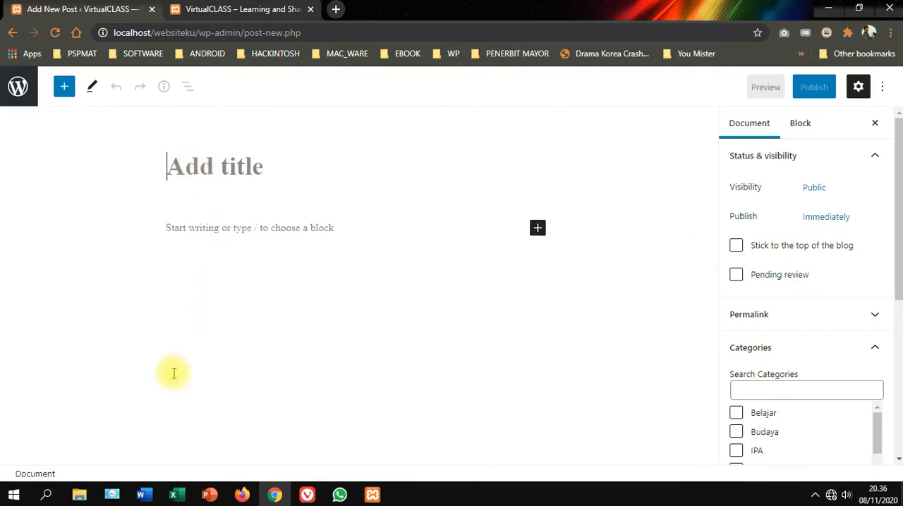
- Copy the title "ORAGELO CHANNEL SOLUSI BELAJAR HARDWARE & SOFTWARE" from the Word document and paste it as the new post's title
left_click(143, 496)
left_click(103, 434)
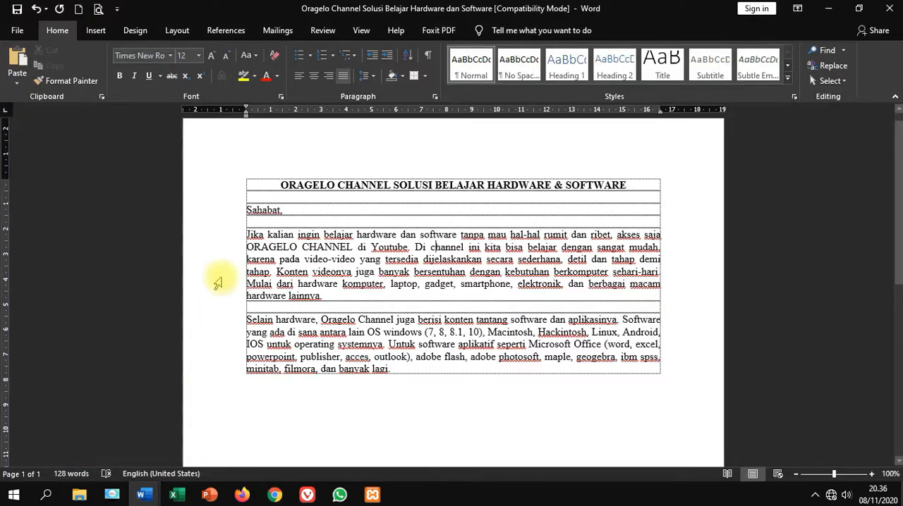
left_click_drag(268, 185, 580, 193)
key("ctrl+c")
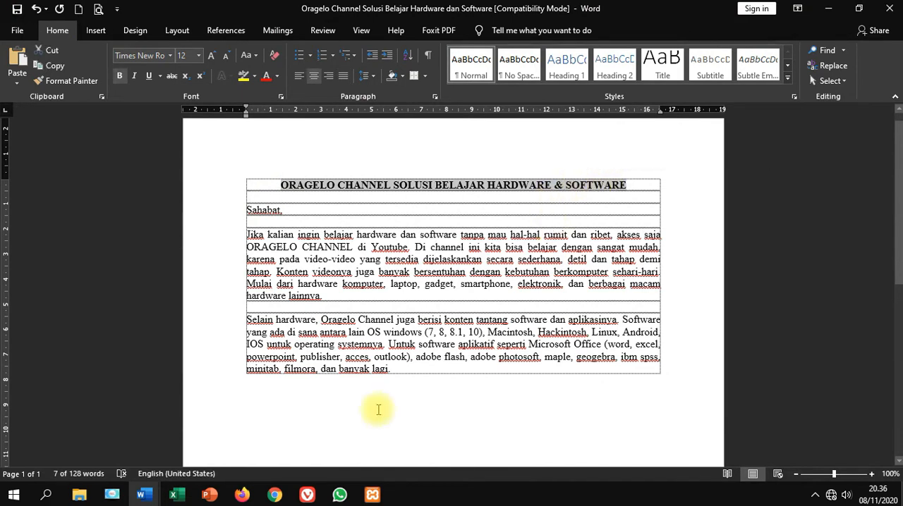
left_click(274, 496)
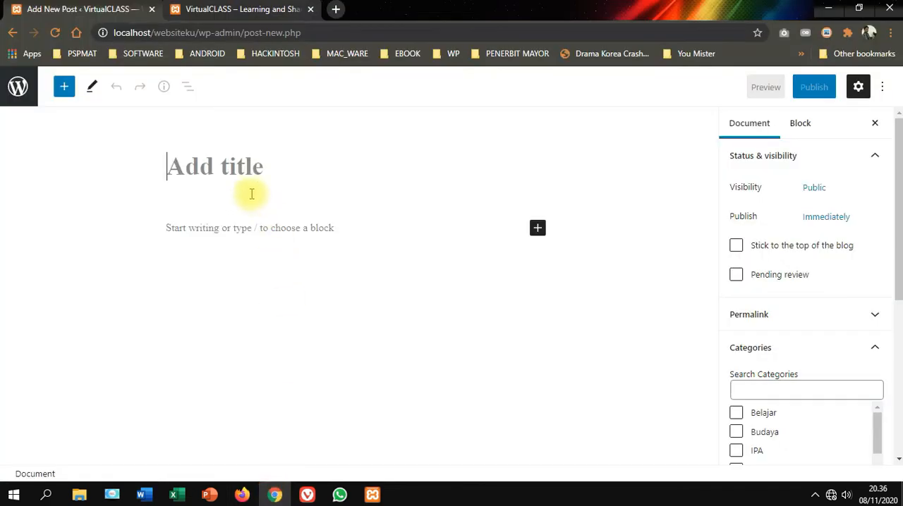
key("ctrl+v")
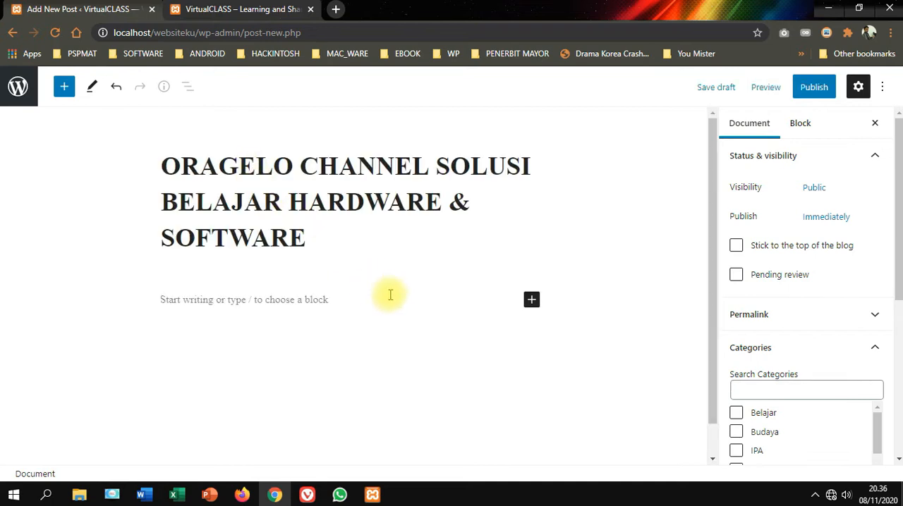
- Copy the article body, from "Sahabat," to the last paragraph, from Word and paste it into the post content
left_click(178, 299)
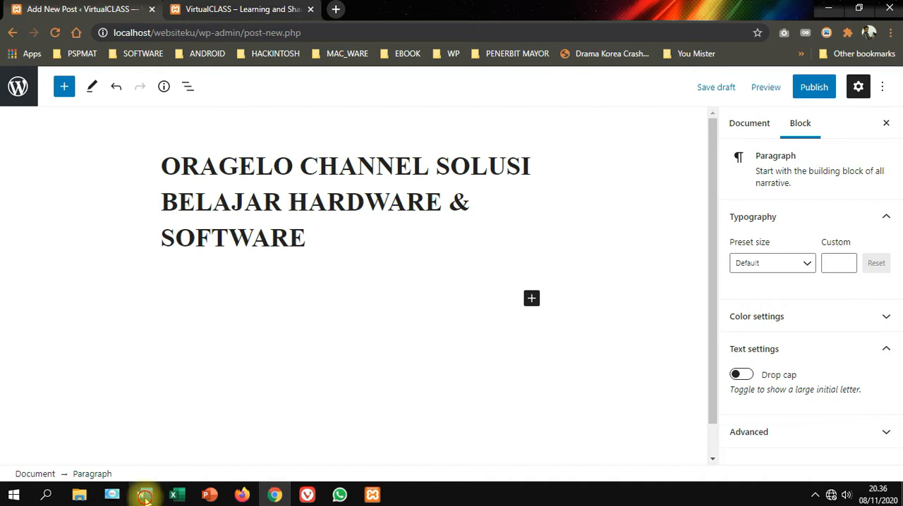
mouse_move(145, 497)
left_click(91, 454)
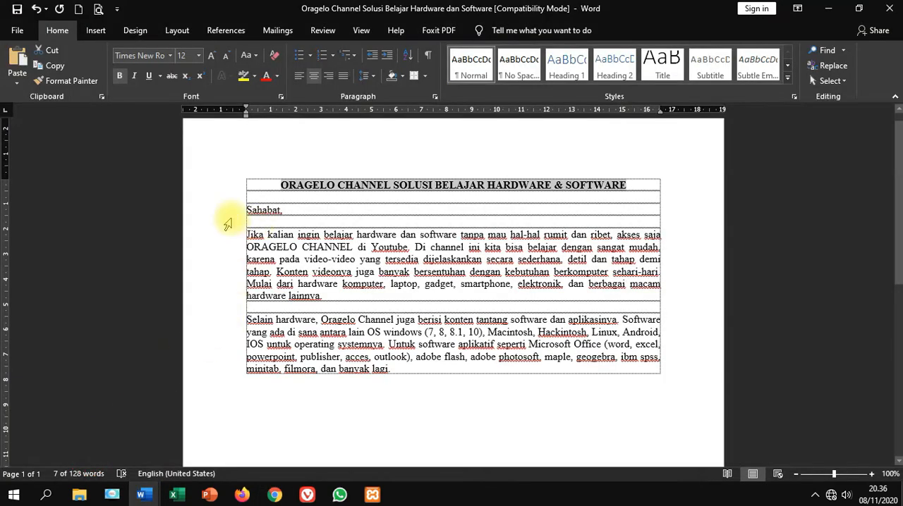
left_click_drag(230, 212, 258, 375)
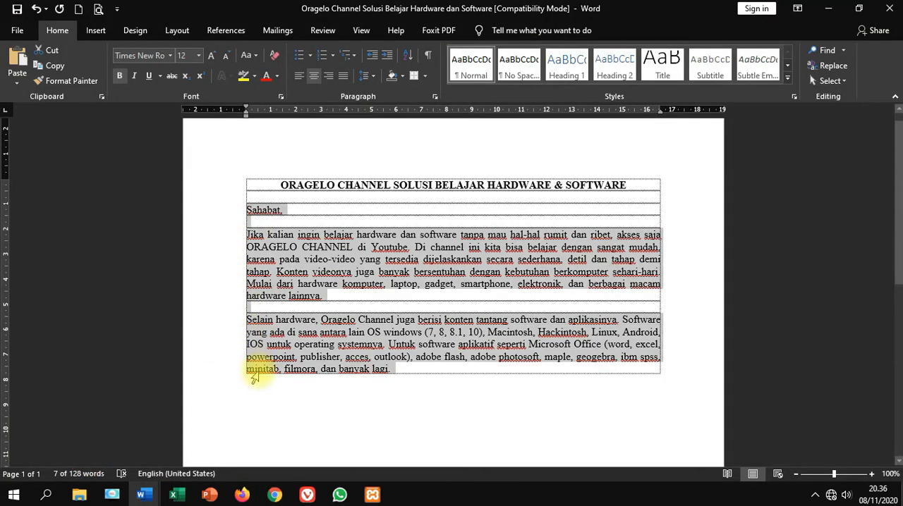
right_click(300, 265)
left_click(327, 286)
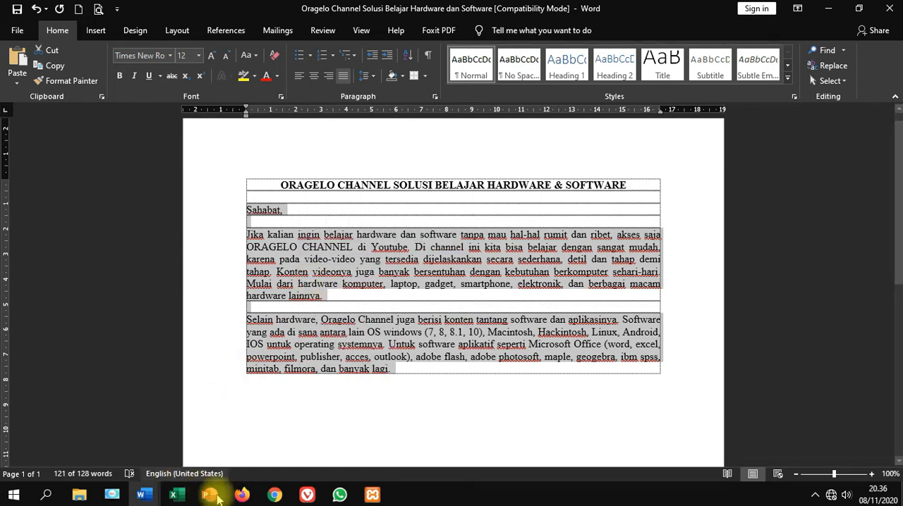
left_click(274, 495)
left_click(252, 292)
right_click(253, 292)
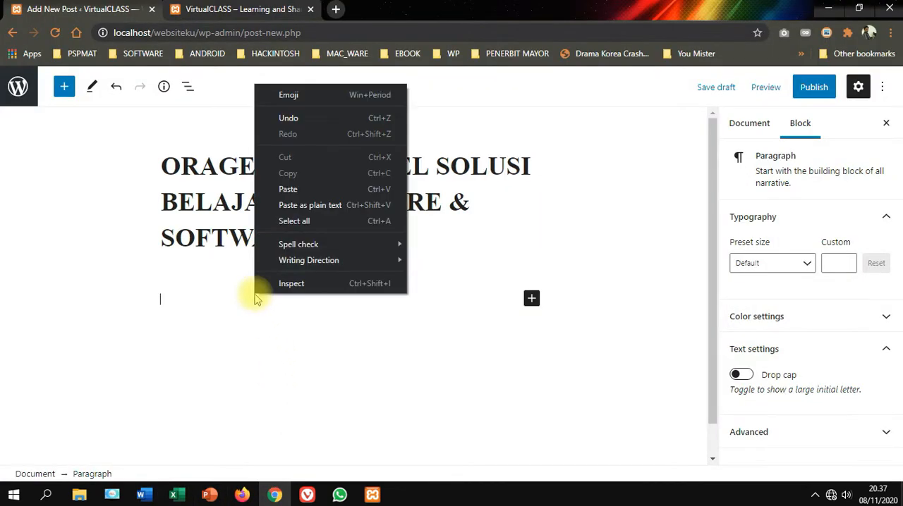
left_click(304, 190)
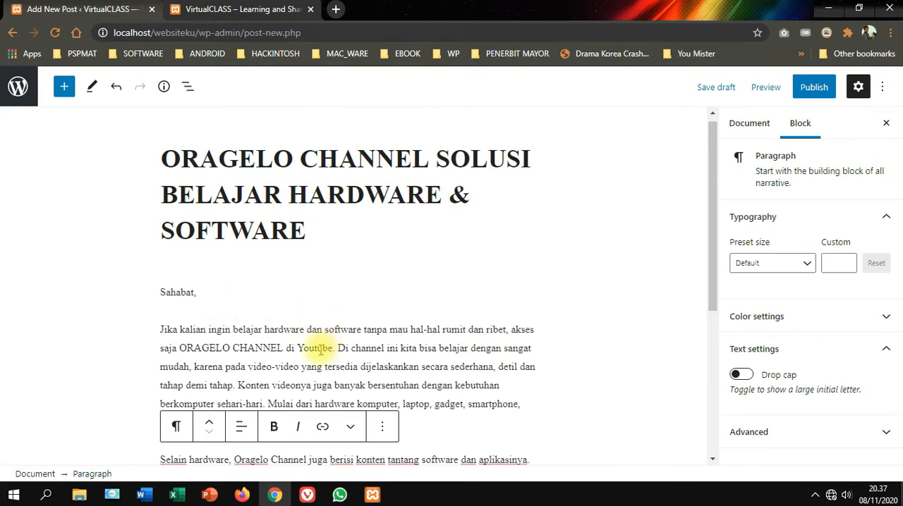
- Make the greeting "Sahabat," at the start of the post content bold
scroll(321, 348, "down", 1)
left_click_drag(161, 224, 201, 225)
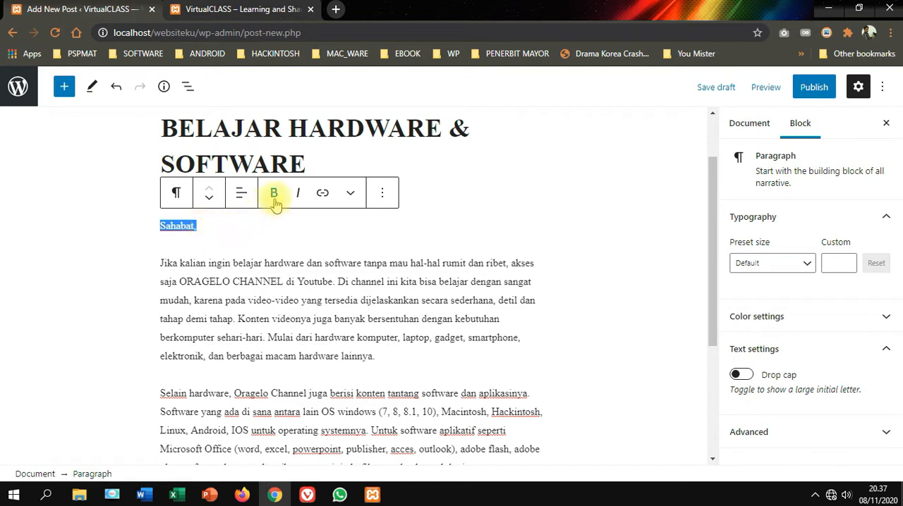
left_click(274, 199)
- Examine the text alignment options for the first body paragraph and look through the pasted article
left_click(240, 252)
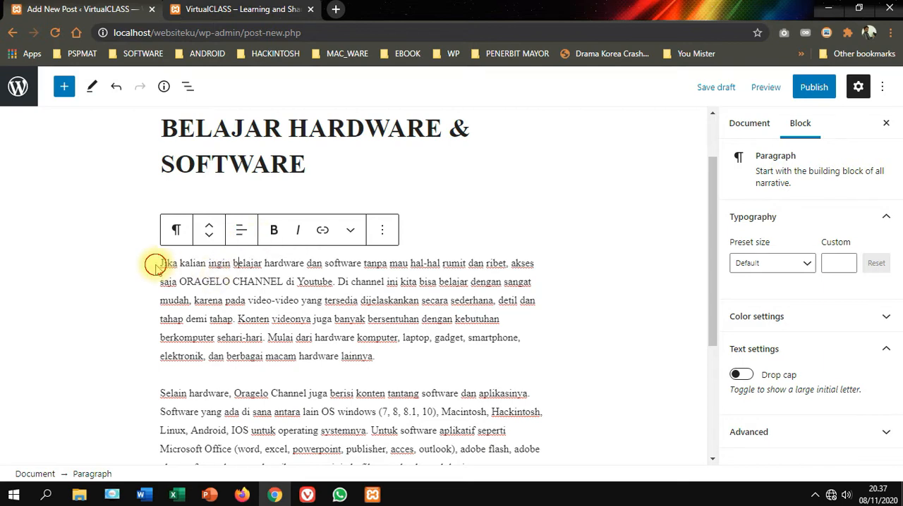
left_click_drag(160, 263, 335, 352)
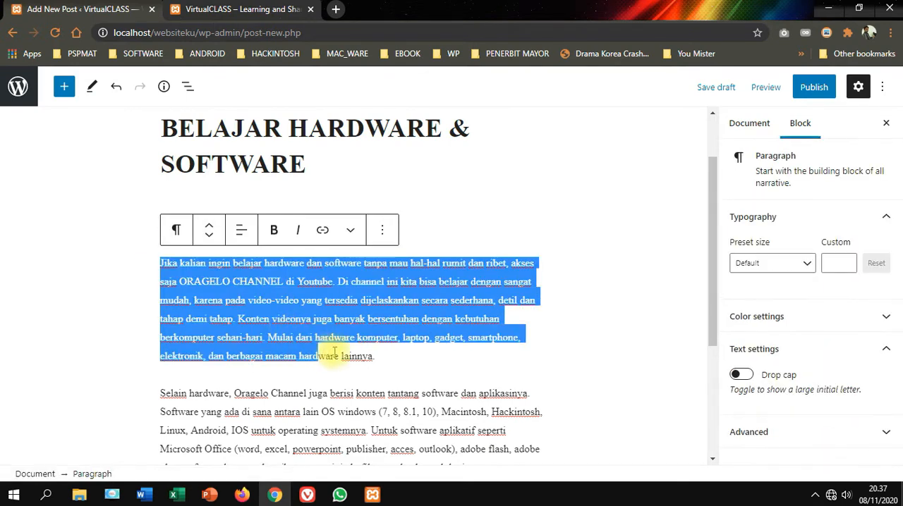
left_click(239, 233)
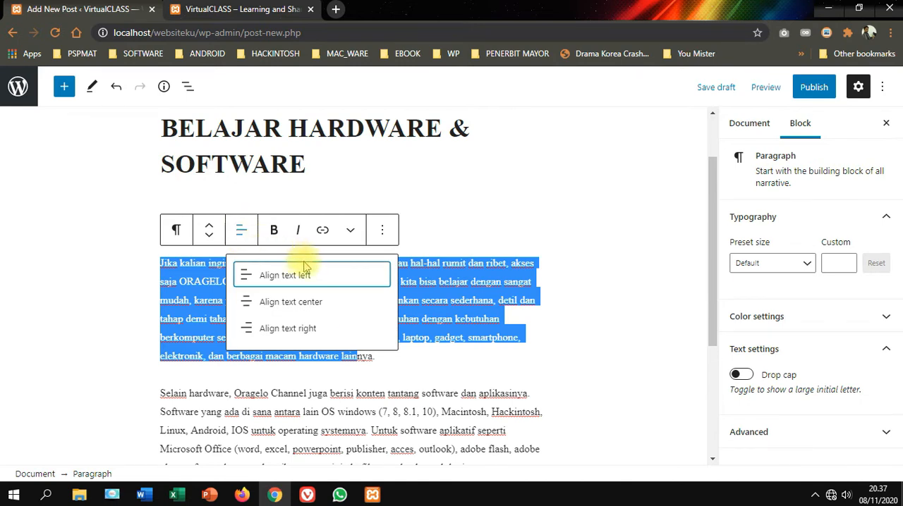
left_click(434, 299)
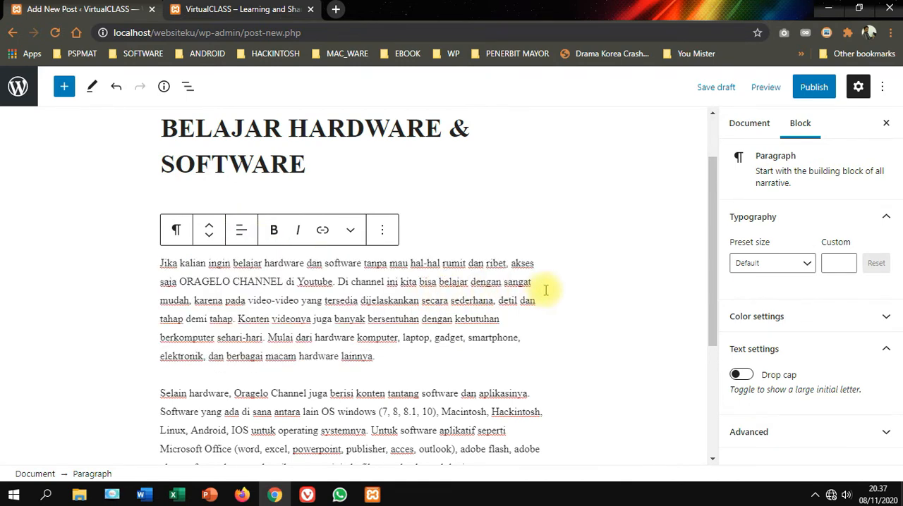
scroll(545, 290, "down", 3)
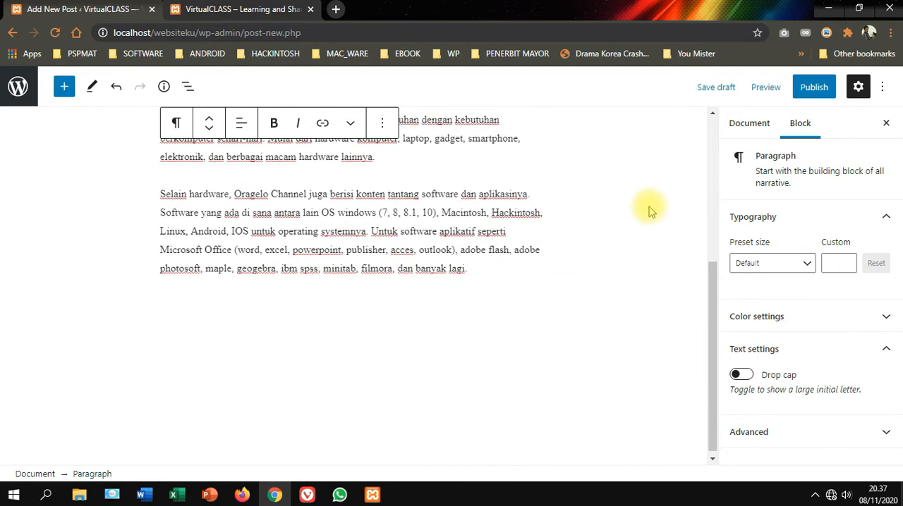
scroll(642, 184, "up", 4)
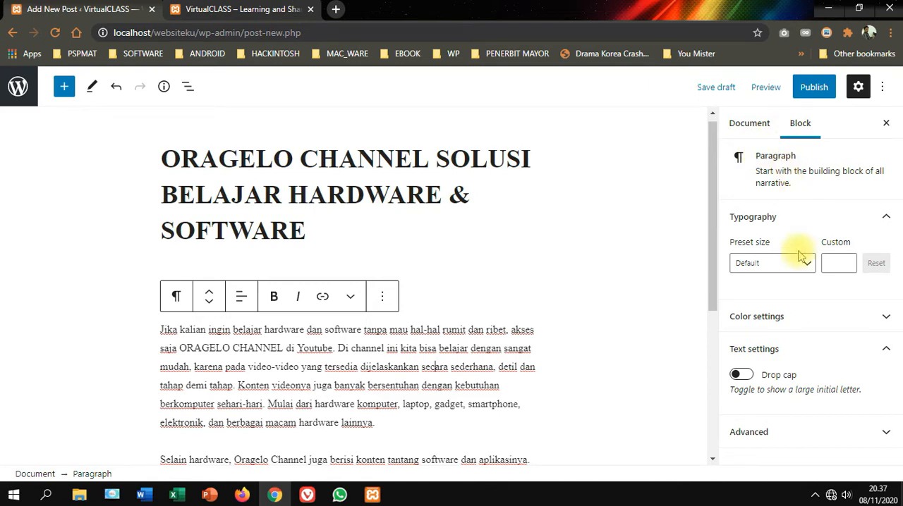
- Assign the post to the TIK category in the document settings
left_click(748, 122)
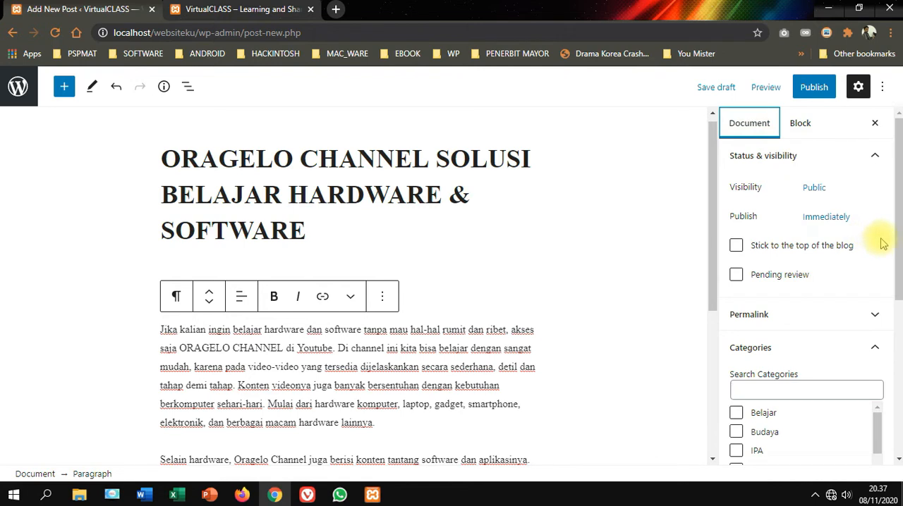
scroll(883, 244, "down", 2)
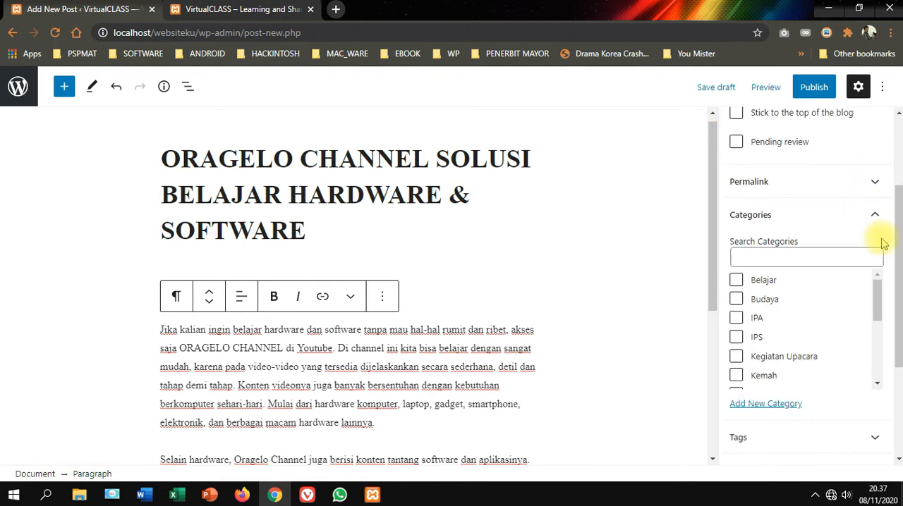
left_click_drag(880, 300, 871, 356)
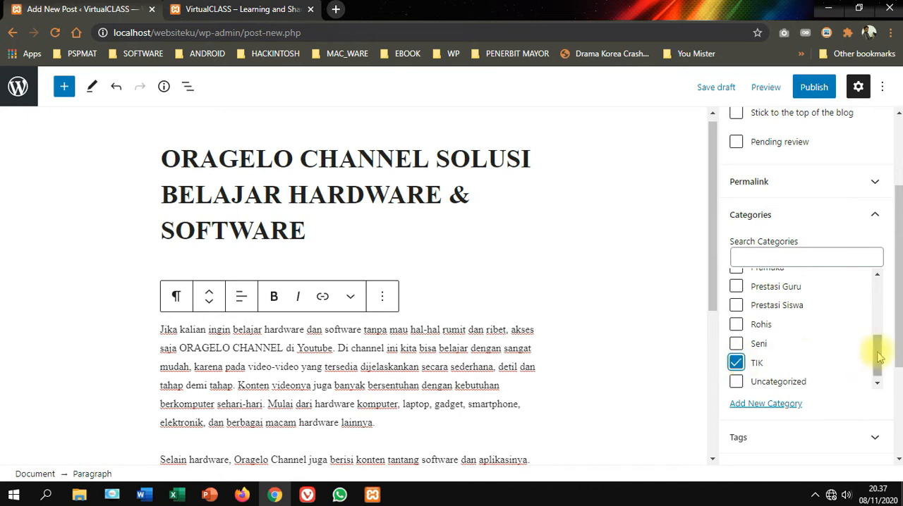
left_click_drag(878, 353, 879, 312)
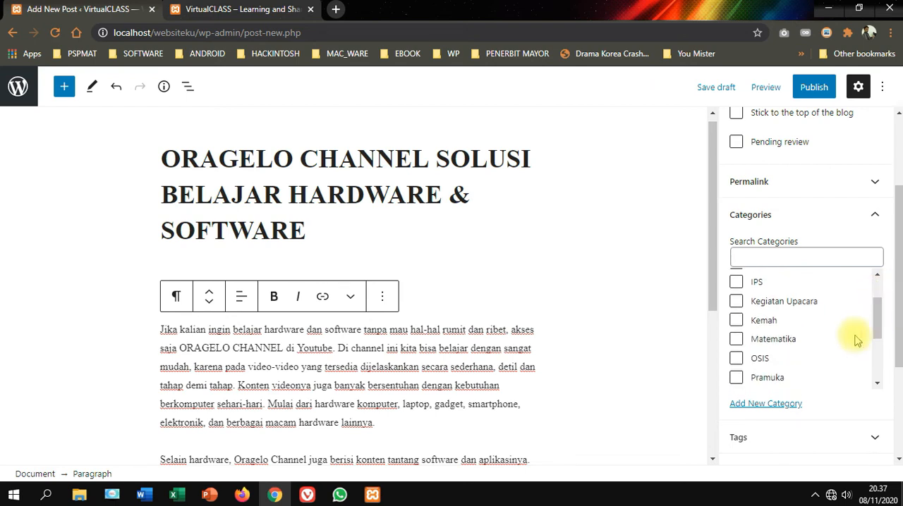
scroll(818, 356, "down", 3)
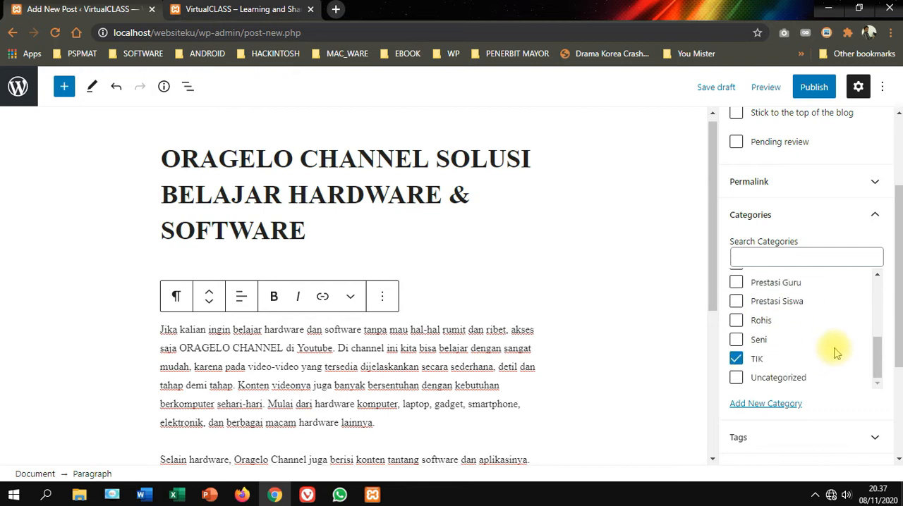
- Upload the image "5_OraGelo_Thumbnail_Cara Merubah Star Menu" and set it as the post's featured image
scroll(632, 326, "down", 3)
scroll(776, 353, "down", 2)
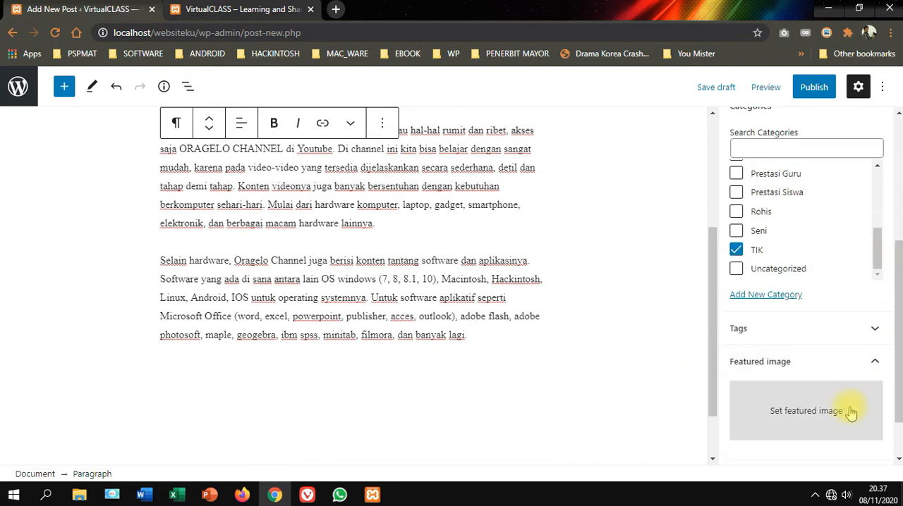
left_click(805, 411)
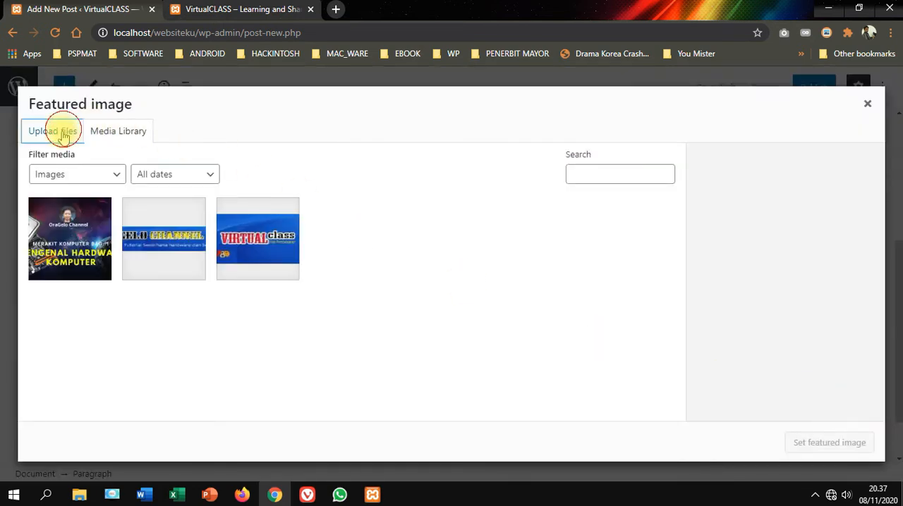
left_click(62, 133)
left_click(420, 295)
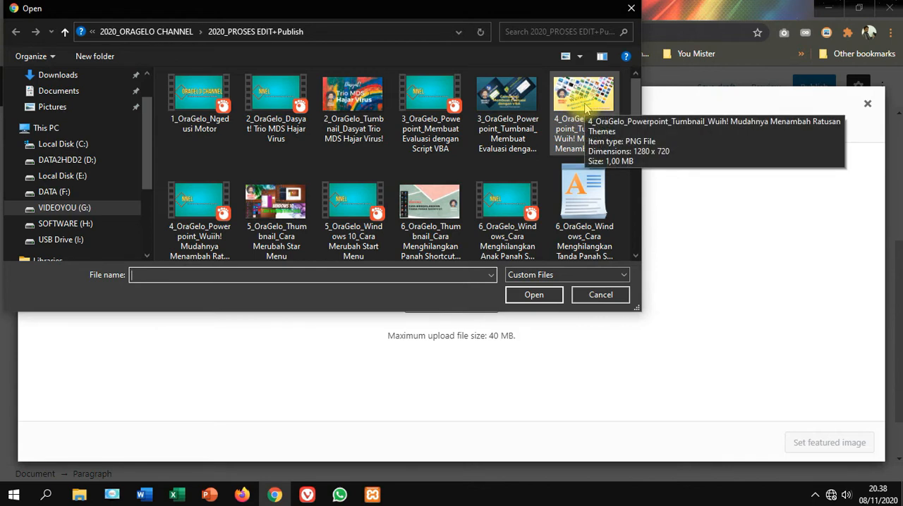
left_click(286, 210)
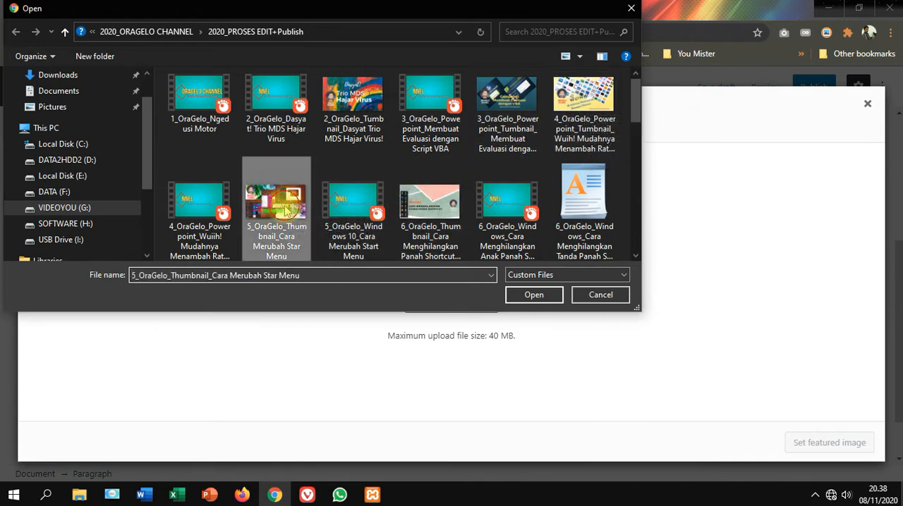
left_click(523, 299)
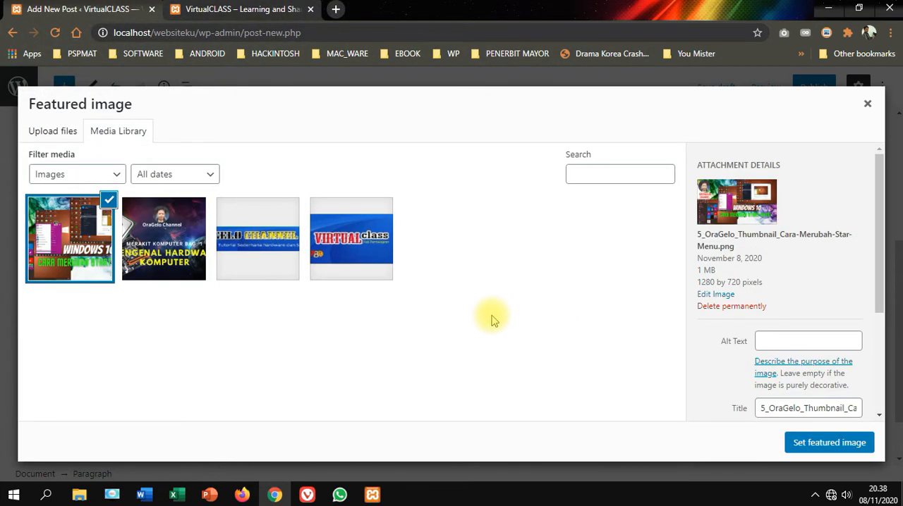
left_click(819, 444)
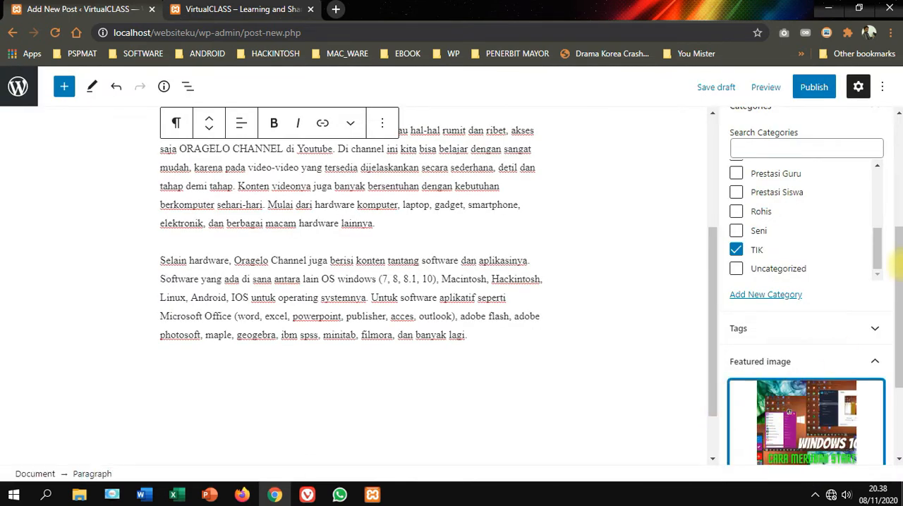
- Look over the document and block settings, and publish the Oragelo Channel post
left_click_drag(897, 272, 897, 151)
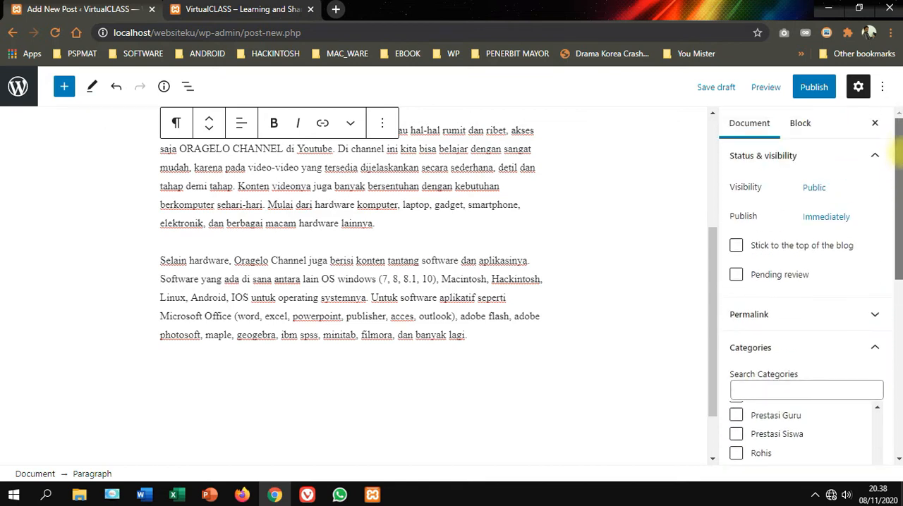
left_click(799, 123)
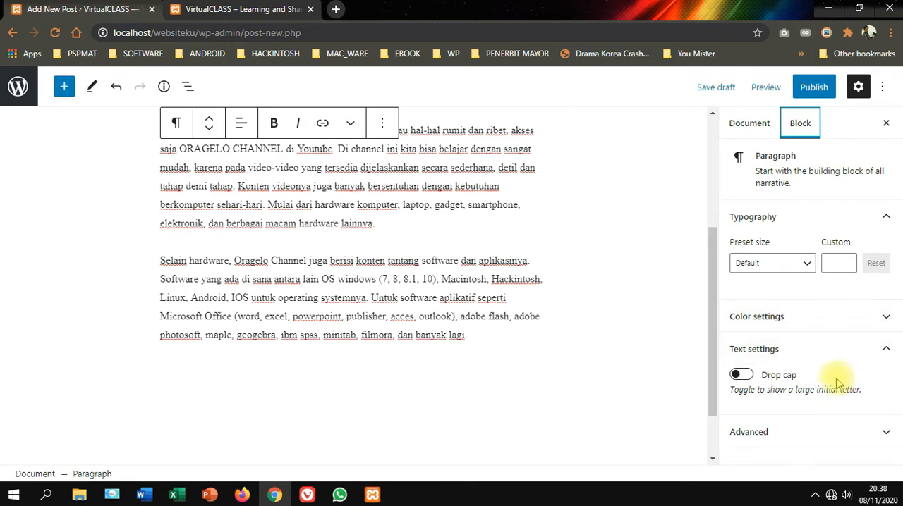
left_click(811, 94)
left_click(780, 96)
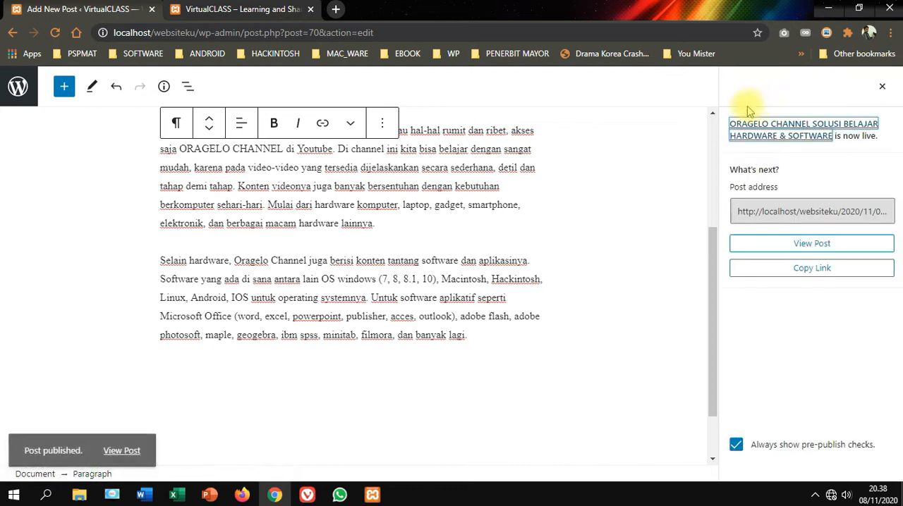
- Reload the VirtualCLASS home page and examine the entry of the newly published Oragelo Channel post
left_click(212, 10)
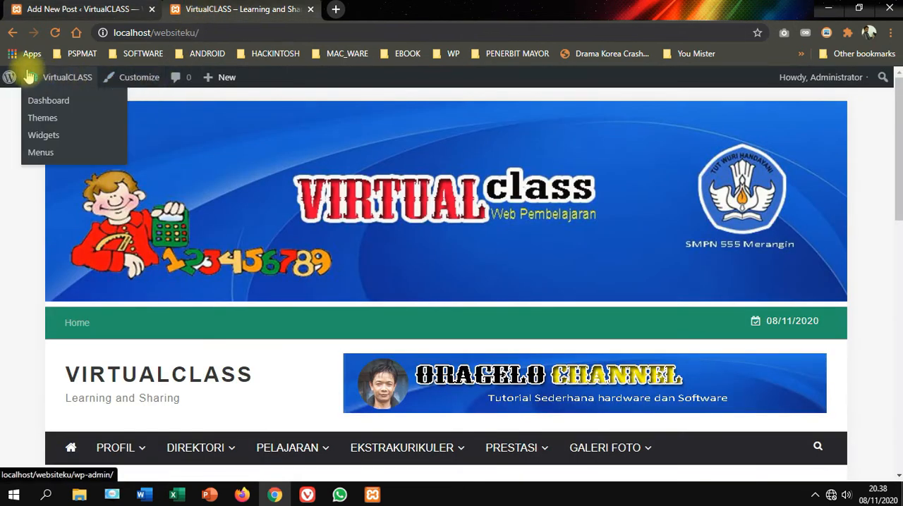
left_click(55, 32)
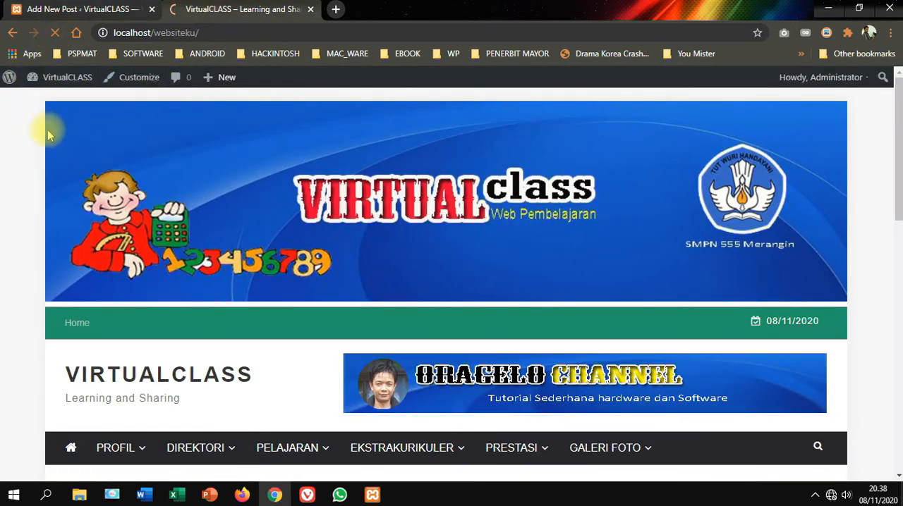
scroll(6, 186, "down", 3)
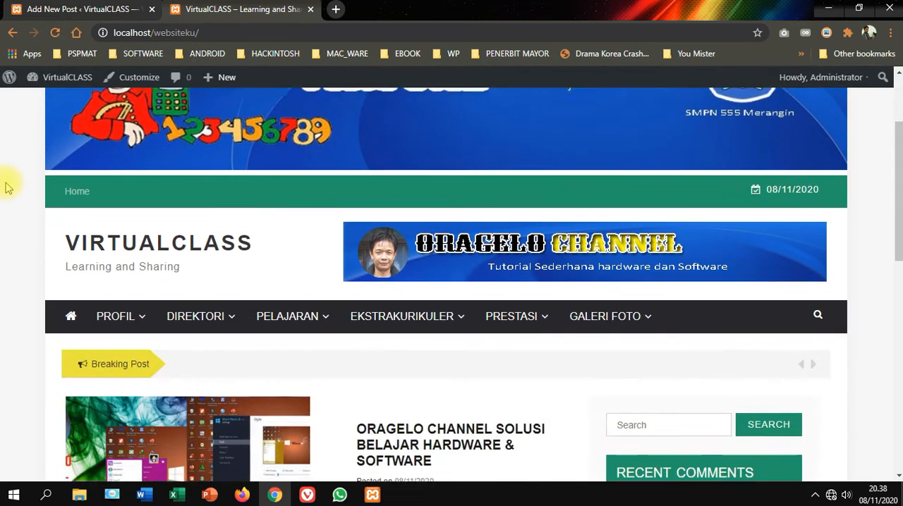
scroll(6, 185, "down", 1)
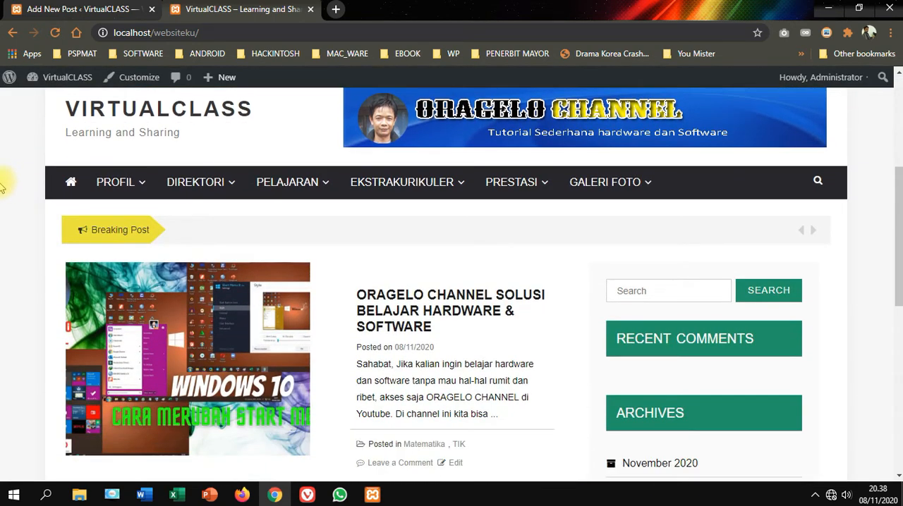
scroll(432, 321, "down", 5)
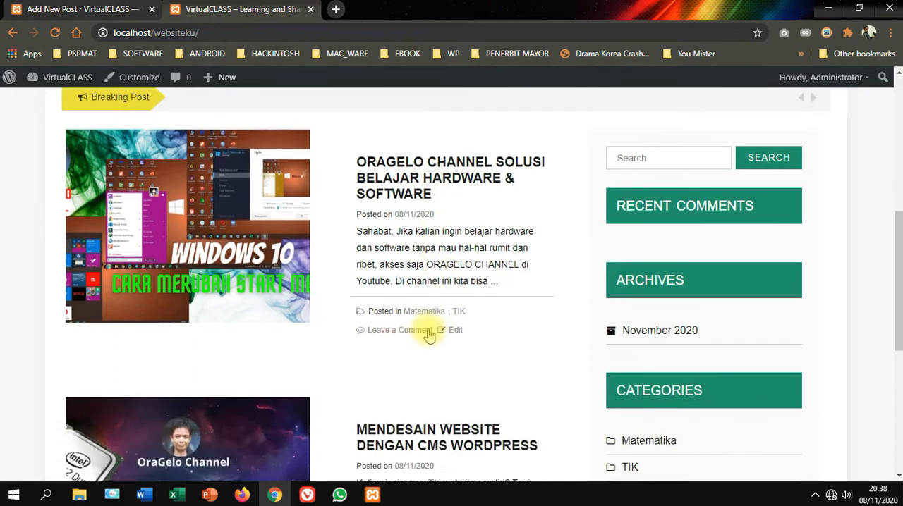
scroll(426, 324, "up", 4)
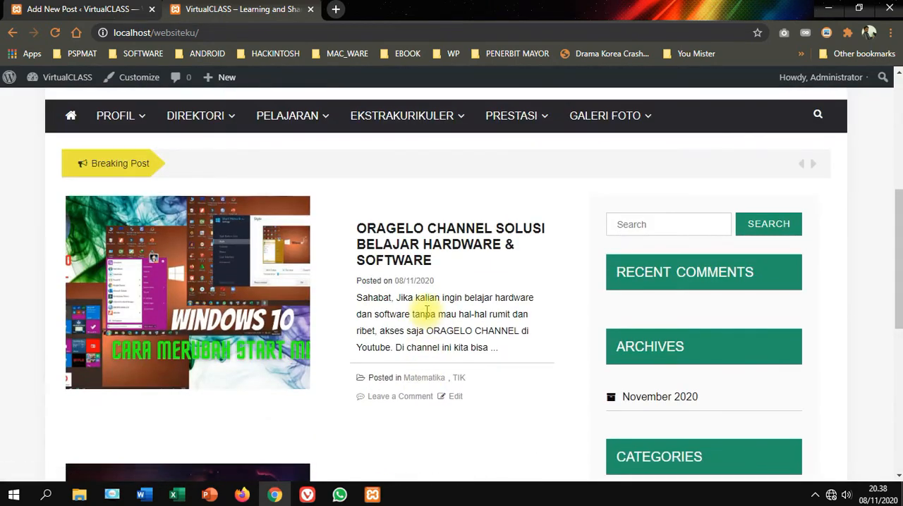
scroll(423, 306, "down", 3)
scroll(427, 317, "up", 5)
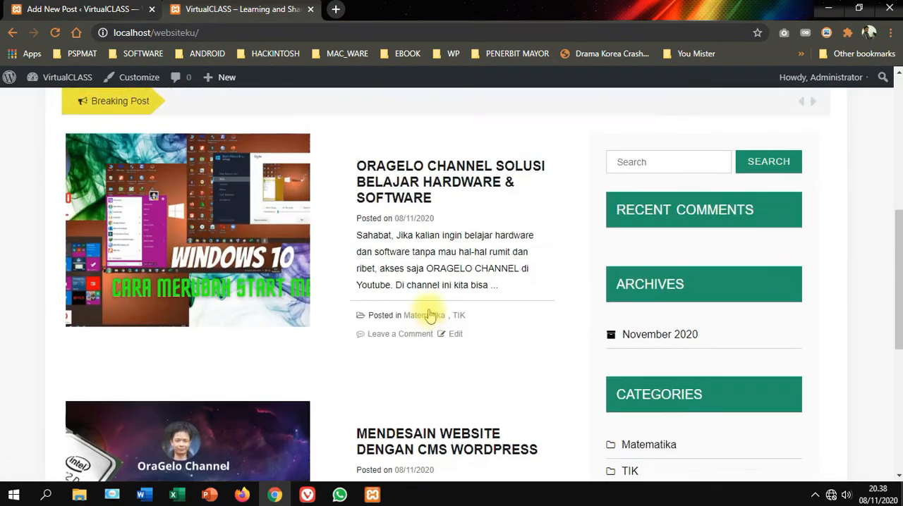
- Close the Oragelo Channel article document in Word
mouse_move(141, 495)
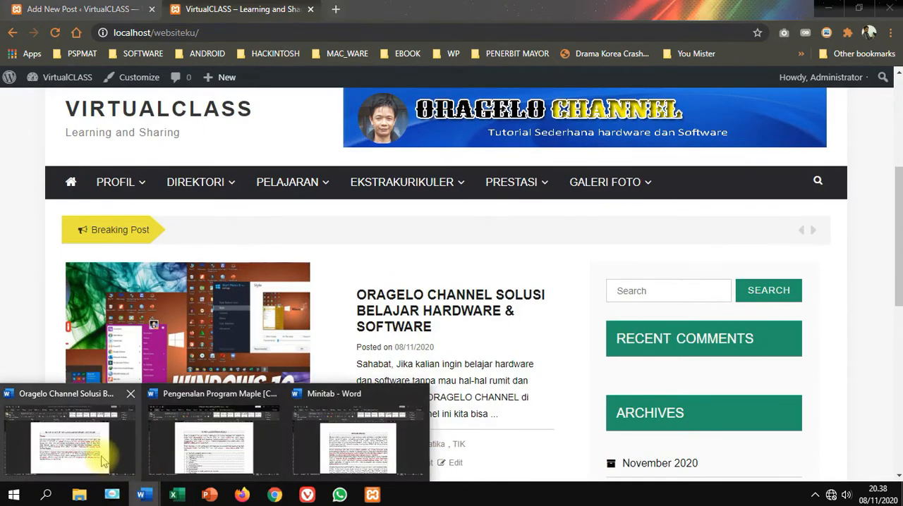
left_click(78, 443)
left_click(887, 7)
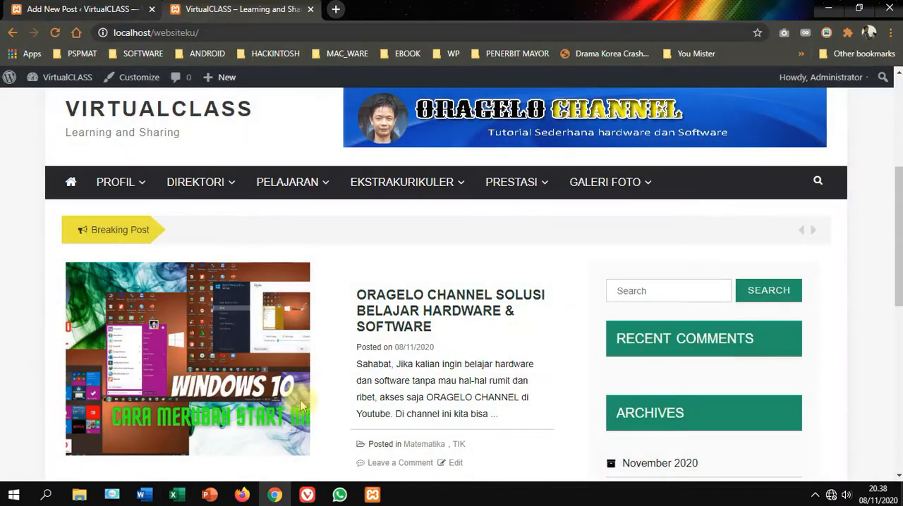
- Open the "Pengenalan Program Maple" document in Word, look through it, and copy its title line
mouse_move(146, 496)
left_click(71, 430)
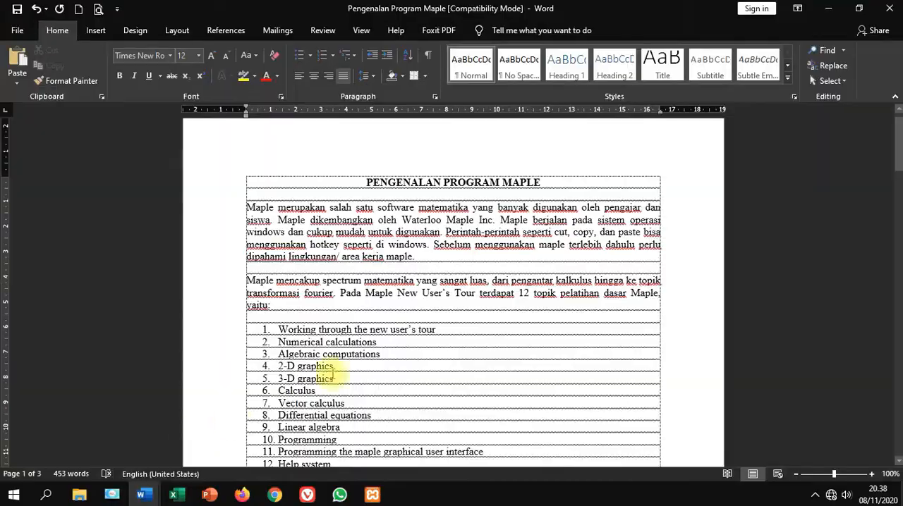
scroll(421, 308, "down", 5)
scroll(423, 303, "up", 5)
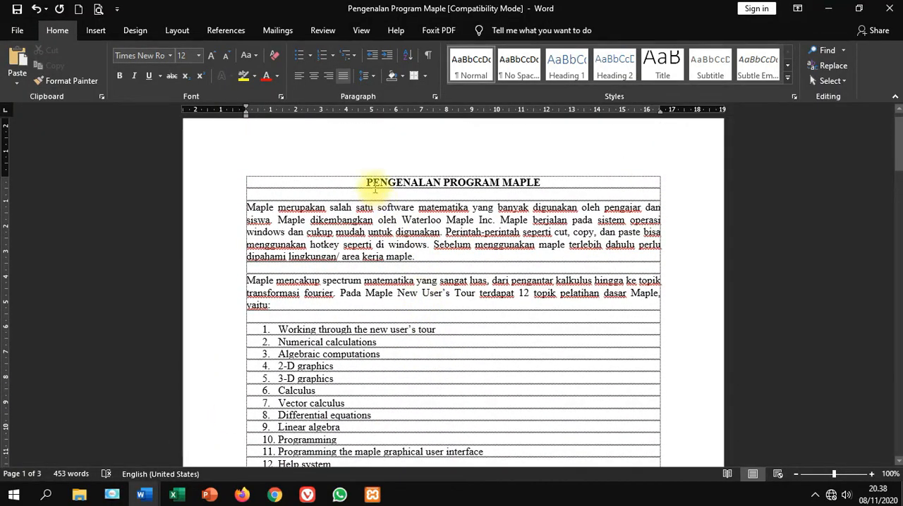
left_click_drag(367, 182, 509, 179)
right_click(510, 184)
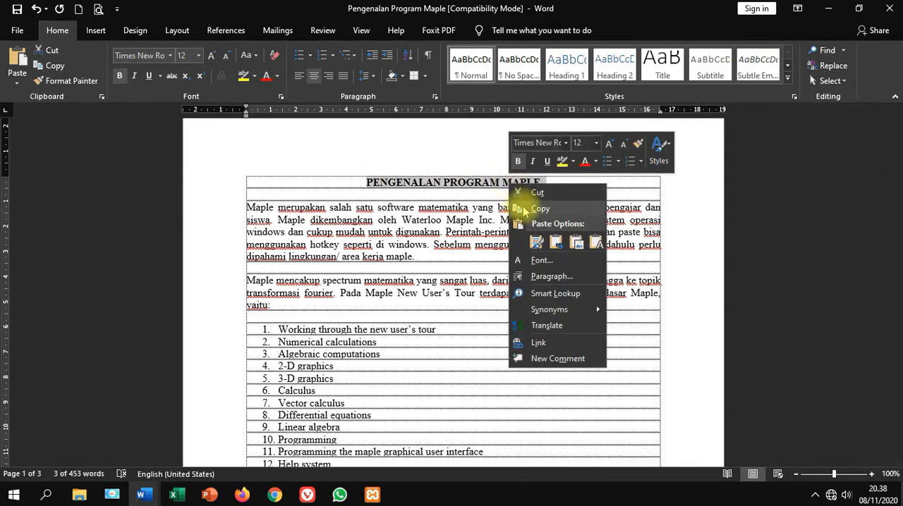
left_click(522, 207)
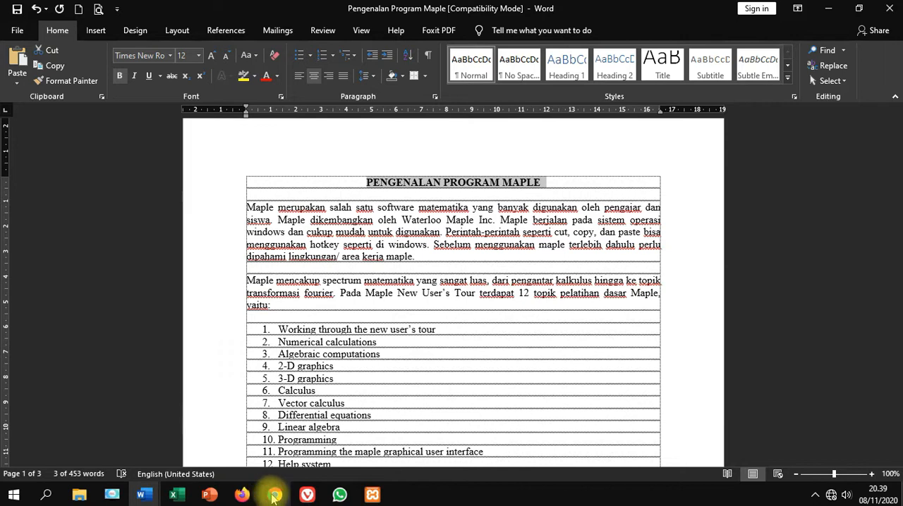
- Switch back to the WordPress admin, create a new post, and paste the copied text "PENGENALAN PROGRAM MAPLE" as its title
left_click(274, 495)
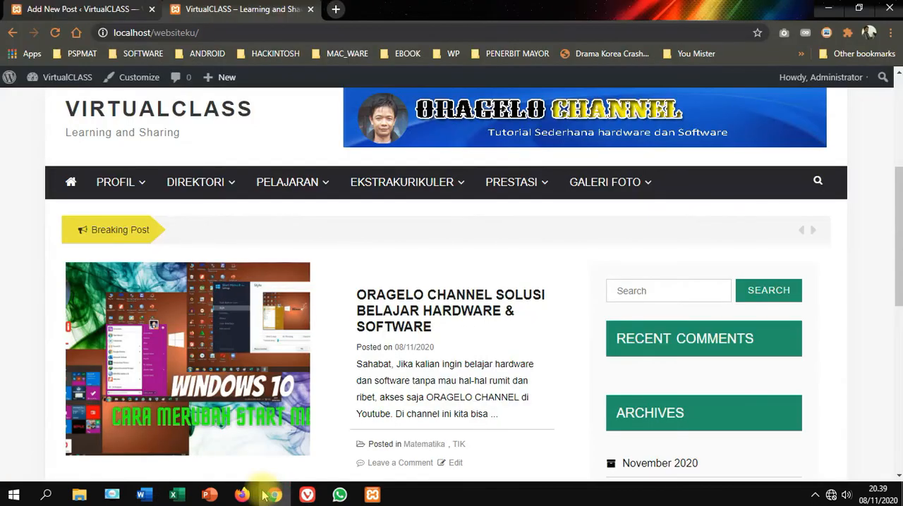
left_click(71, 8)
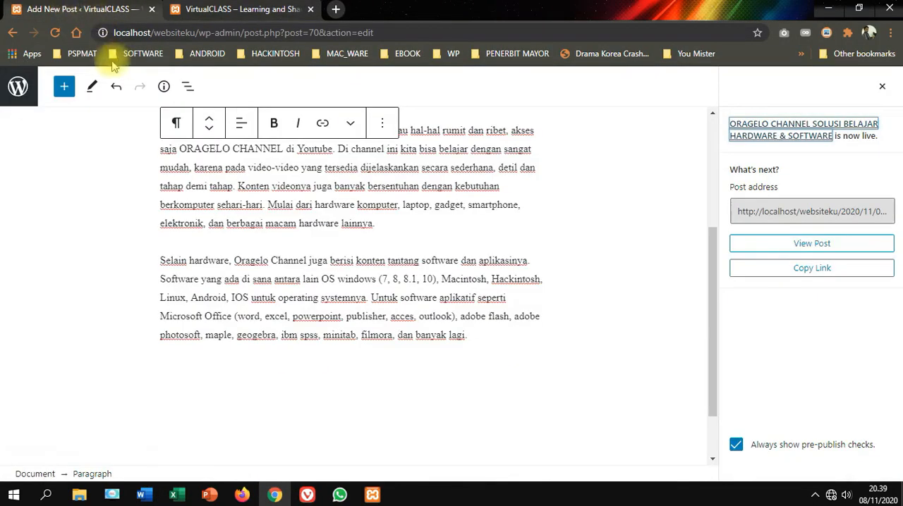
left_click(18, 90)
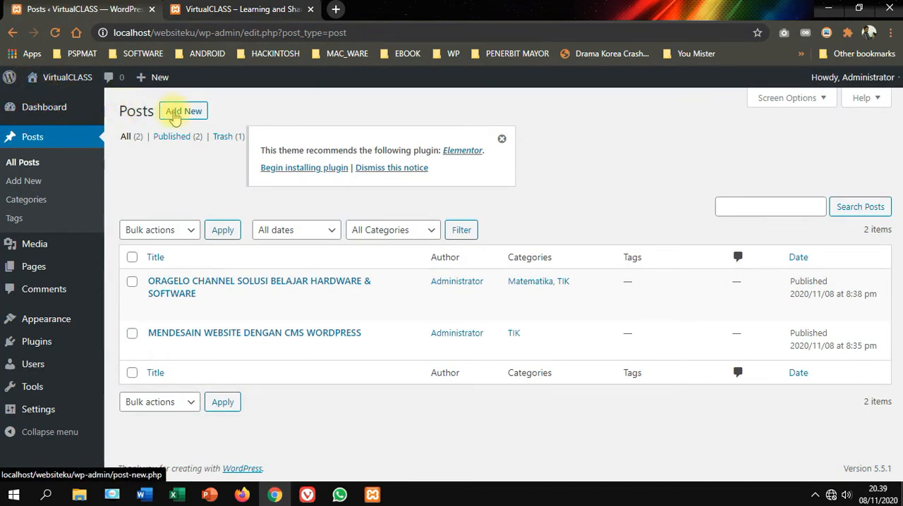
left_click(174, 118)
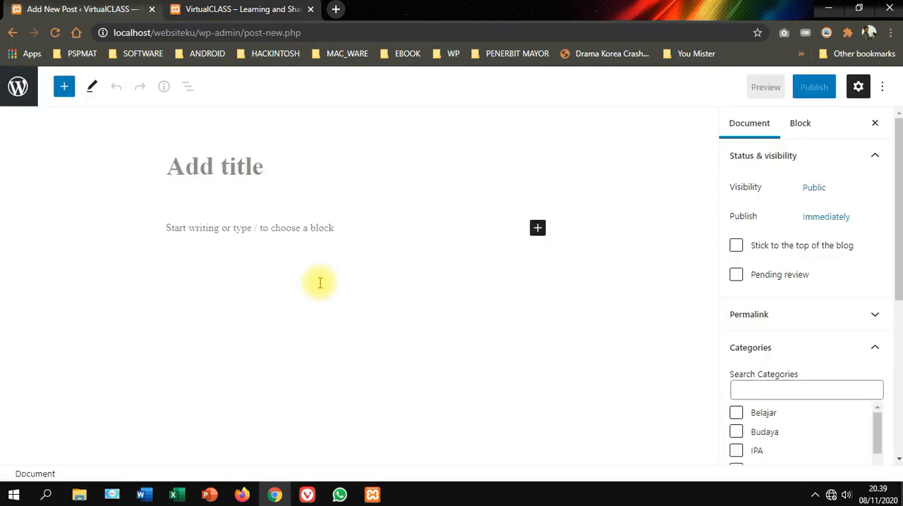
right_click(191, 166)
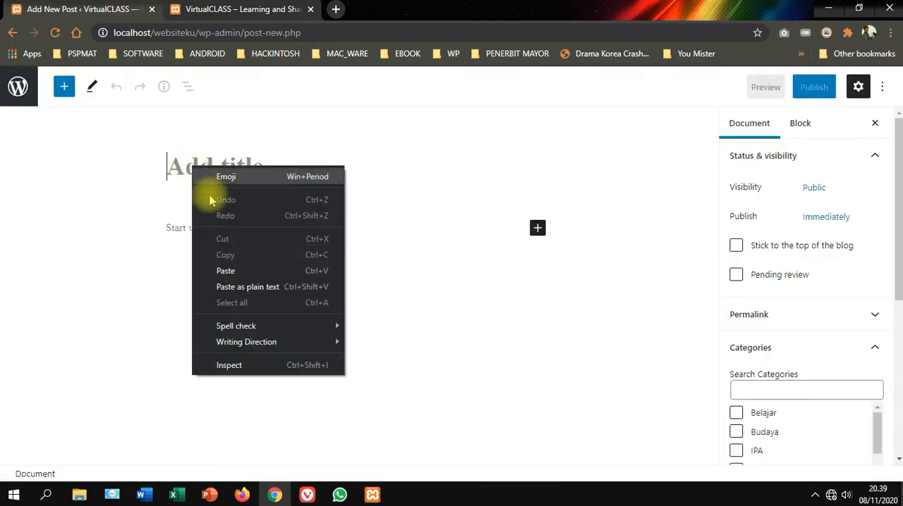
left_click(233, 268)
left_click(217, 264)
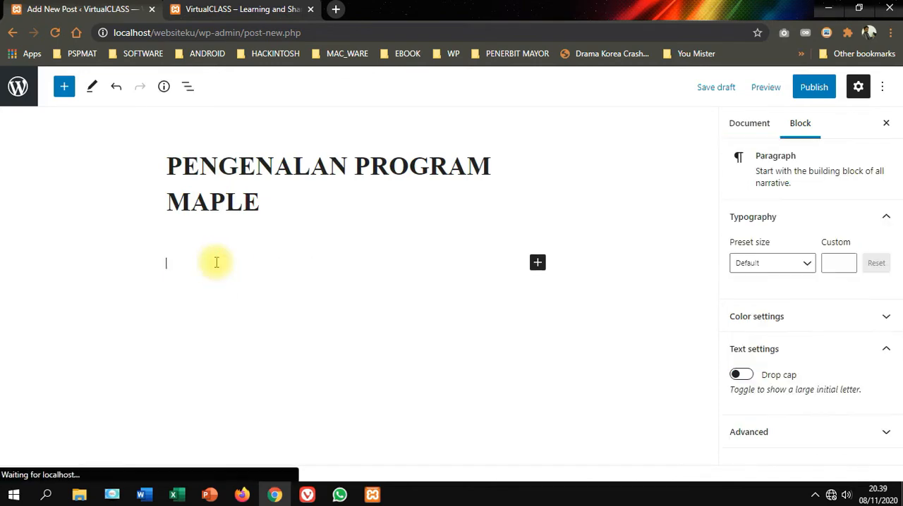
- In the Word Maple document, copy the body text from the first paragraph to the one ending "untuk digunakan"
mouse_move(151, 485)
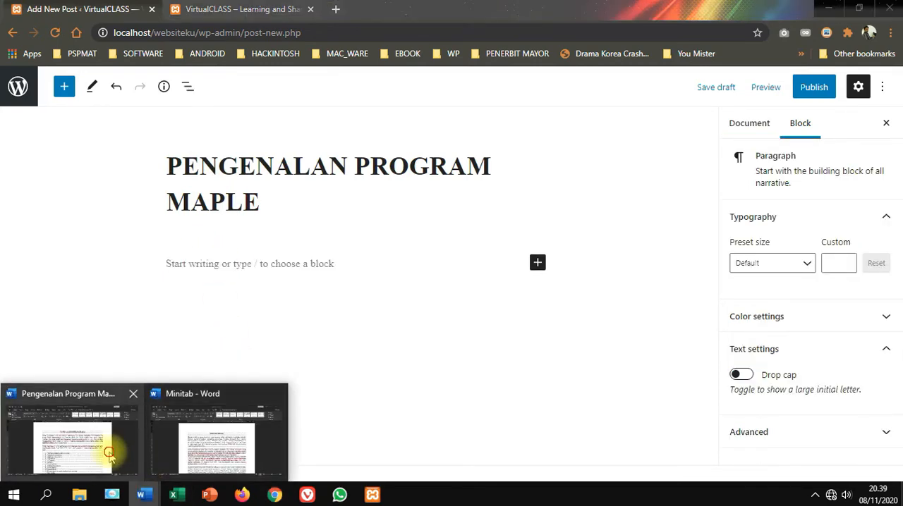
left_click(109, 423)
left_click_drag(244, 207, 321, 340)
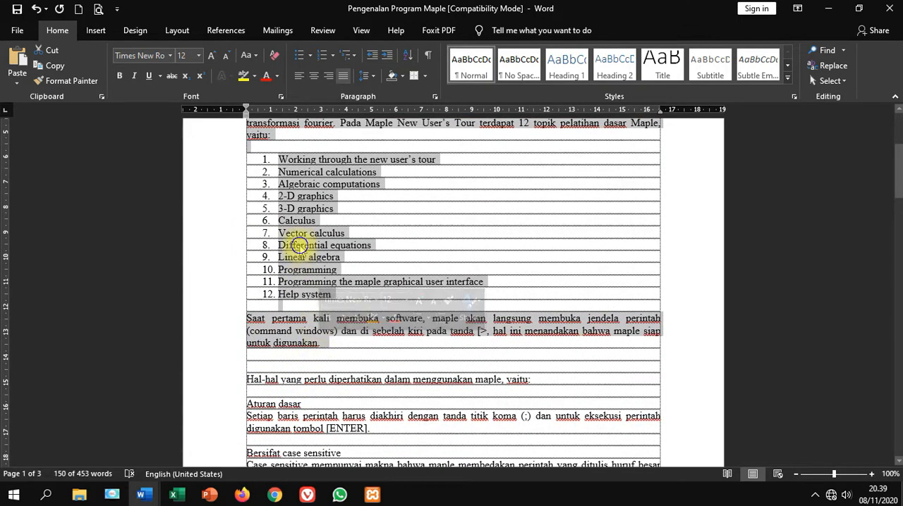
right_click(303, 248)
left_click(316, 271)
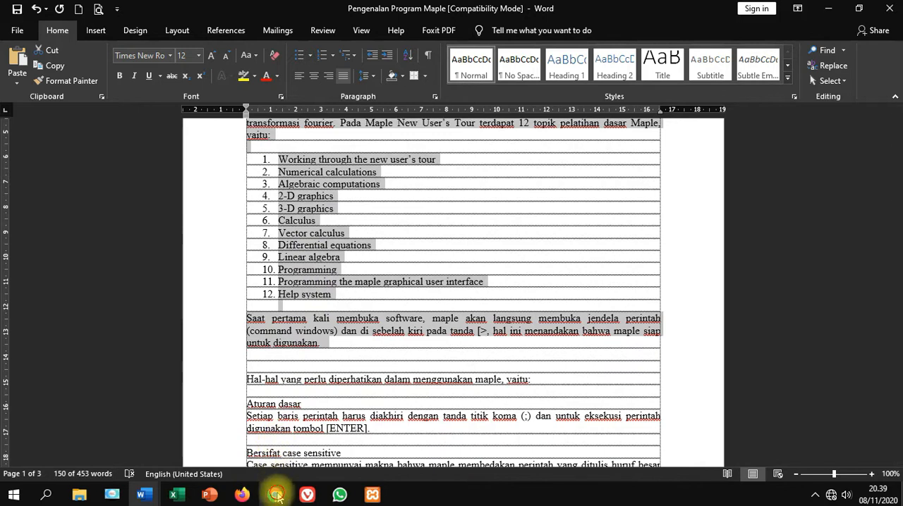
- Paste the copied Maple article text into the new post's body in WordPress
left_click(274, 495)
right_click(182, 263)
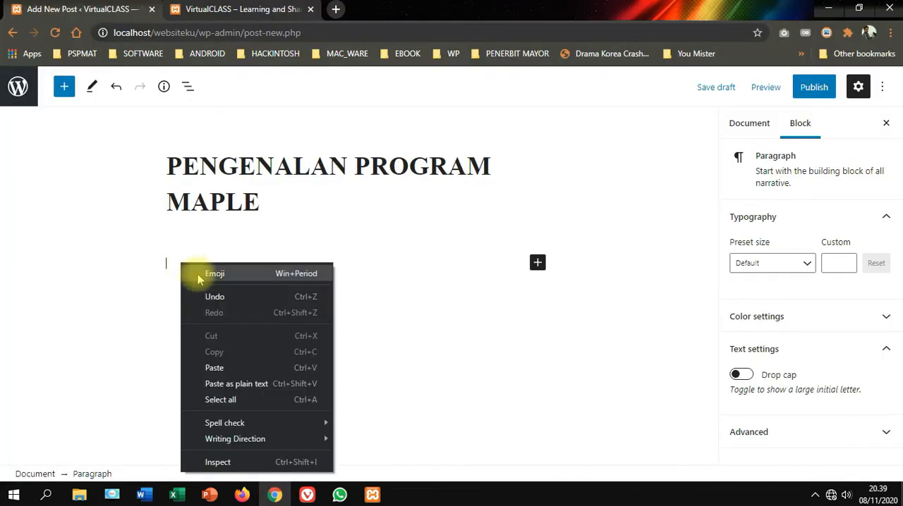
left_click(216, 364)
scroll(249, 314, "up", 5)
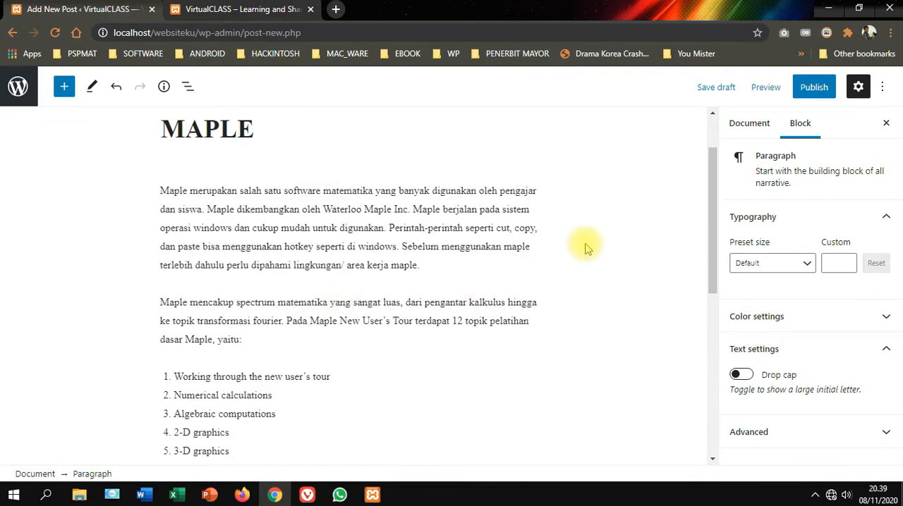
scroll(584, 249, "up", 2)
- Assign the Maple post to the TIK and Matematika categories in the document settings
left_click(737, 136)
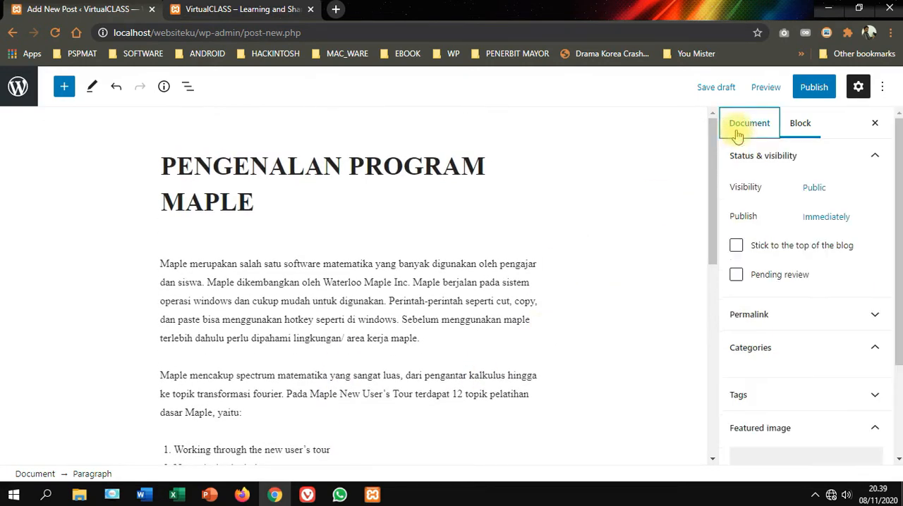
scroll(864, 353, "down", 2)
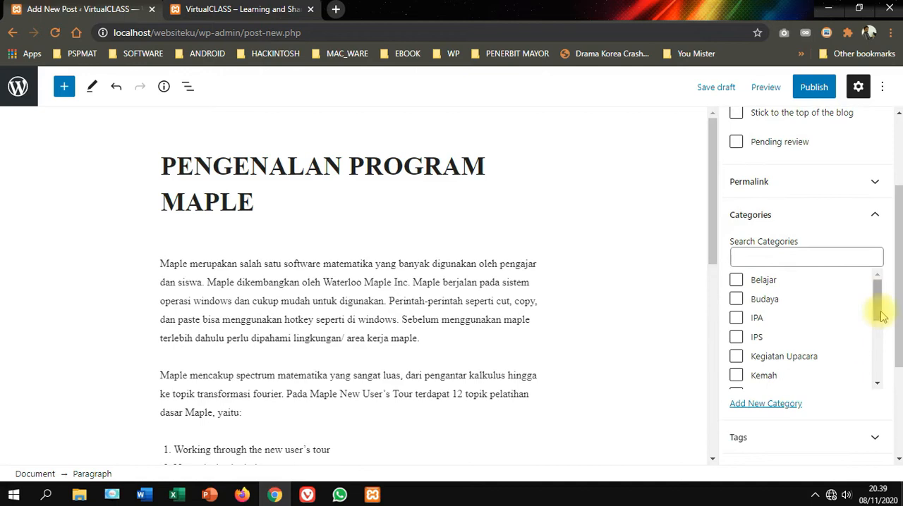
left_click_drag(878, 304, 856, 359)
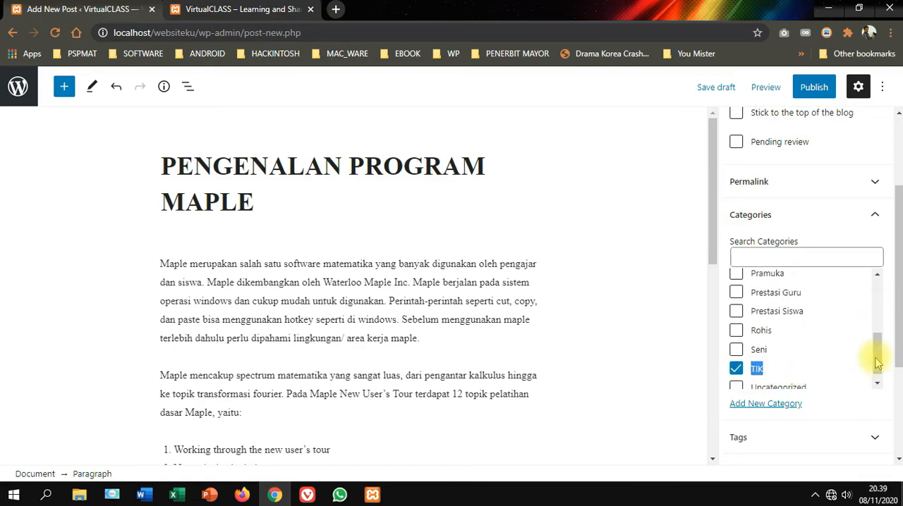
left_click_drag(879, 347, 880, 312)
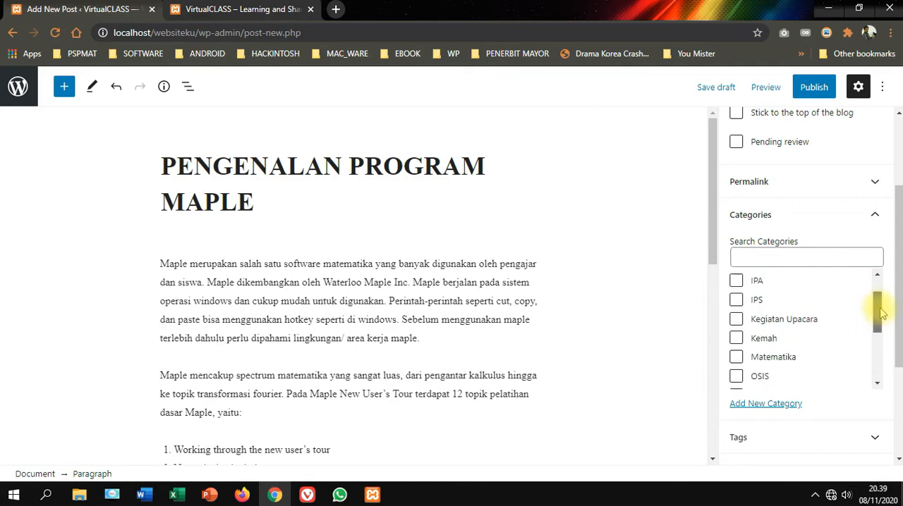
left_click(735, 358)
left_click_drag(877, 305, 877, 363)
left_click(735, 289)
scroll(870, 372, "down", 5)
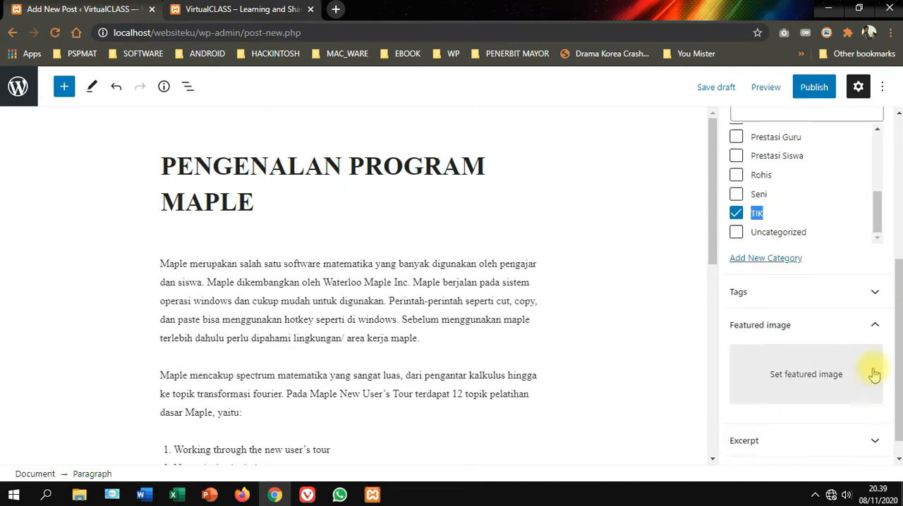
- Upload the image "9_OraGelo_Thumbnail_Merakit Komputer Bag. 3_Membuat Bootabel USB" and set it as the post's featured image
left_click(803, 367)
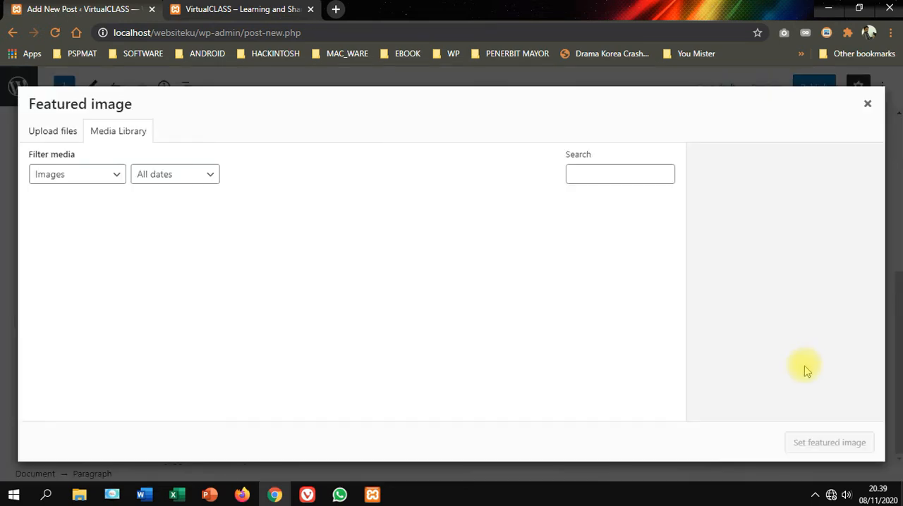
left_click(67, 135)
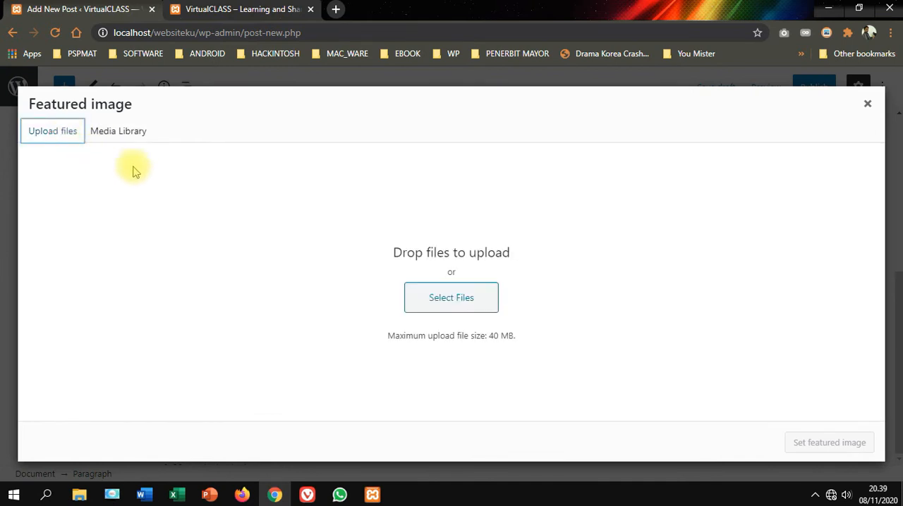
left_click(436, 308)
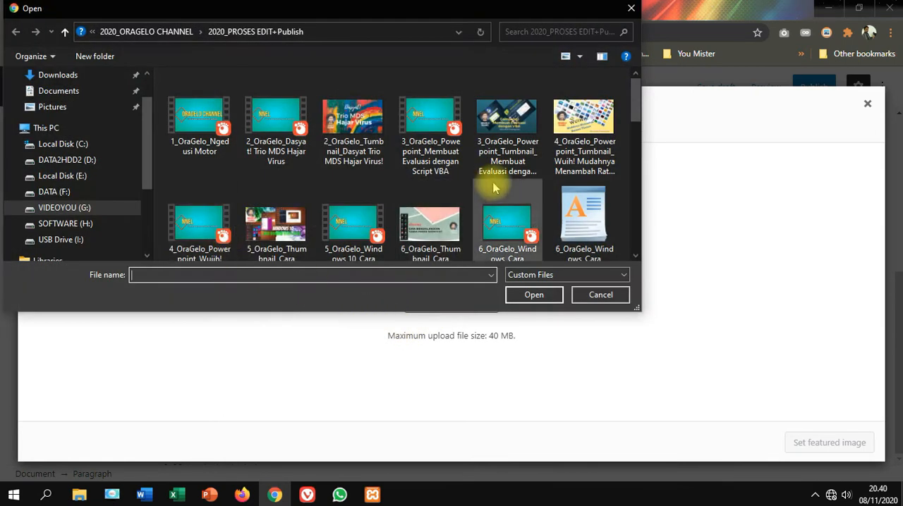
scroll(494, 189, "down", 1)
left_click(570, 204)
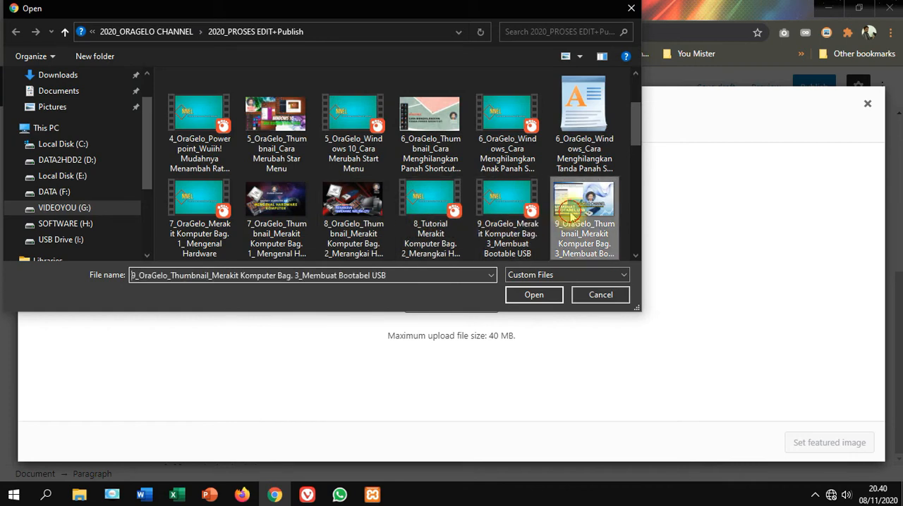
left_click(540, 294)
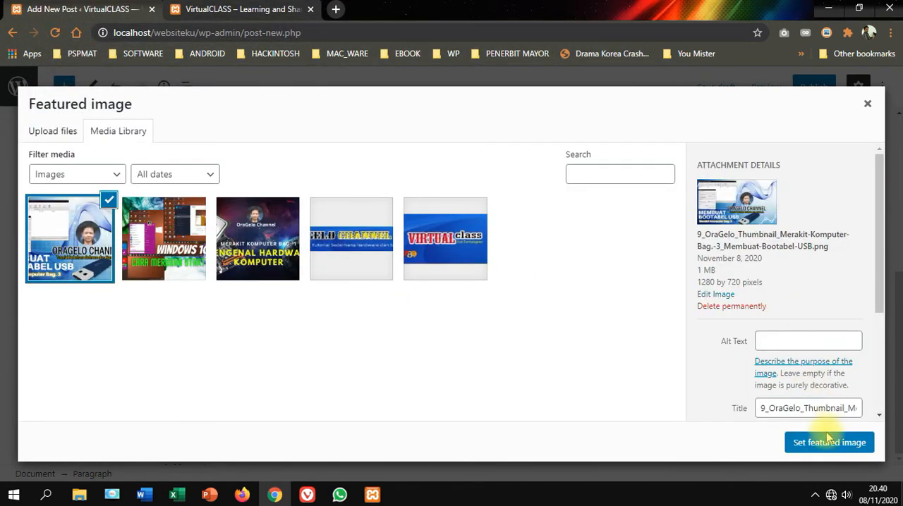
left_click(818, 450)
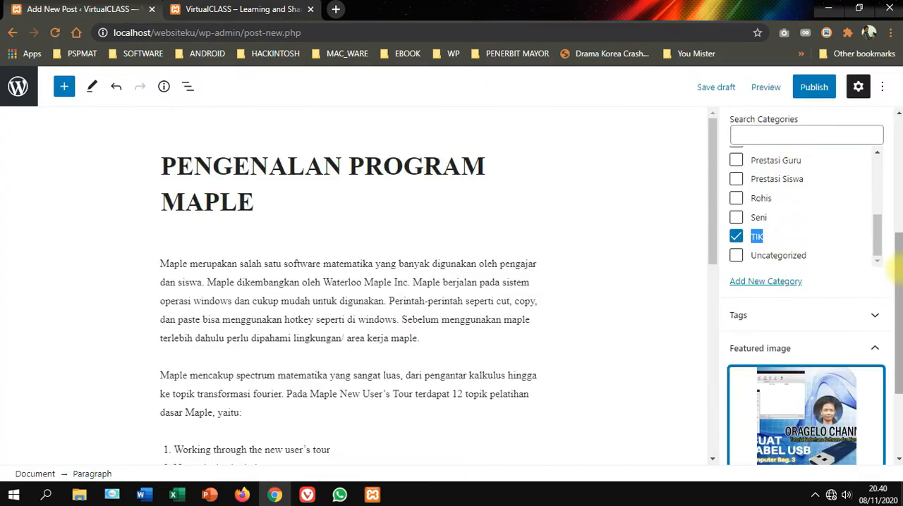
- Publish the "PENGENALAN PROGRAM MAPLE" post
left_click(816, 92)
left_click(767, 88)
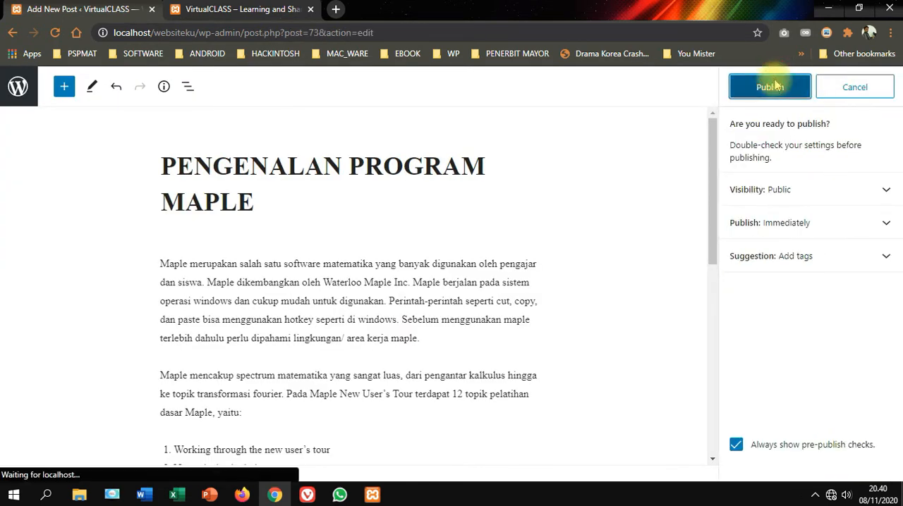
- Check the Maple post on the refreshed VirtualCLASS home page and in its full article view, and return to the home page
left_click(237, 9)
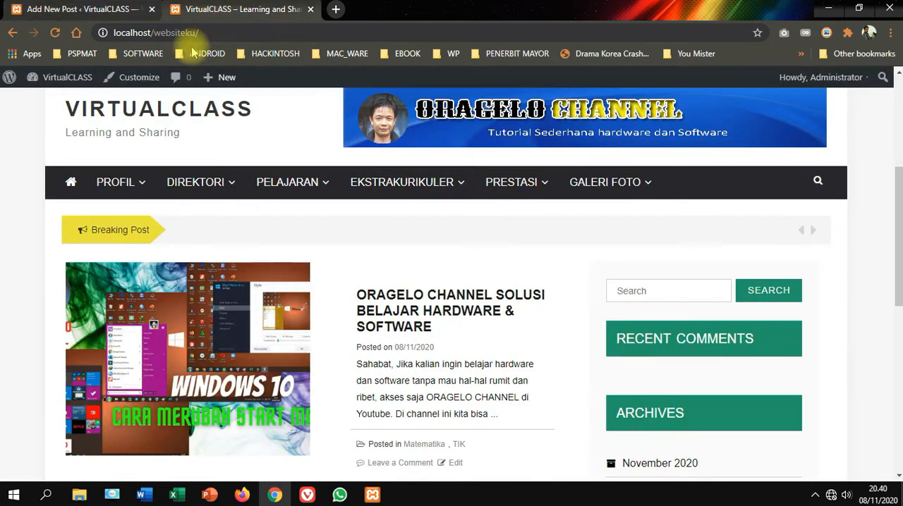
left_click(72, 183)
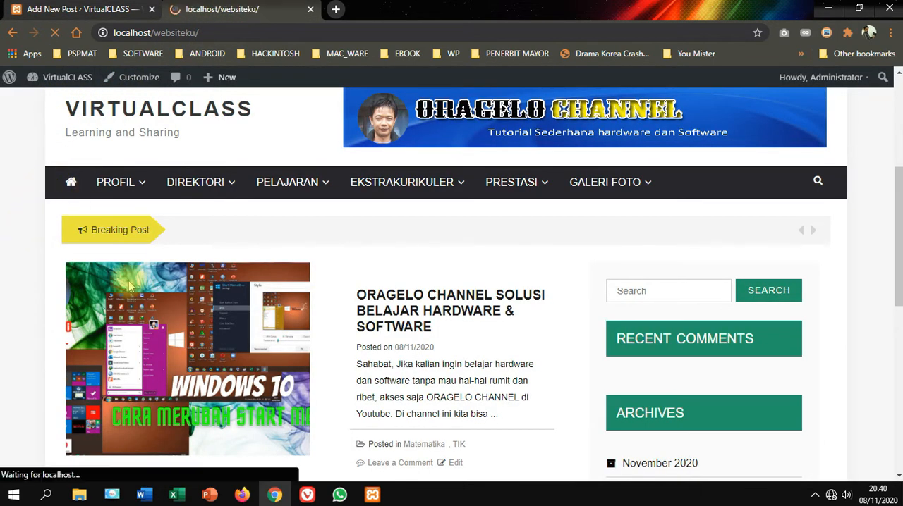
scroll(5, 270, "down", 6)
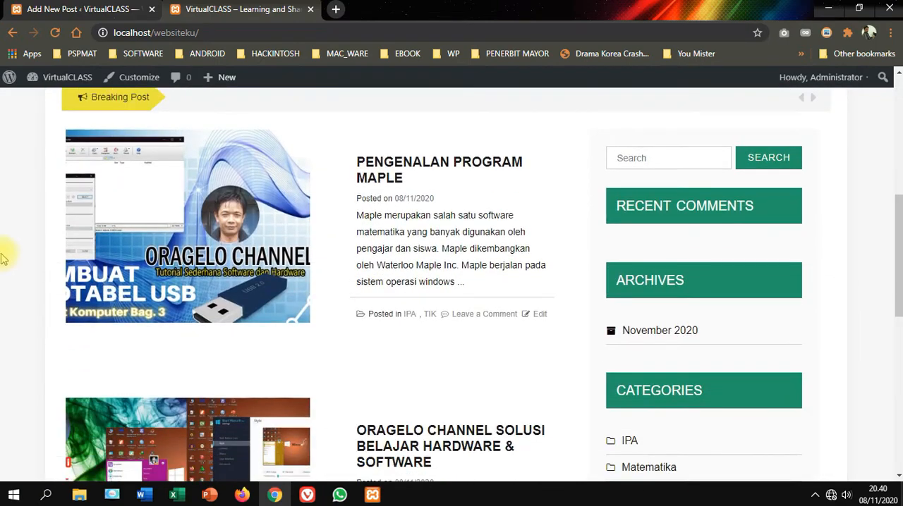
scroll(417, 216, "down", 3)
scroll(423, 225, "up", 4)
left_click(420, 240)
scroll(91, 289, "down", 5)
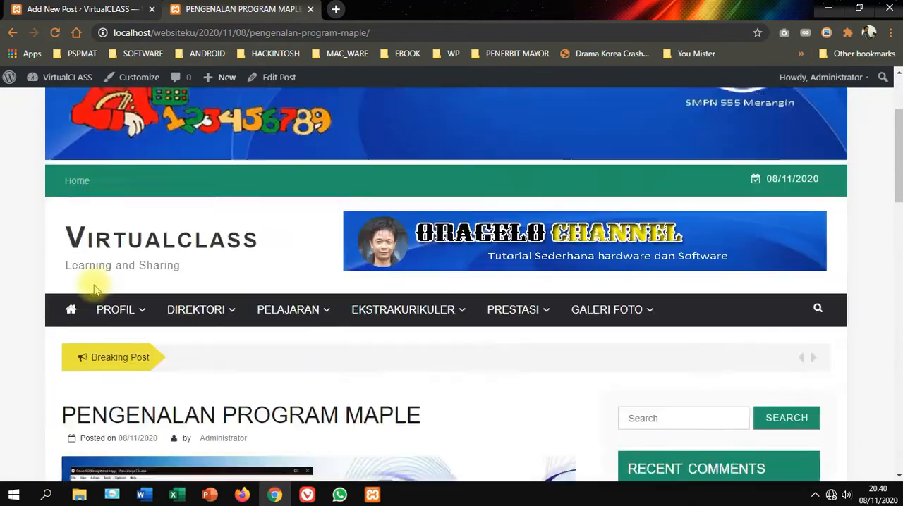
scroll(91, 288, "down", 15)
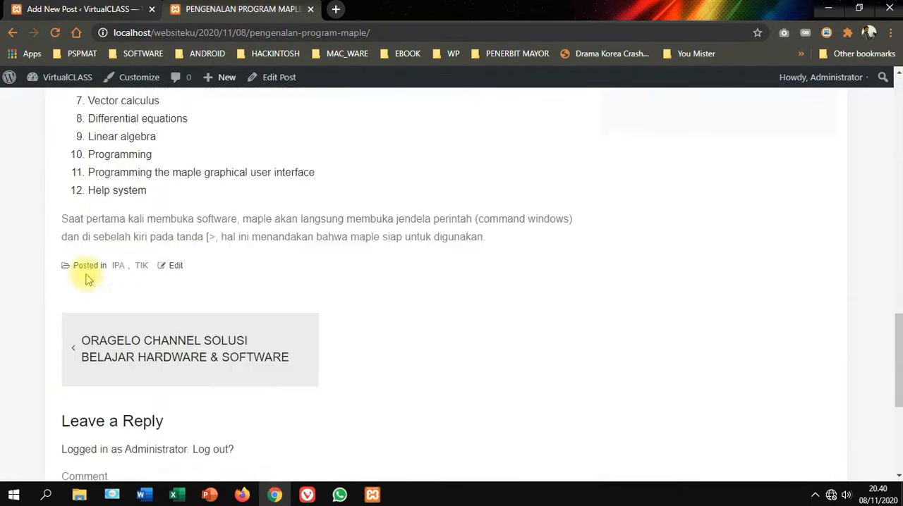
scroll(67, 266, "up", 18)
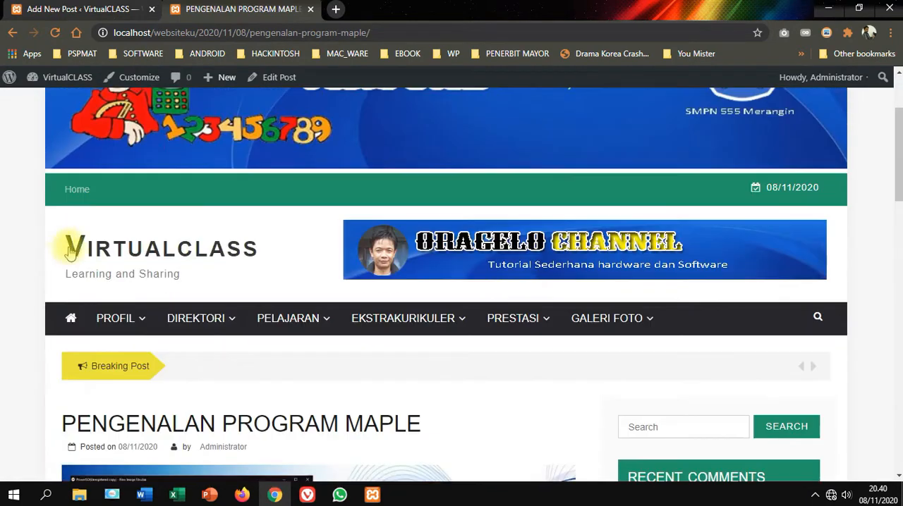
left_click(72, 318)
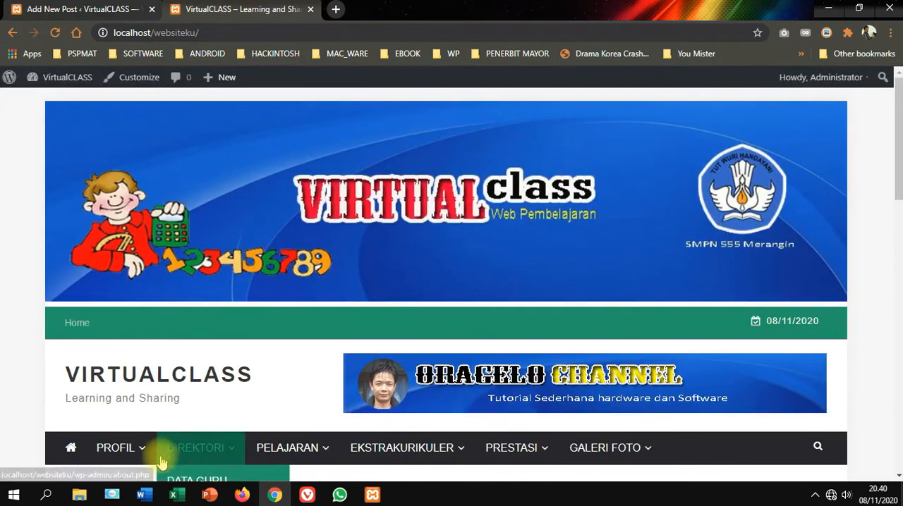
- Switch to Word, minimize the Maple document and copy the title "SOFTWARE MINITAB" from the Minitab document
mouse_move(146, 496)
left_click(71, 433)
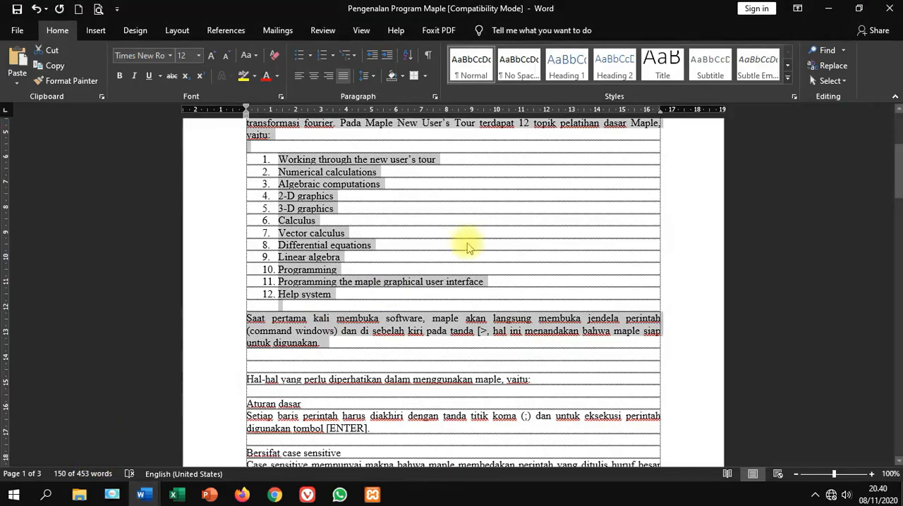
left_click(828, 9)
left_click(274, 495)
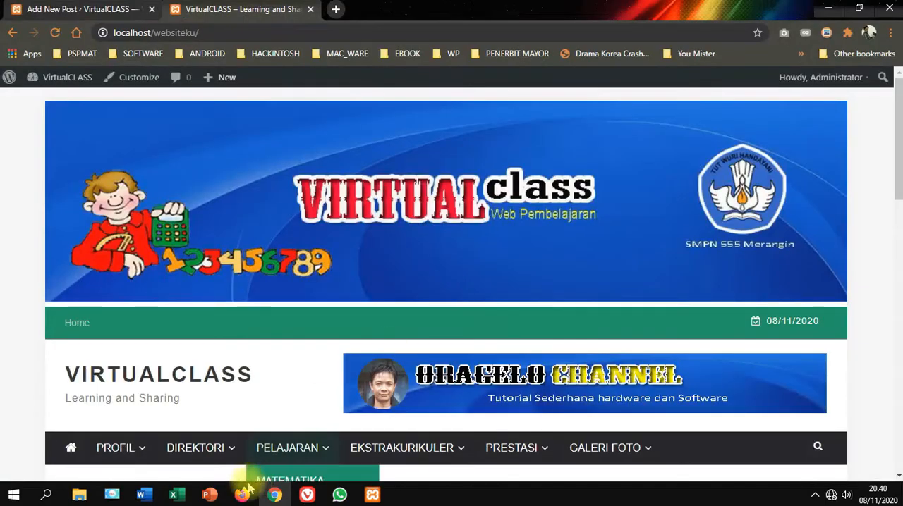
left_click(253, 381)
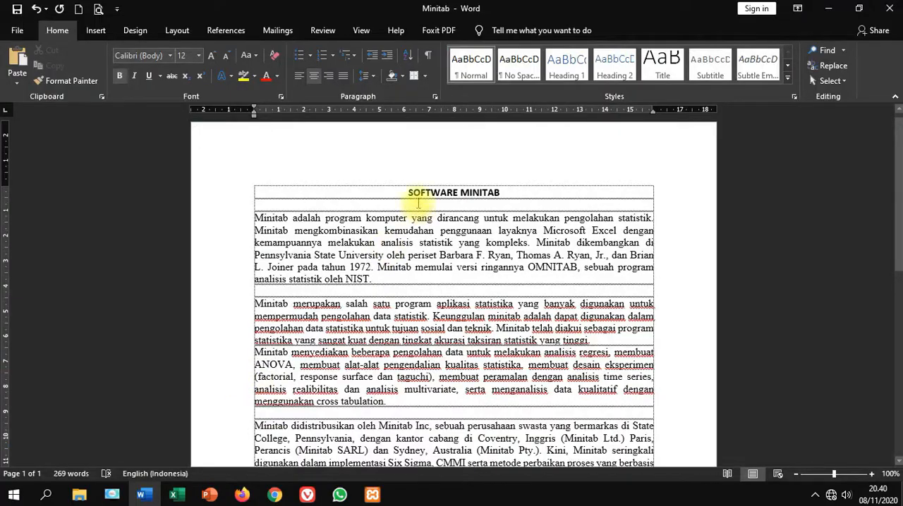
left_click_drag(409, 192, 499, 192)
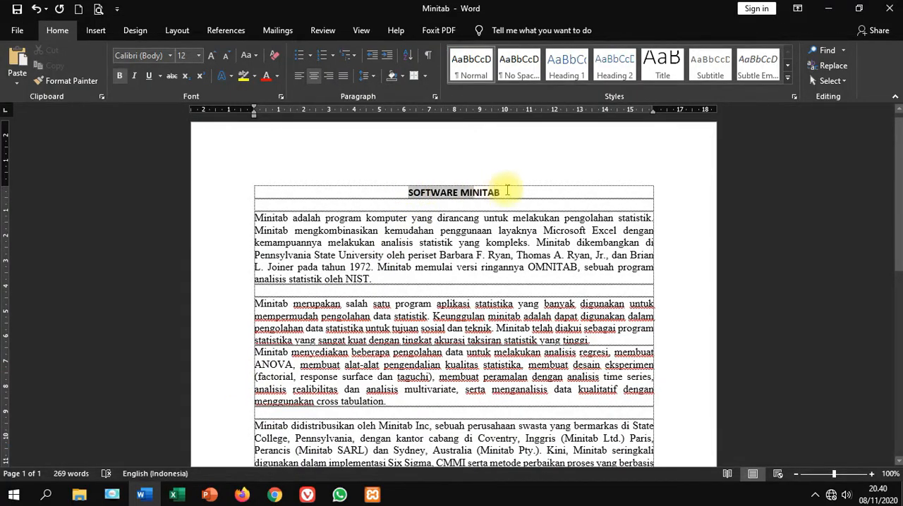
right_click(471, 192)
left_click(480, 215)
- Return to the WordPress admin in Chrome, create a new post and paste "SOFTWARE MINITAB" as its title
left_click(275, 495)
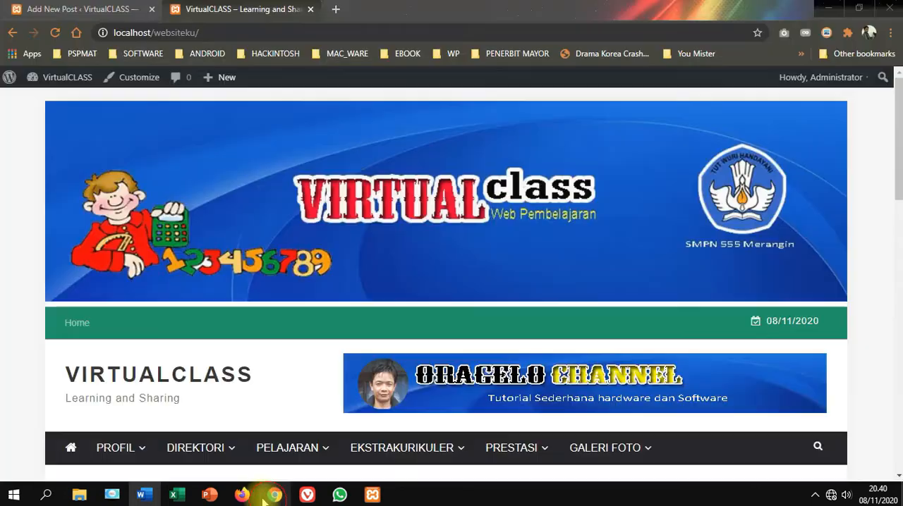
left_click(68, 9)
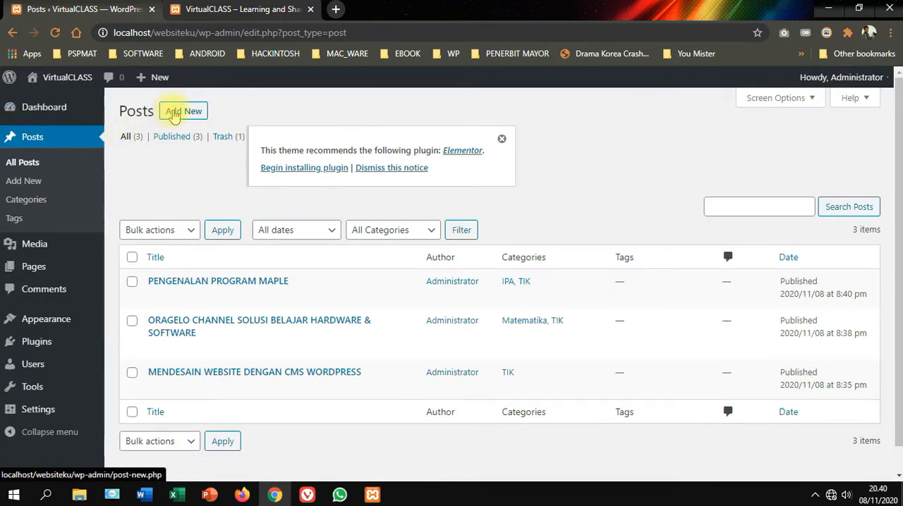
left_click(174, 113)
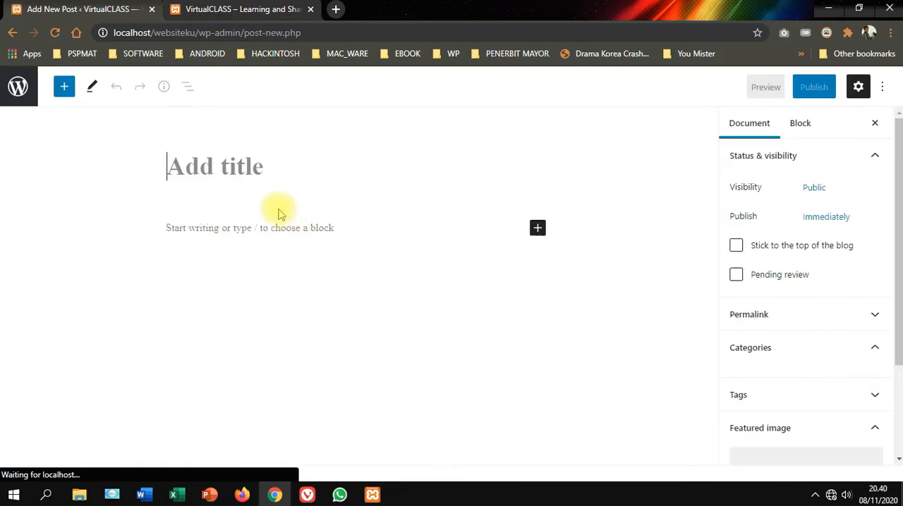
right_click(227, 169)
left_click(261, 278)
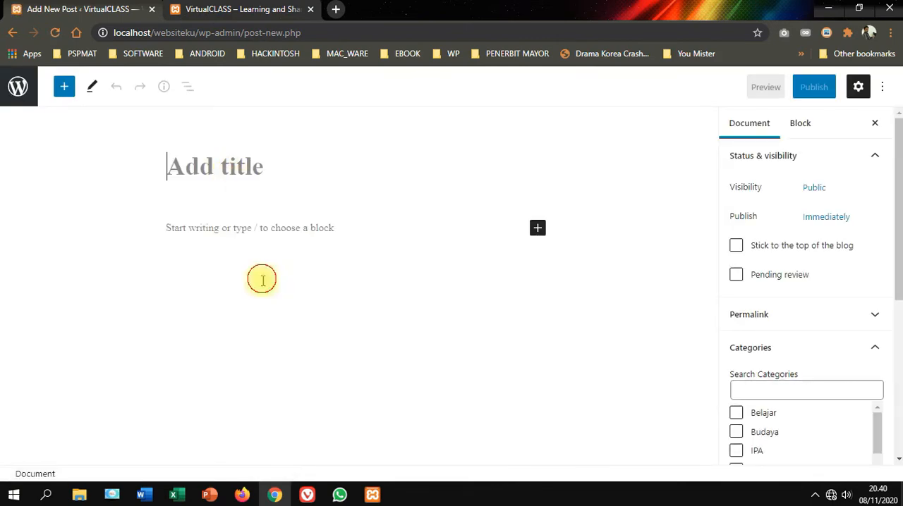
- In the Word Minitab document, copy all body paragraphs below the title and minimize the document
left_click(143, 495)
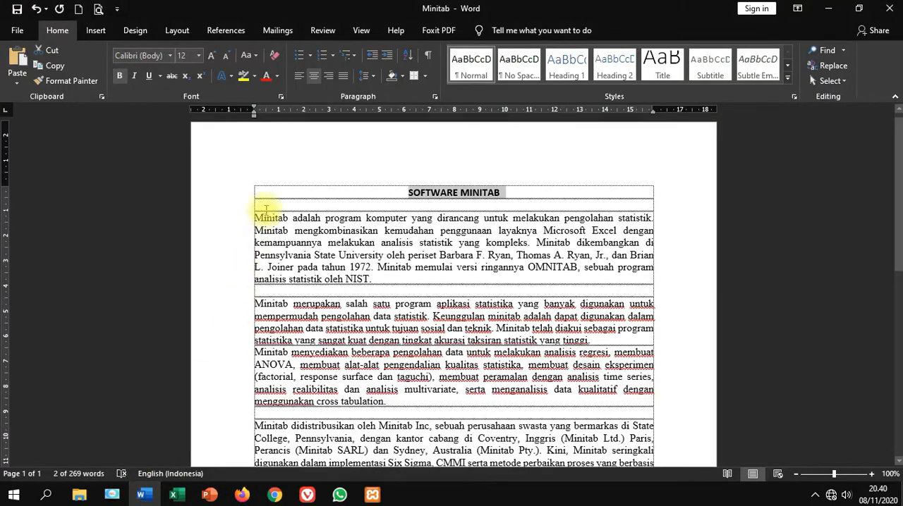
left_click_drag(254, 218, 285, 502)
left_click_drag(301, 389, 600, 323)
right_click(495, 214)
left_click(521, 238)
left_click(837, 8)
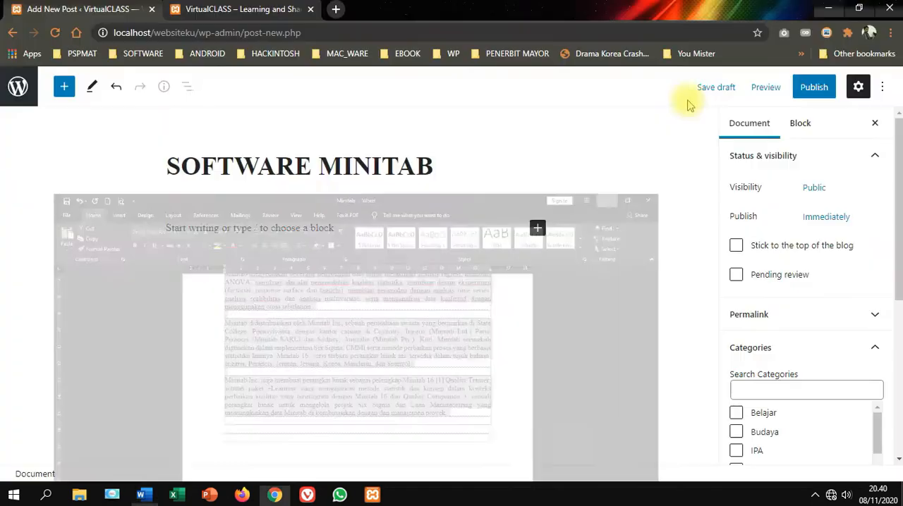
- Paste the copied Minitab article text into the new post's body
left_click(224, 230)
right_click(224, 230)
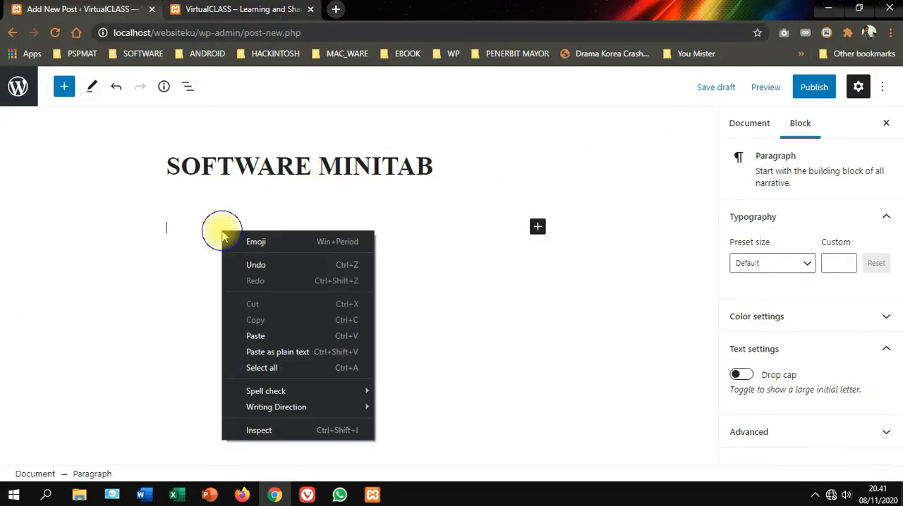
left_click(256, 331)
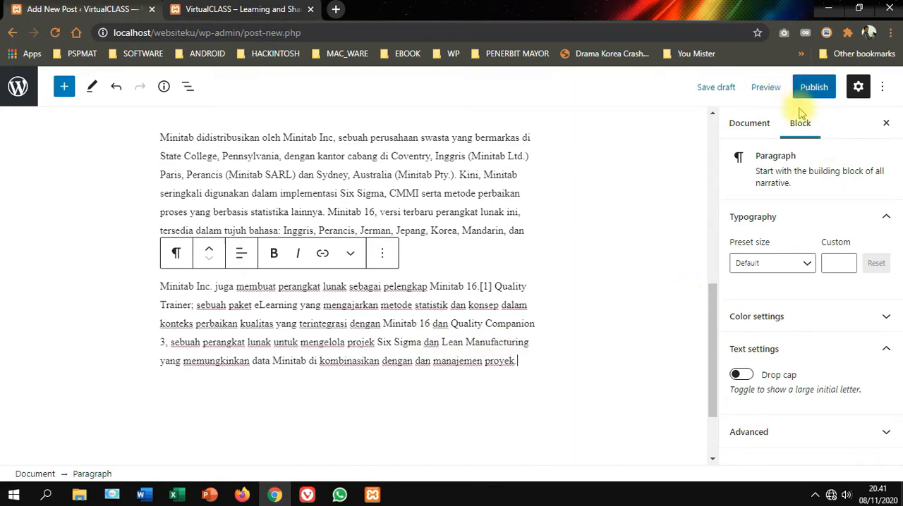
- Assign the Minitab post to the Prestasi Guru and TIK categories in the document settings
left_click(758, 128)
scroll(846, 254, "down", 2)
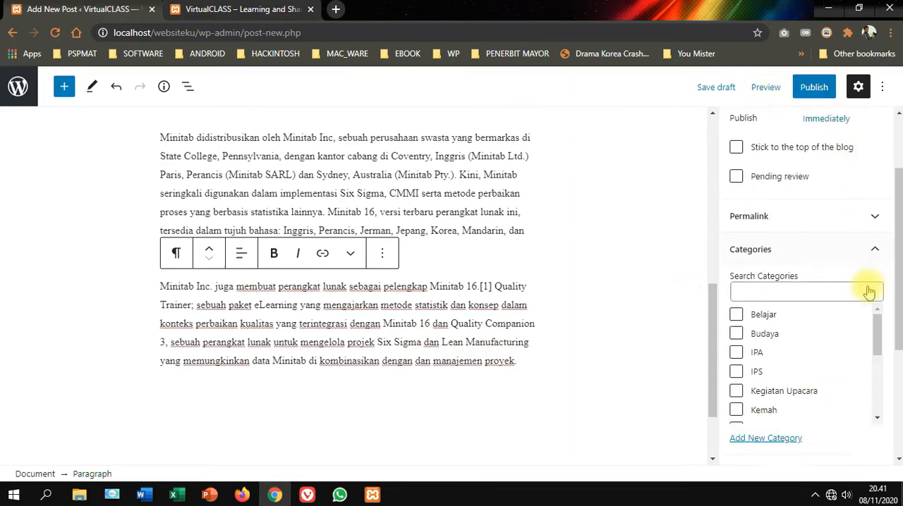
left_click_drag(878, 307, 881, 348)
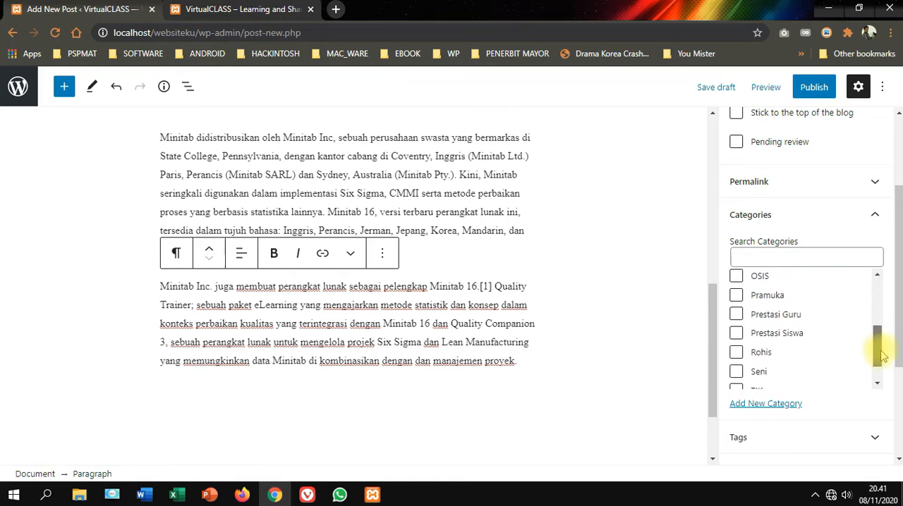
left_click(736, 315)
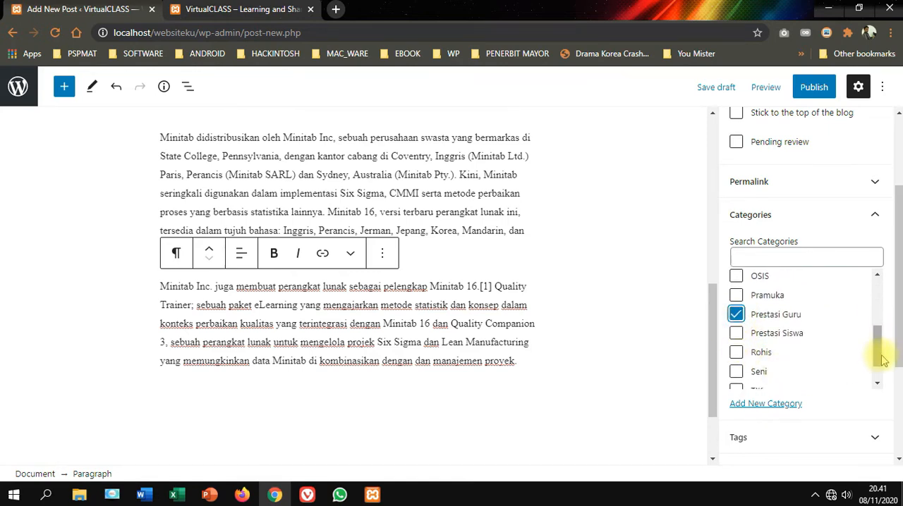
scroll(877, 353, "down", 1)
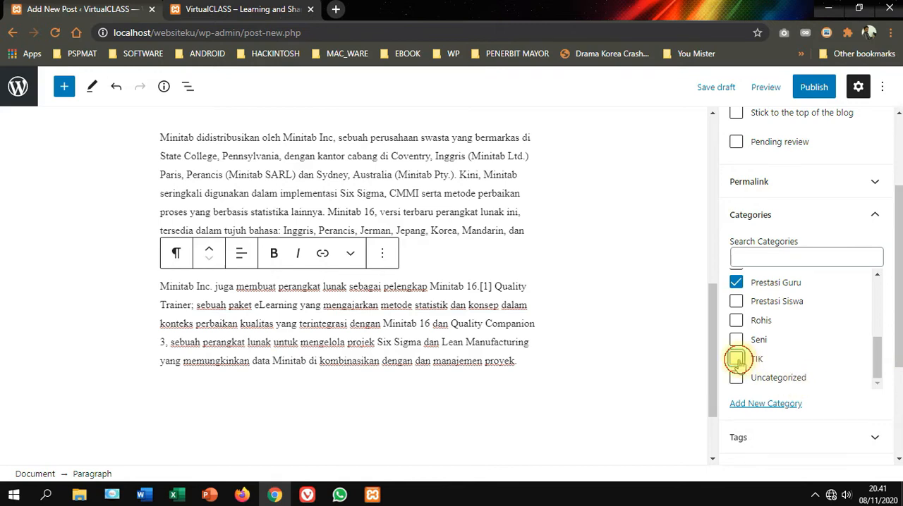
left_click(736, 359)
- Upload the image "10_OraGelo_Thumbnail_Merakit Komputer Bag. 4_Install Sistem Operasi Windows 10" and set it as the post's featured image
scroll(854, 366, "down", 3)
left_click(806, 364)
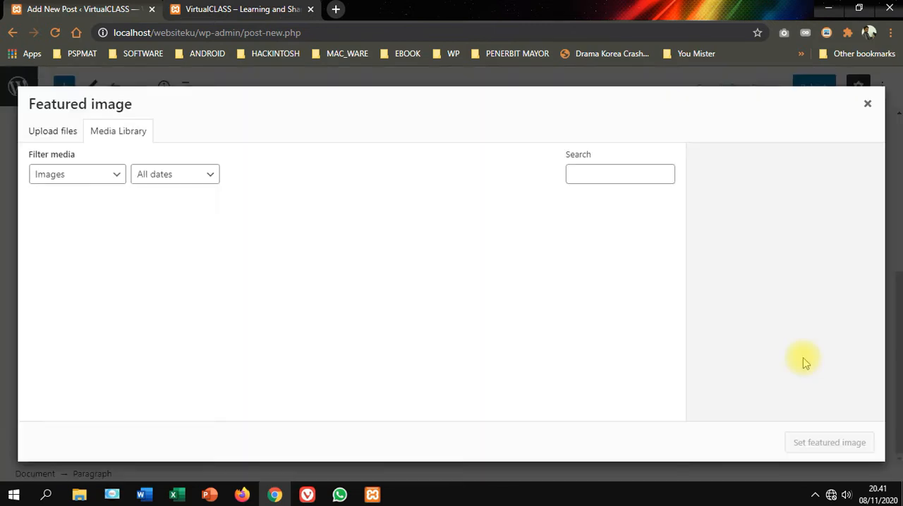
left_click(55, 131)
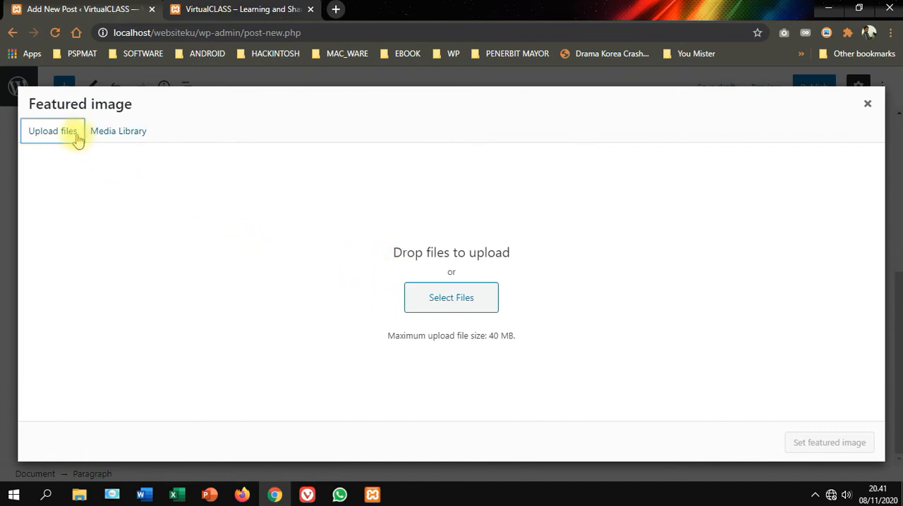
left_click(430, 291)
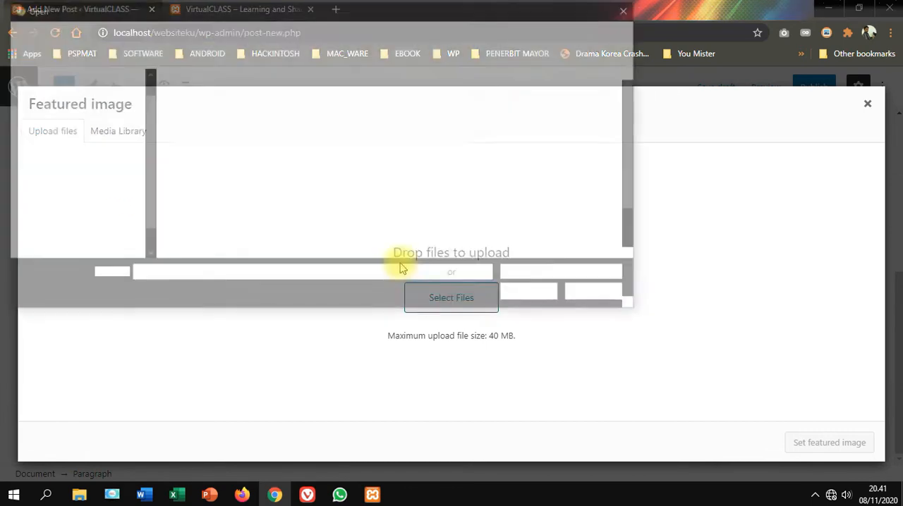
scroll(429, 228, "down", 5)
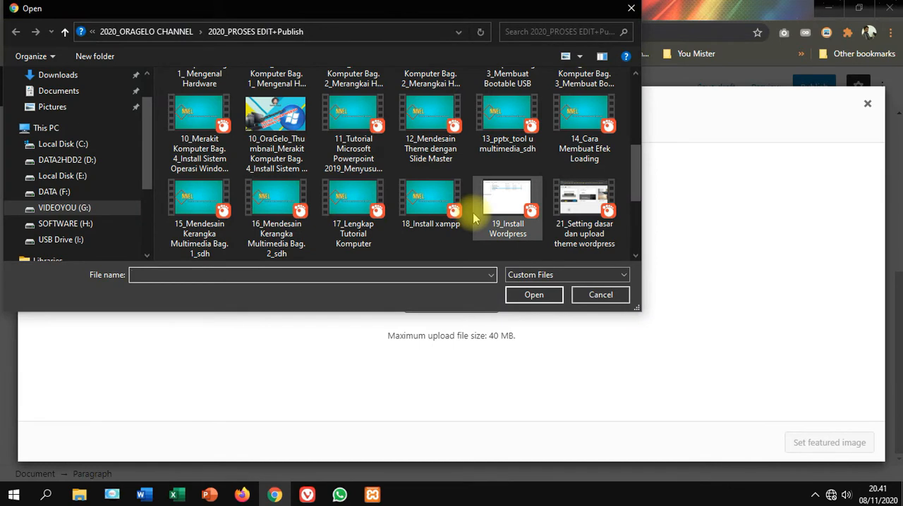
scroll(478, 218, "up", 1)
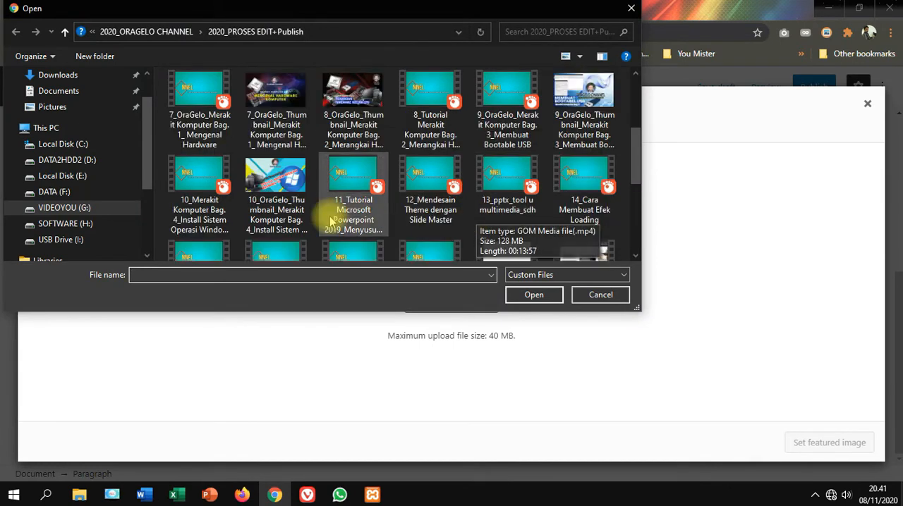
left_click(277, 187)
left_click(538, 297)
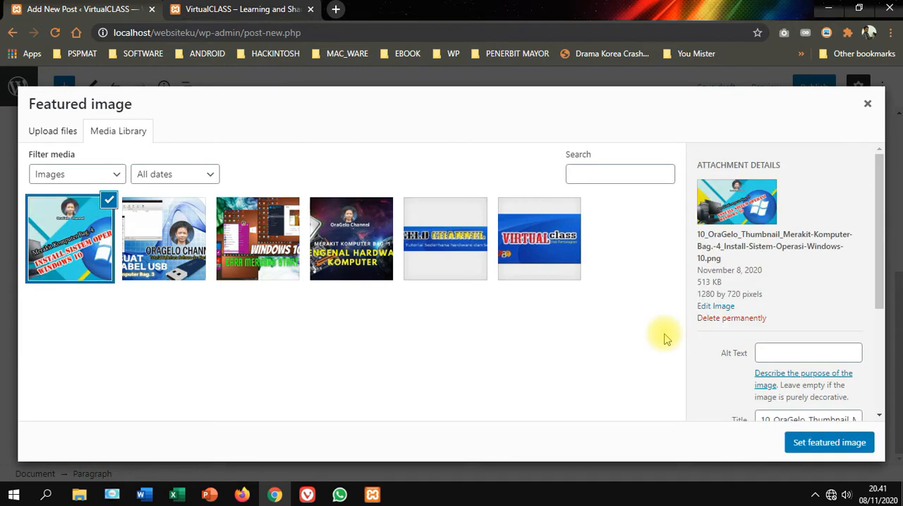
left_click(796, 444)
- Publish the "SOFTWARE MINITAB" post
left_click(815, 88)
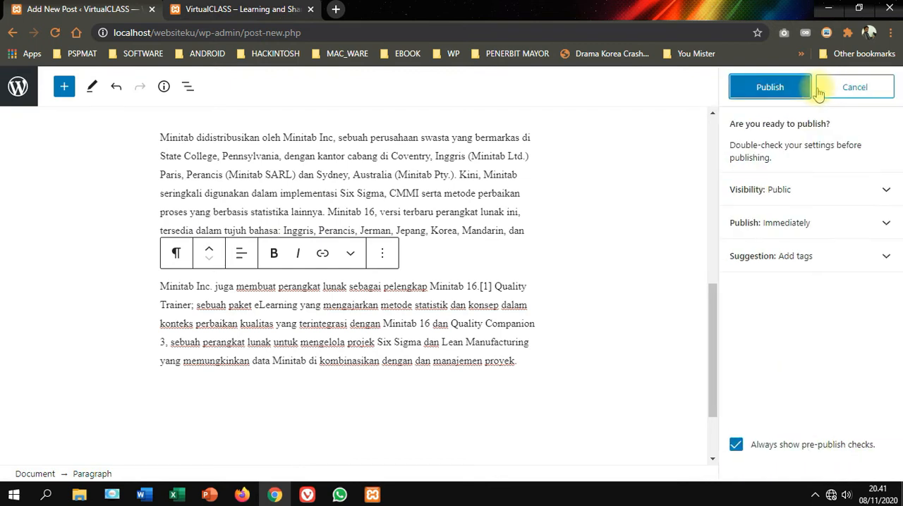
left_click(792, 87)
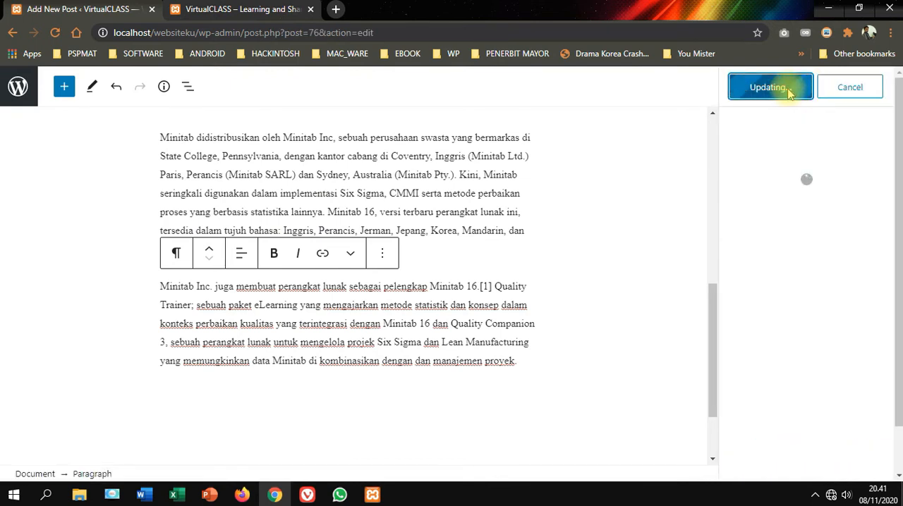
- Refresh the site's home page and review the published post list and the sidebar's archives and categories
left_click(233, 9)
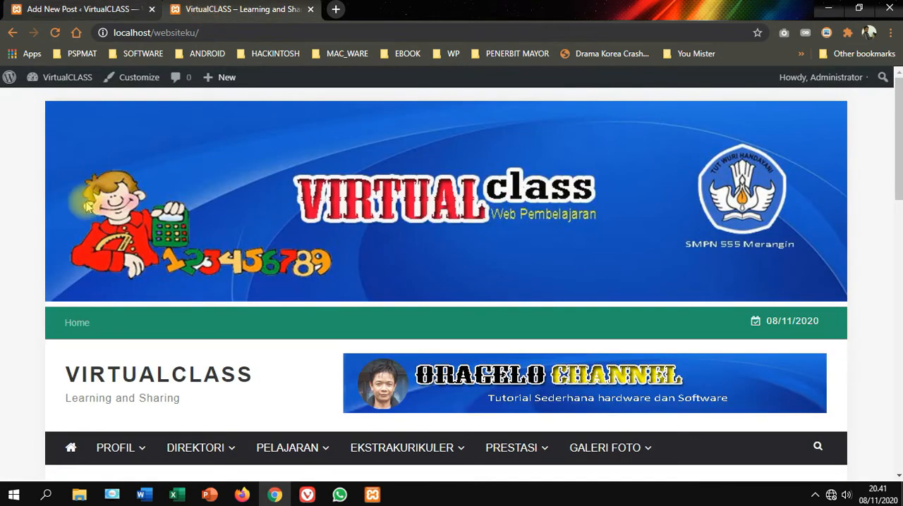
scroll(41, 312, "down", 4)
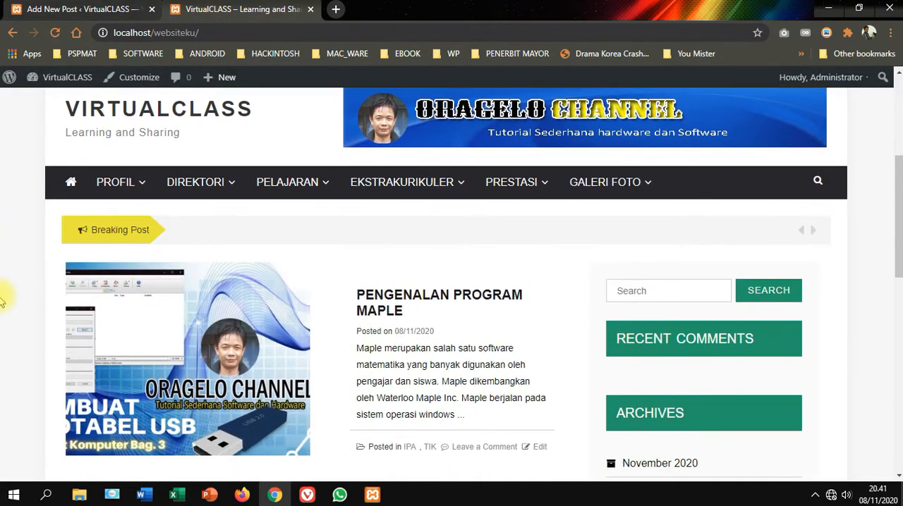
scroll(7, 296, "up", 2)
scroll(50, 288, "down", 10)
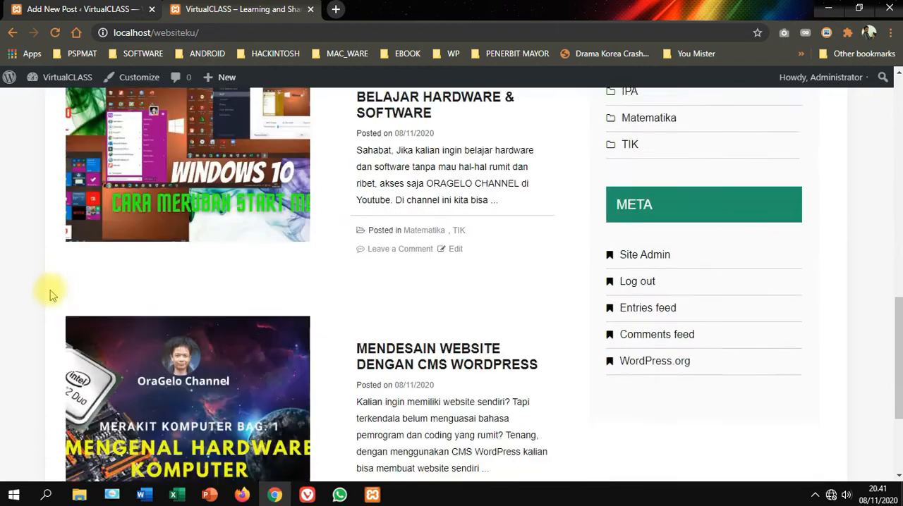
scroll(51, 289, "up", 12)
scroll(61, 282, "down", 3)
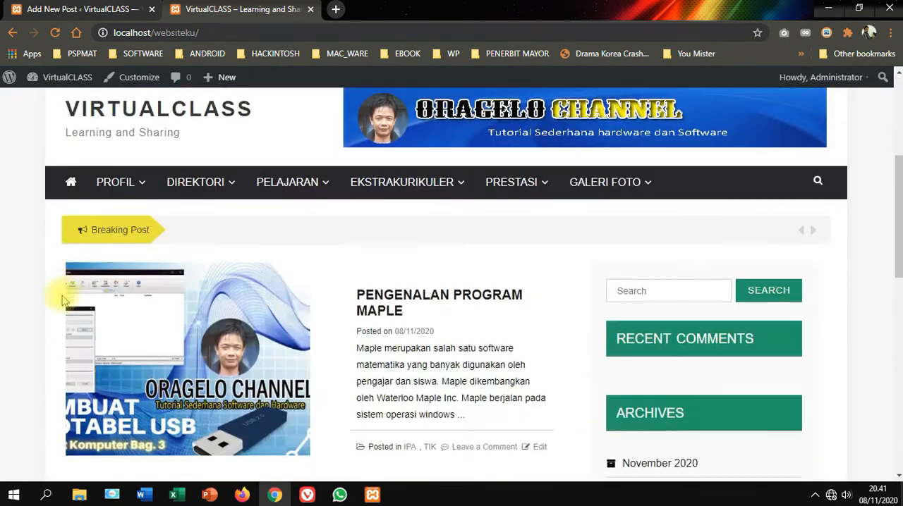
left_click(69, 185)
scroll(14, 220, "down", 4)
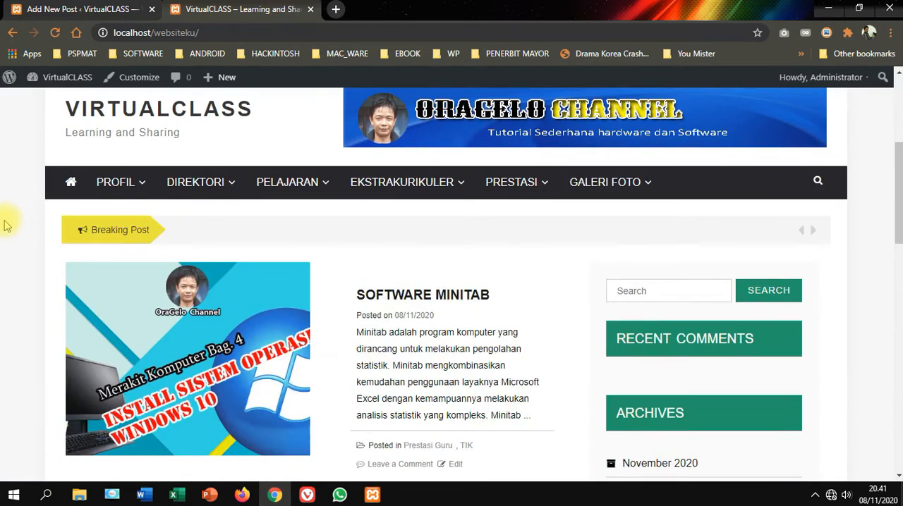
scroll(5, 226, "down", 3)
scroll(5, 226, "down", 5)
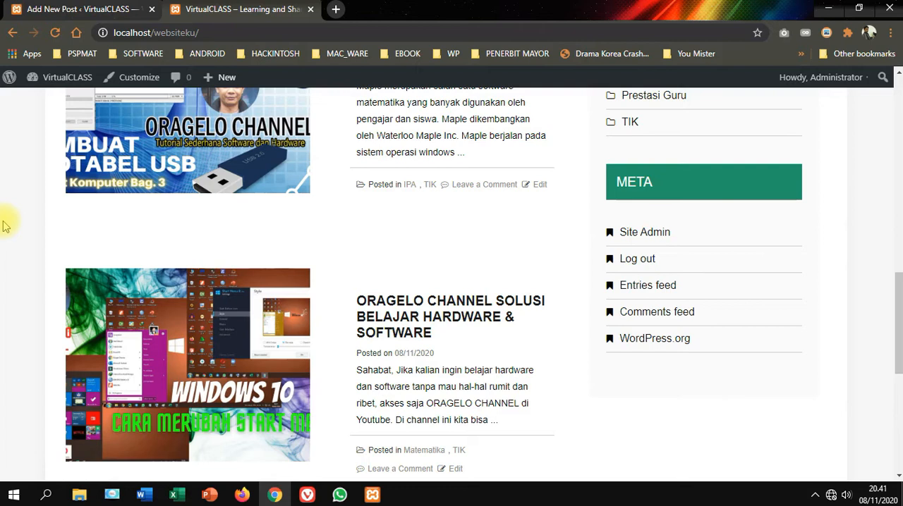
scroll(5, 226, "down", 4)
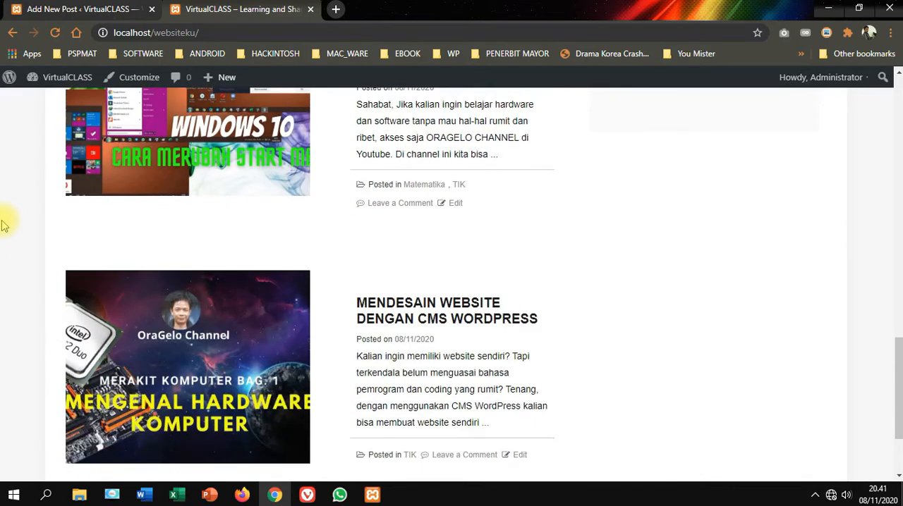
scroll(5, 225, "down", 1)
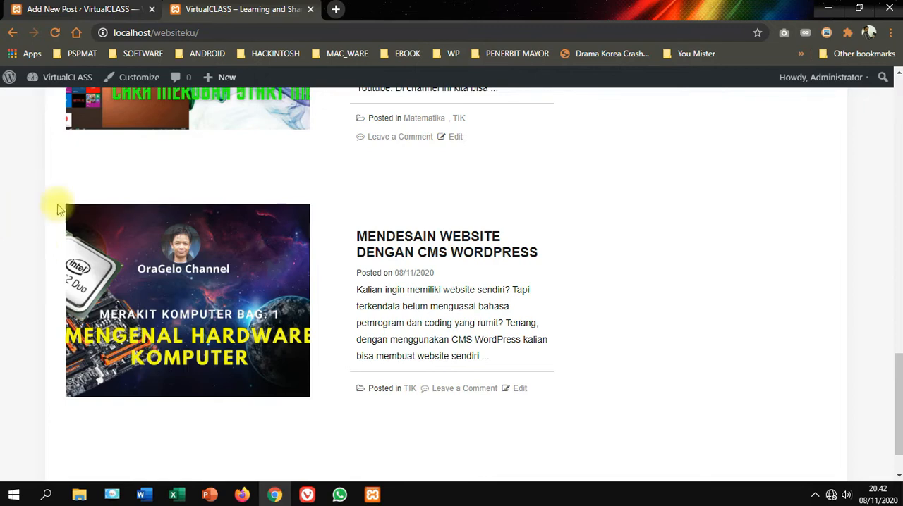
scroll(619, 204, "up", 9)
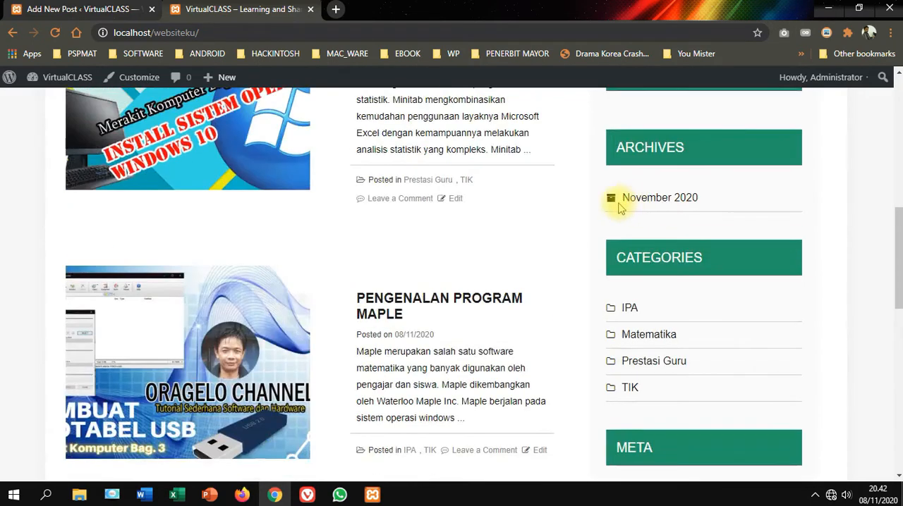
scroll(566, 227, "up", 4)
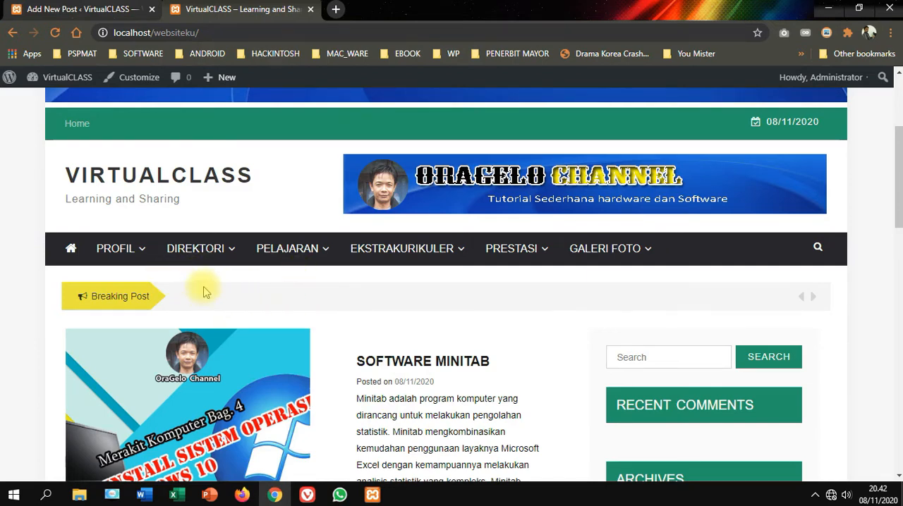
- Leave the post editor and open the Header Section of the Greenturtle Mag theme options in the site customizer
left_click(33, 10)
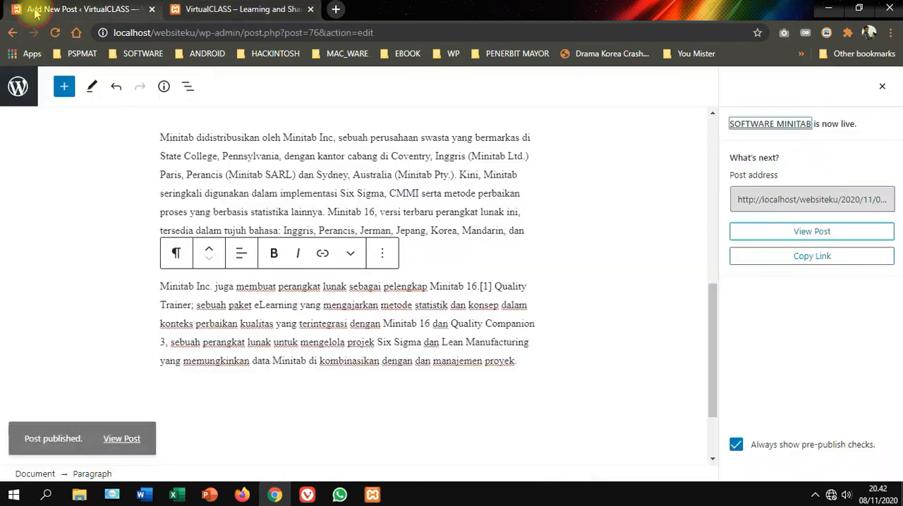
left_click(20, 92)
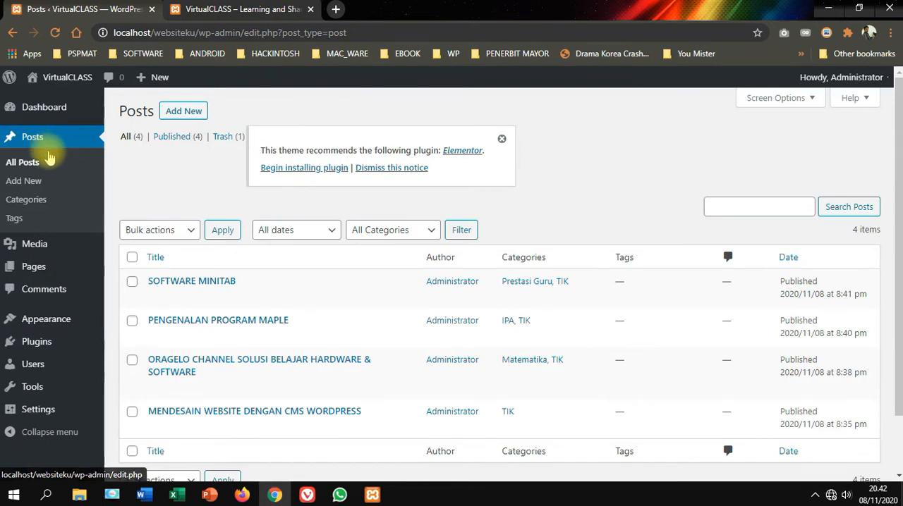
mouse_move(73, 322)
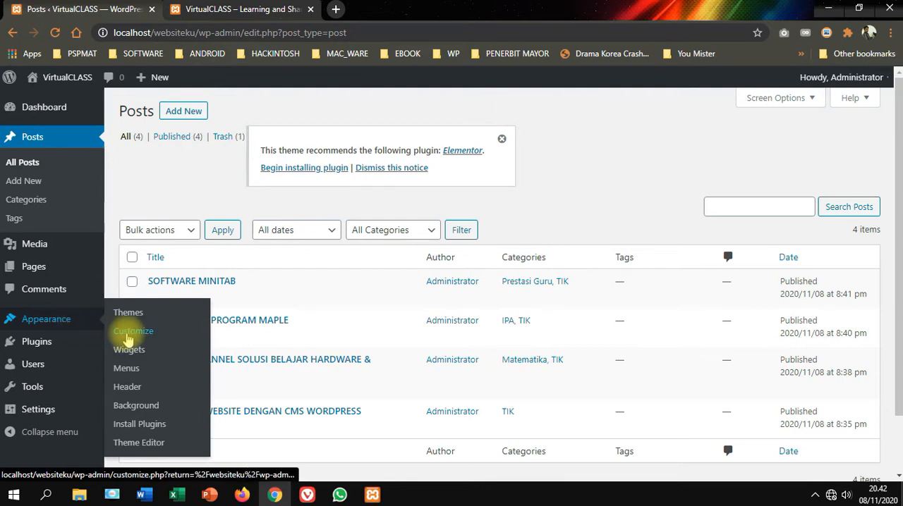
left_click(128, 338)
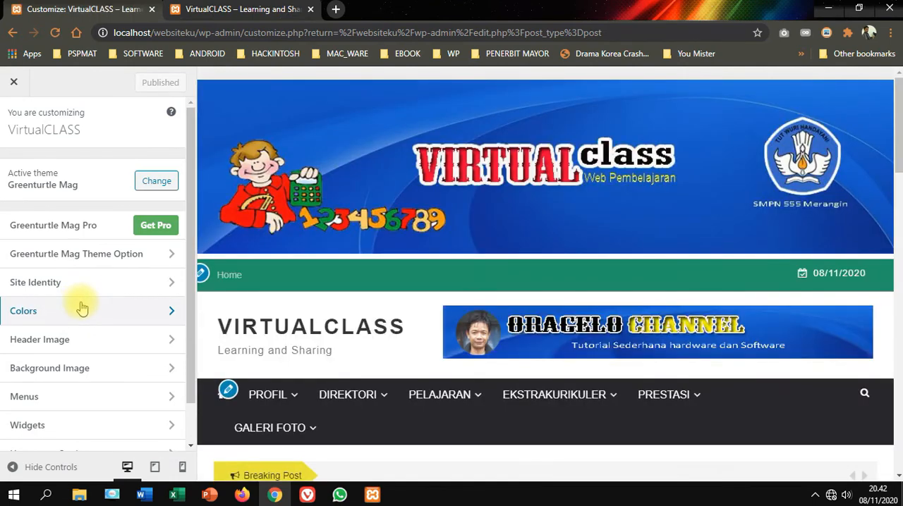
left_click(73, 257)
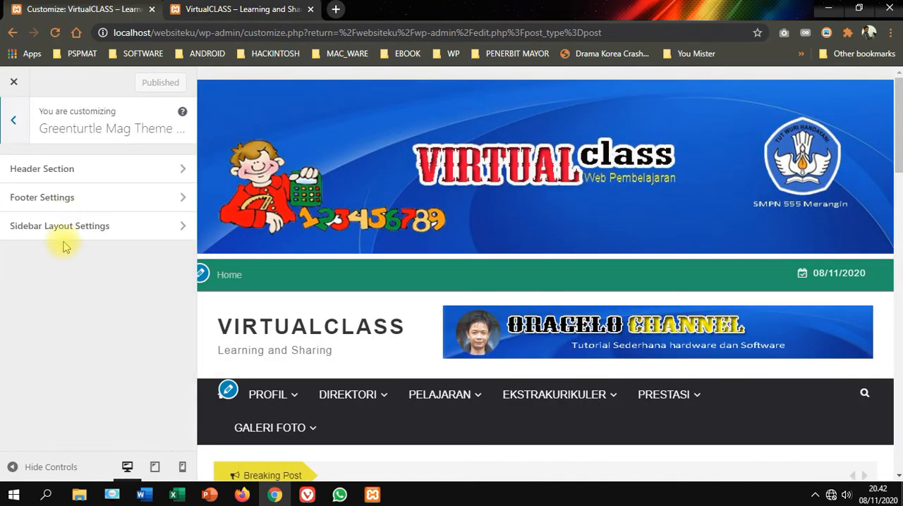
left_click(60, 173)
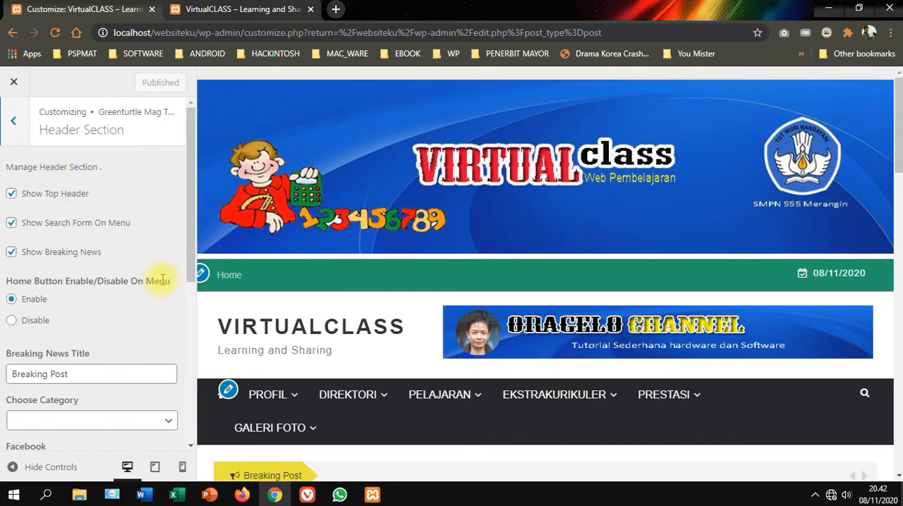
- Set the breaking news category to TIK and publish the customizer change
scroll(127, 303, "down", 1)
scroll(99, 308, "down", 2)
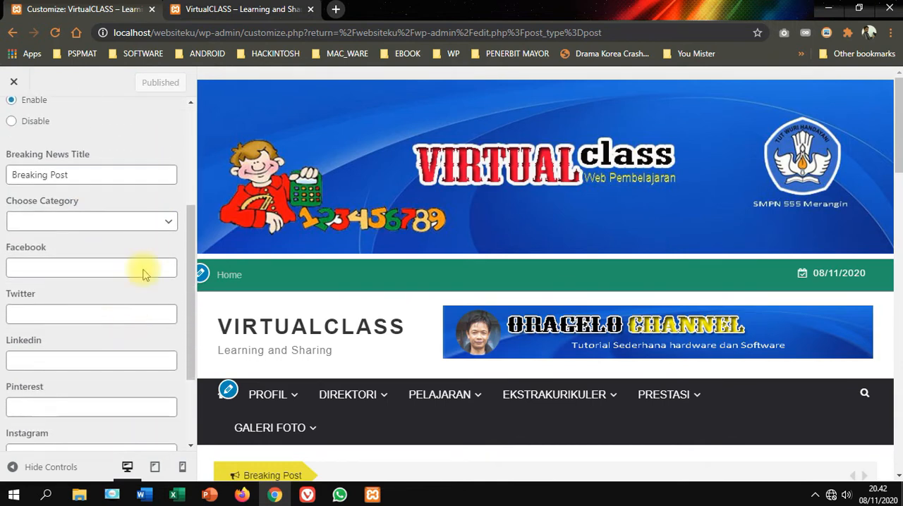
left_click(167, 226)
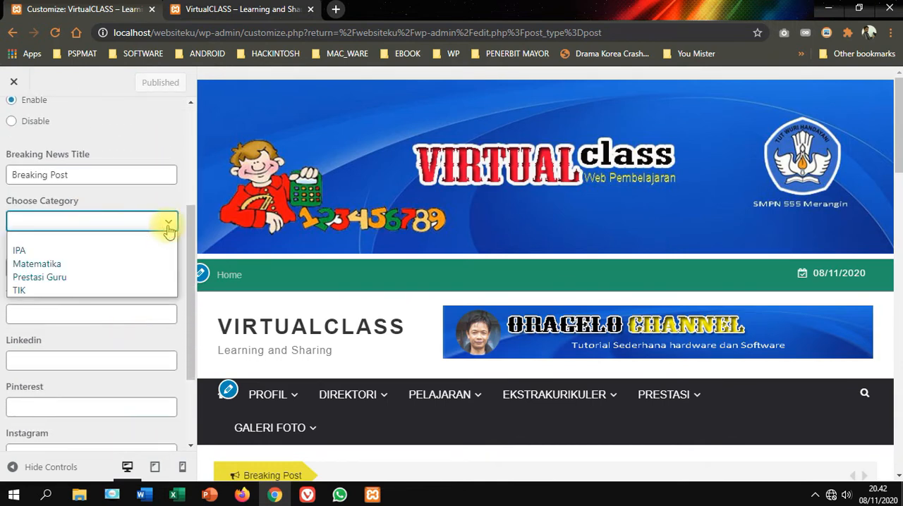
left_click(103, 290)
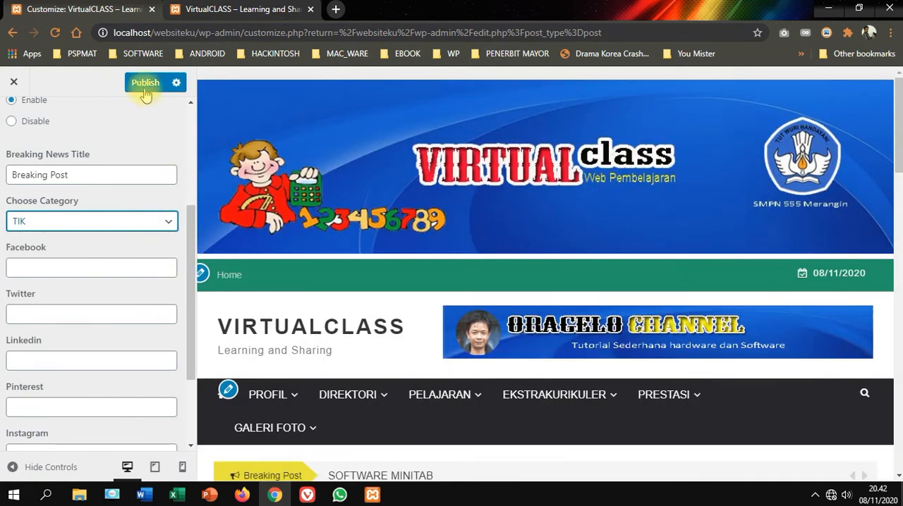
left_click(145, 84)
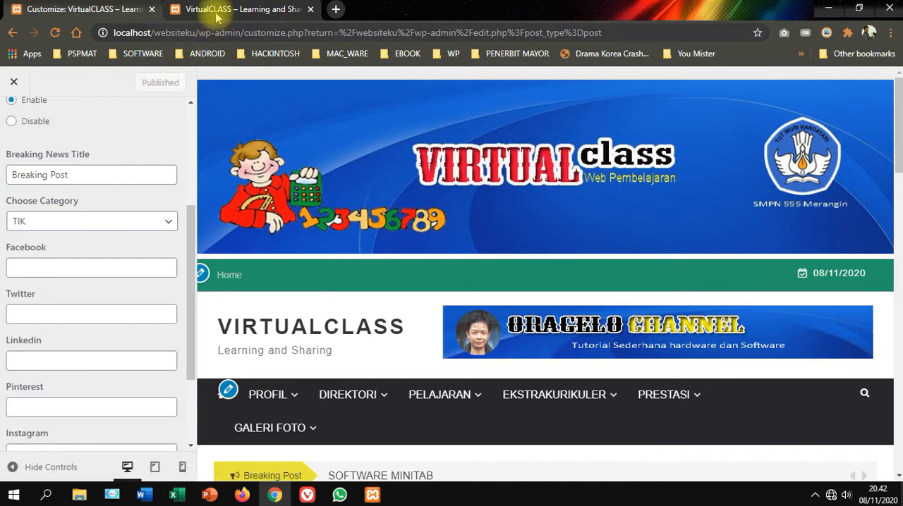
- Reload the site's home page and browse through the headlines in the Breaking Post ticker
left_click(215, 10)
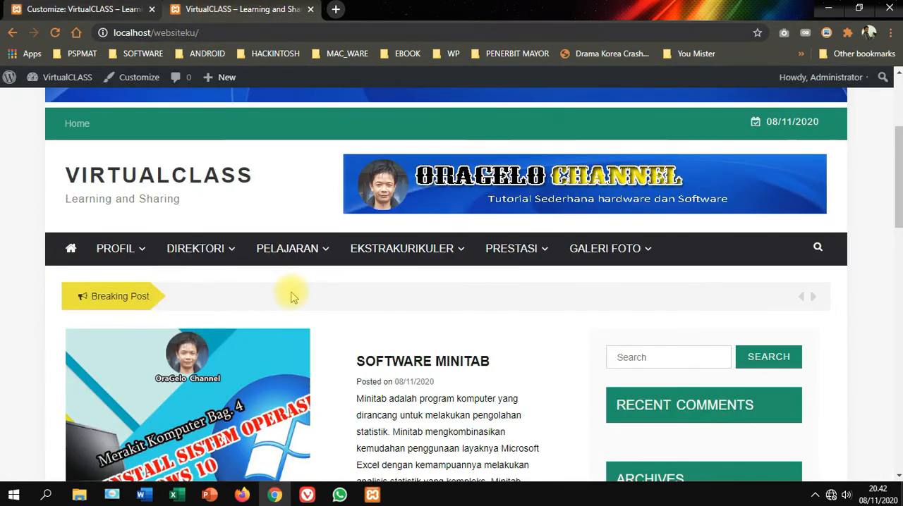
left_click(71, 248)
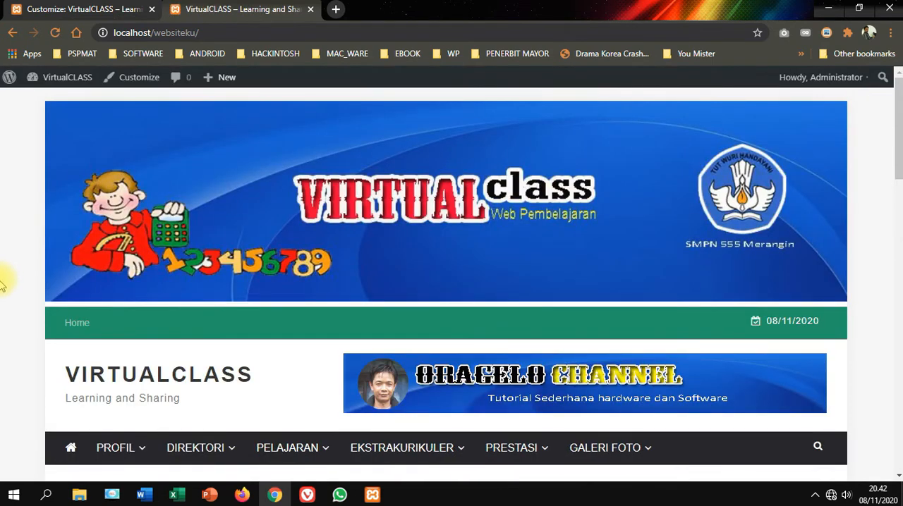
scroll(6, 288, "down", 3)
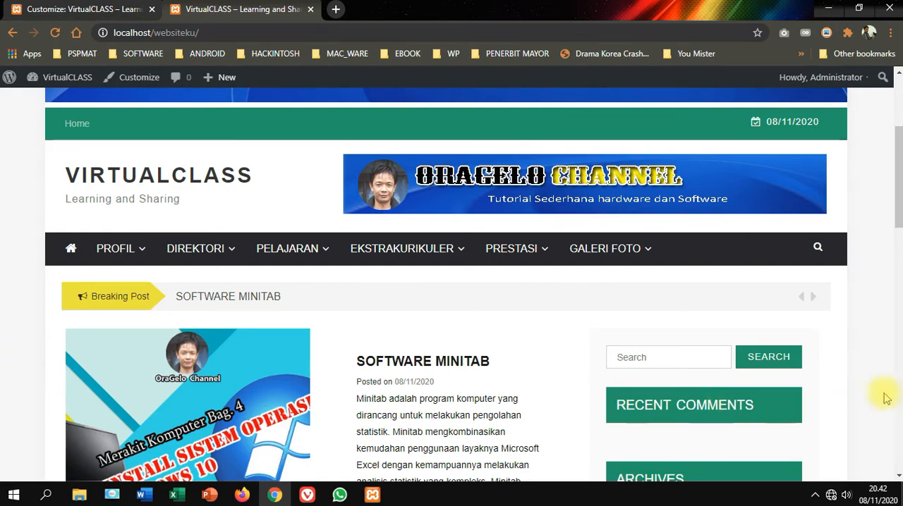
left_click(812, 296)
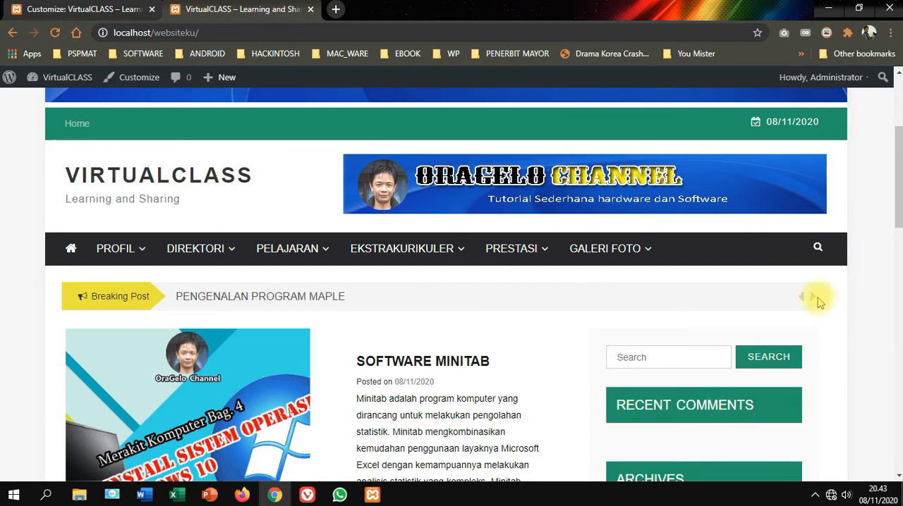
left_click(812, 297)
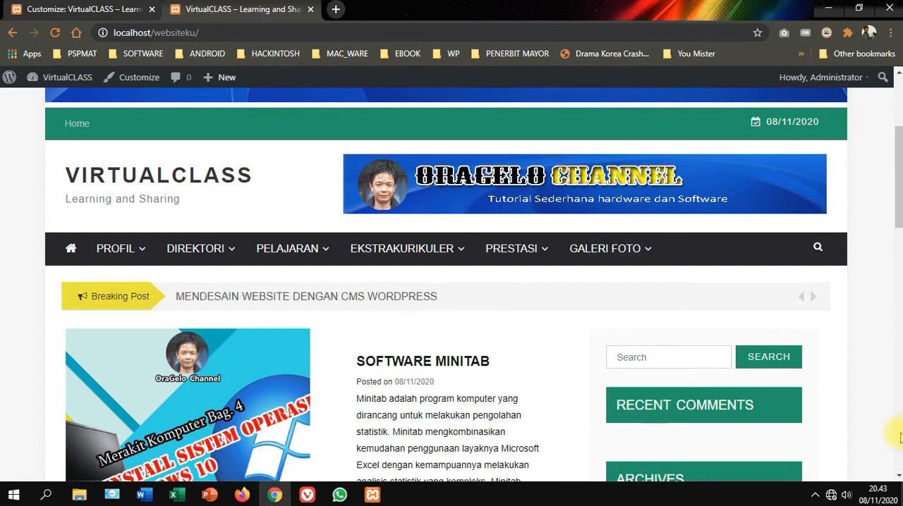
- Examine the home page's post entries and the sidebar's archives, categories and meta sections
scroll(870, 375, "down", 3)
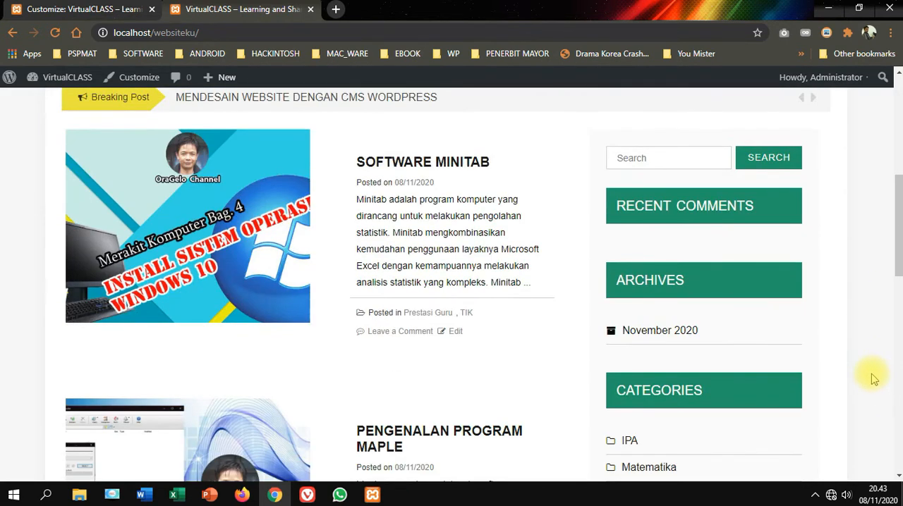
scroll(838, 284, "down", 2)
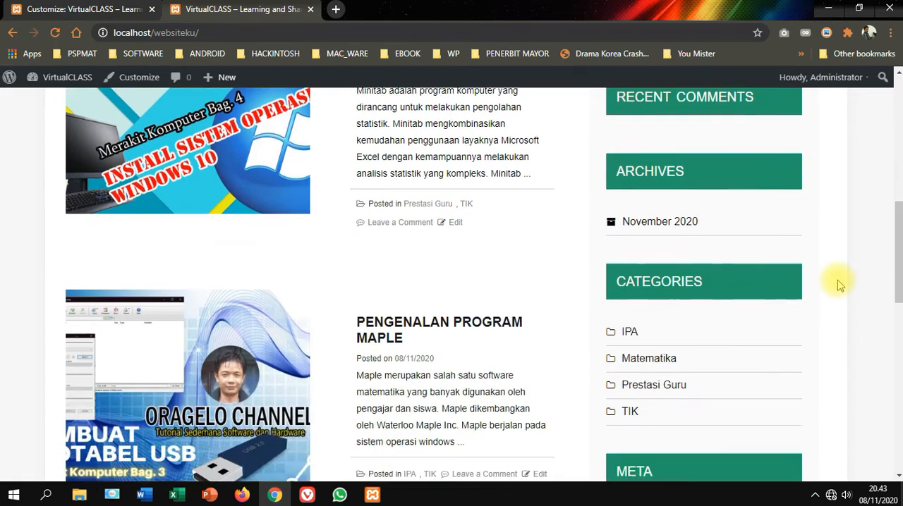
scroll(832, 268, "up", 2)
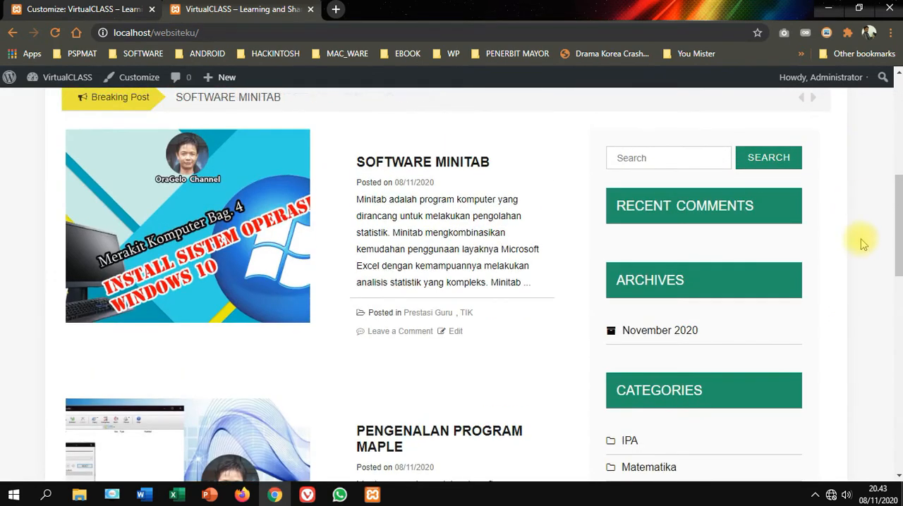
scroll(823, 247, "down", 2)
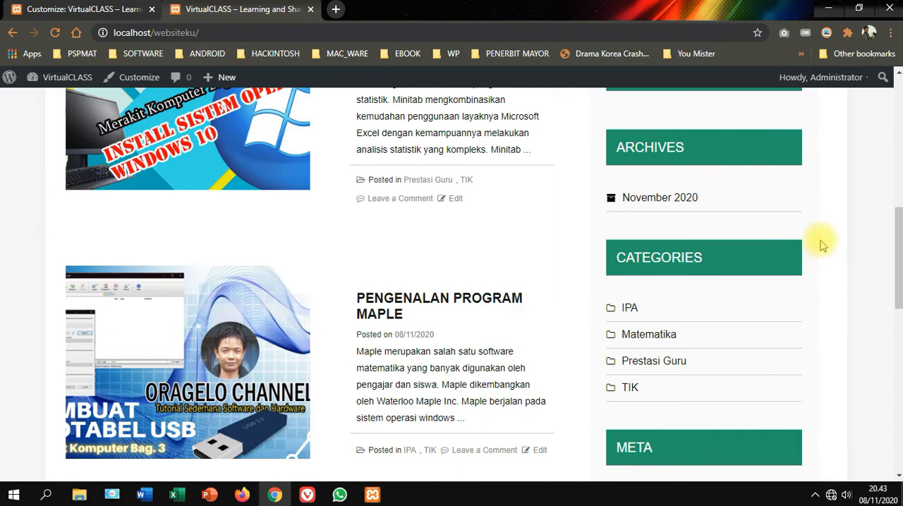
scroll(822, 246, "down", 4)
scroll(820, 244, "up", 2)
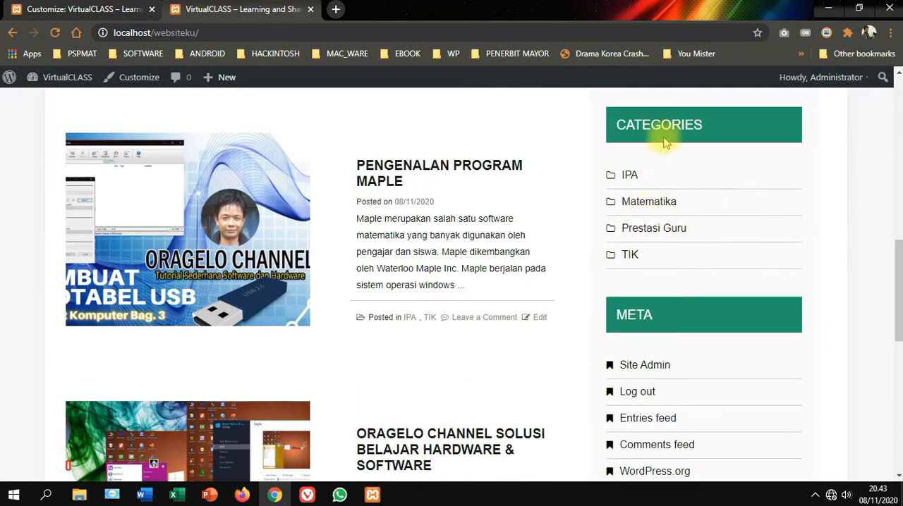
scroll(835, 229, "up", 2)
scroll(832, 226, "up", 1)
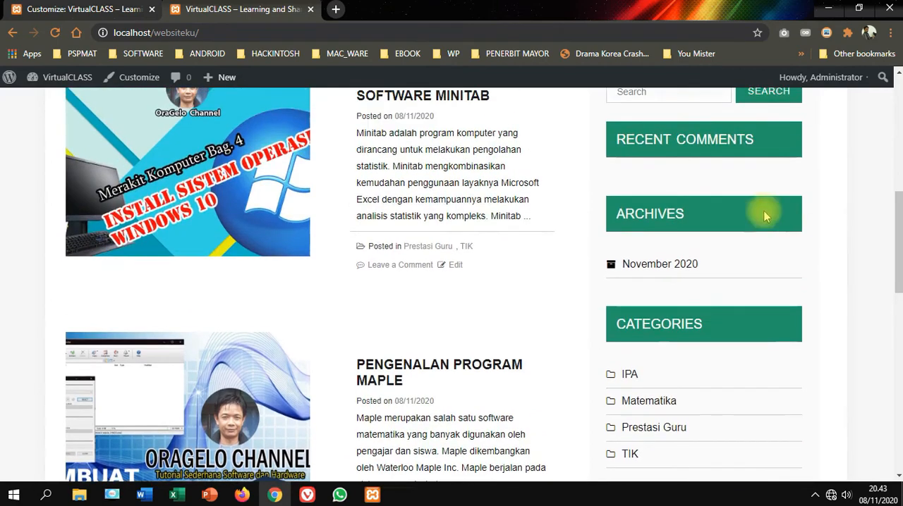
scroll(818, 215, "down", 3)
scroll(836, 202, "down", 2)
scroll(829, 201, "up", 7)
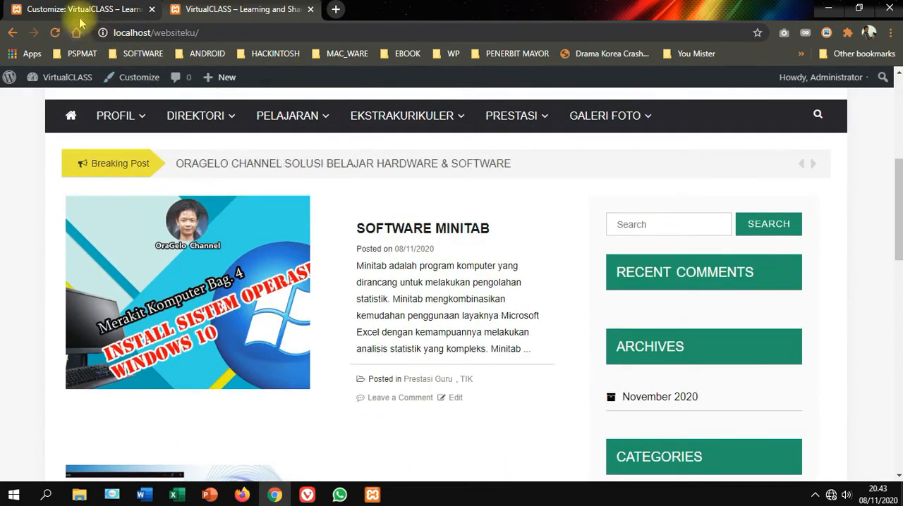
- Close the site customizer and return to the WordPress admin dashboard
left_click(80, 12)
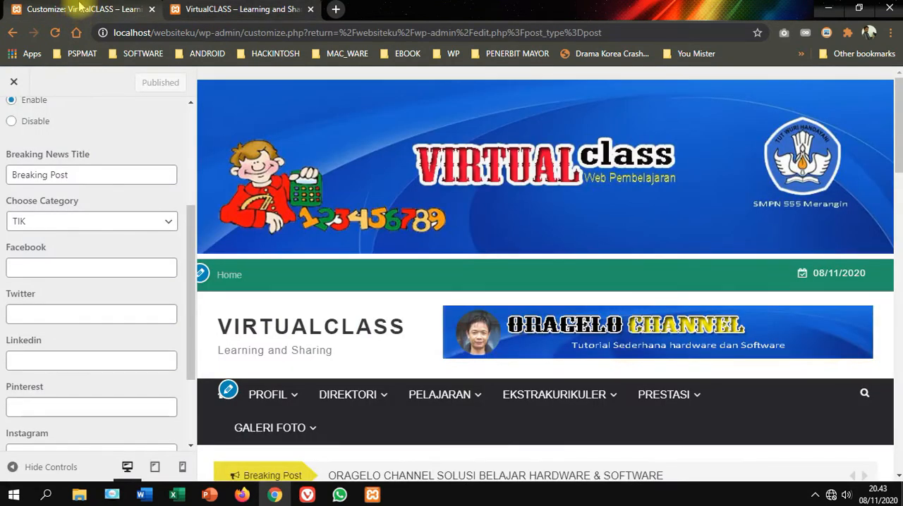
left_click(26, 91)
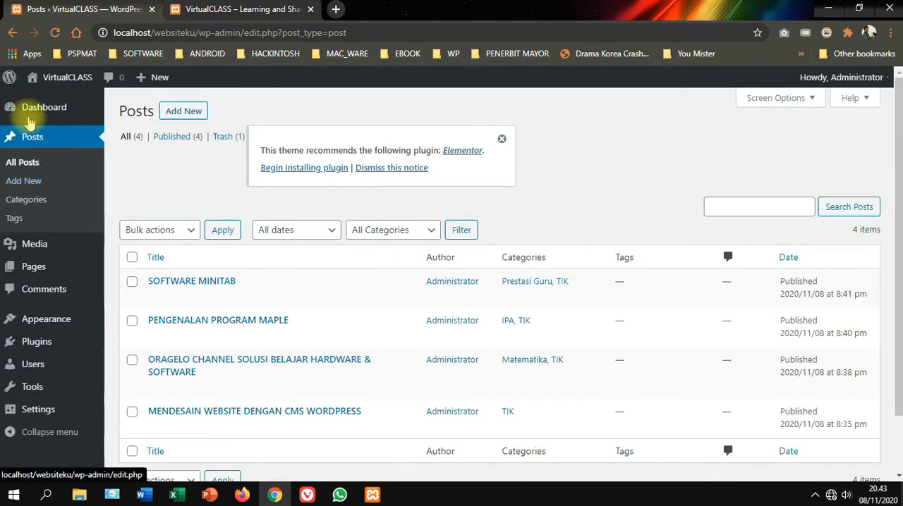
left_click(34, 113)
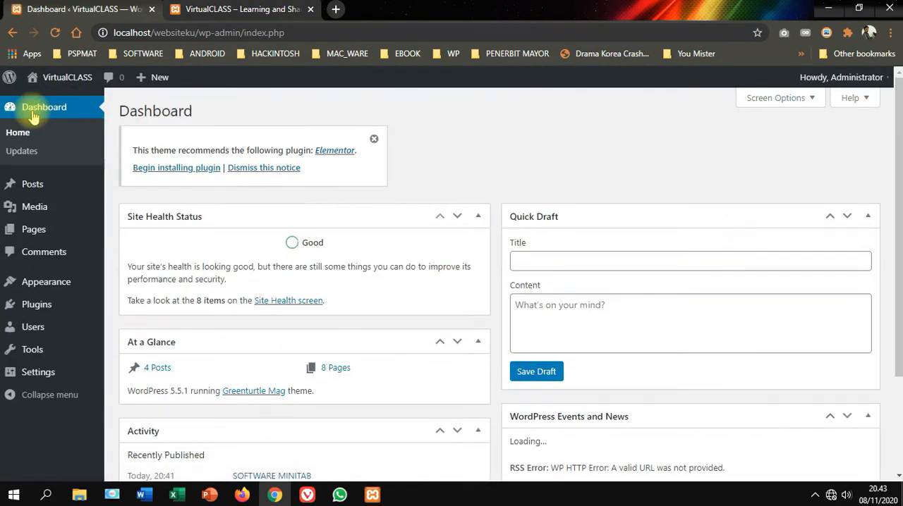
- Open the theme's widget management page and compare its Sidebar area with the sidebar on the home page
mouse_move(62, 285)
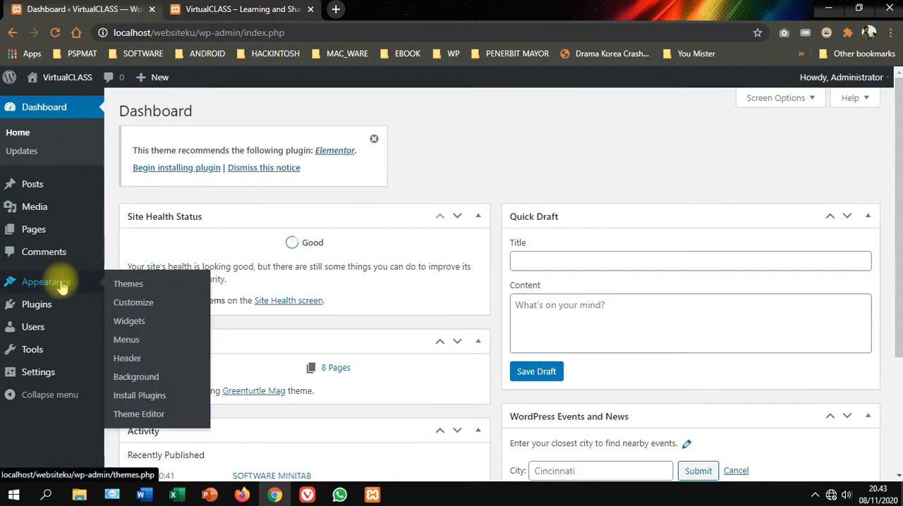
left_click(127, 324)
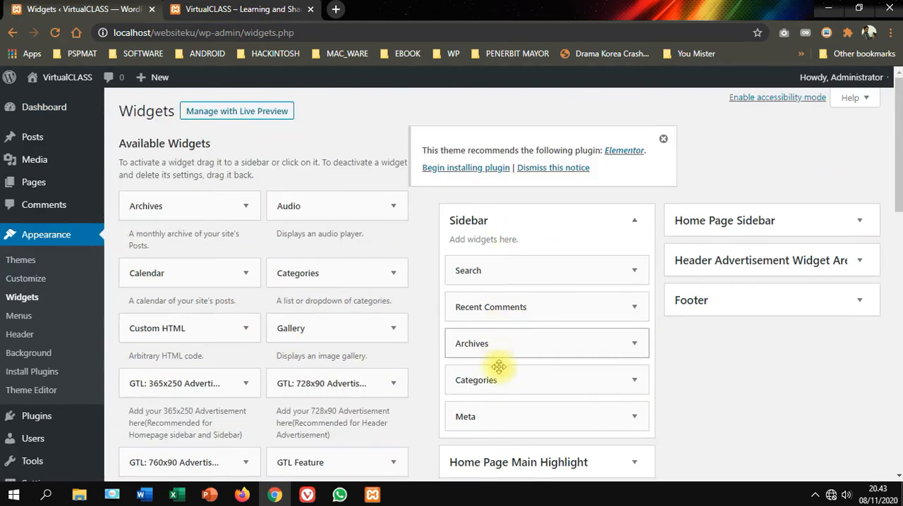
left_click(240, 9)
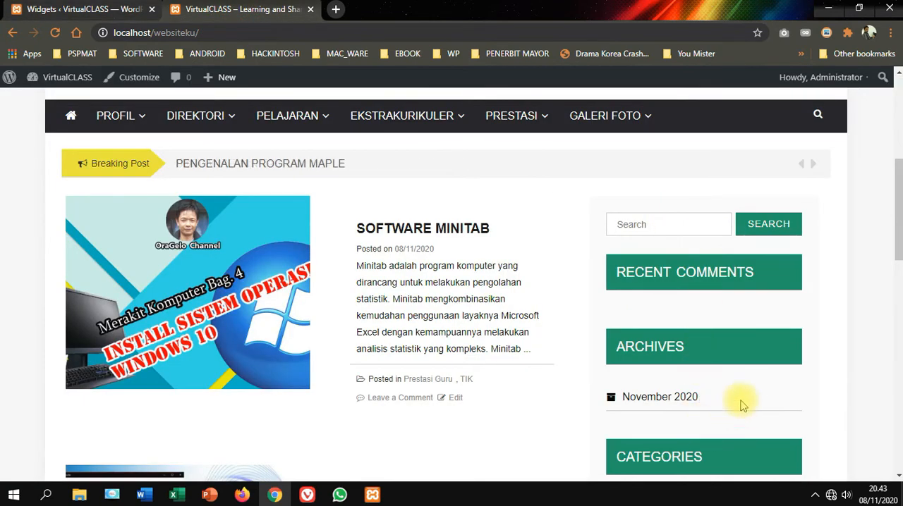
scroll(742, 406, "down", 4)
left_click(78, 9)
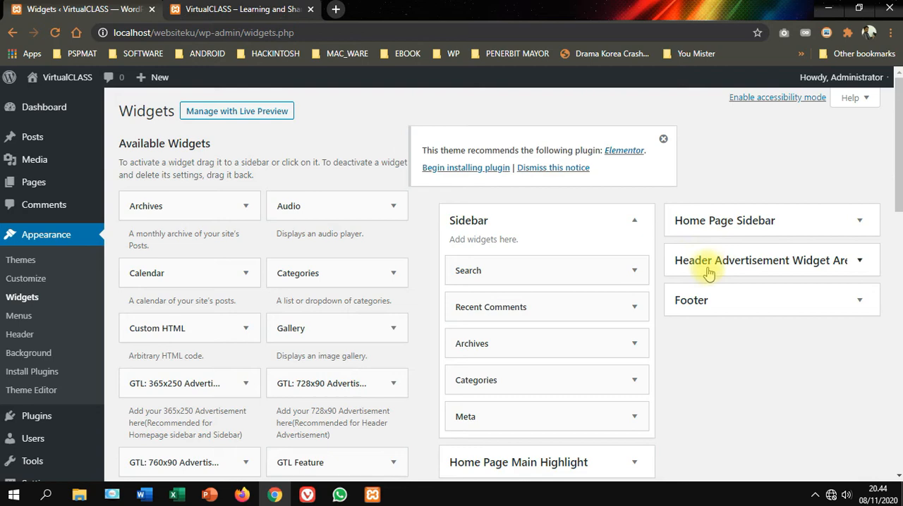
- Examine the home page's header and sidebar sections alongside the widget areas listed on the Widgets page
left_click(211, 10)
scroll(741, 197, "up", 2)
scroll(734, 176, "up", 7)
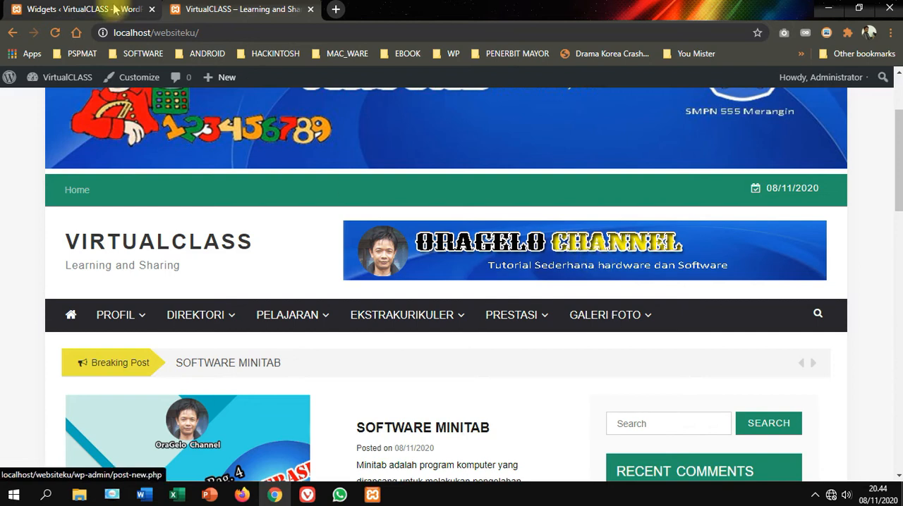
left_click(77, 10)
scroll(759, 318, "down", 2)
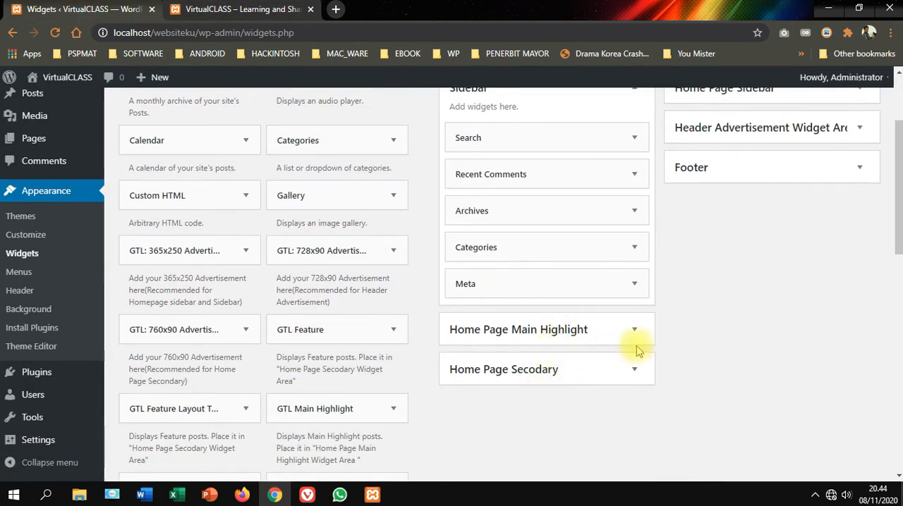
scroll(637, 350, "up", 2)
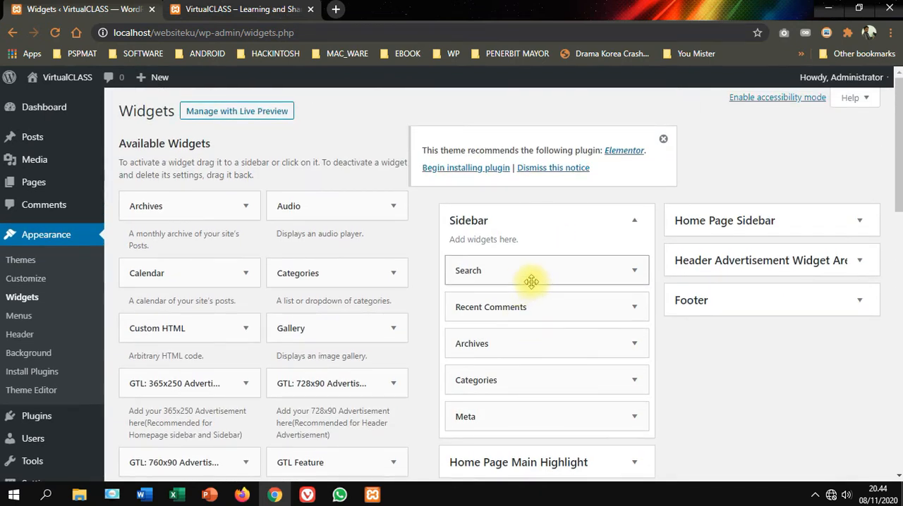
left_click(251, 8)
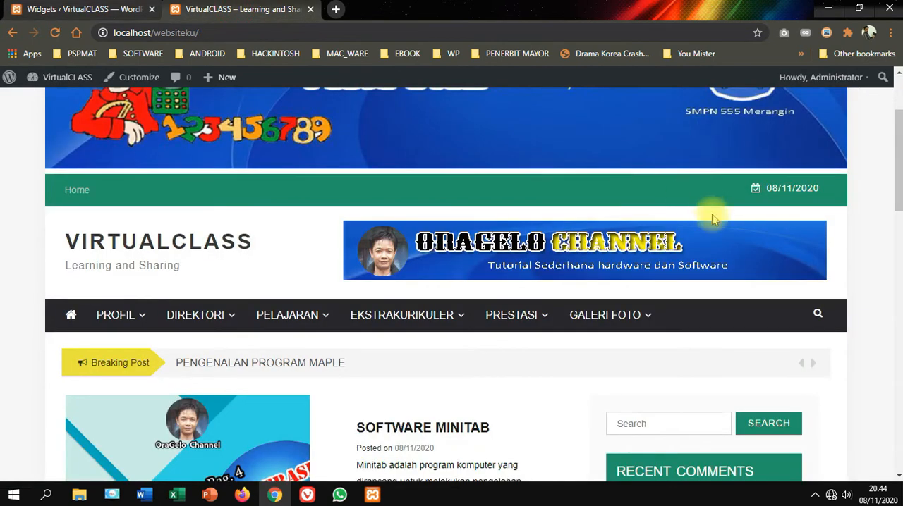
scroll(712, 219, "down", 3)
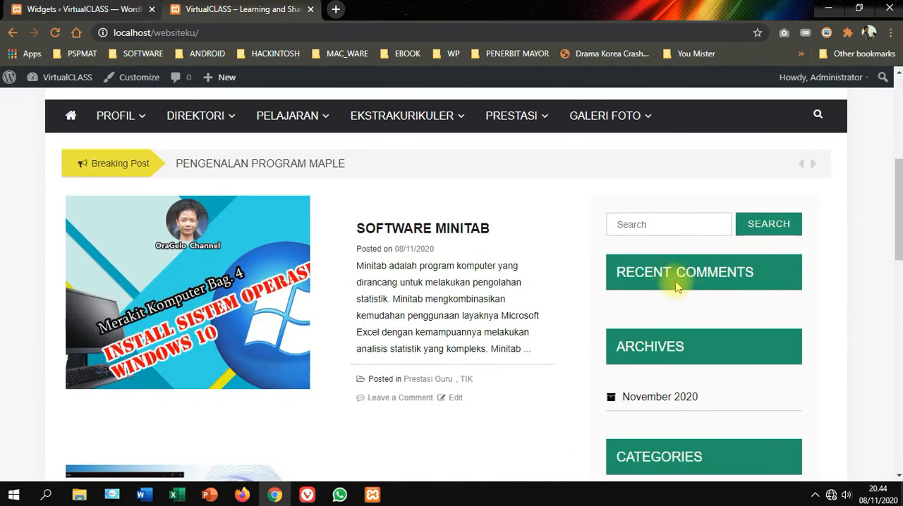
scroll(681, 289, "down", 2)
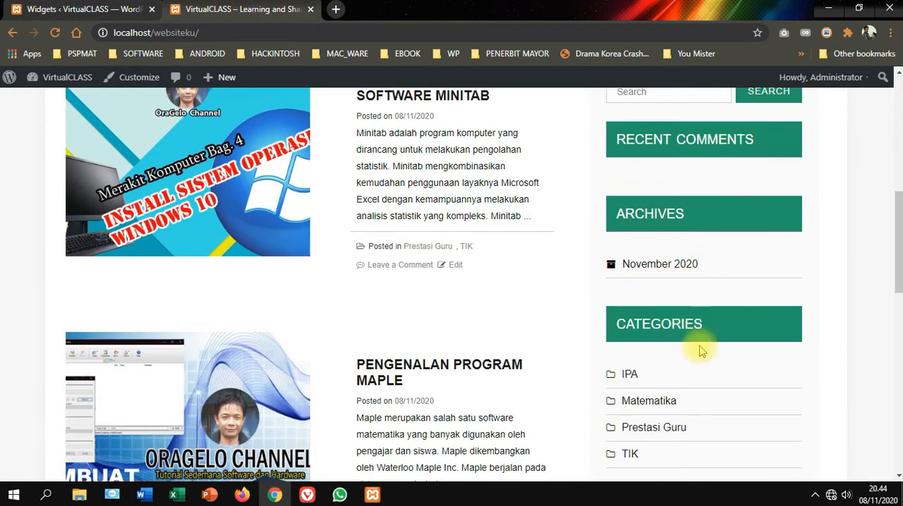
scroll(701, 346, "down", 2)
left_click(91, 9)
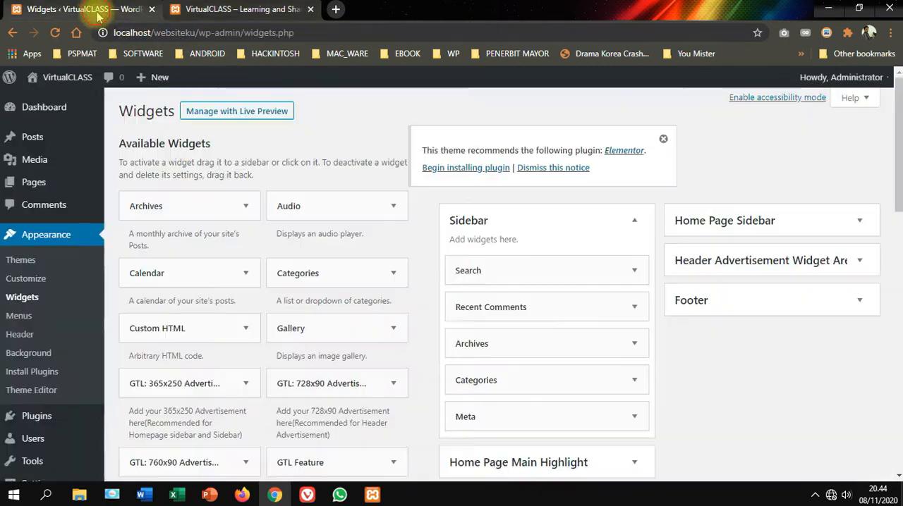
- Delete the Search and Recent Comments widgets from the Sidebar area
left_click(634, 270)
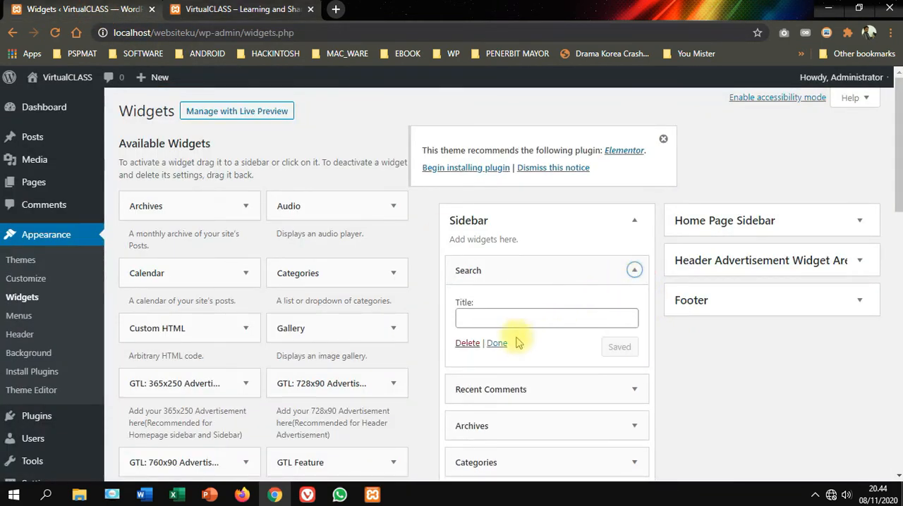
left_click(467, 343)
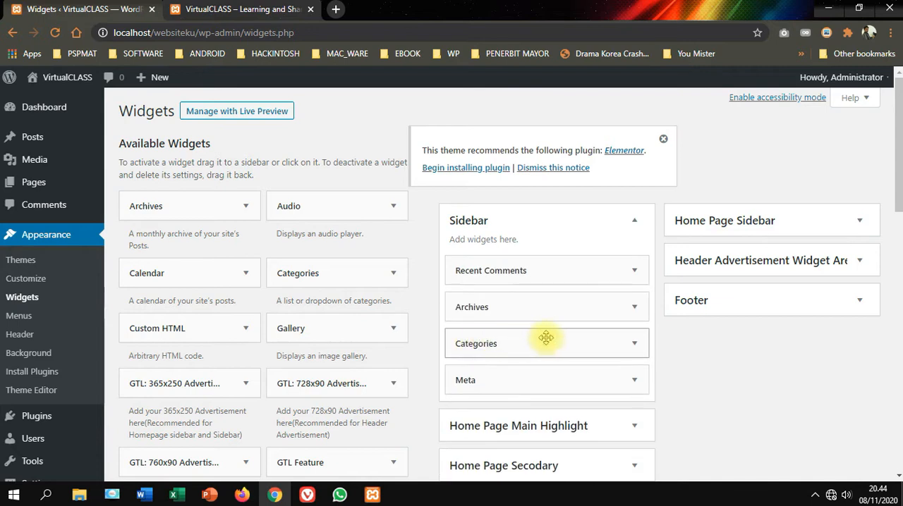
left_click(636, 279)
left_click(467, 372)
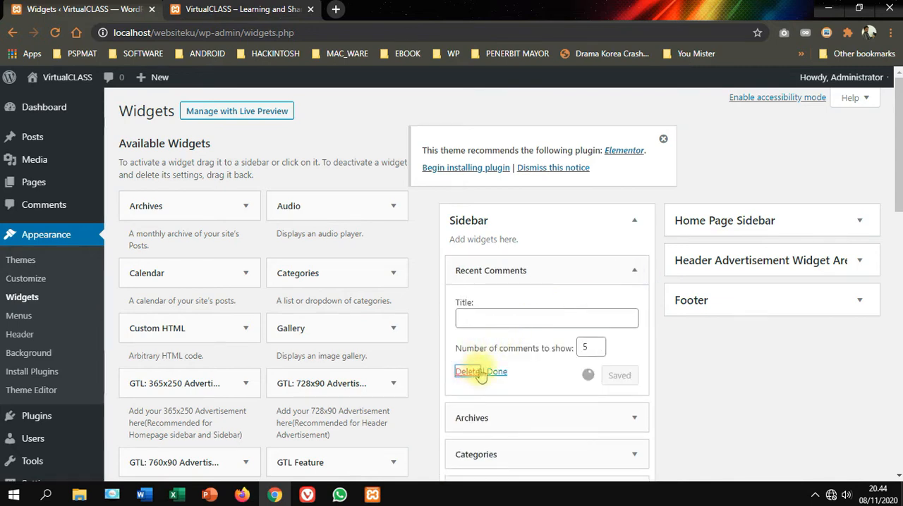
- Delete the Archives, Categories and Meta widgets from the Sidebar area
scroll(621, 303, "down", 1)
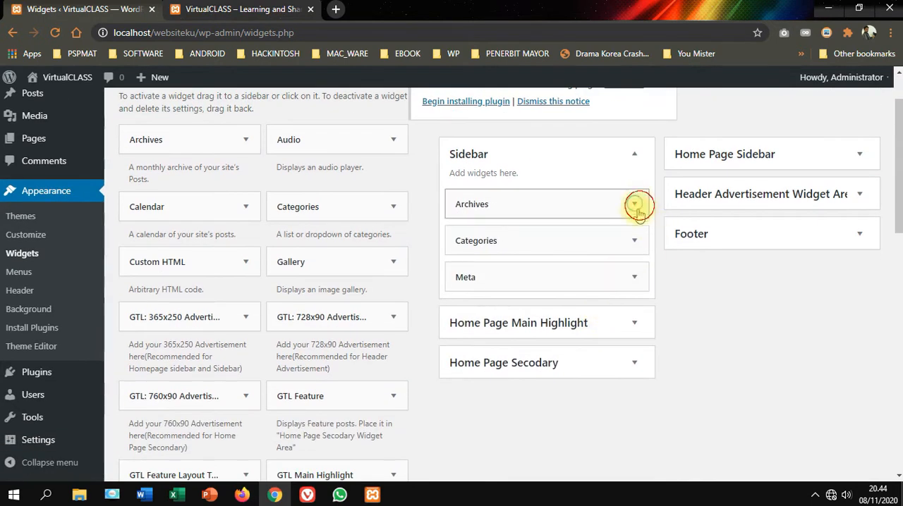
left_click(634, 204)
left_click(466, 314)
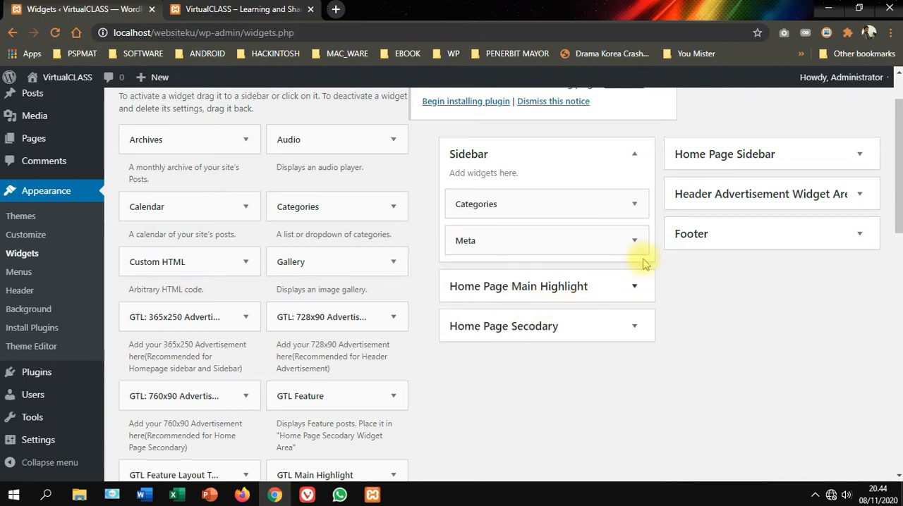
left_click(637, 209)
left_click(465, 327)
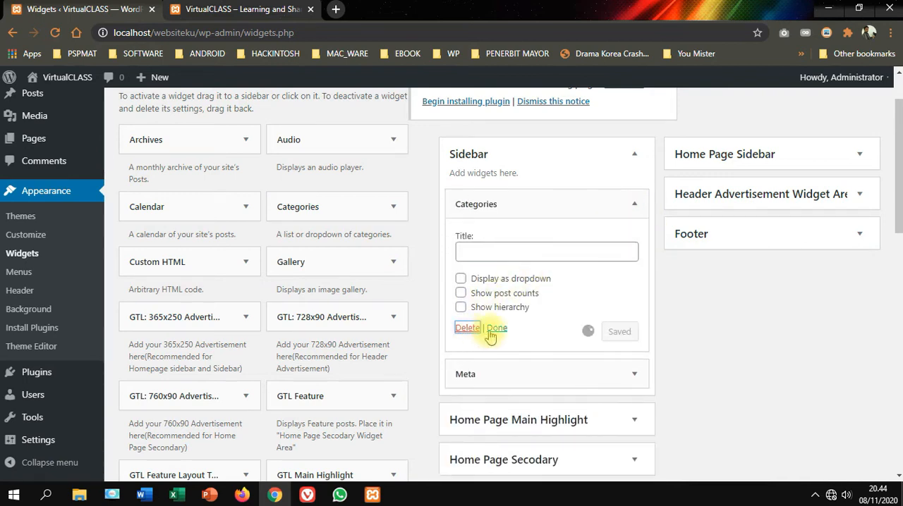
left_click(634, 204)
left_click(467, 277)
- Reload the site's home page and check the sidebar space beside the posts
left_click(243, 9)
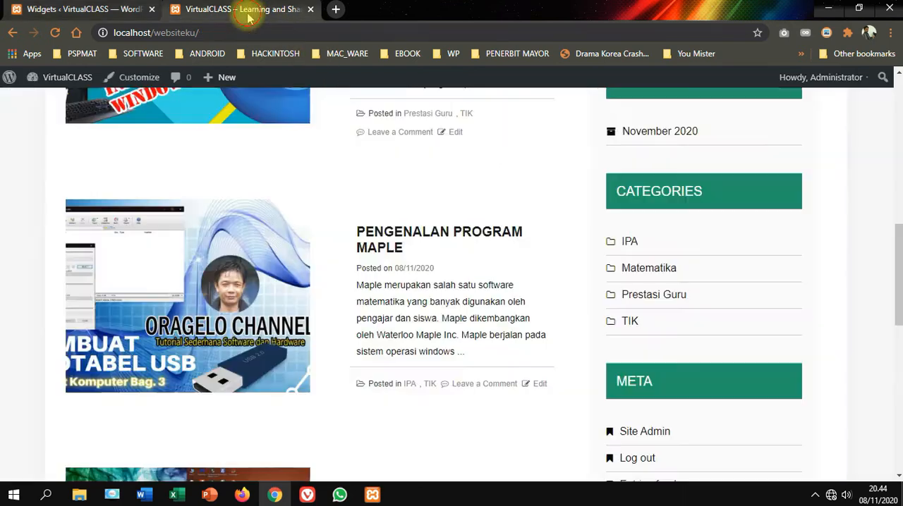
left_click(55, 33)
scroll(670, 238, "up", 7)
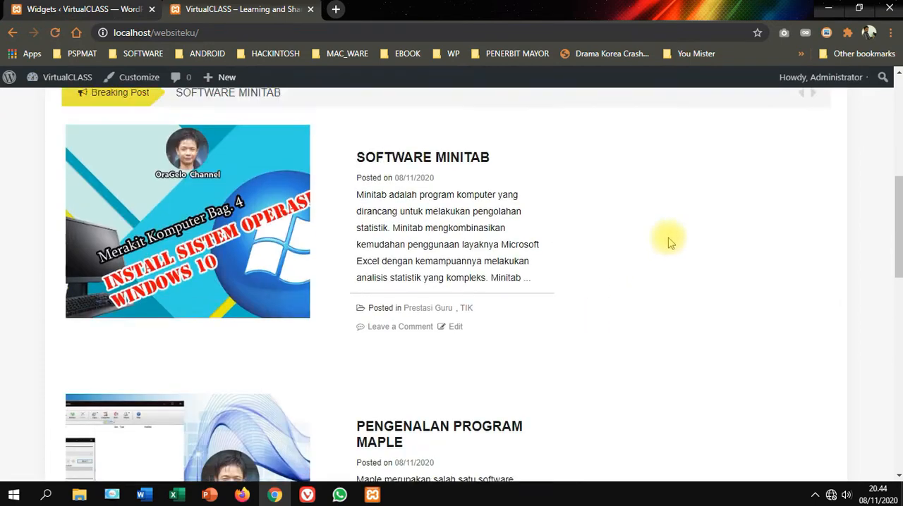
scroll(699, 302, "down", 3)
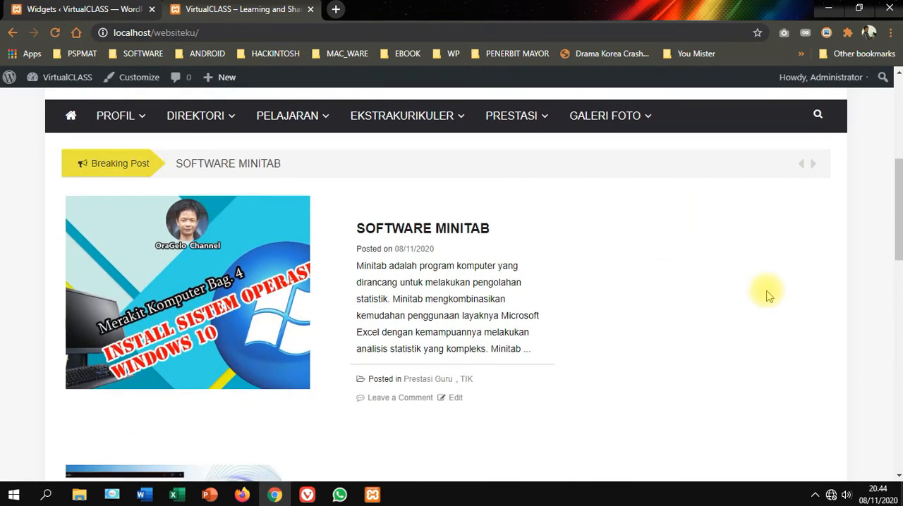
scroll(684, 291, "down", 2)
scroll(688, 300, "up", 3)
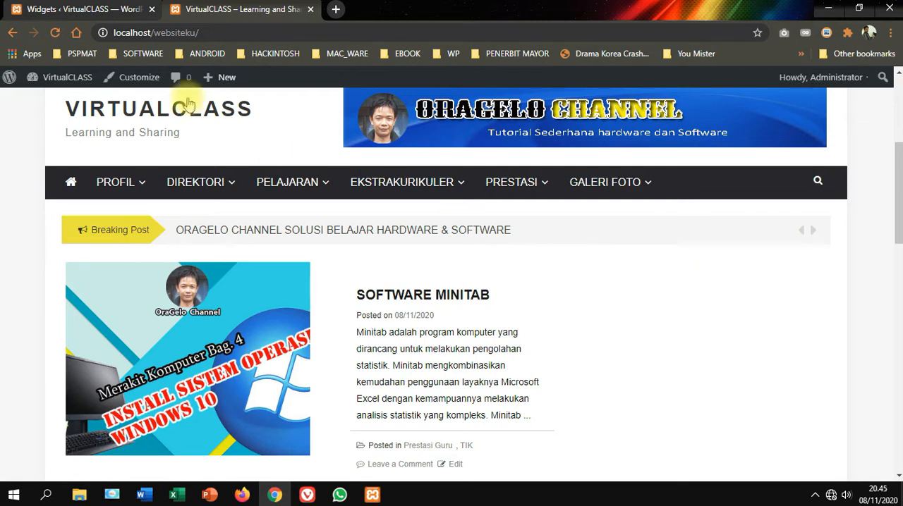
- Return to the Widgets page and look through the available widgets for the Text widget
left_click(78, 10)
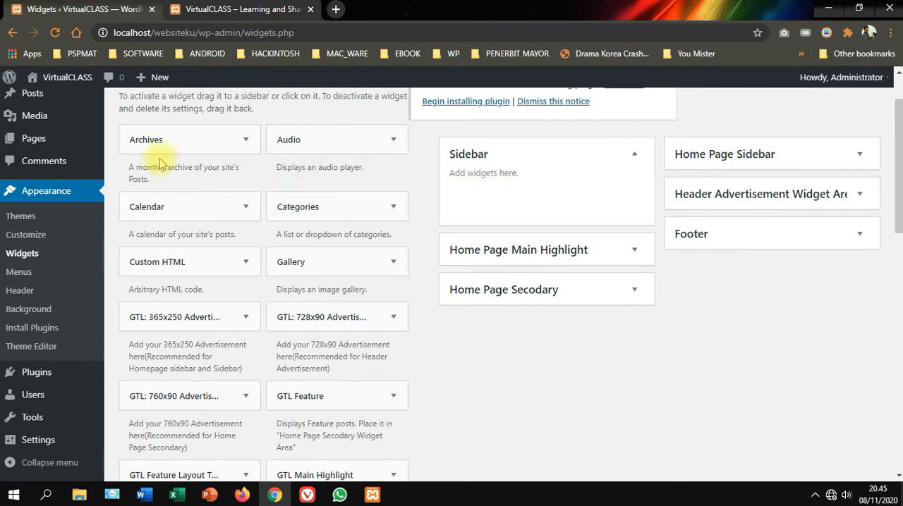
scroll(160, 163, "up", 1)
scroll(191, 162, "down", 2)
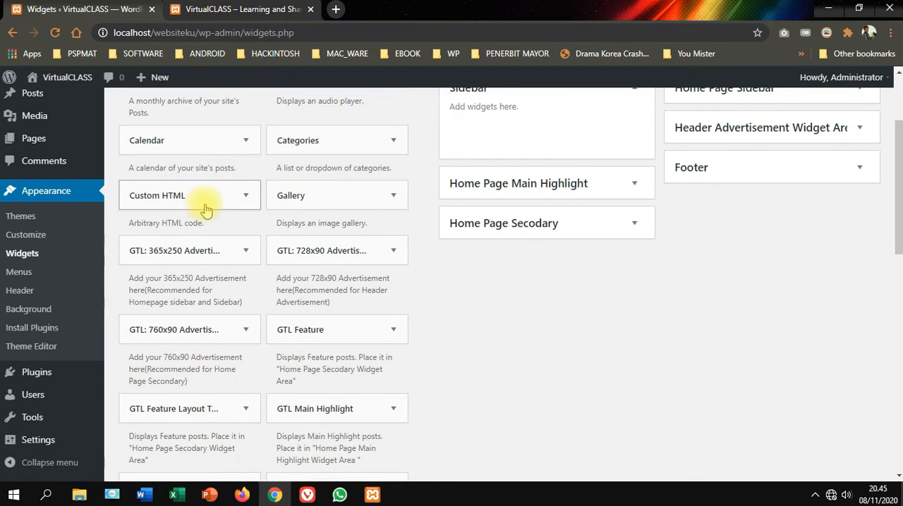
scroll(205, 212, "down", 4)
scroll(209, 232, "down", 4)
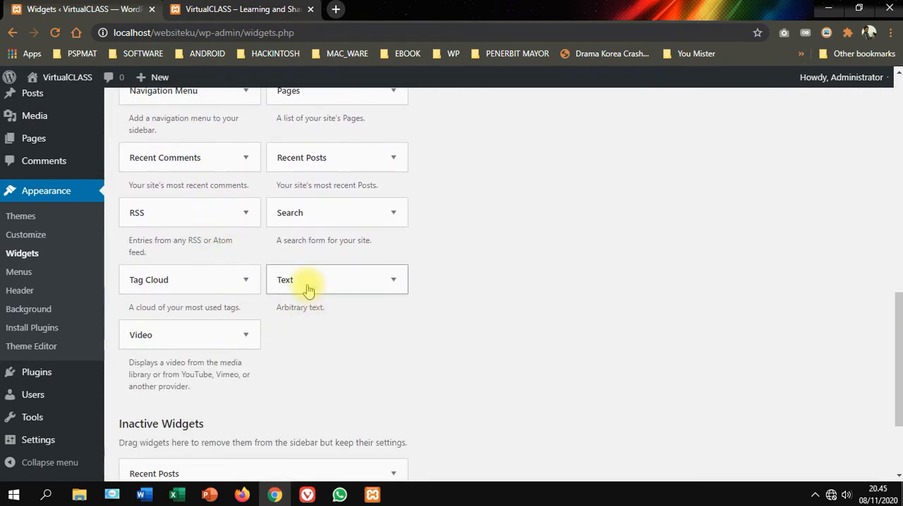
left_click(394, 281)
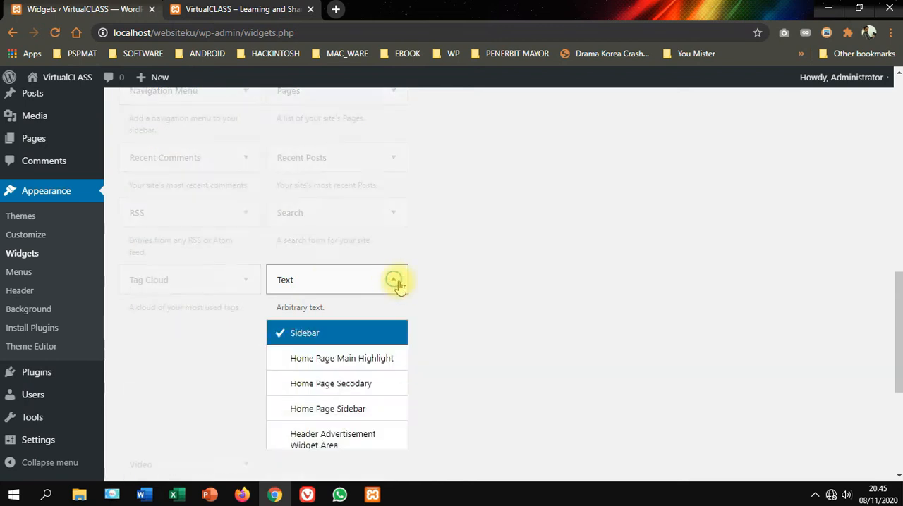
scroll(400, 289, "down", 1)
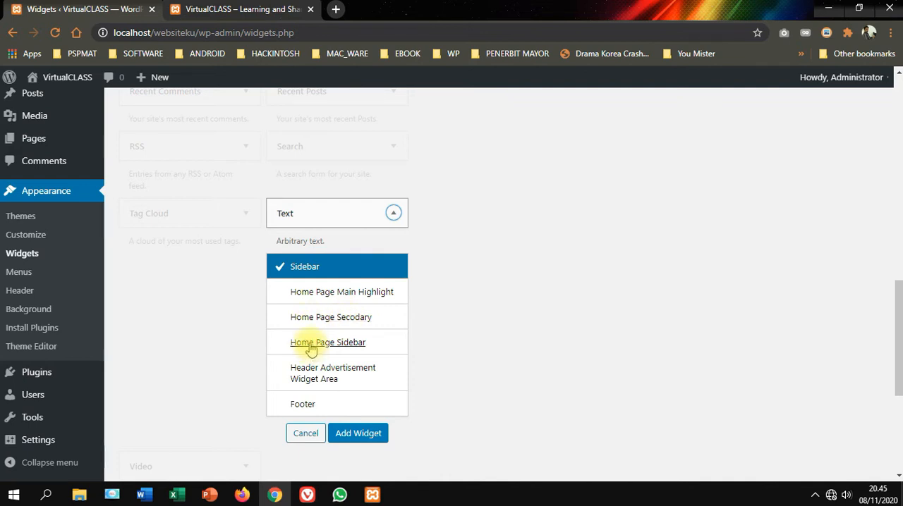
left_click(305, 433)
scroll(353, 381, "up", 1)
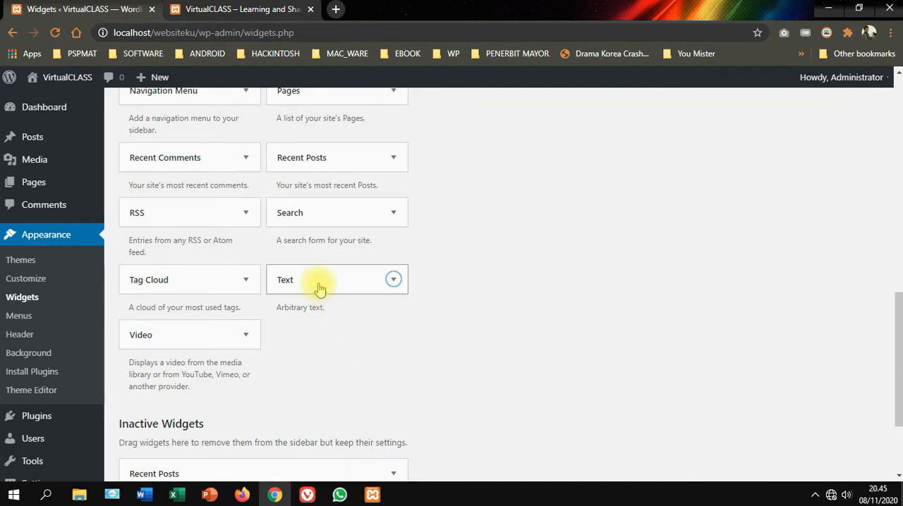
- Add a Text widget to the Sidebar area, switch its content editor to Text mode and dismiss the Custom HTML notice
left_click_drag(321, 286, 514, 173)
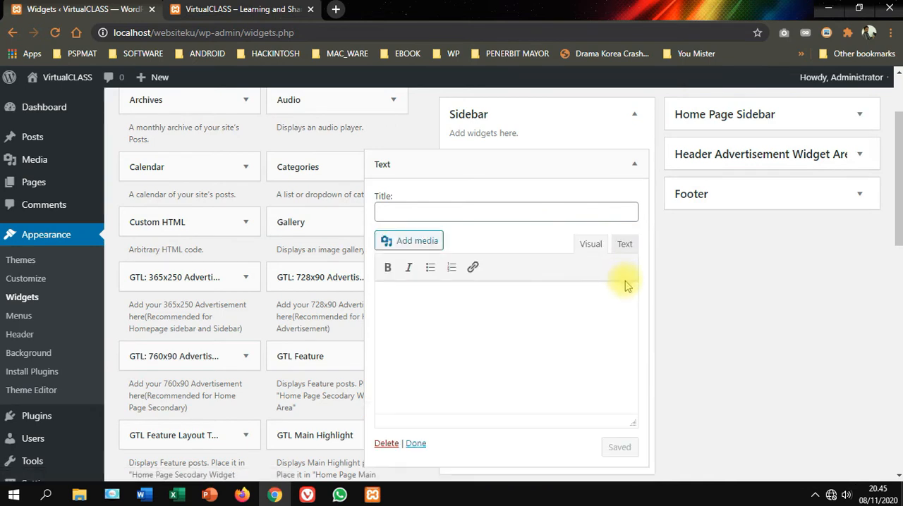
left_click(624, 244)
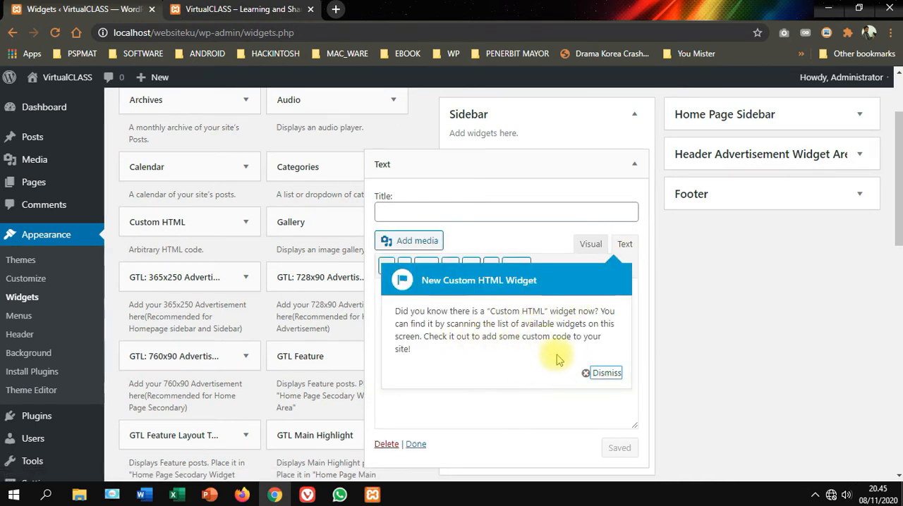
left_click(597, 374)
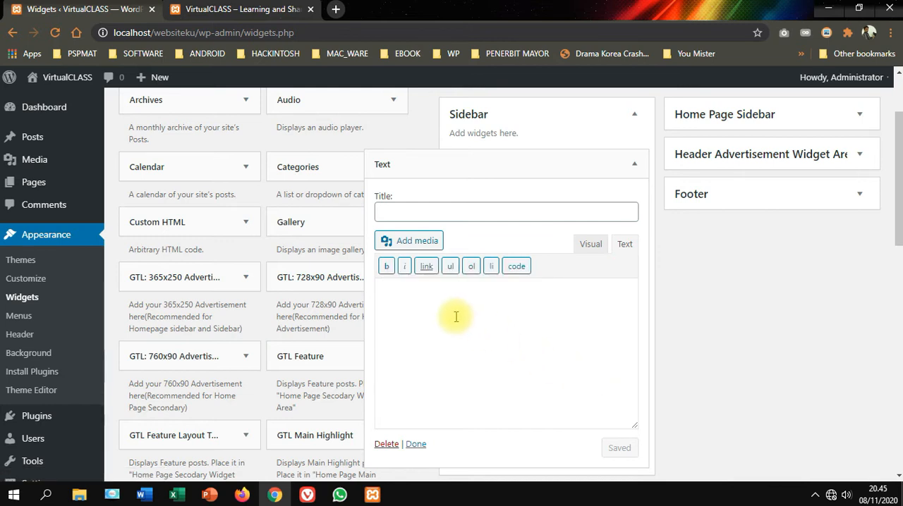
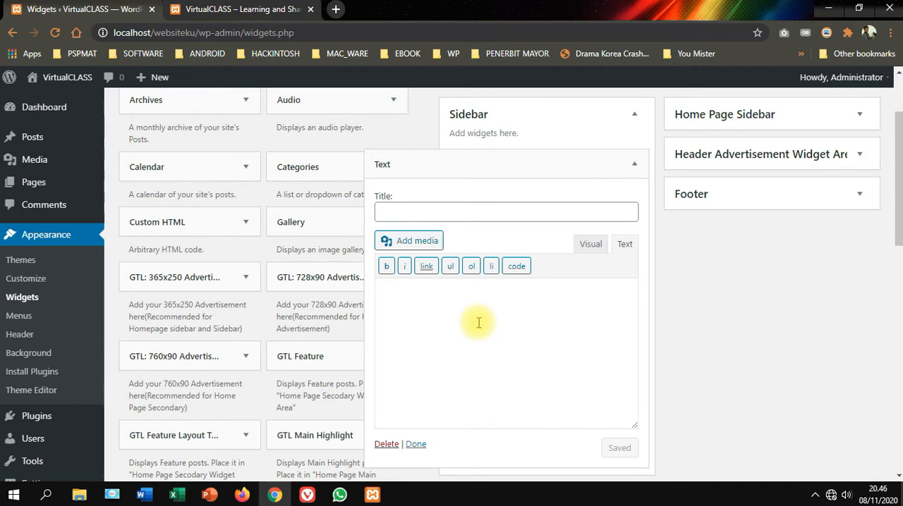
- Collapse the Text widget and open the upload area of the Media Library
left_click(418, 446)
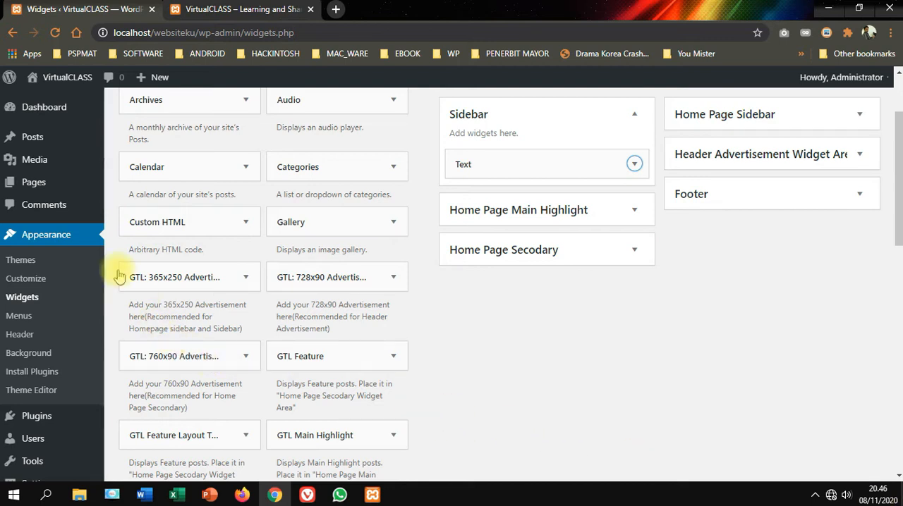
mouse_move(43, 168)
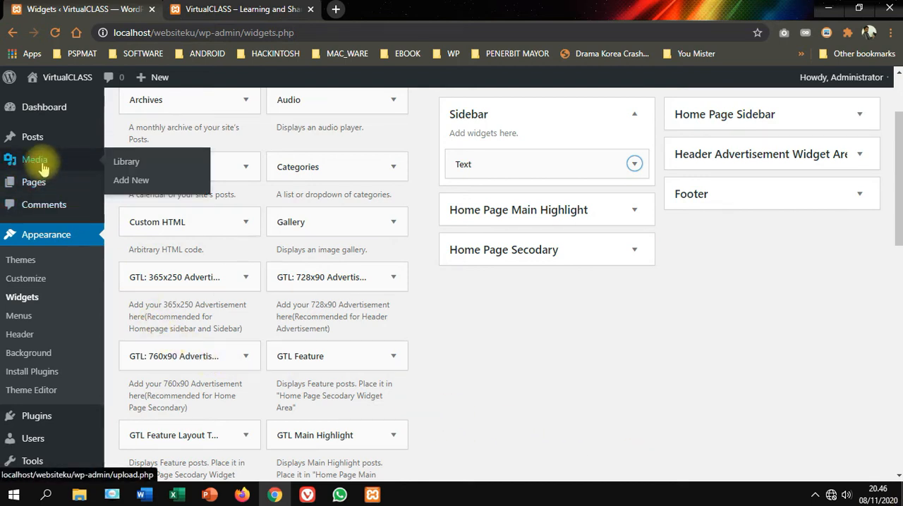
left_click(125, 168)
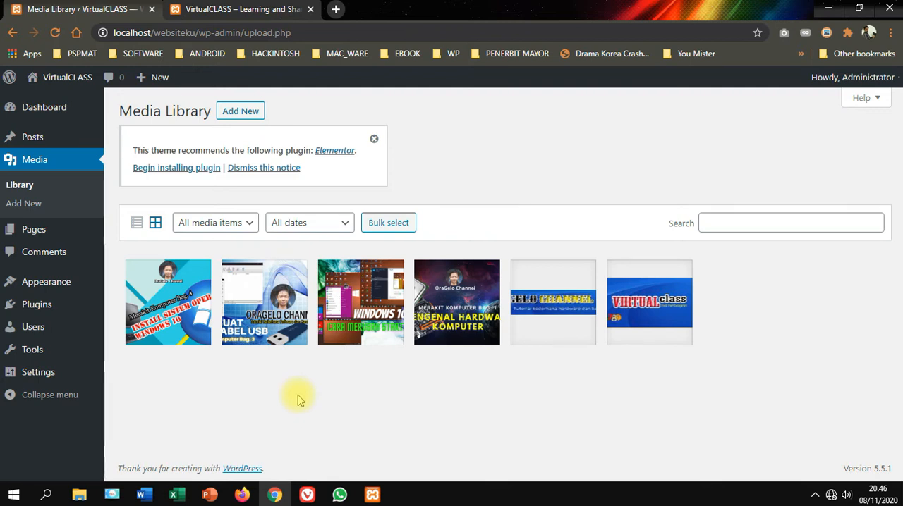
left_click(240, 115)
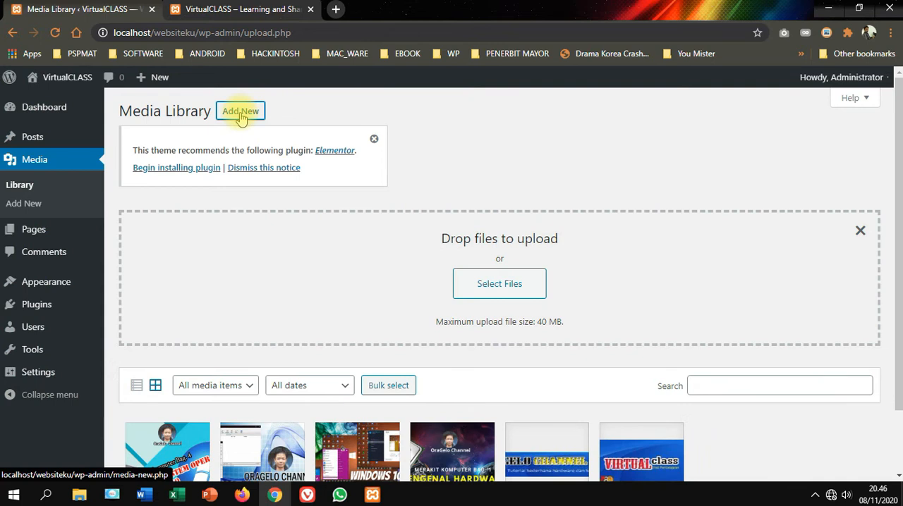
- Upload the images bse, edukasi and jardiknas from the folder 2020_Install wordpress di localhost on drive DATA (F:)
left_click(487, 284)
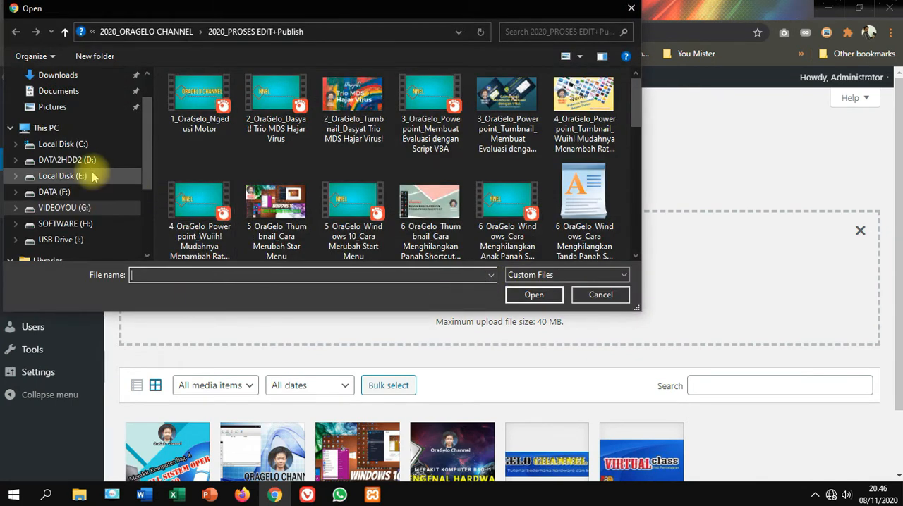
left_click(90, 192)
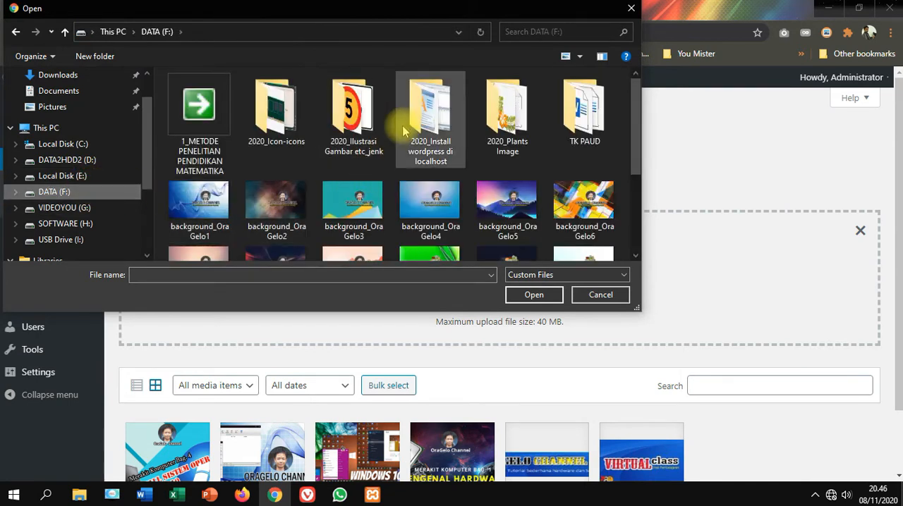
double_click(416, 106)
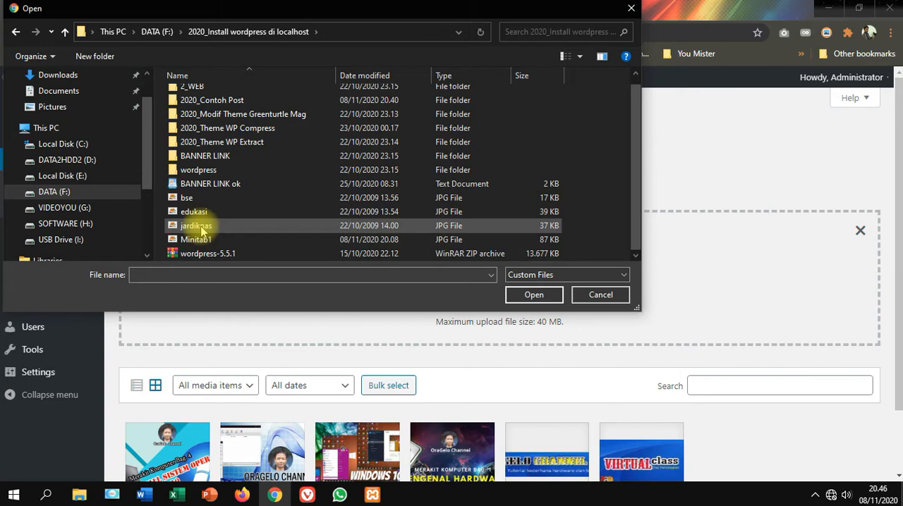
left_click(201, 227)
left_click(198, 213, "ctrl")
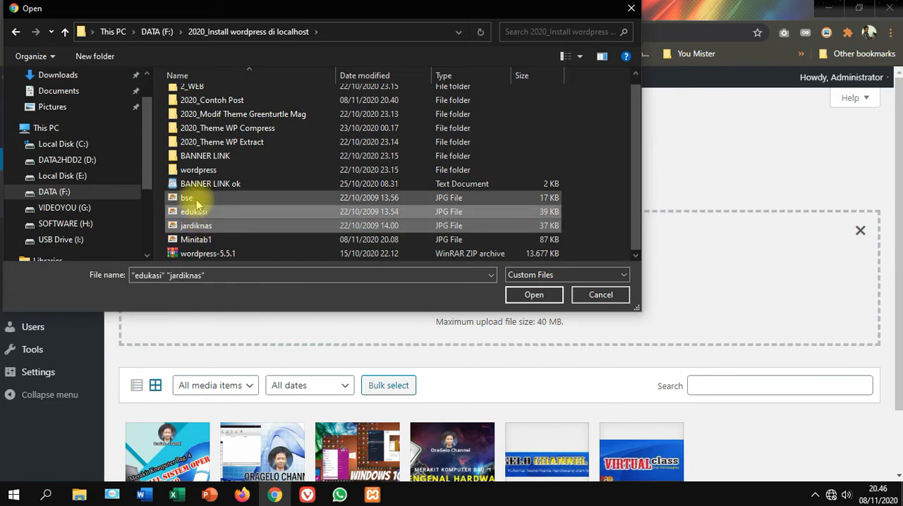
left_click(192, 199, "ctrl")
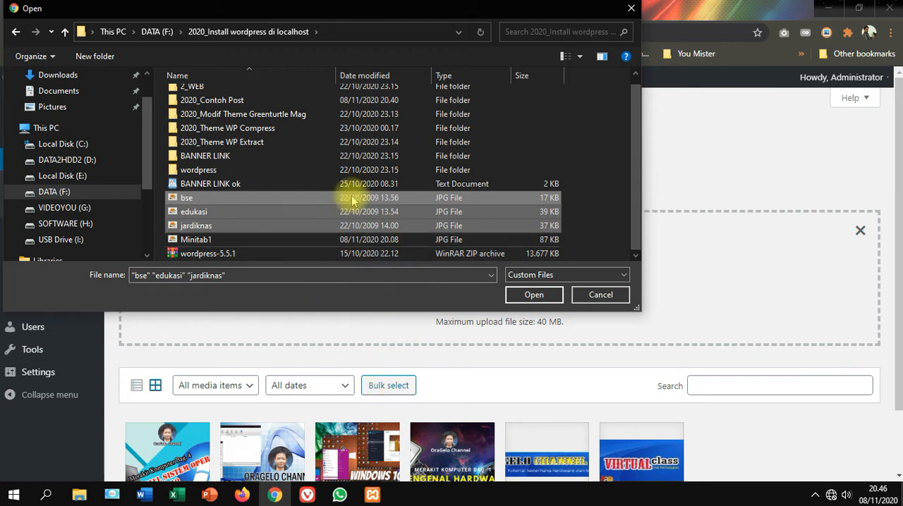
left_click(530, 296)
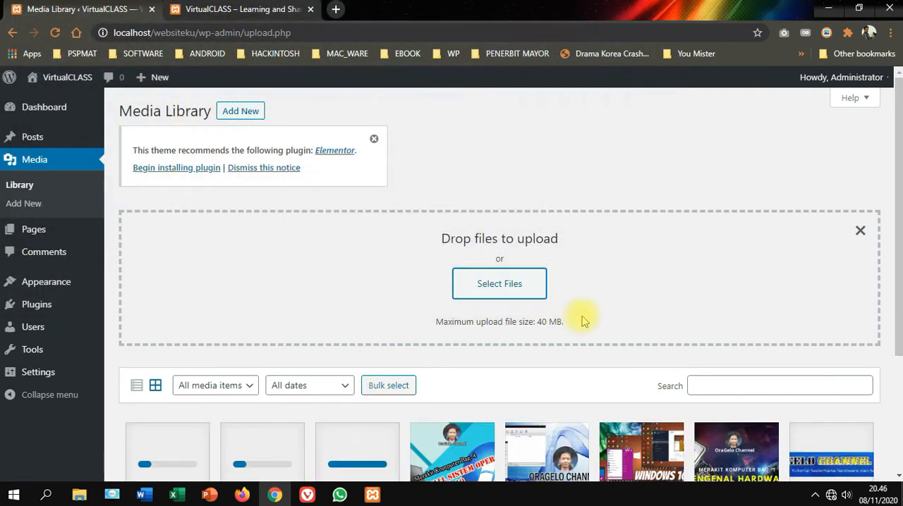
- Open the attachment details of the uploaded jardiknas image and copy its file URL
scroll(582, 321, "down", 3)
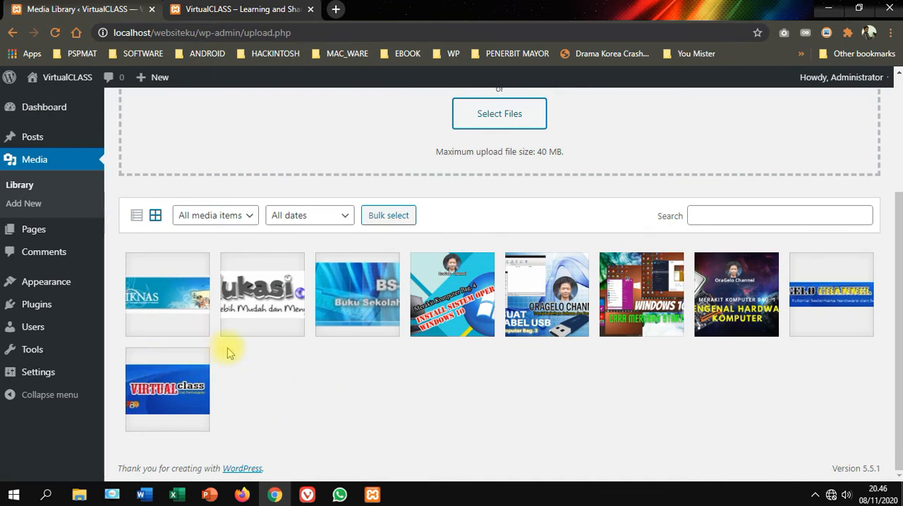
left_click(181, 298)
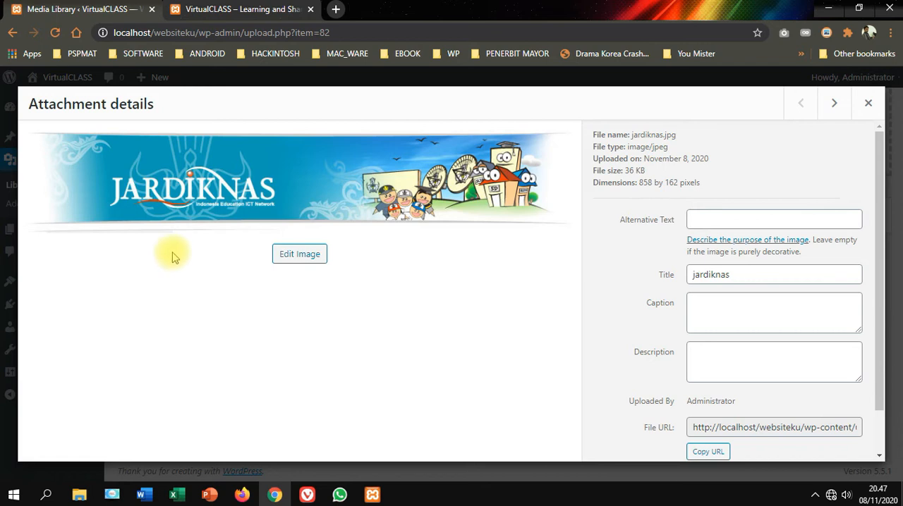
scroll(838, 177, "down", 2)
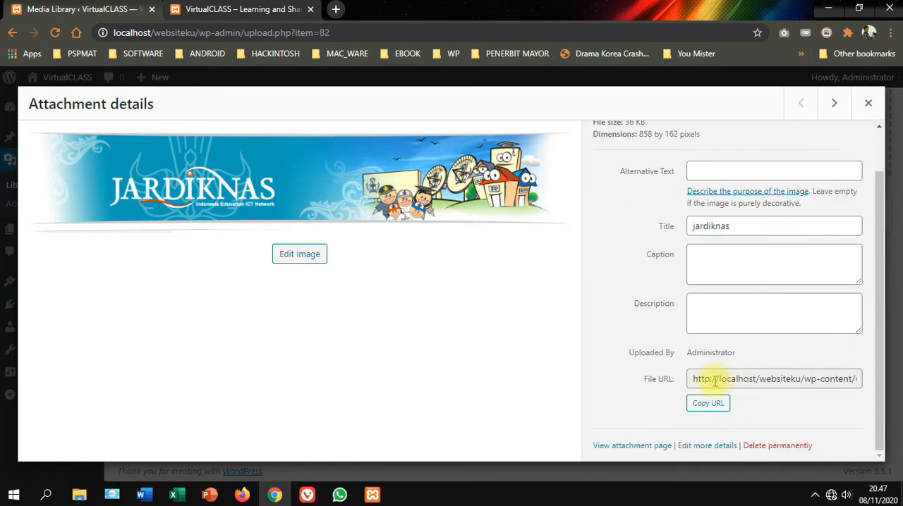
left_click(711, 406)
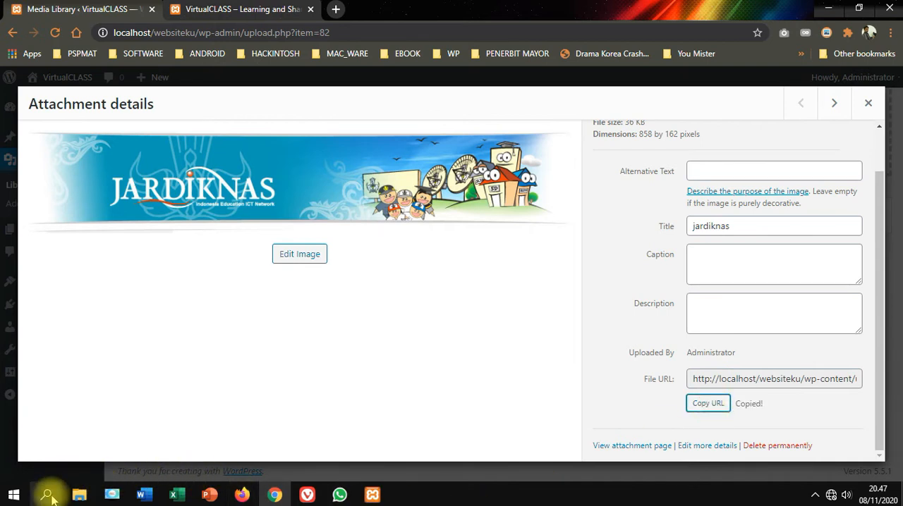
- Open Notepad and note "jardiknas" with an indented "url:" line holding the copied image URL
left_click(46, 495)
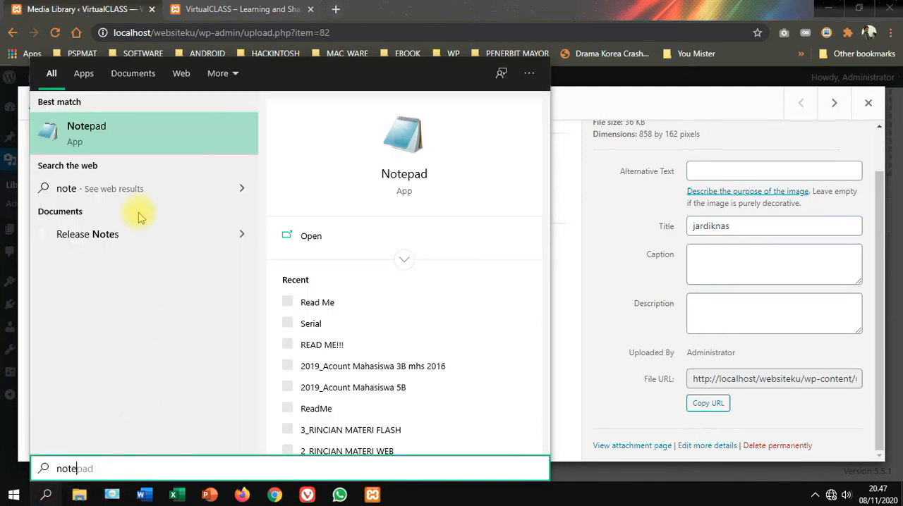
left_click(399, 163)
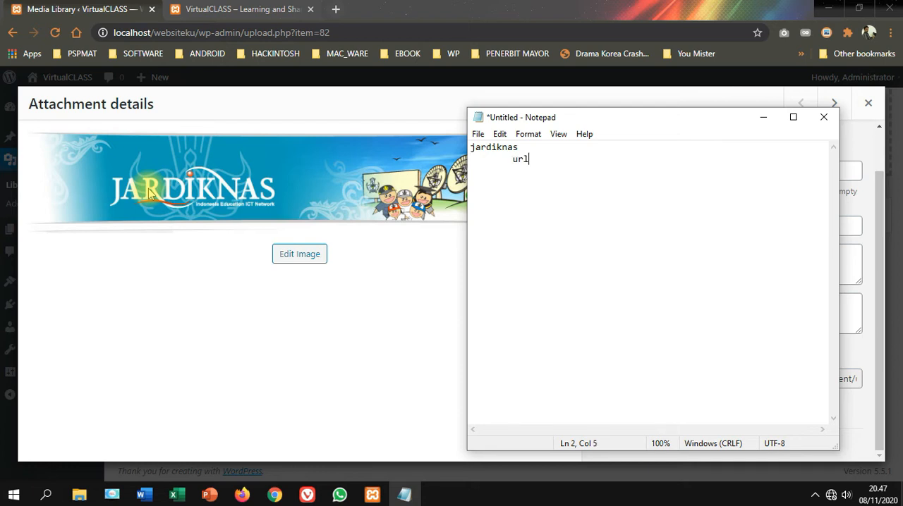
key("ctrl+v")
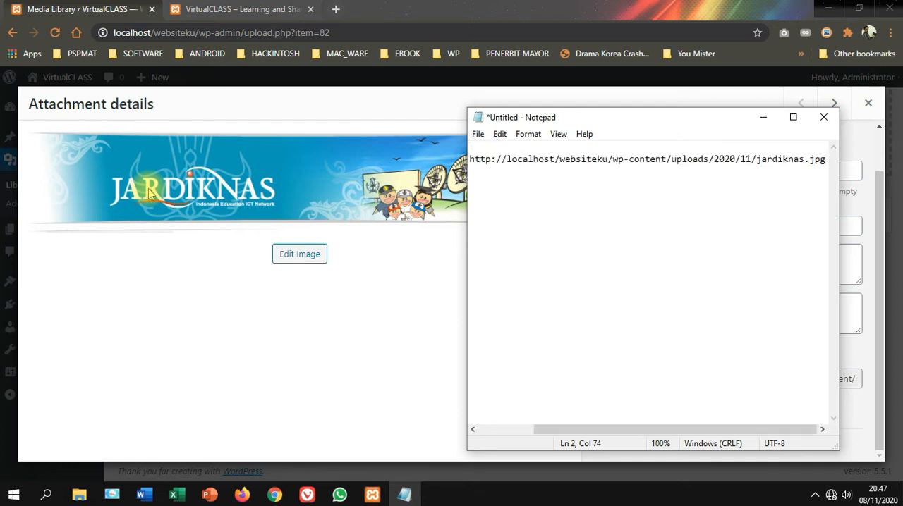
key("Return")
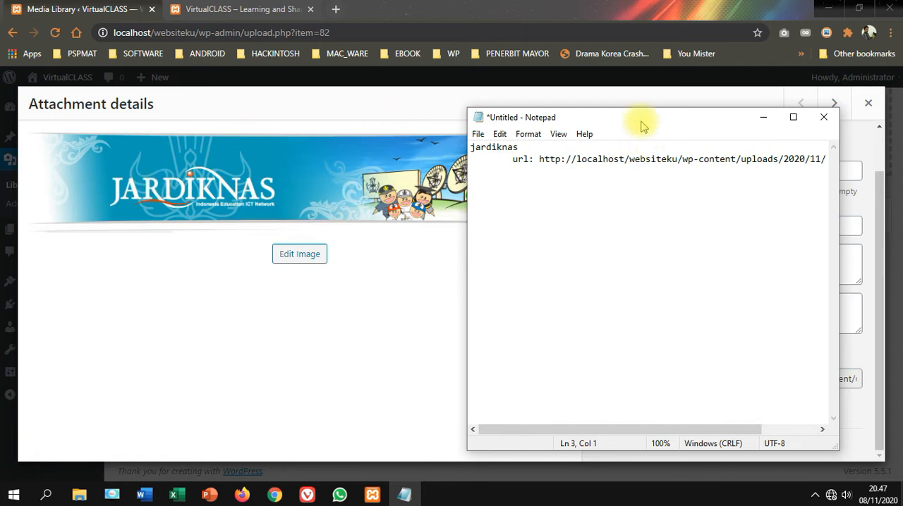
- Move and widen the Notepad window to fit the jardiknas URL on one line, check it and minimize the window
left_click_drag(638, 117, 421, 109)
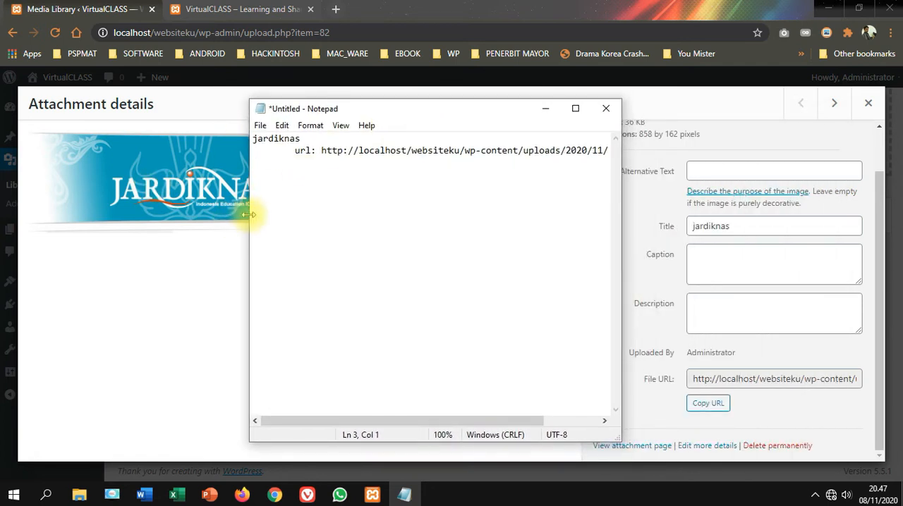
left_click_drag(244, 218, 152, 234)
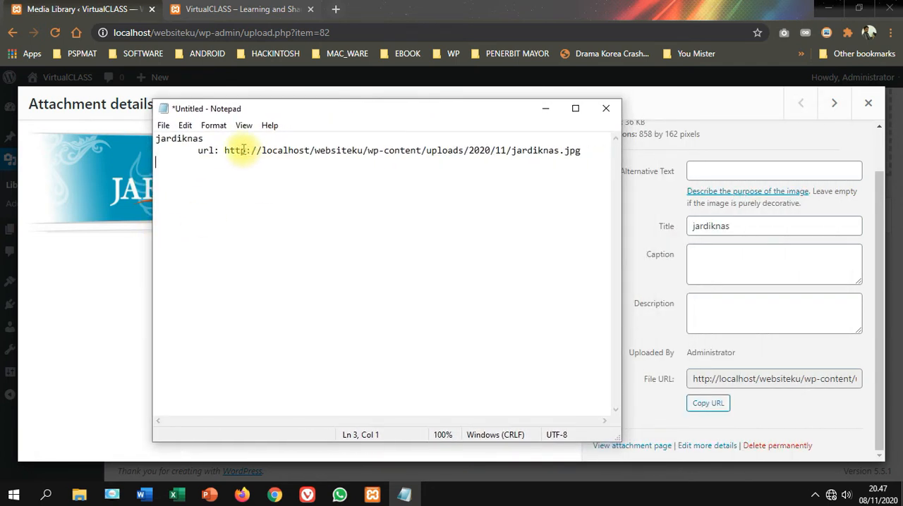
left_click_drag(225, 151, 579, 151)
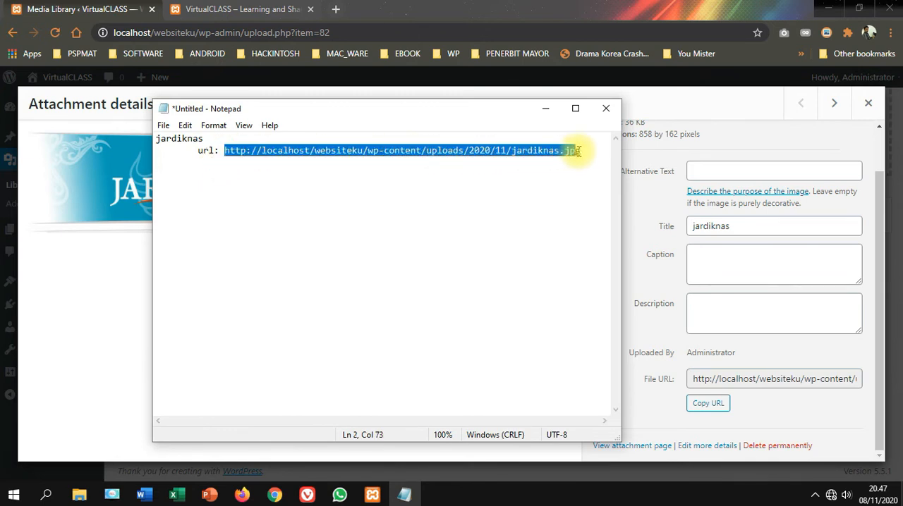
left_click(334, 178)
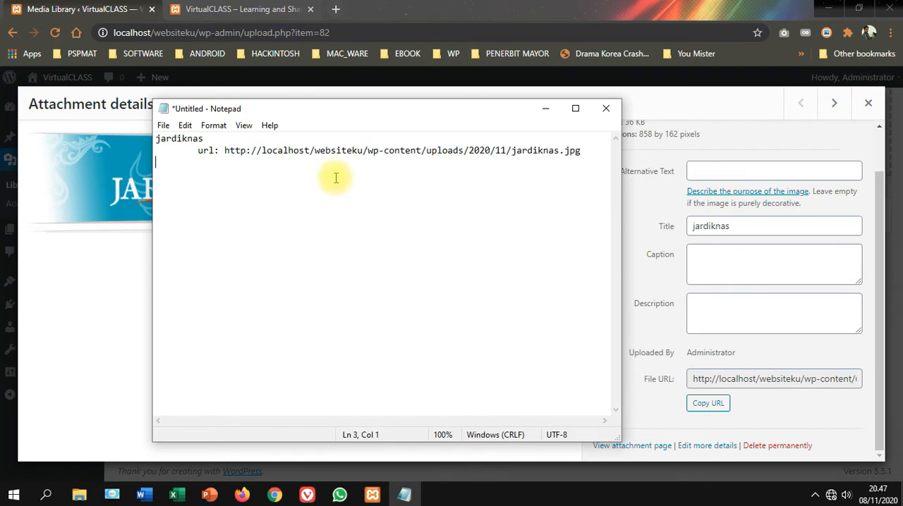
left_click(544, 110)
- Copy the edukasi image's file URL and note it in Notepad on a "url:" line under "edukasi.net"
scroll(696, 200, "up", 2)
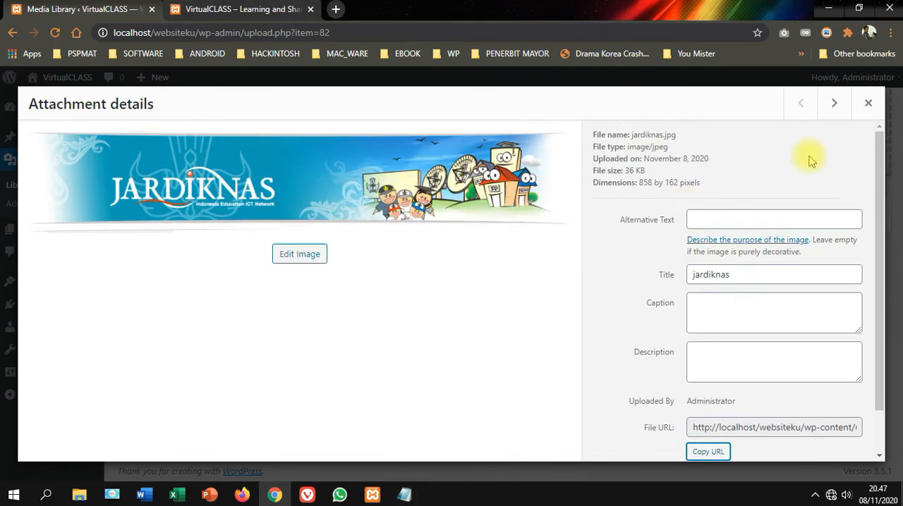
left_click(834, 104)
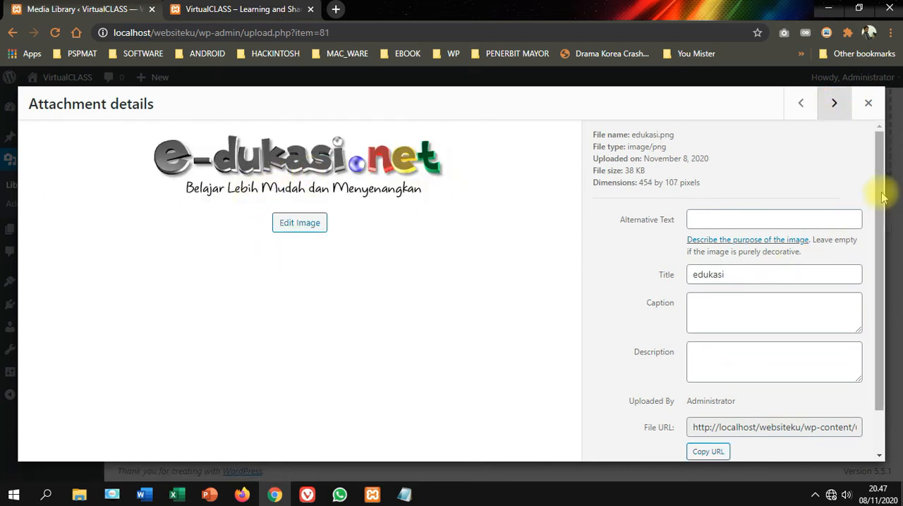
left_click_drag(880, 192, 854, 303)
left_click(708, 403)
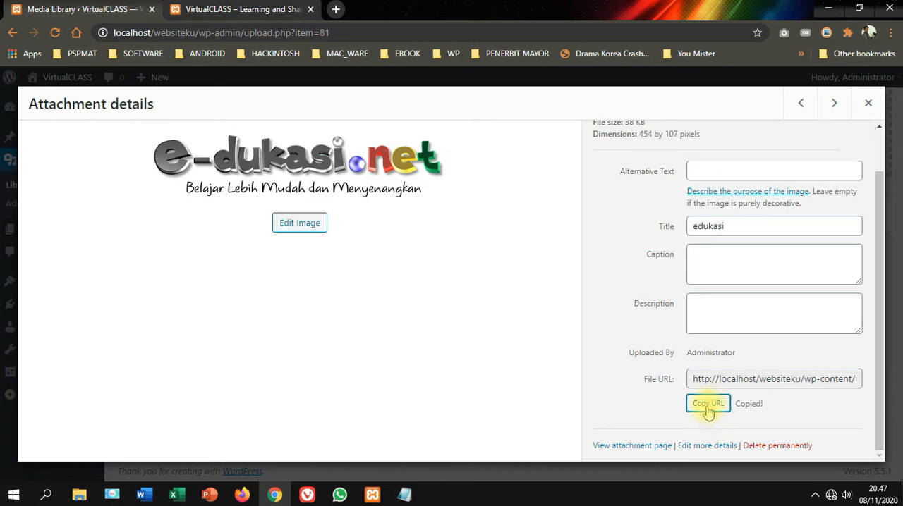
left_click(404, 494)
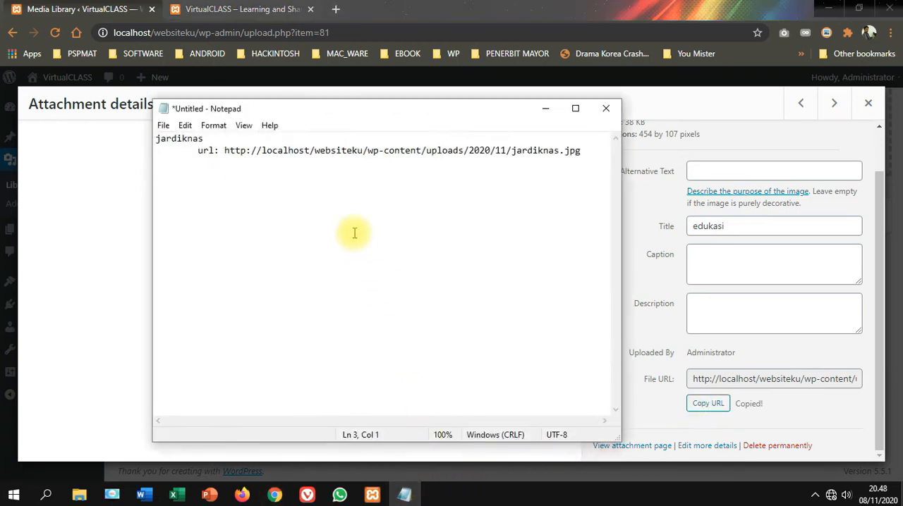
type("edukasi.net")
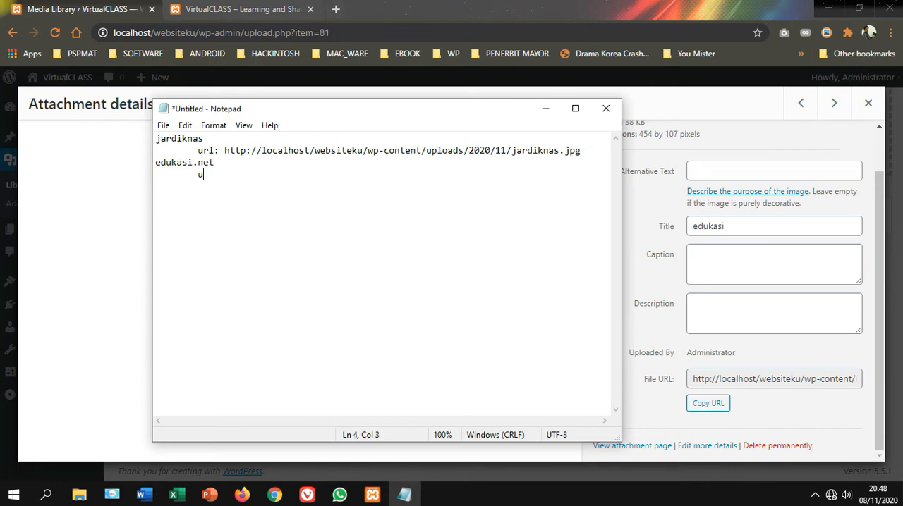
key("ctrl+v")
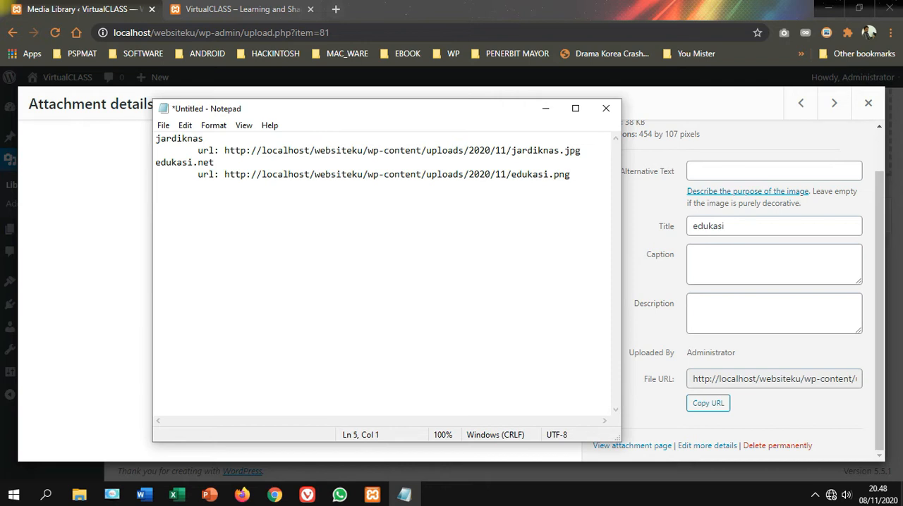
left_click(544, 109)
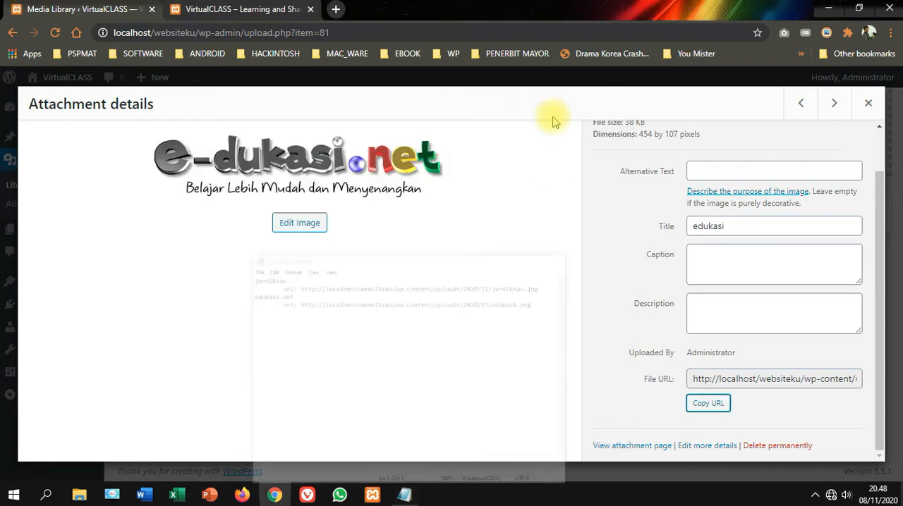
- Copy the bse image's file URL and note it in Notepad on a "url:" line under "bse"
left_click(833, 106)
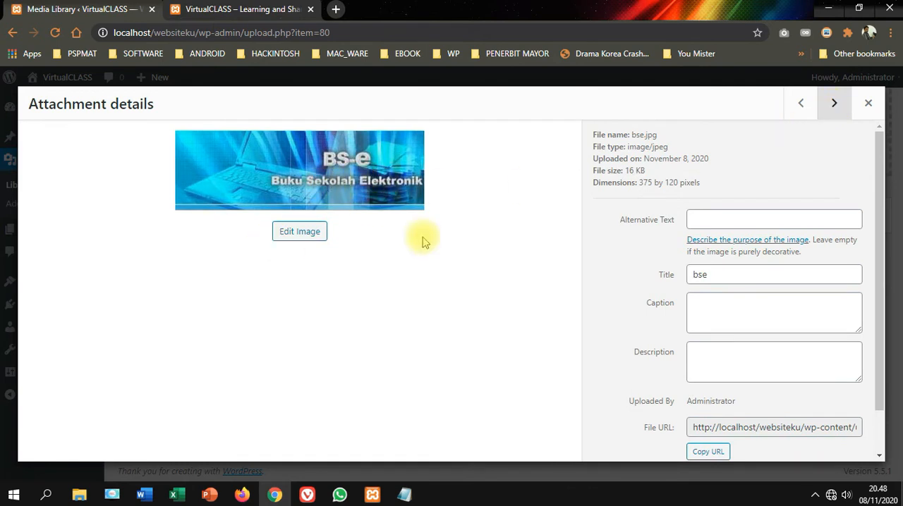
left_click(703, 455)
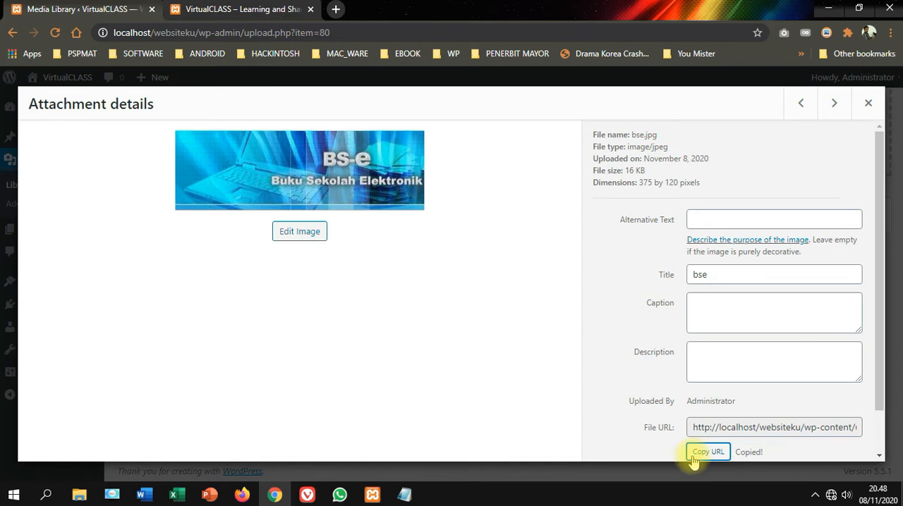
left_click(405, 495)
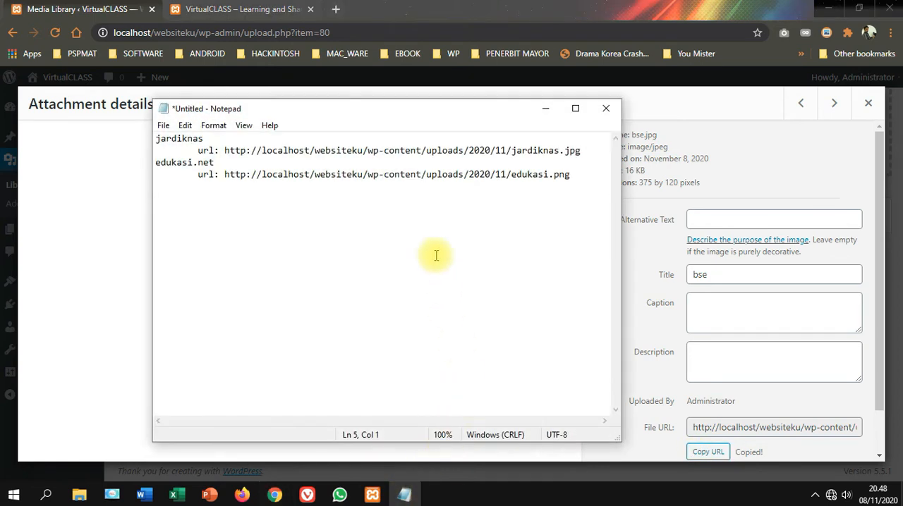
type("bse")
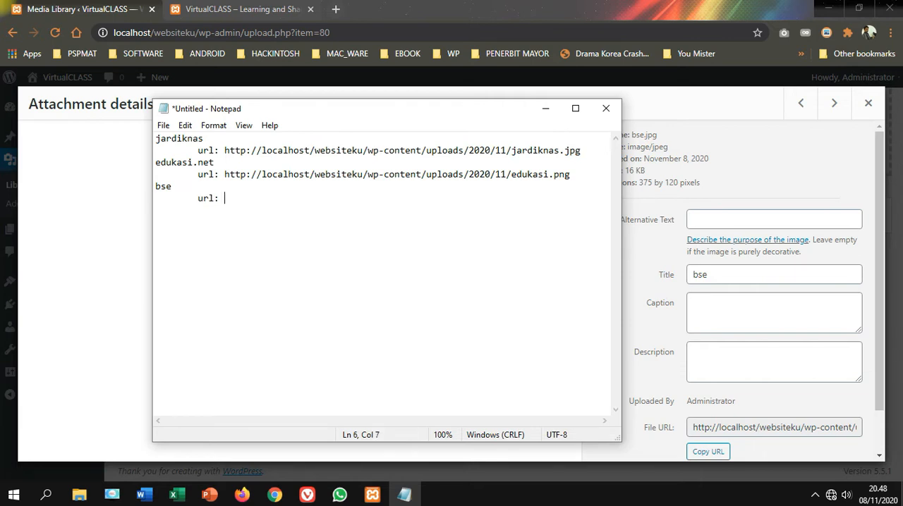
key("ctrl+v")
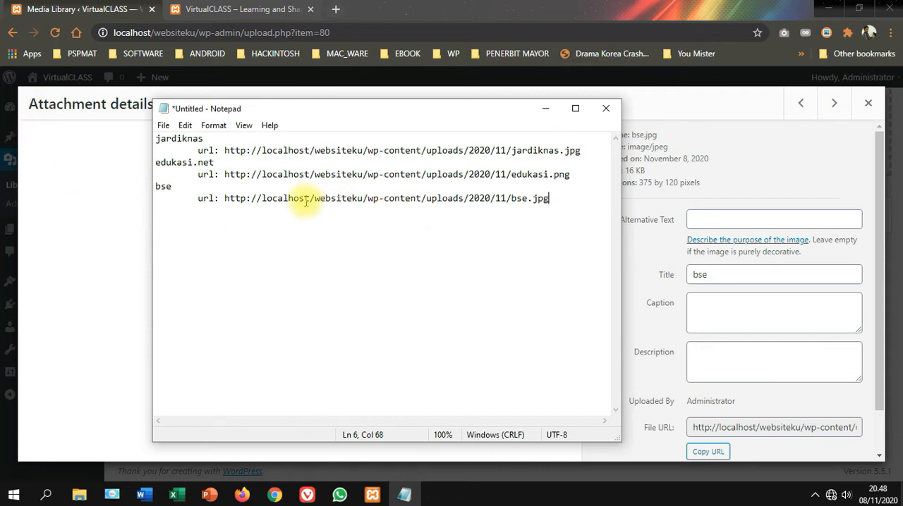
left_click_drag(228, 200, 544, 205)
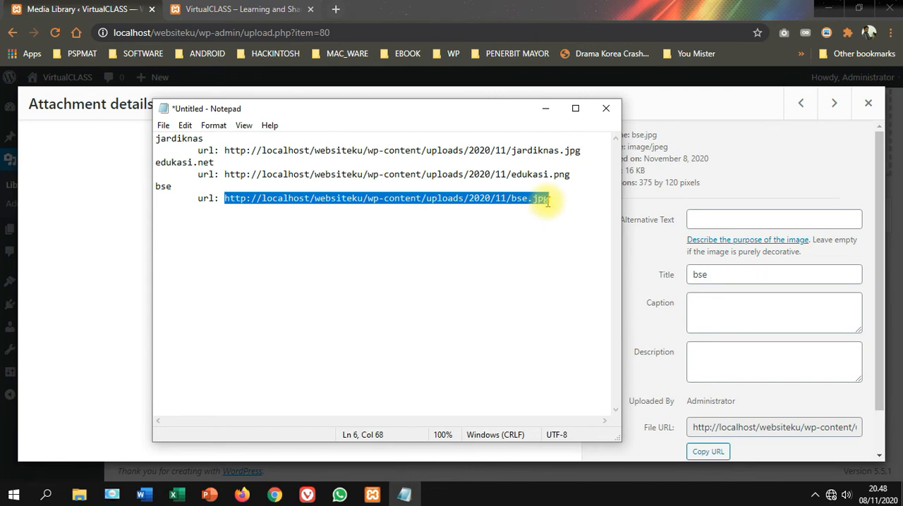
- Minimize the Notepad notes, close the bse attachment details and go to the Widgets page under Appearance
left_click(548, 114)
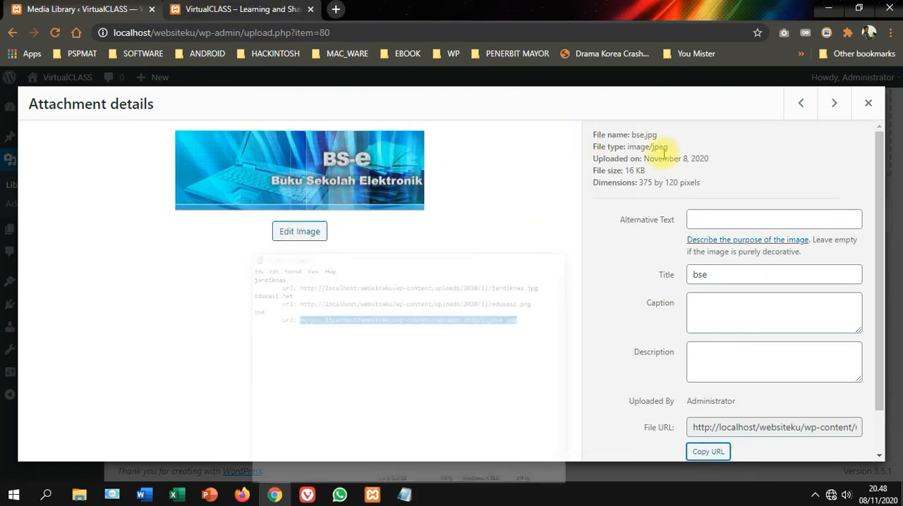
left_click(868, 105)
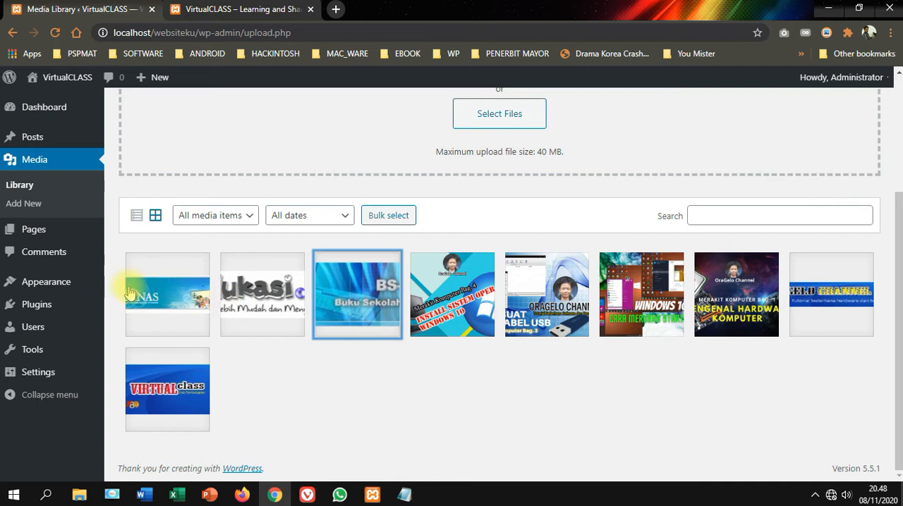
mouse_move(72, 290)
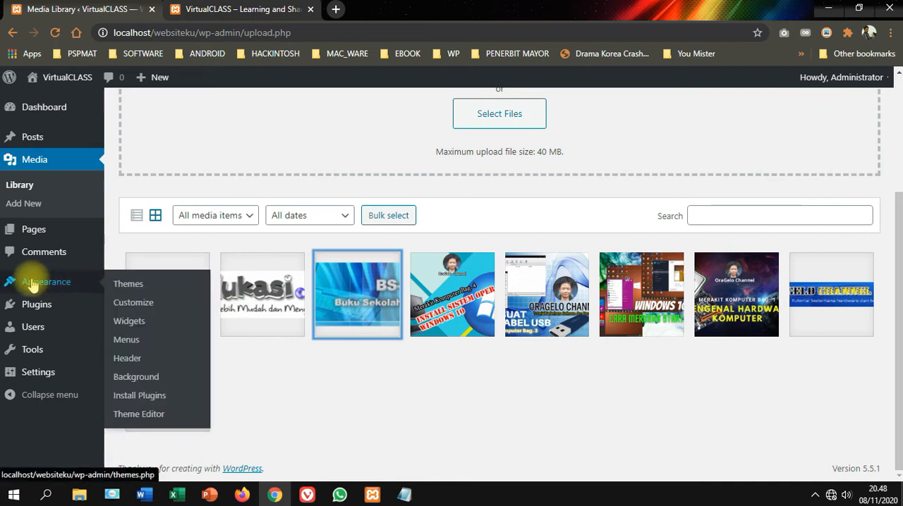
left_click(127, 322)
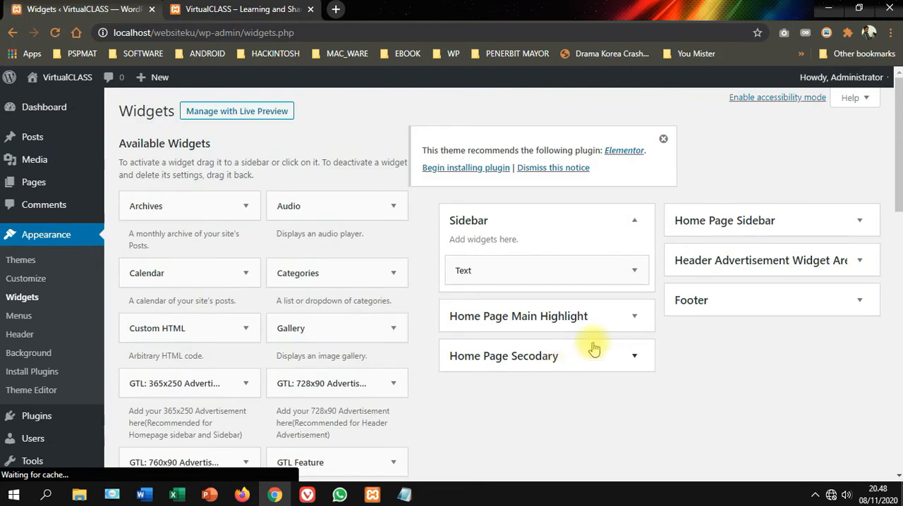
- Expand the Text widget in the Sidebar area and switch its editor to Text mode
left_click(635, 272)
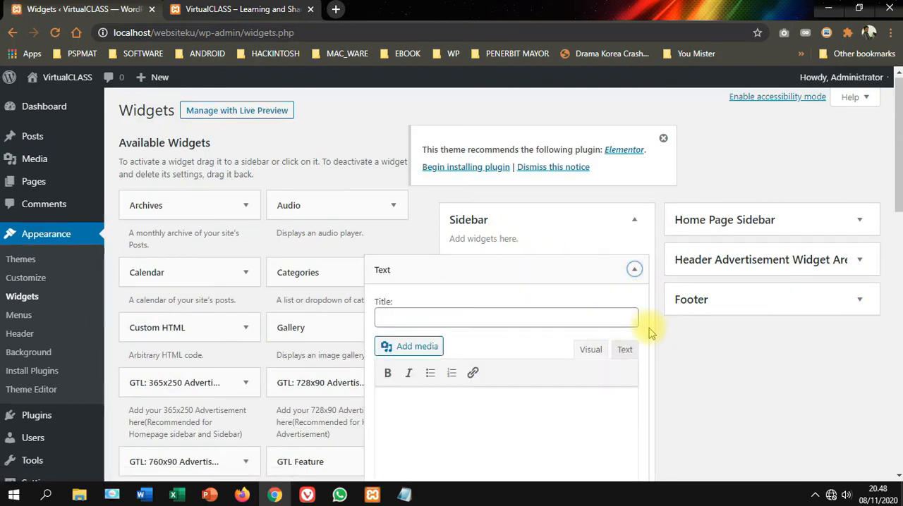
scroll(635, 326, "down", 2)
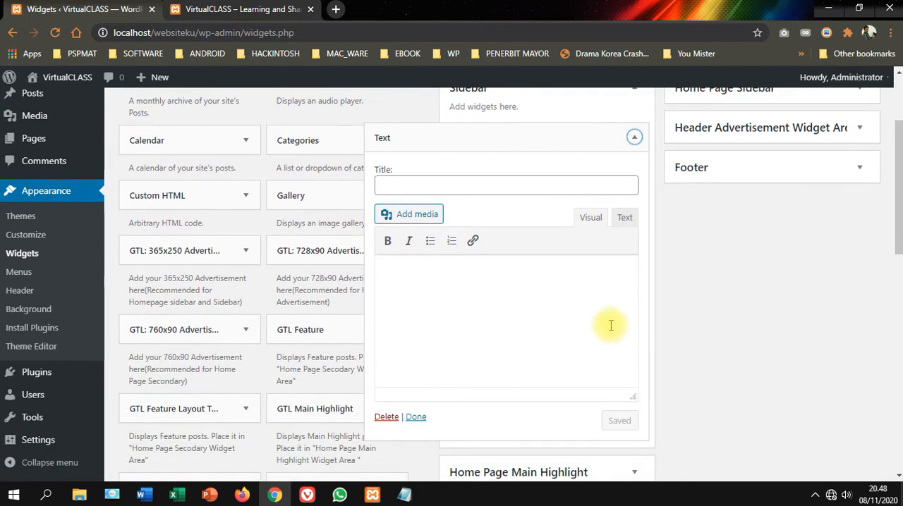
left_click(624, 218)
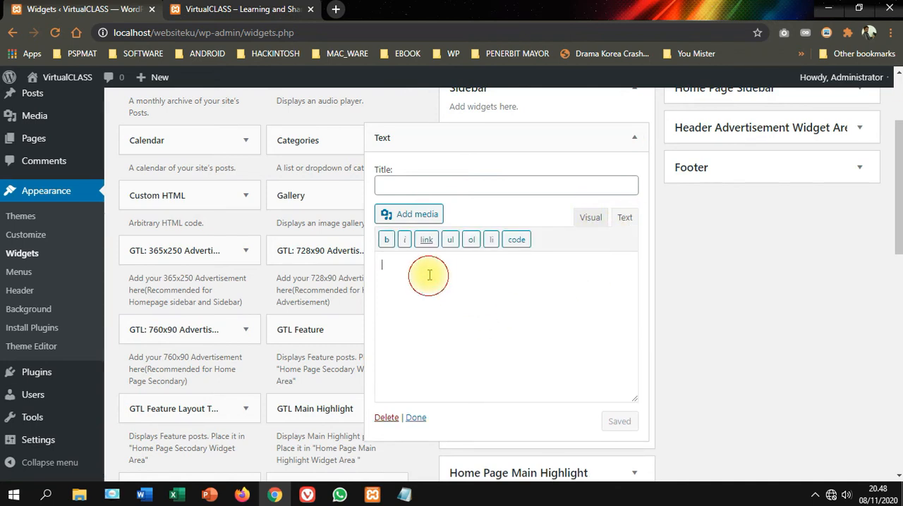
- Switch to File Explorer and open the "BANNER LINK ok" text document in Notepad, closing it if it opens in WordPad
left_click(81, 495)
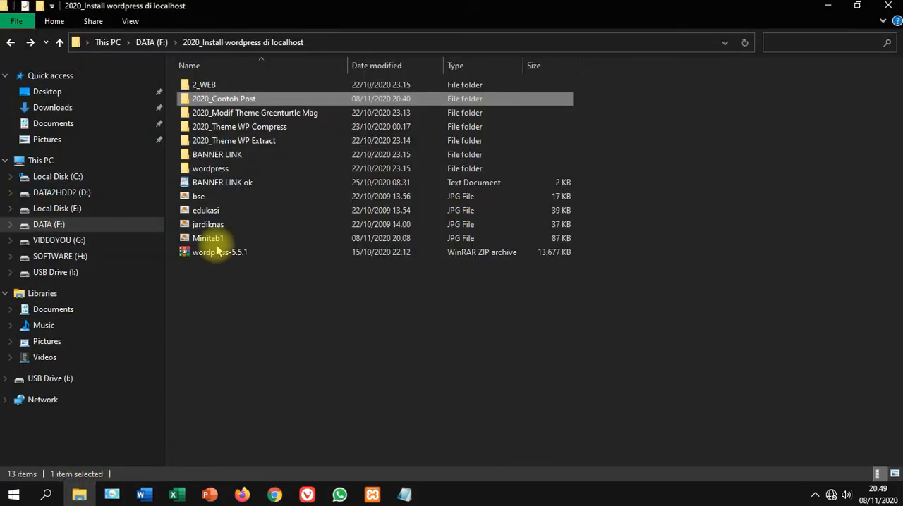
double_click(228, 185)
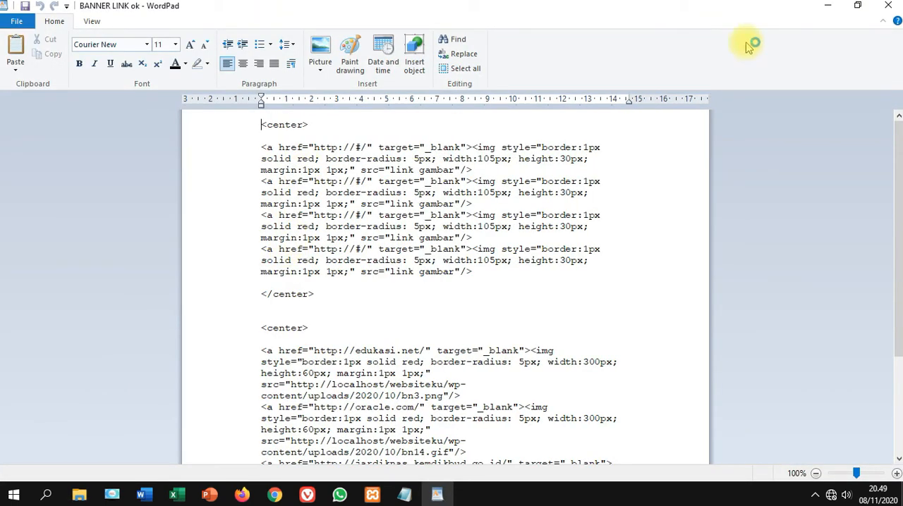
left_click(890, 7)
right_click(268, 183)
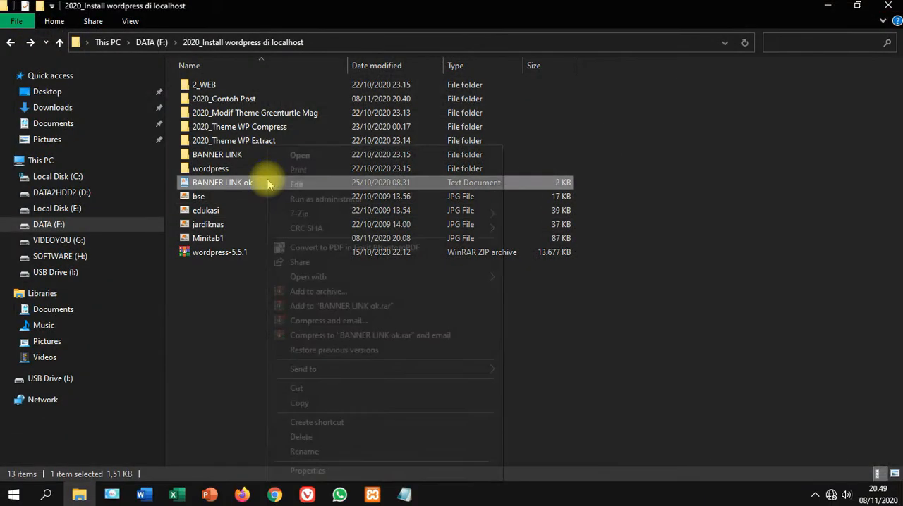
mouse_move(359, 275)
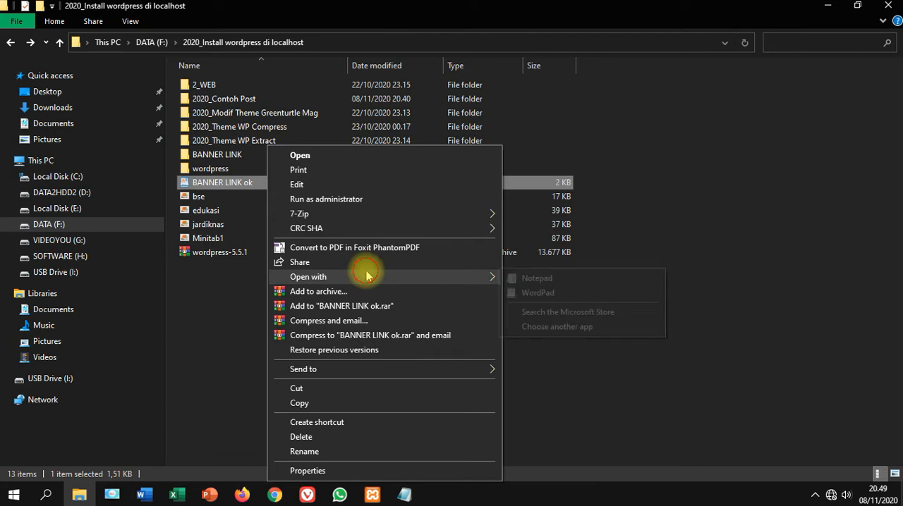
left_click(509, 277)
- Move and widen the "BANNER LINK ok" Notepad window to show more of each code line
left_click_drag(604, 123, 285, 79)
left_click_drag(520, 177, 884, 169)
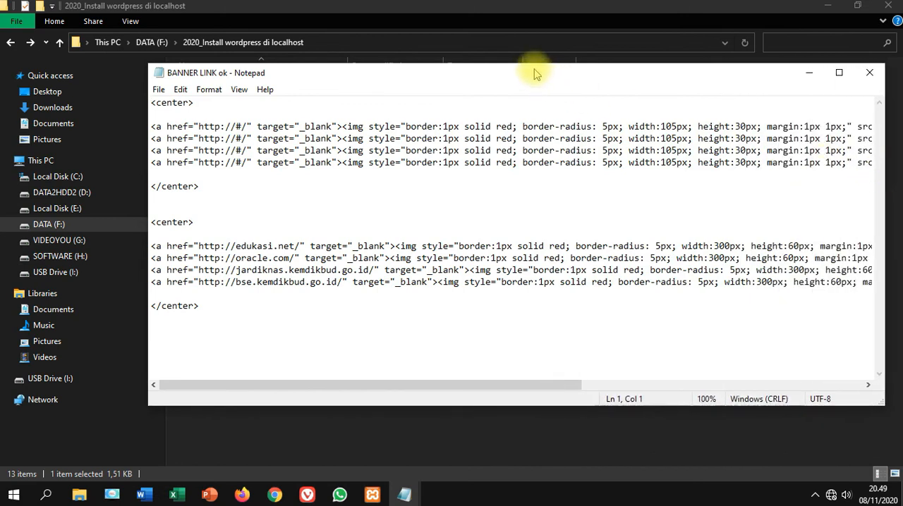
left_click_drag(534, 73, 488, 74)
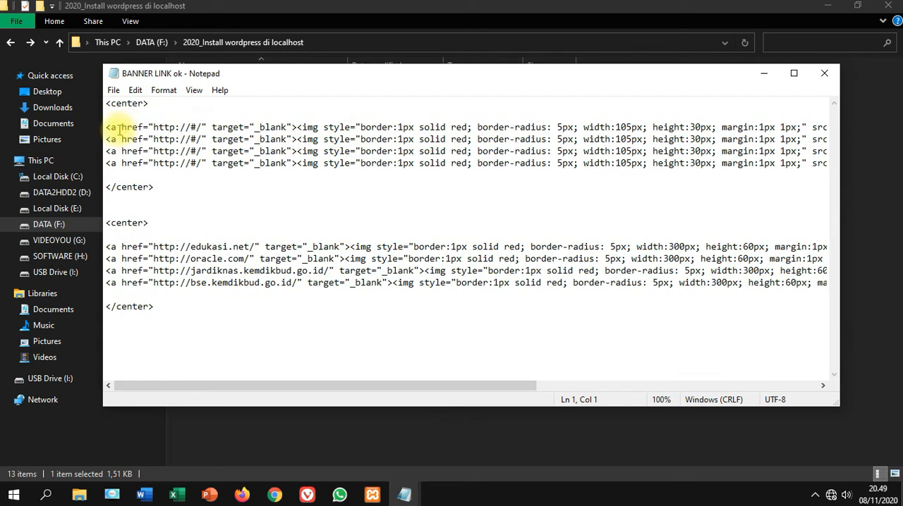
- Copy the first <center> block with its four placeholder banner links from "BANNER LINK ok" and minimize that window
left_click_drag(105, 103, 162, 186)
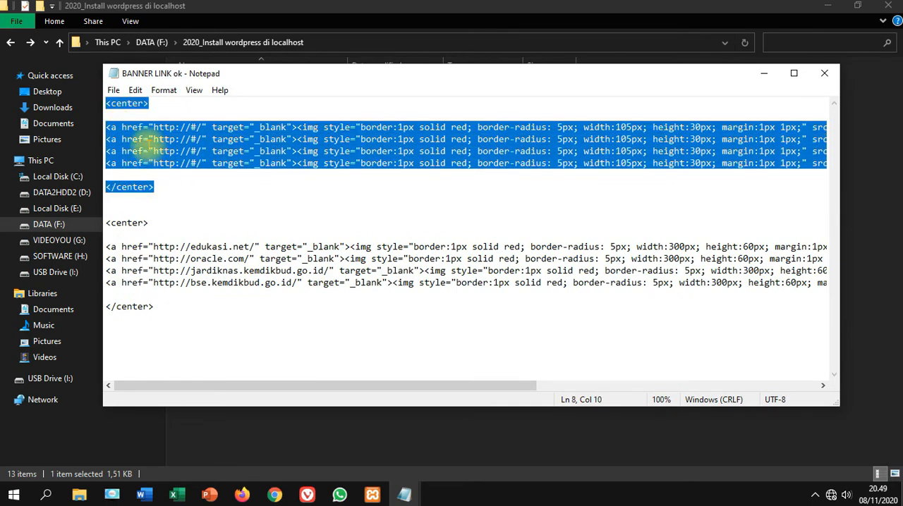
right_click(148, 145)
left_click(175, 186)
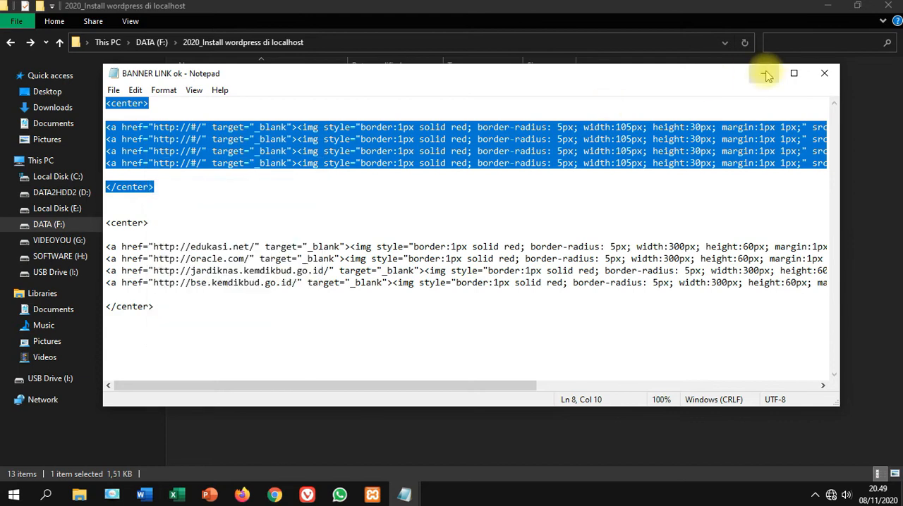
left_click(767, 73)
- Paste the copied <center> banner code below the bse URL in the untitled Notepad notes
mouse_move(406, 492)
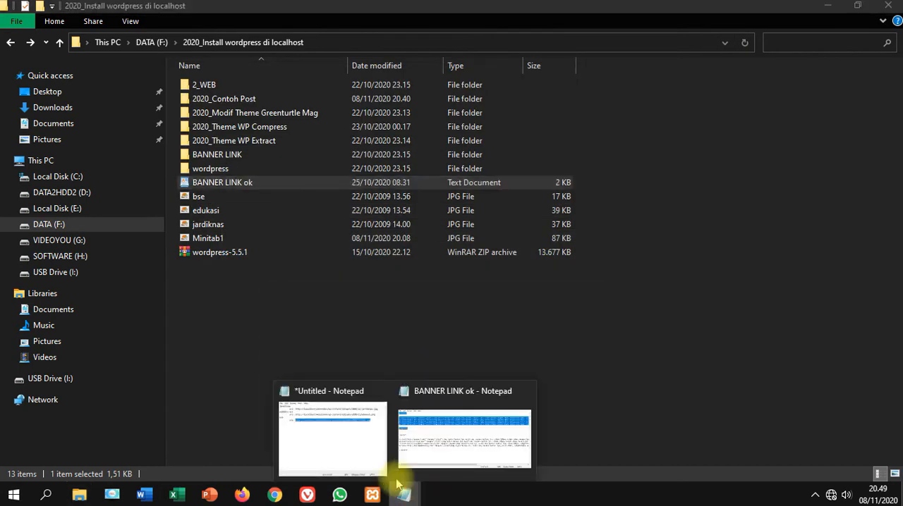
left_click(346, 470)
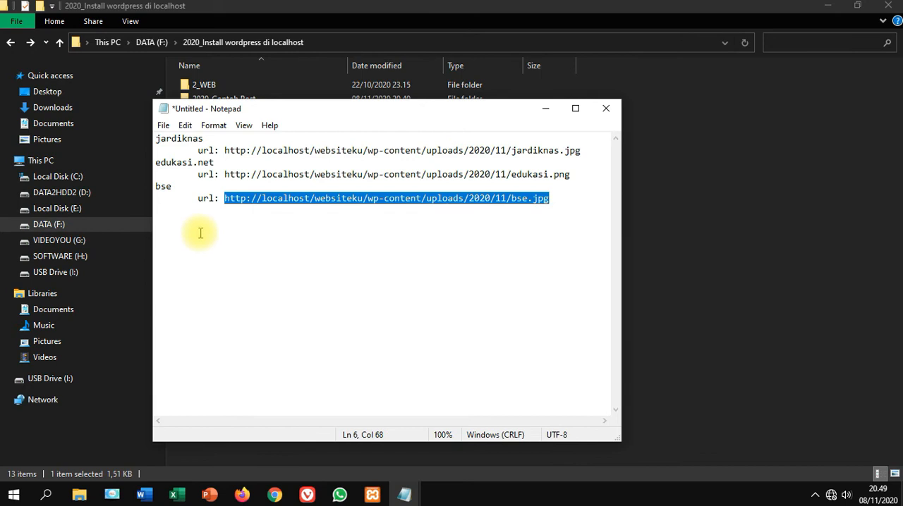
left_click(587, 200)
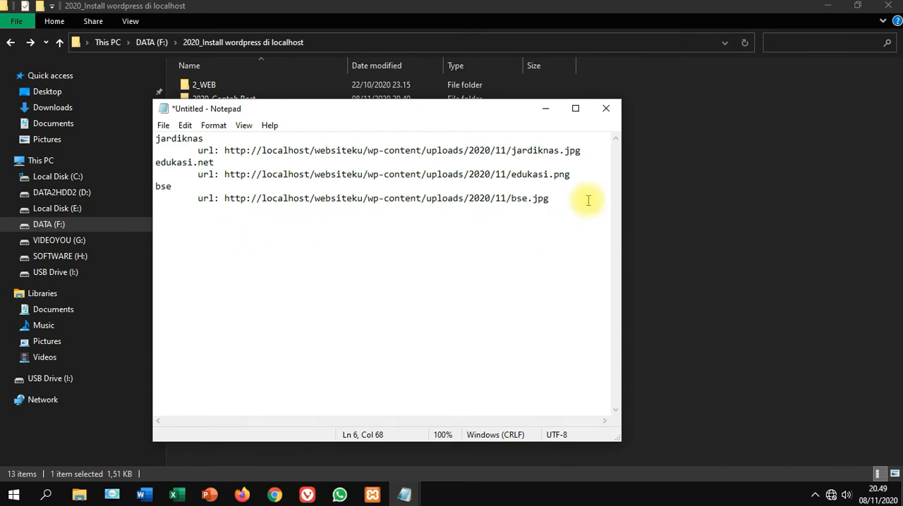
key("Return")
key("ctrl+v")
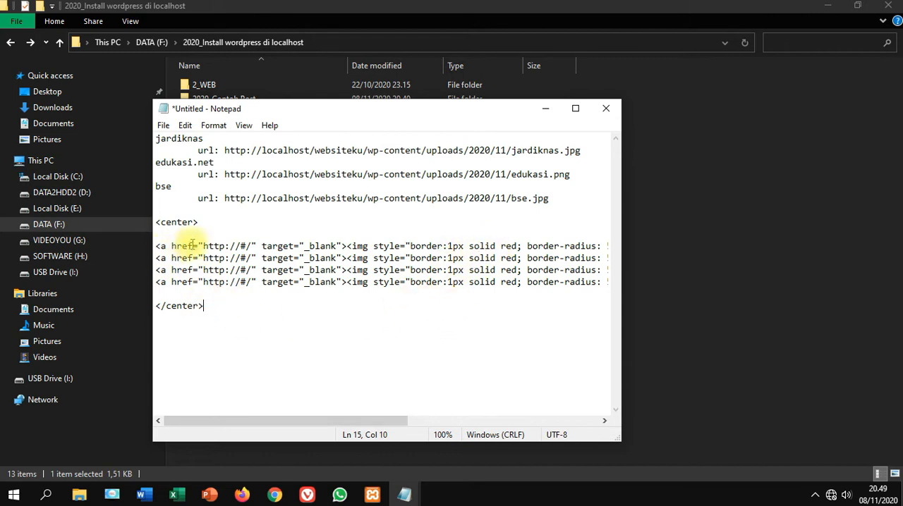
left_click_drag(203, 247, 242, 243)
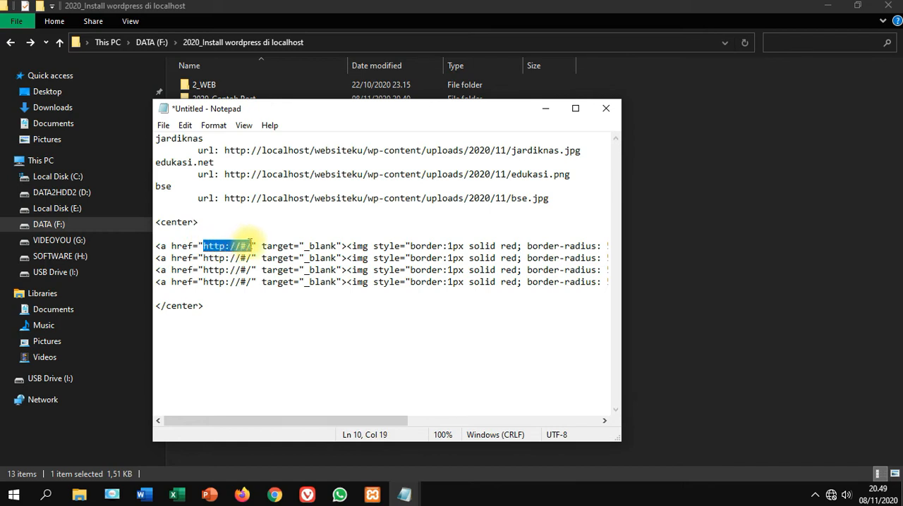
left_click(240, 245)
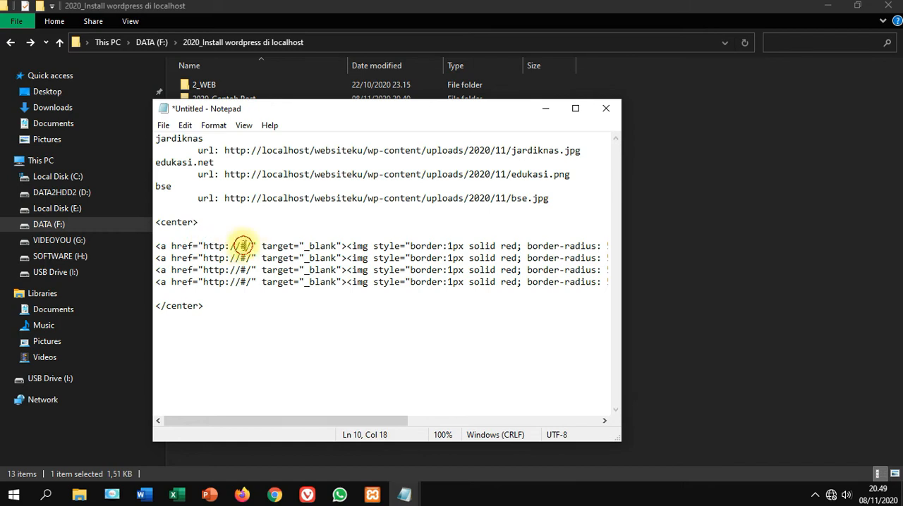
left_click_drag(203, 246, 233, 246)
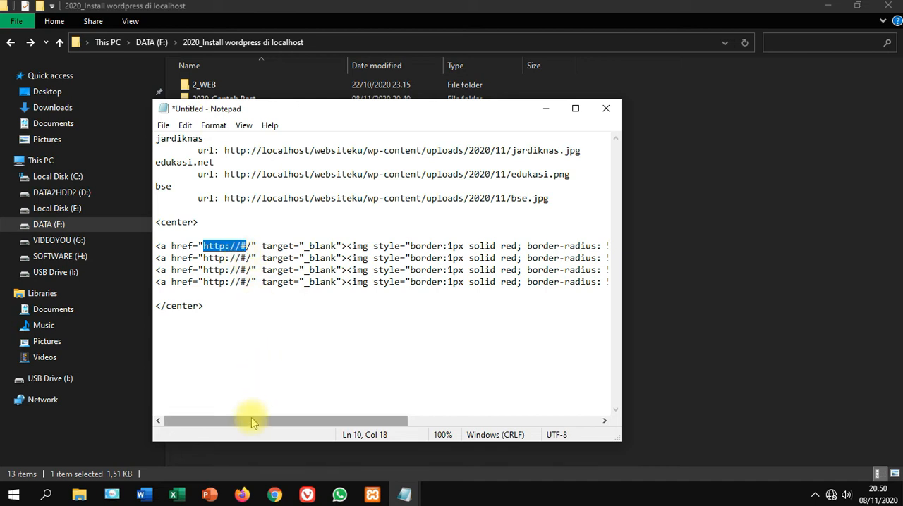
left_click_drag(252, 423, 461, 401)
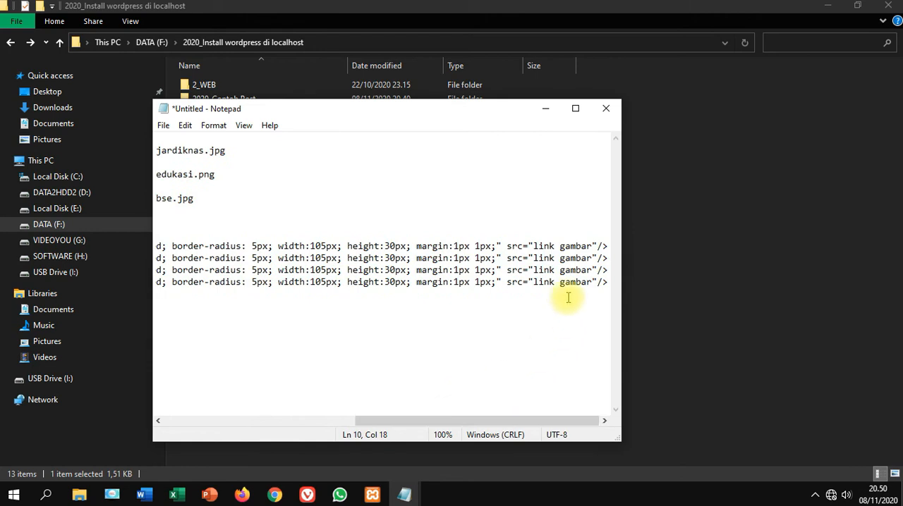
left_click_drag(534, 246, 594, 247)
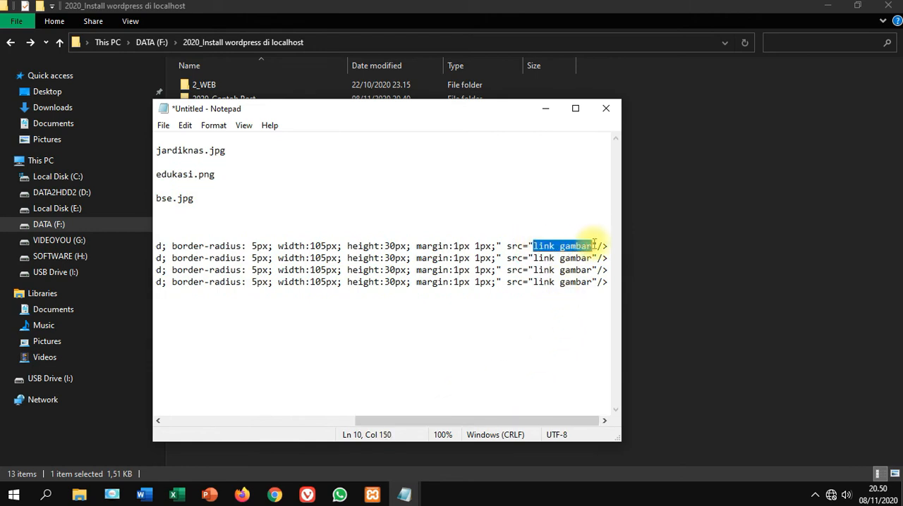
left_click_drag(470, 420, 211, 418)
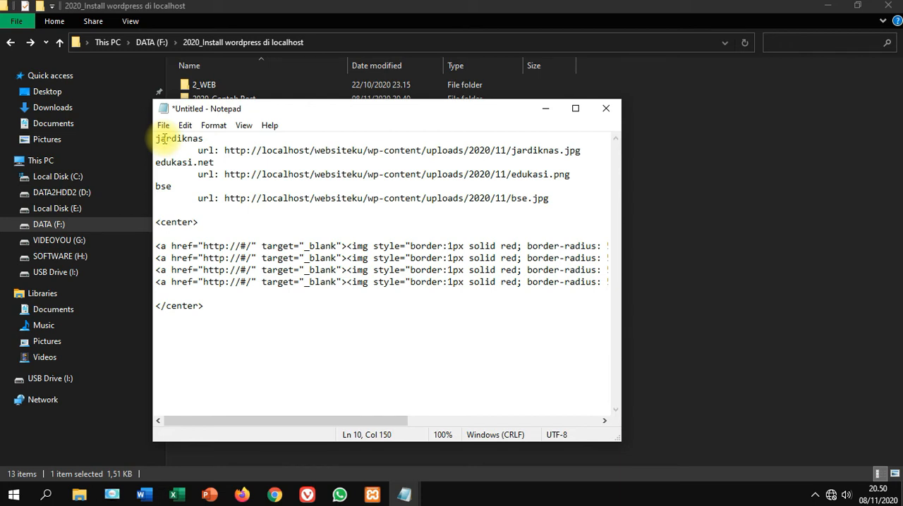
- Replace the # in the first banner line's href with "jardiknas.kemdikbud.go.id"
left_click(240, 247)
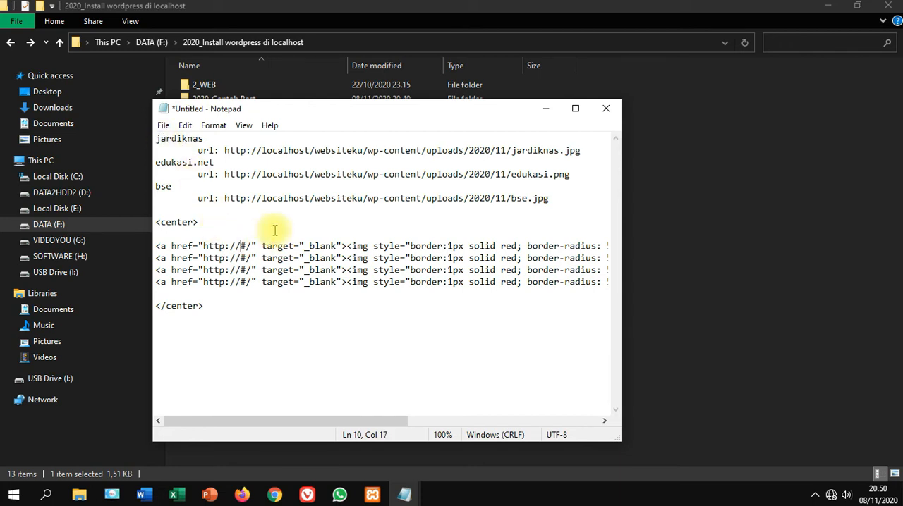
key("Delete")
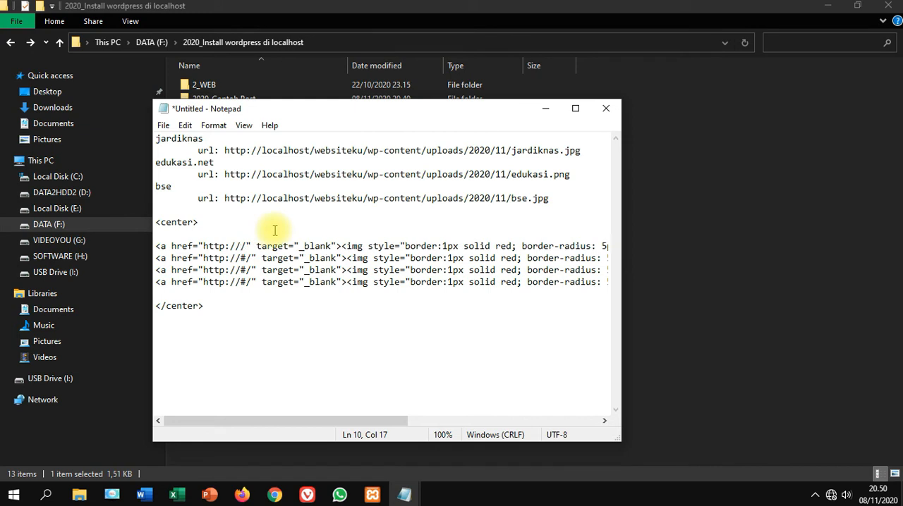
type("ja")
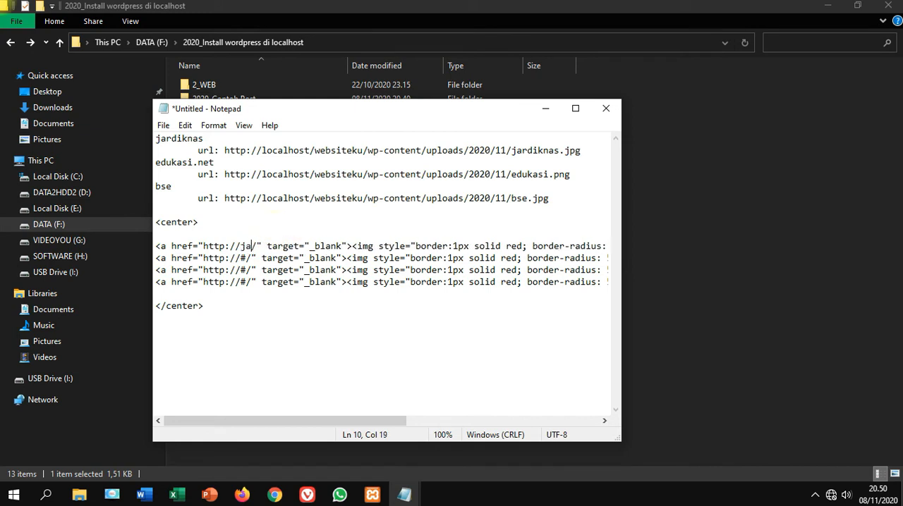
type("rdik")
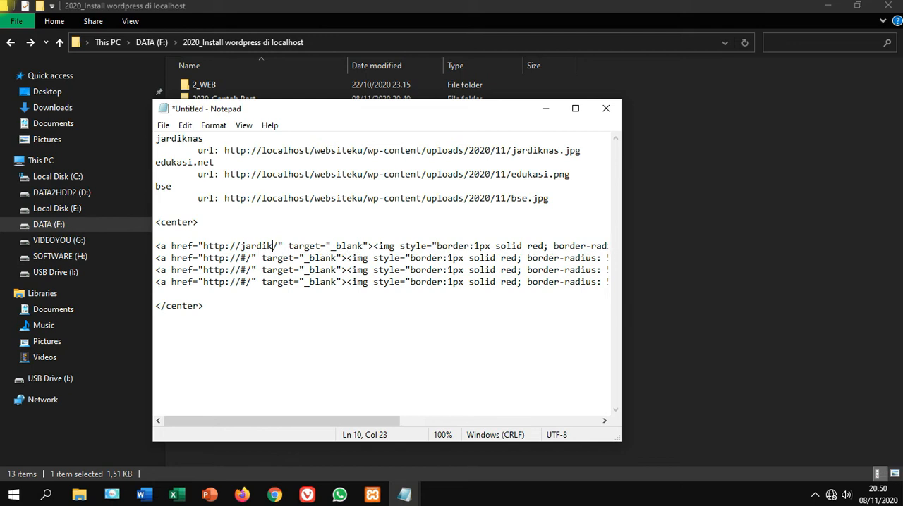
type("nas.kemdikbud.go.id")
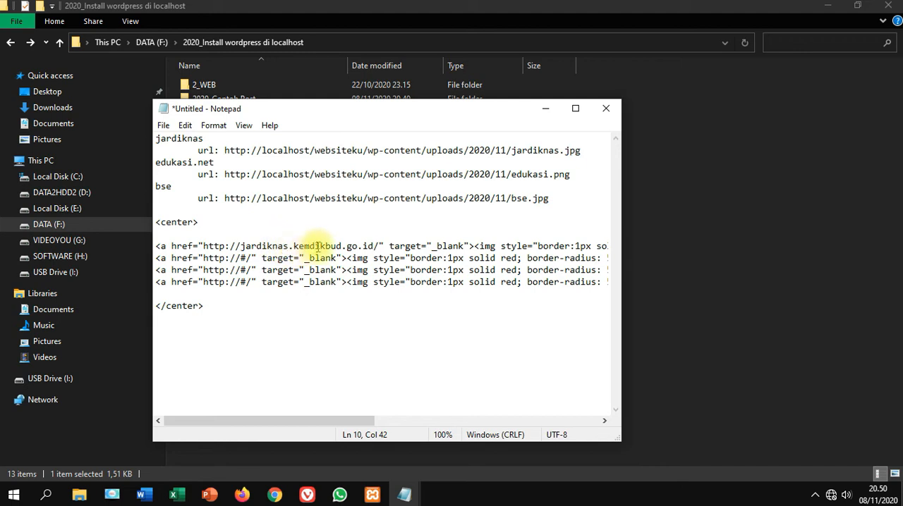
- Copy the noted jardiknas.jpg URL and put it in the first banner line's src in place of "link gambar"
left_click_drag(224, 150, 579, 153)
right_click(537, 151)
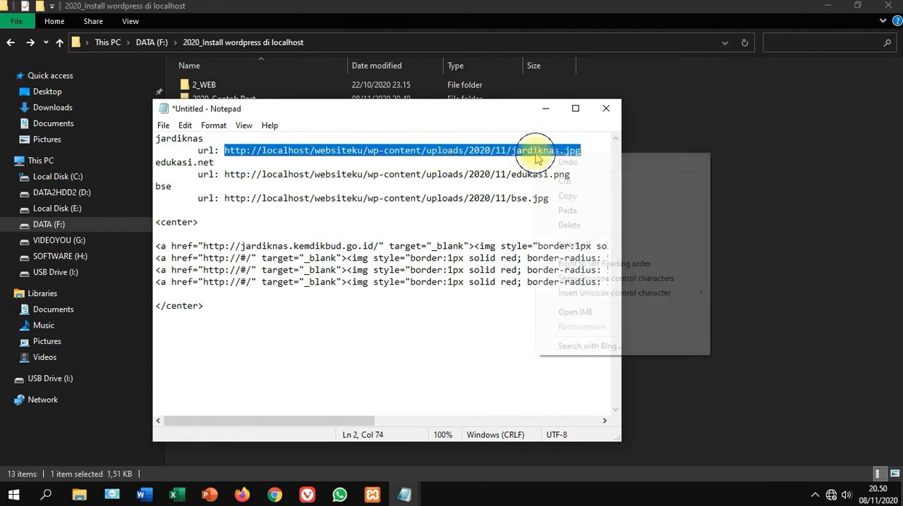
left_click(562, 197)
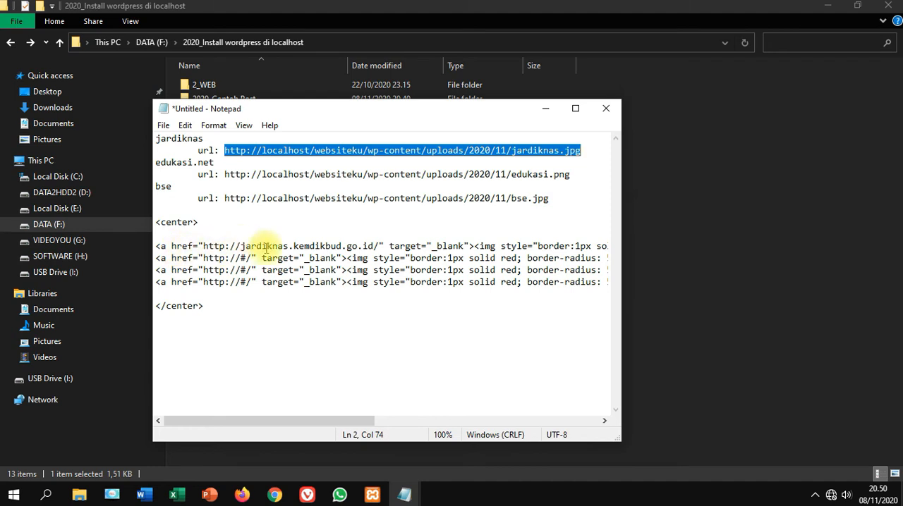
left_click_drag(256, 420, 469, 418)
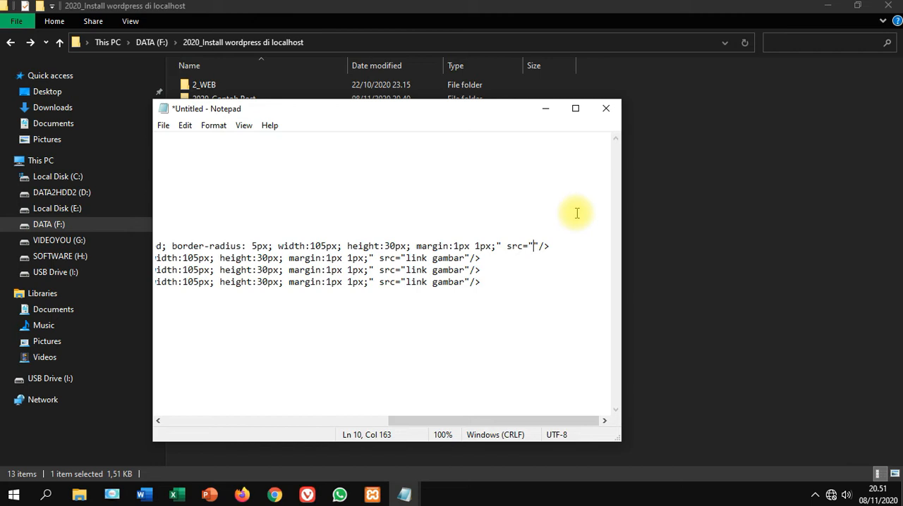
key("ctrl+v")
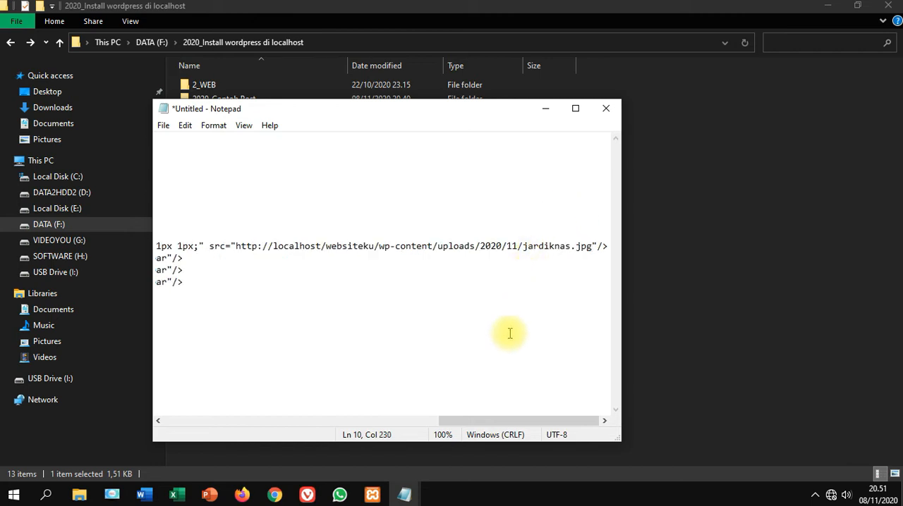
left_click_drag(488, 425, 160, 425)
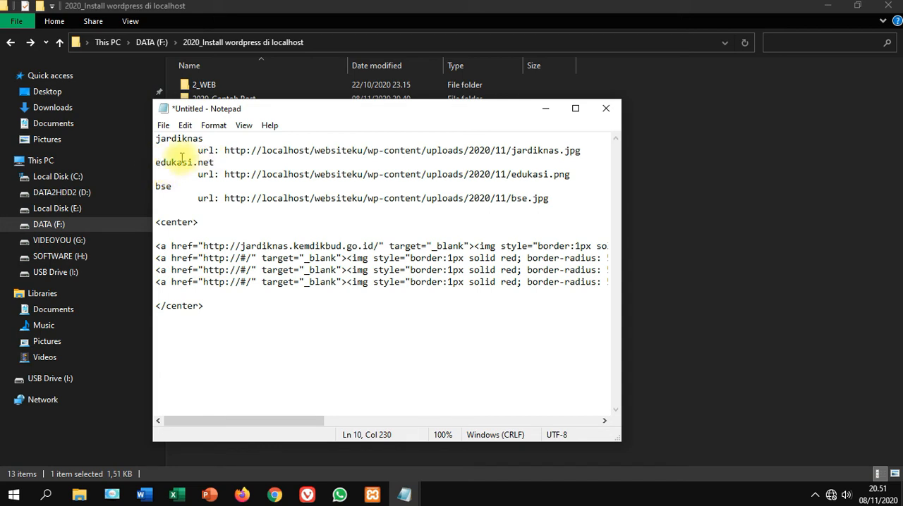
- Replace the # in the second banner line's href with the noted "edukasi.net" address
left_click(239, 259)
left_click_drag(220, 163, 156, 163)
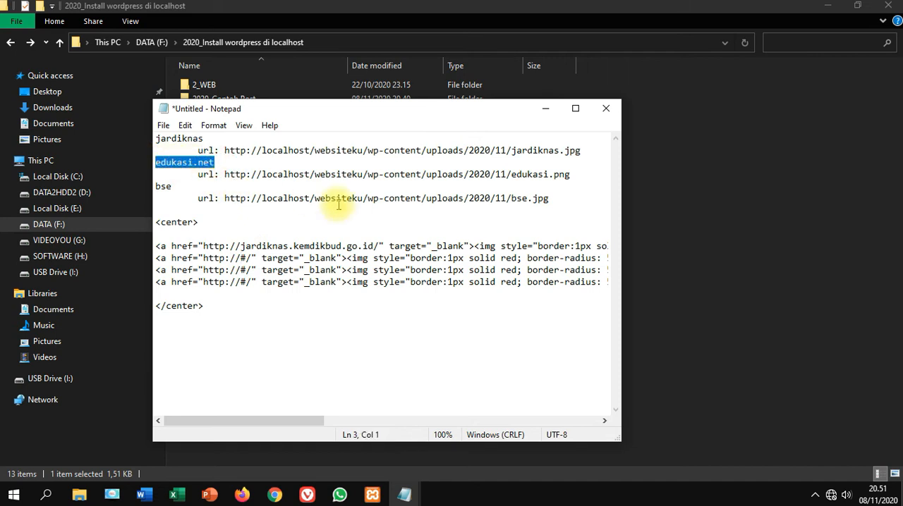
left_click(246, 258)
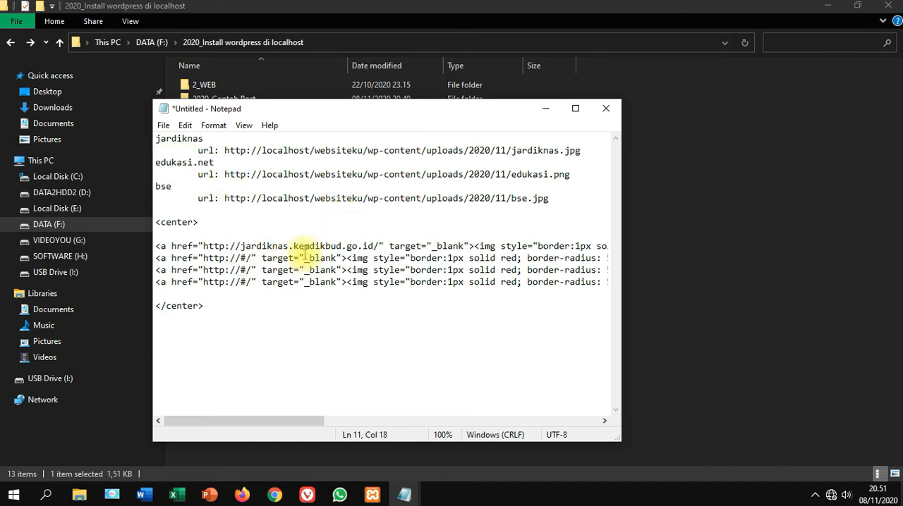
key("BackSpace")
key("ctrl+v")
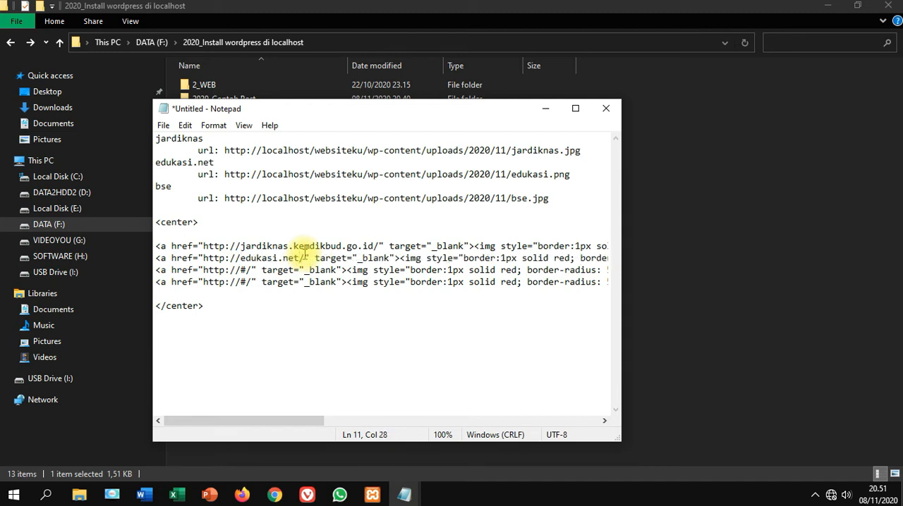
- Copy the noted edukasi.png URL and put it in the second banner line's src in place of "link gambar"
left_click_drag(224, 175, 573, 174)
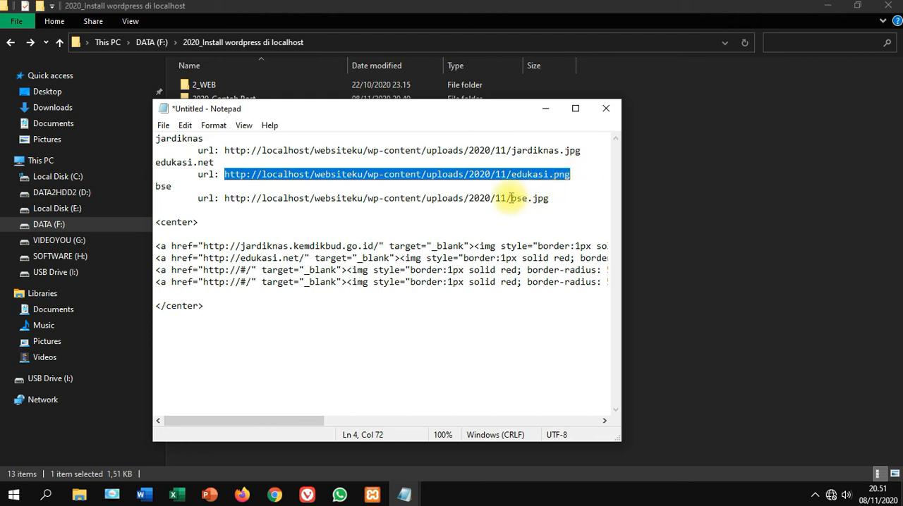
right_click(494, 174)
left_click(524, 216)
left_click_drag(282, 421, 515, 421)
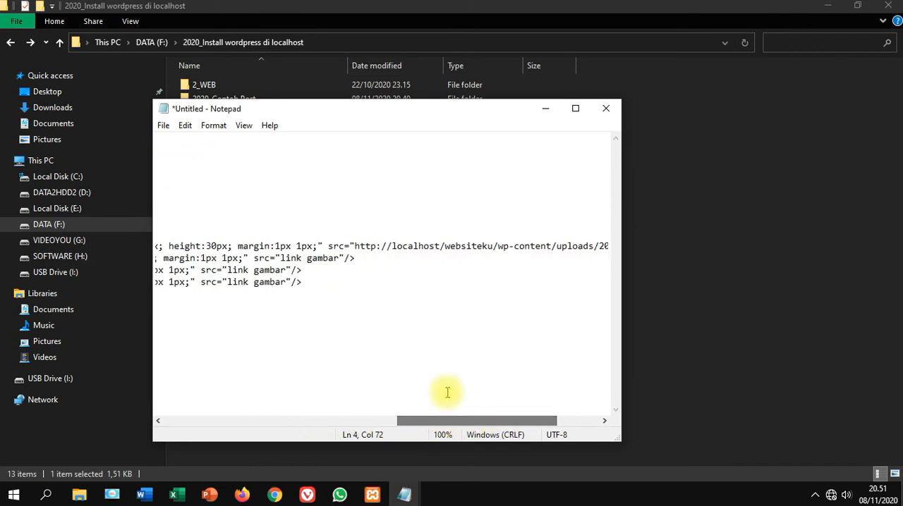
left_click(282, 258)
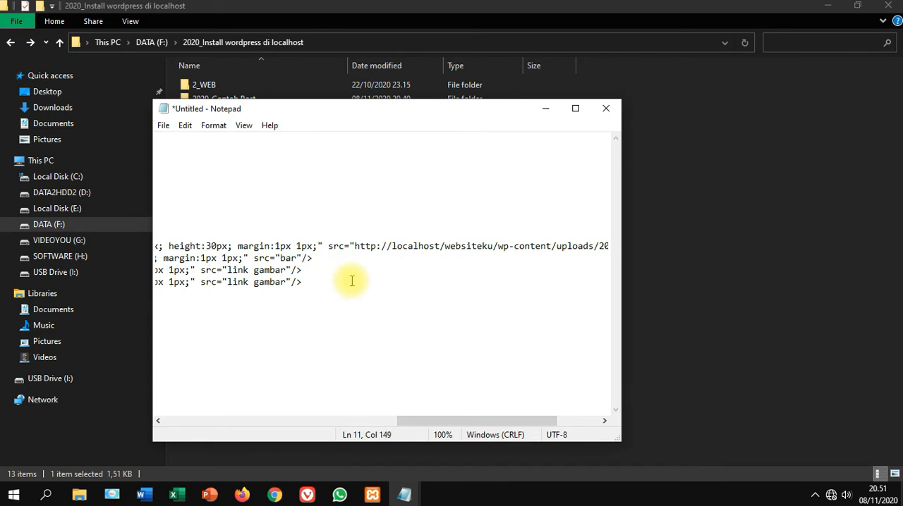
key("ctrl+v")
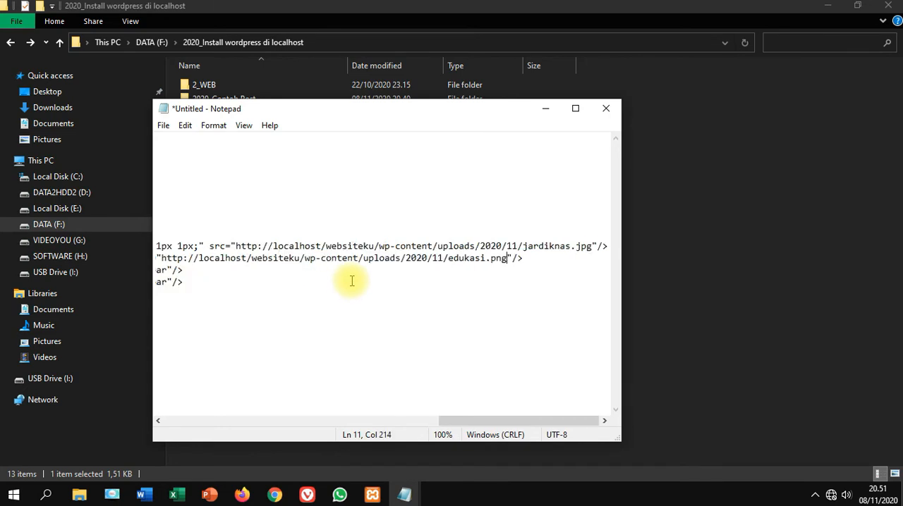
- Replace the # in the third banner line's href with "bse.kemdikbud.go.id"
left_click_drag(556, 421, 238, 389)
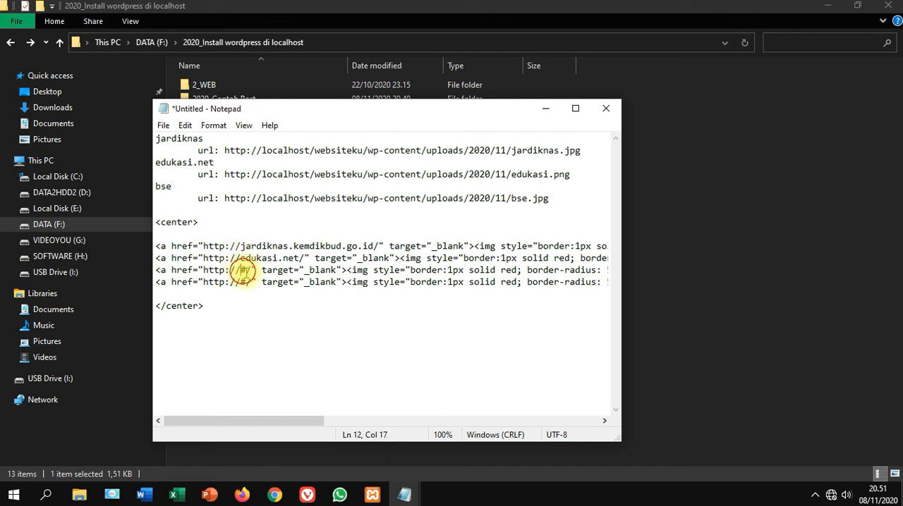
left_click_drag(242, 270, 247, 271)
type("bse")
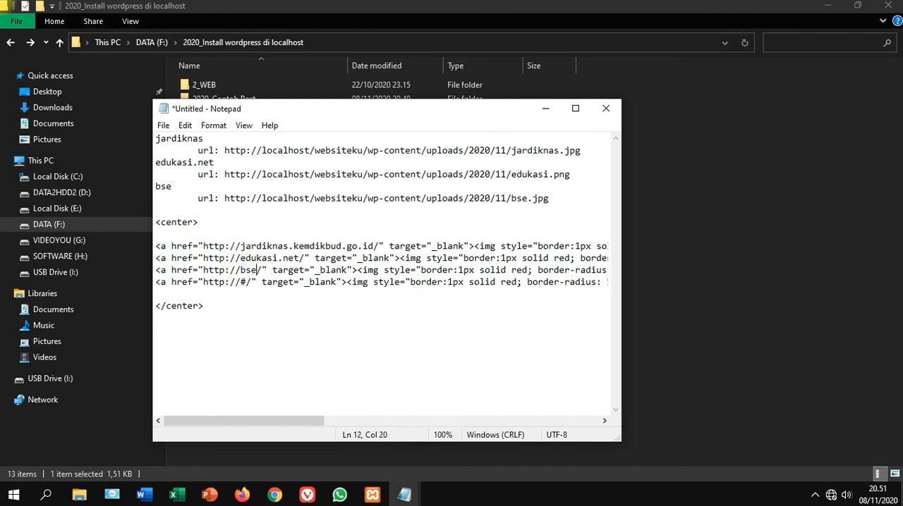
type(".kemdik")
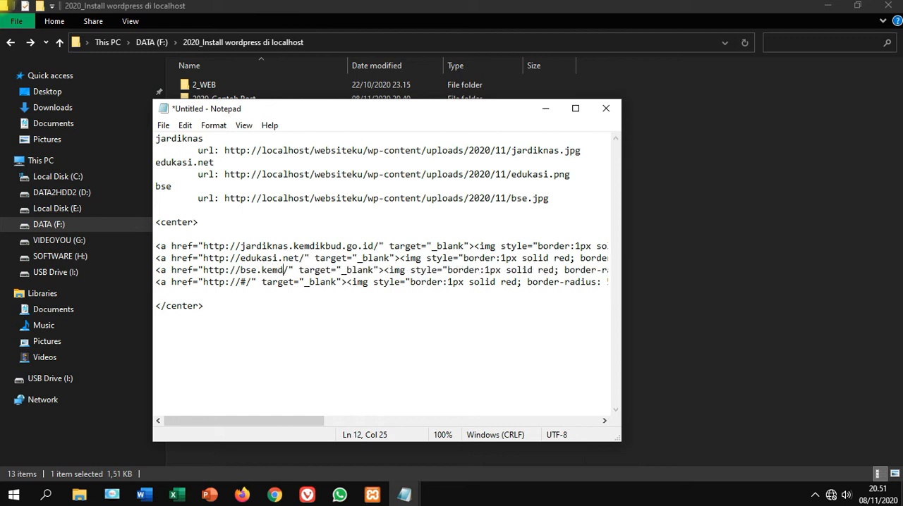
type("bud")
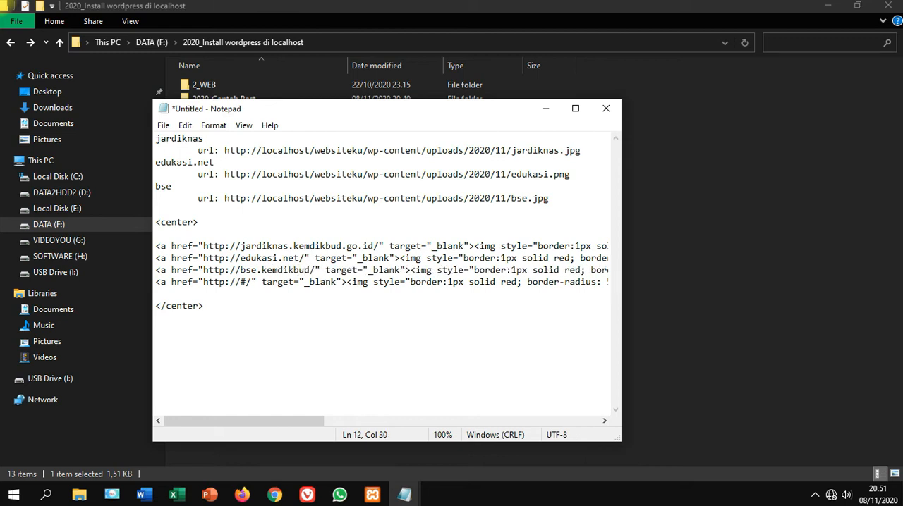
type(".go.id")
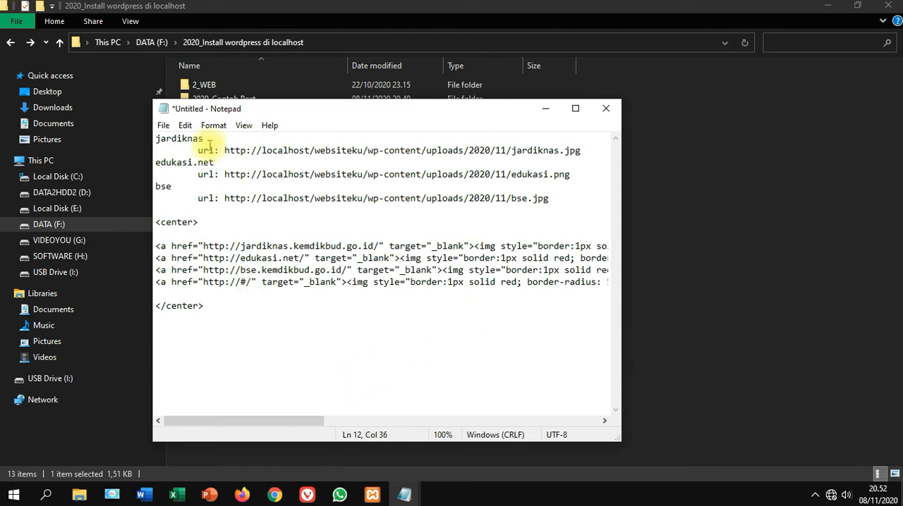
- Copy the noted bse.jpg URL and put it in the third banner line's src in place of "link gambar"
left_click_drag(224, 198, 529, 208)
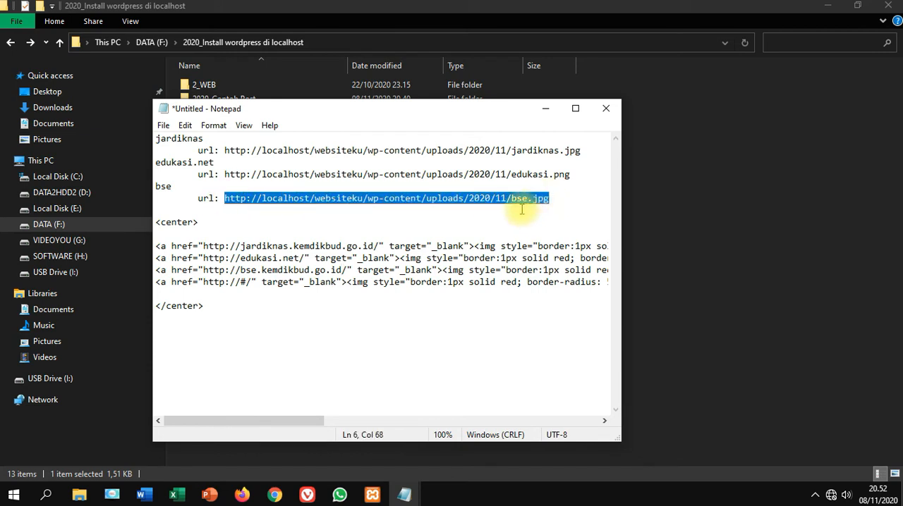
left_click_drag(298, 419, 511, 412)
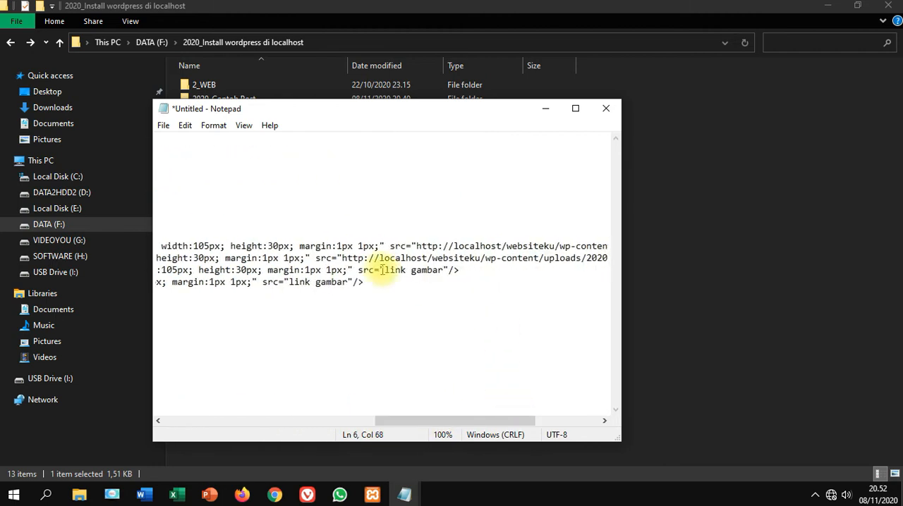
left_click(385, 270)
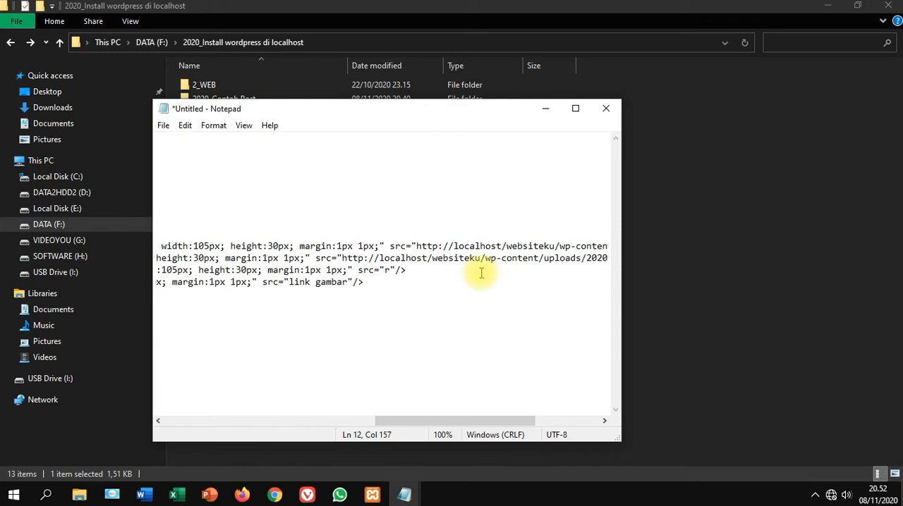
key("ctrl+v")
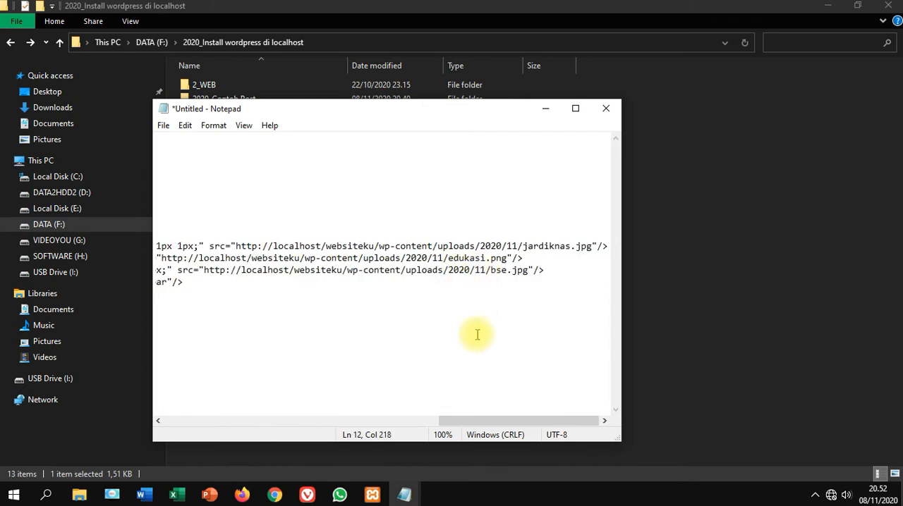
- Delete the unused fourth banner line that still has the # link and "link gambar" placeholders
left_click_drag(439, 421, 157, 411)
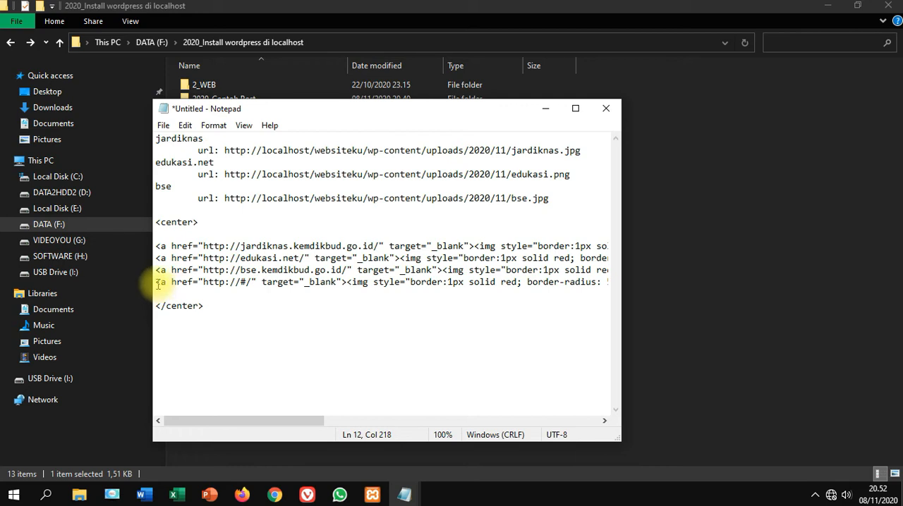
left_click_drag(156, 282, 432, 282)
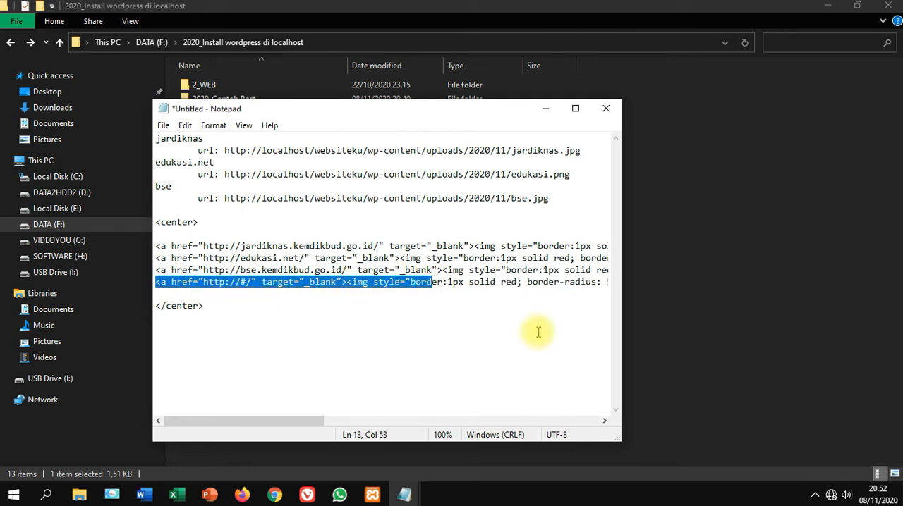
key("shift+Right")
key("shift+Right")
key("shift+Right")
key("shift+Right")
key("shift+Right")
key("shift+Right")
key("shift+Right")
key("shift+Right")
key("shift+Right")
key("shift+Right")
key("shift+Right")
key("shift+Right")
key("shift+Right")
key("shift+Right")
key("shift+Right")
key("shift+Right")
key("shift+Right")
key("shift+Right")
key("shift+Right")
key("shift+Right")
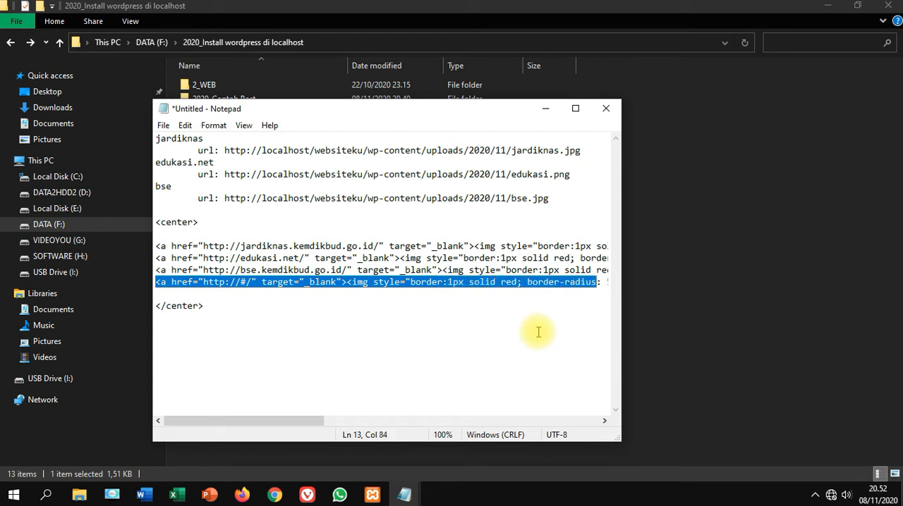
key("shift+Right")
key("shift+Right")
key("shift+Right")
key("shift+Right")
key("shift+Right")
key("shift+Right")
key("shift+Right")
key("shift+Right")
key("shift+Right")
key("shift+Right")
key("shift+Right")
key("shift+Right")
key("shift+Right")
key("shift+Right")
key("shift+Right")
key("shift+Right")
key("shift+Right")
key("shift+Right")
key("shift+Right")
key("shift+Right")
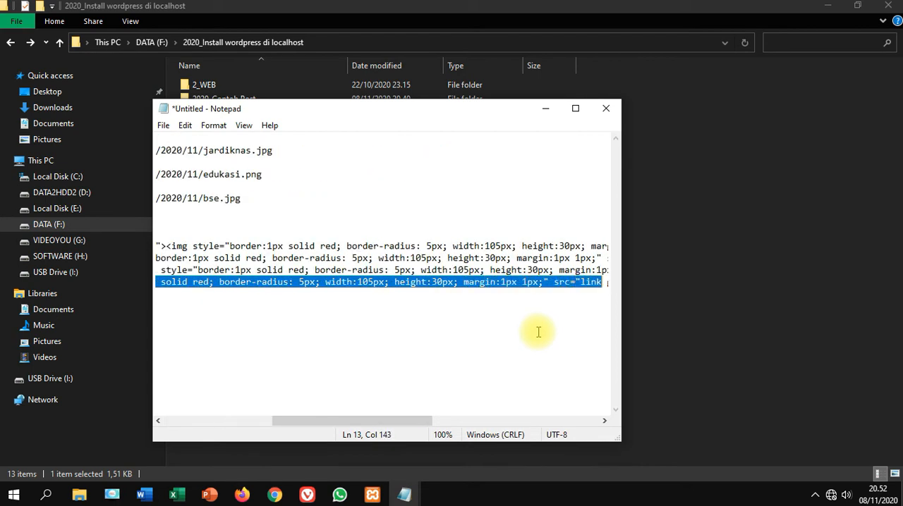
key("shift+Down")
key("shift+Down")
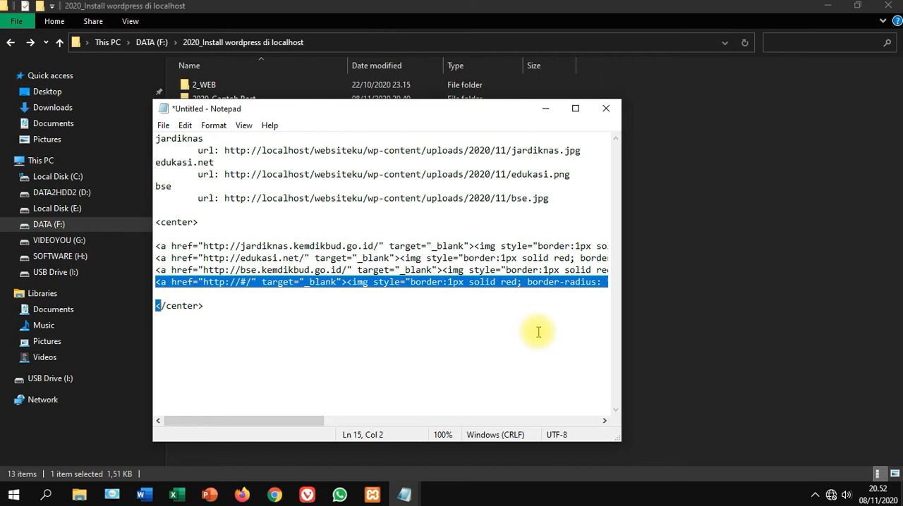
key("shift+Left")
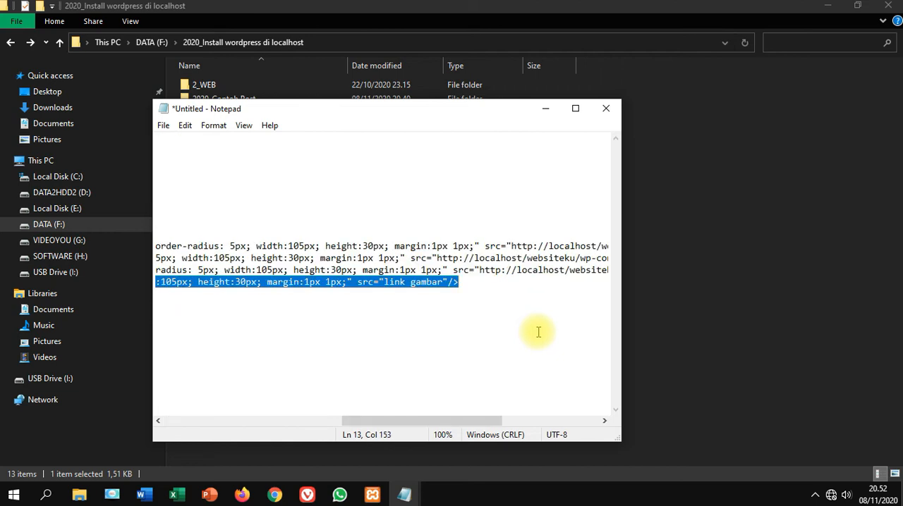
key("Delete")
key("Delete")
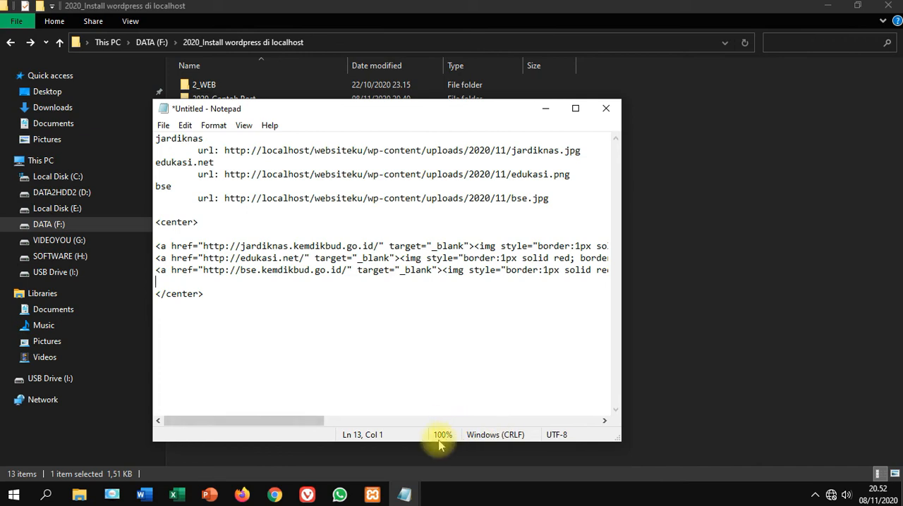
- Copy the whole banner code block from <center> through </center>
left_click_drag(157, 223, 200, 223)
left_click_drag(206, 294, 155, 294)
left_click(166, 222)
left_click(203, 295)
left_click_drag(157, 223, 203, 294)
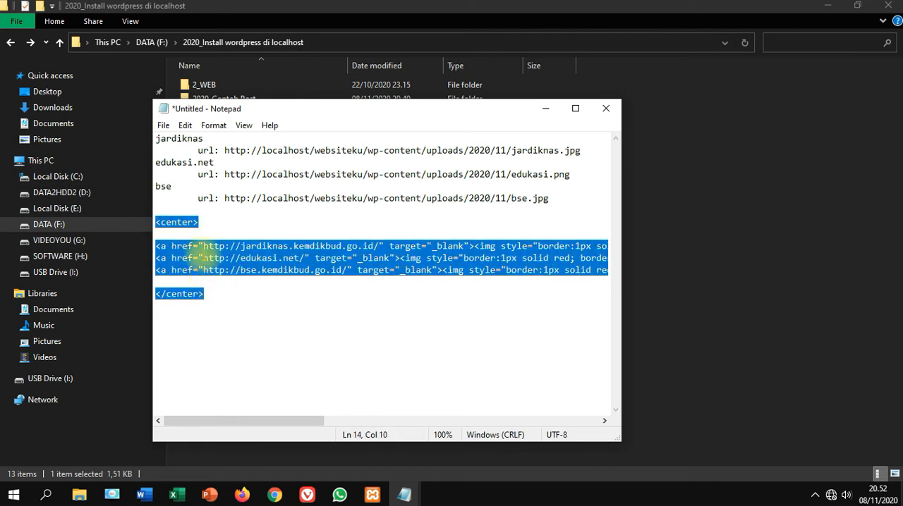
right_click(203, 256)
left_click(229, 297)
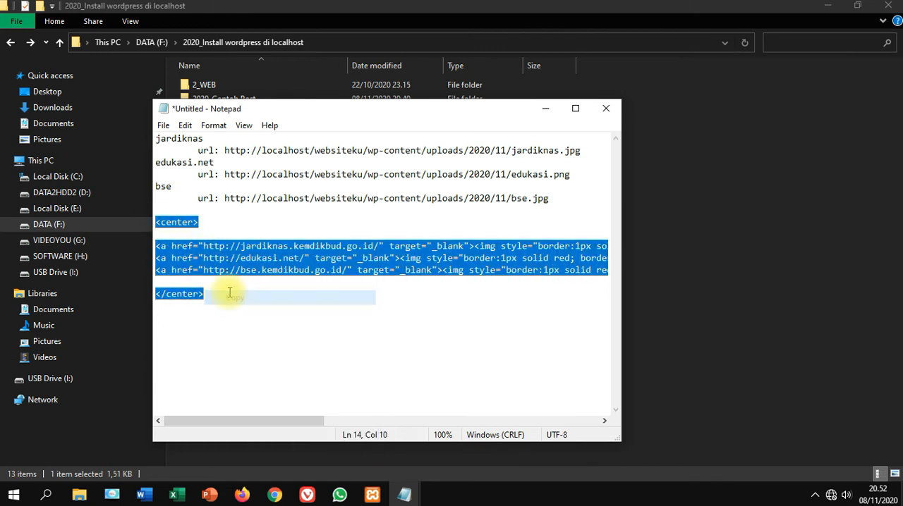
- Switch to the WordPress Widgets page in Chrome and paste the banner code into the sidebar Text widget's HTML content
left_click(275, 494)
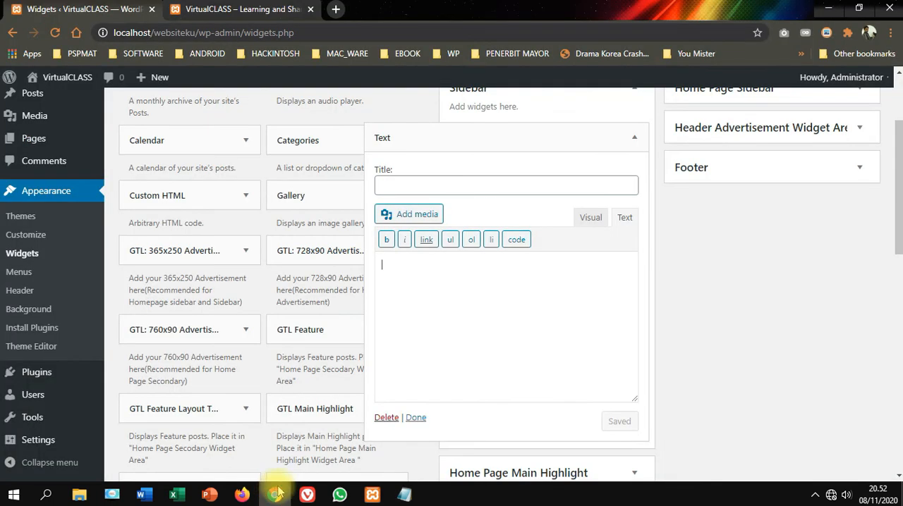
right_click(420, 268)
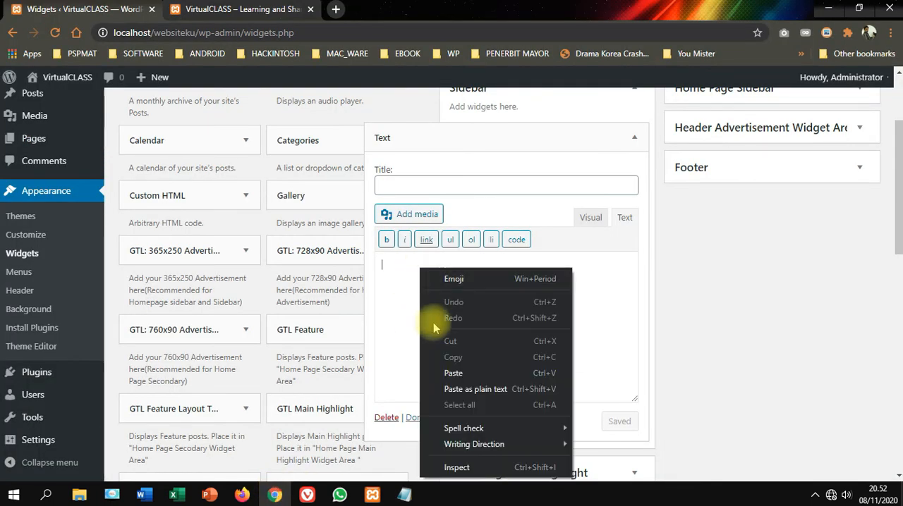
left_click(481, 368)
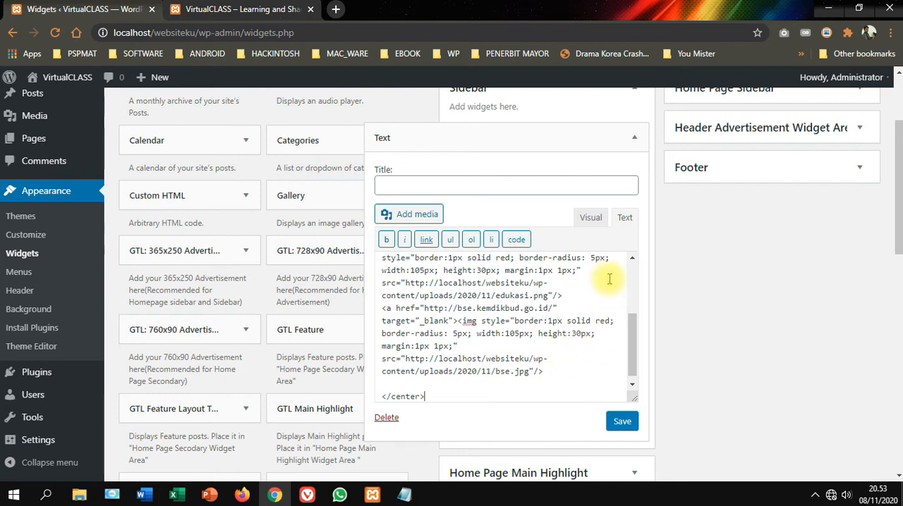
- Remove the blank line above the banners in the Text widget's visual view and return to its HTML view
left_click(590, 217)
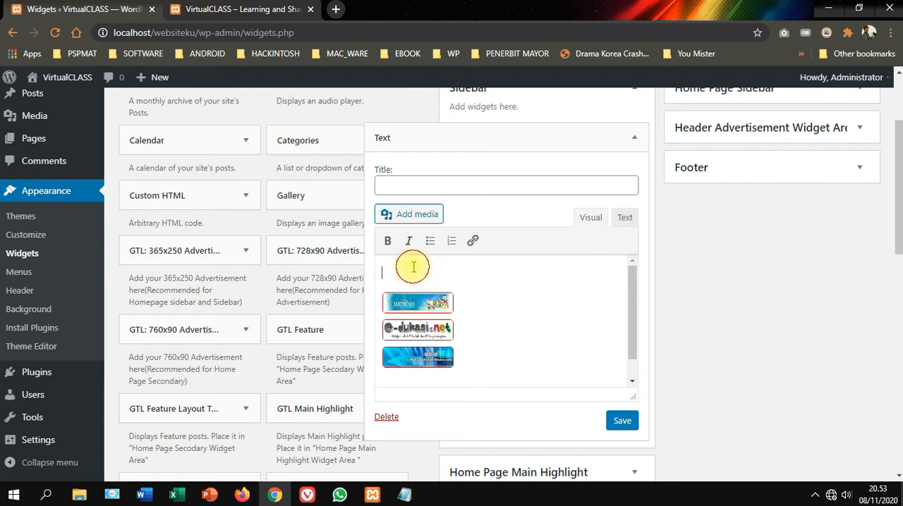
key("Delete")
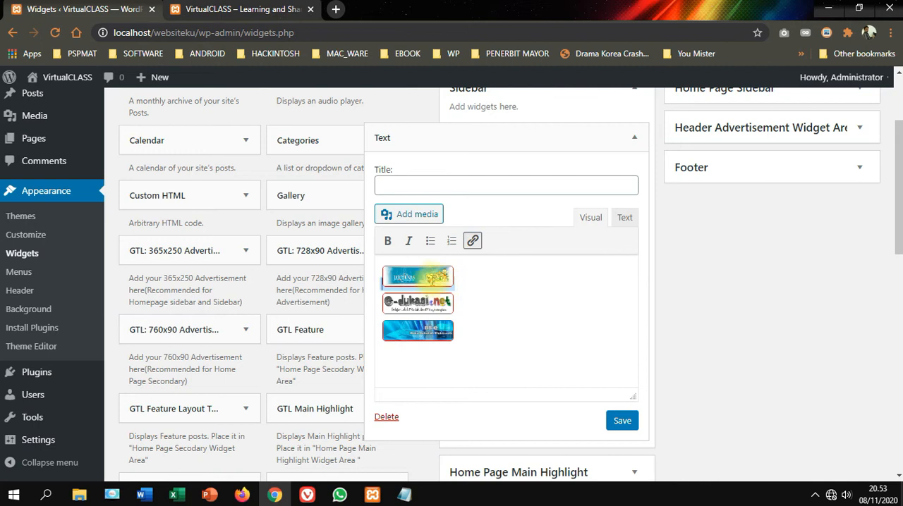
left_click(623, 219)
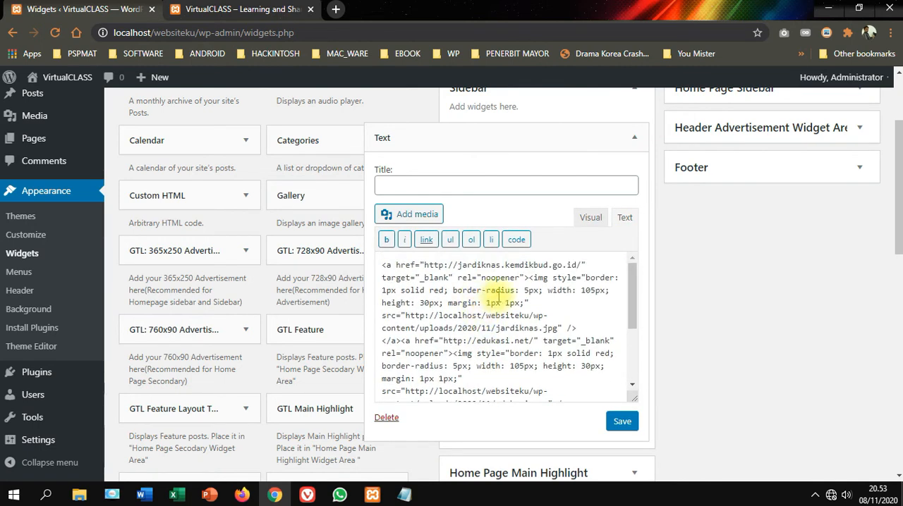
- Check the width and height values in the first banner's img style and save the Text widget
scroll(460, 296, "up", 1)
scroll(540, 343, "up", 3)
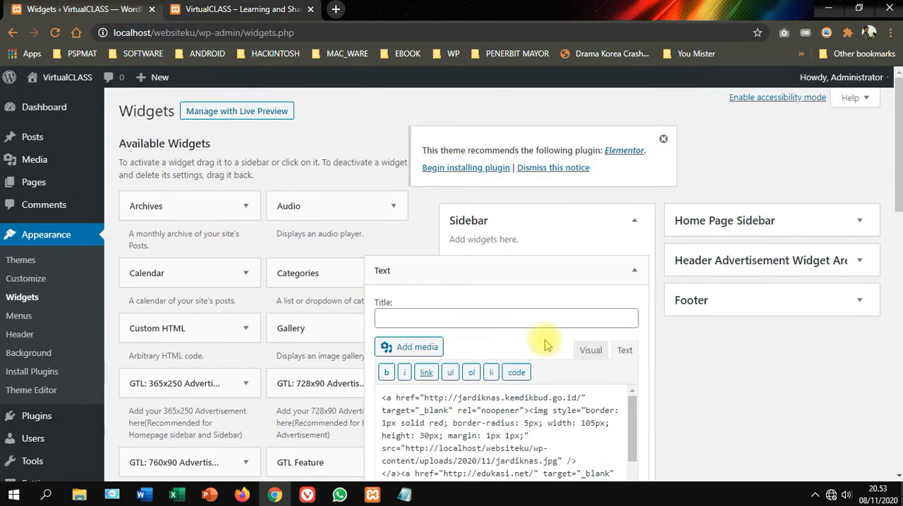
scroll(773, 372, "down", 4)
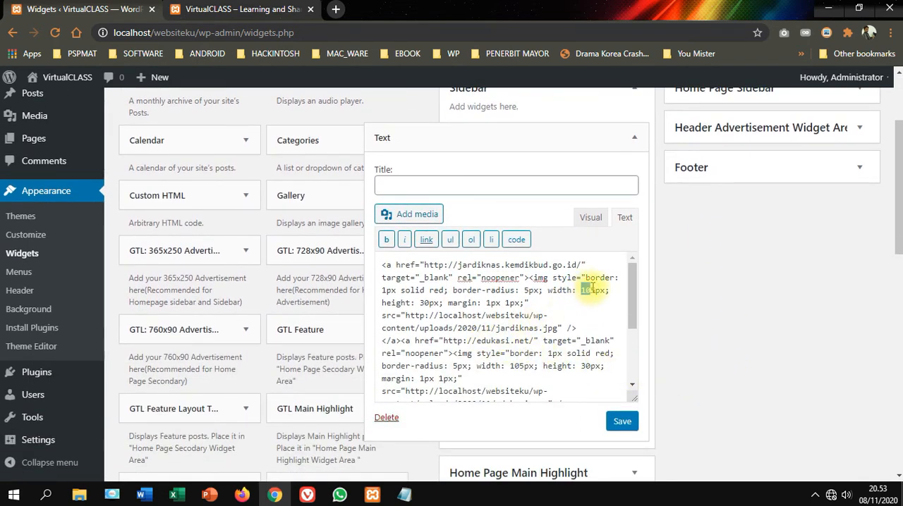
double_click(427, 303)
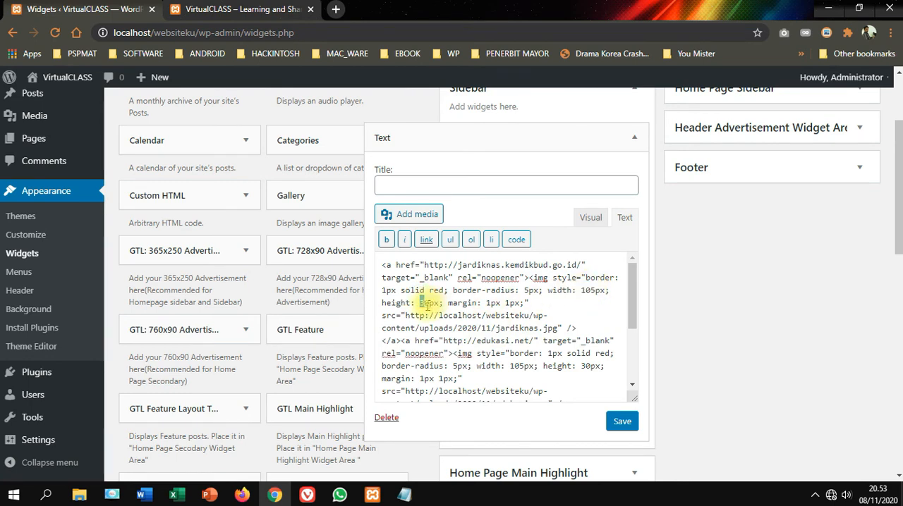
scroll(630, 333, "down", 1)
left_click(620, 356)
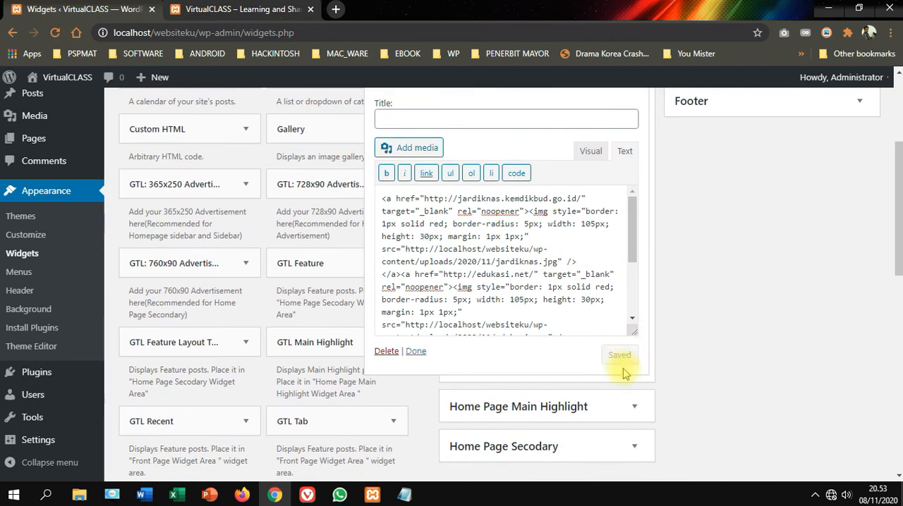
- Reload the VirtualCLASS front page and check the banners in its sidebar
left_click(197, 14)
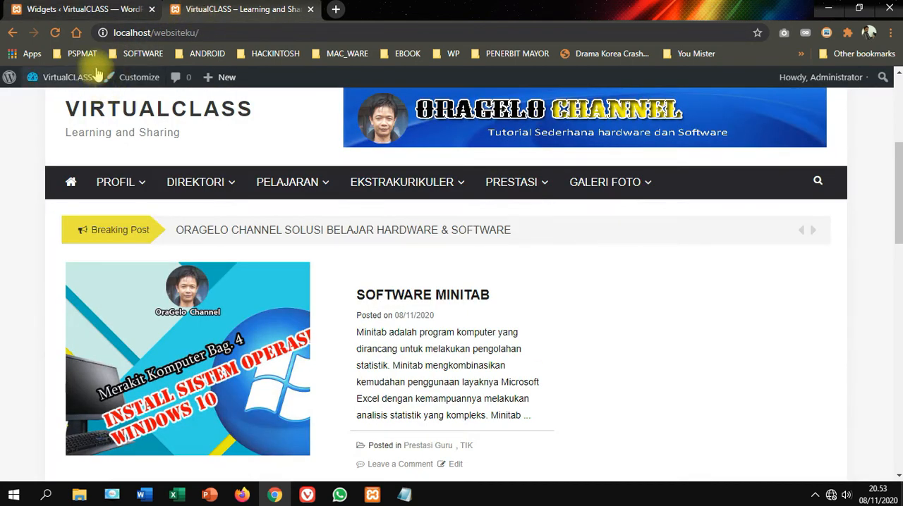
mouse_move(92, 77)
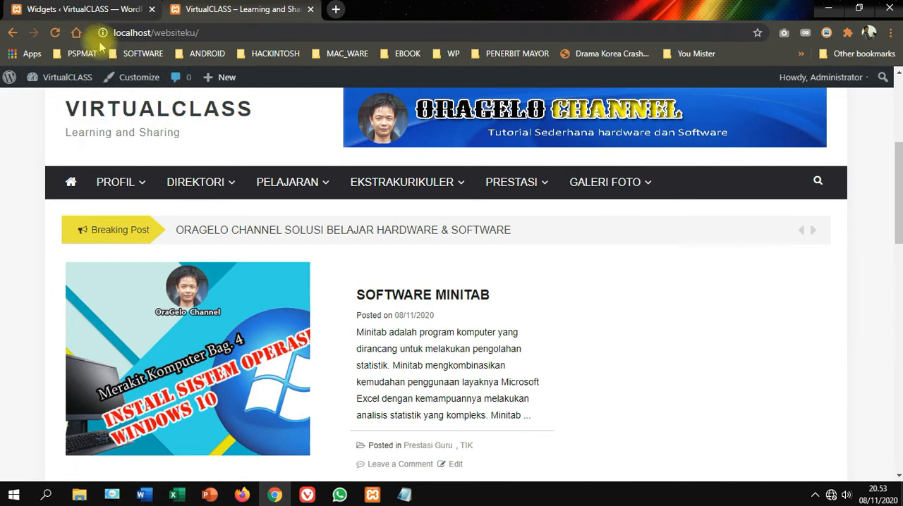
left_click(55, 33)
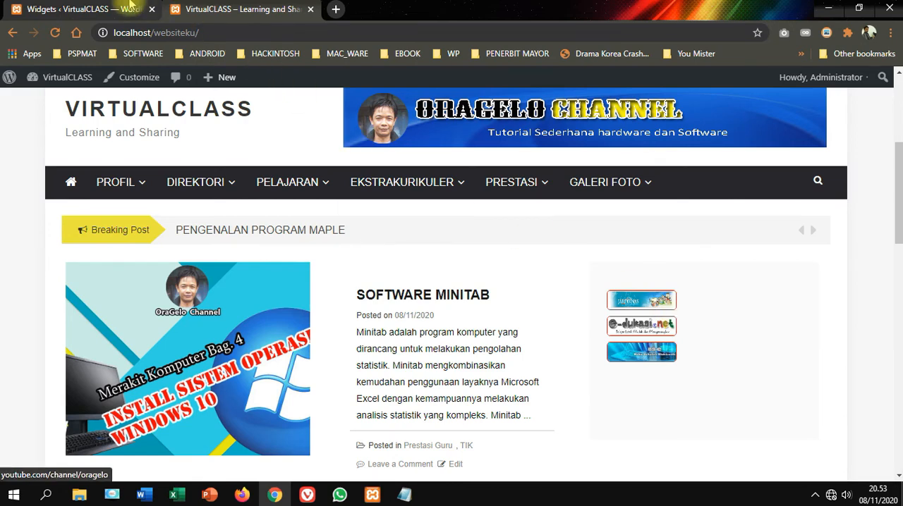
- Return to the Widgets page and title the sidebar Text widget BANNER LINK
left_click(106, 9)
scroll(569, 258, "up", 3)
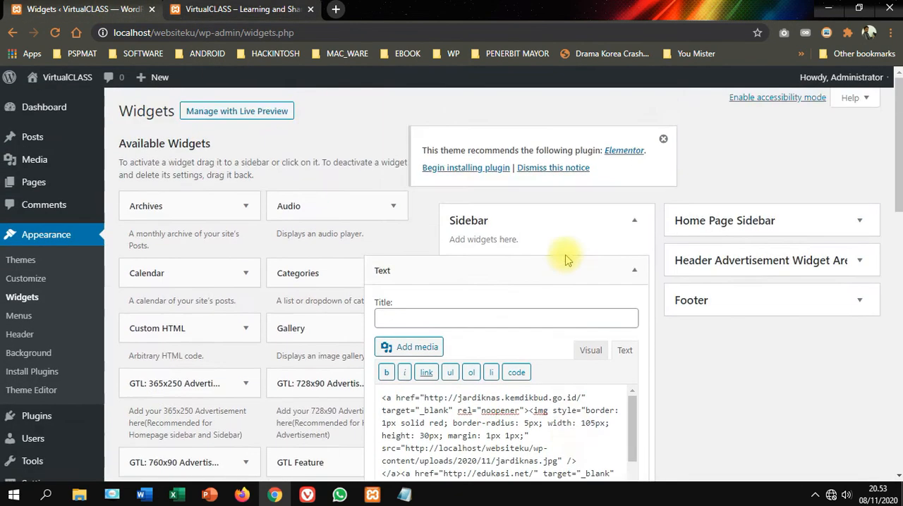
scroll(557, 254, "down", 2)
left_click(466, 187)
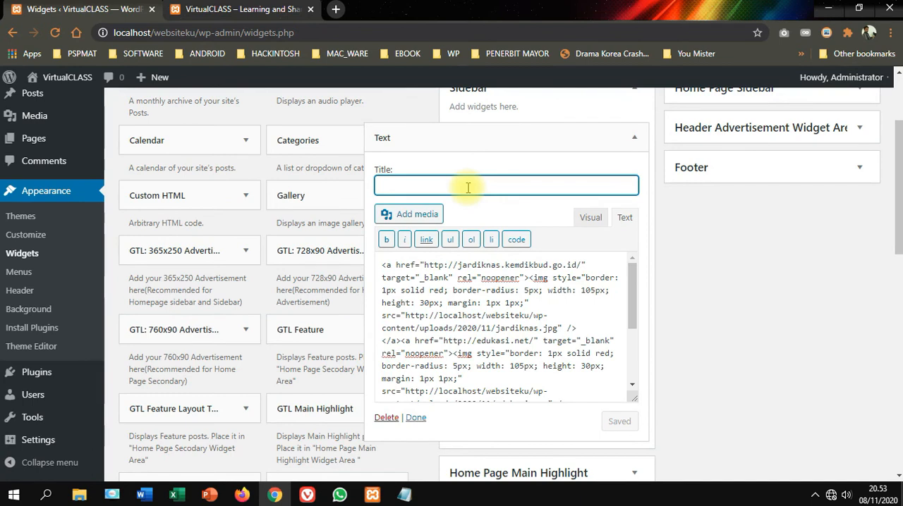
type("BANNER LINK")
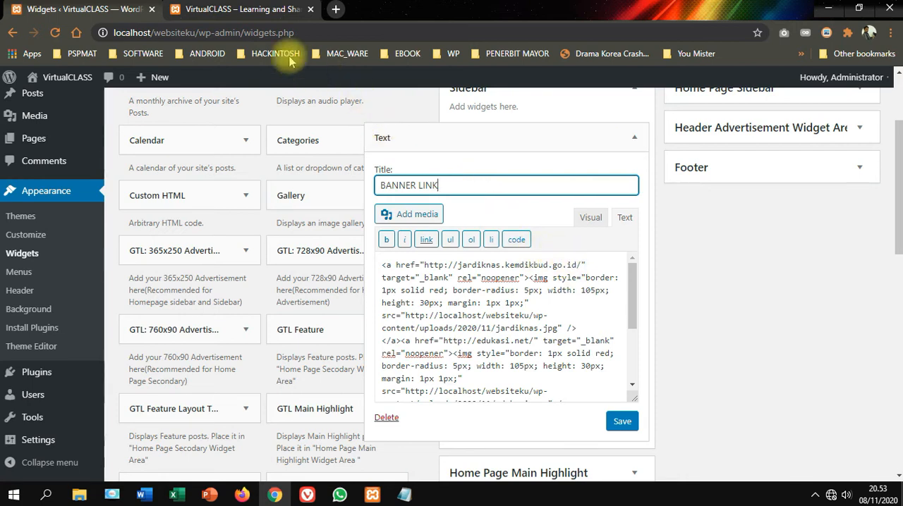
- Set the jardiknas banner's img style to width 300px and height 50px, and save the Text widget
left_click(243, 10)
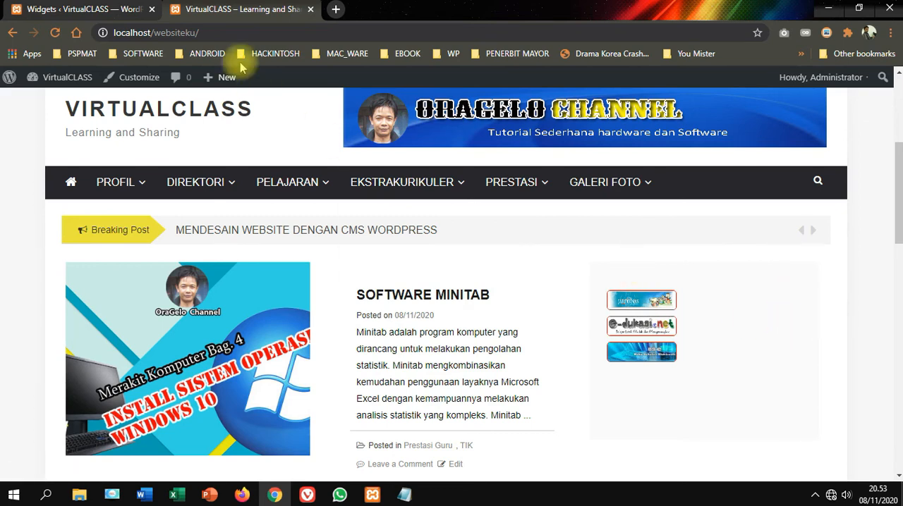
left_click(97, 13)
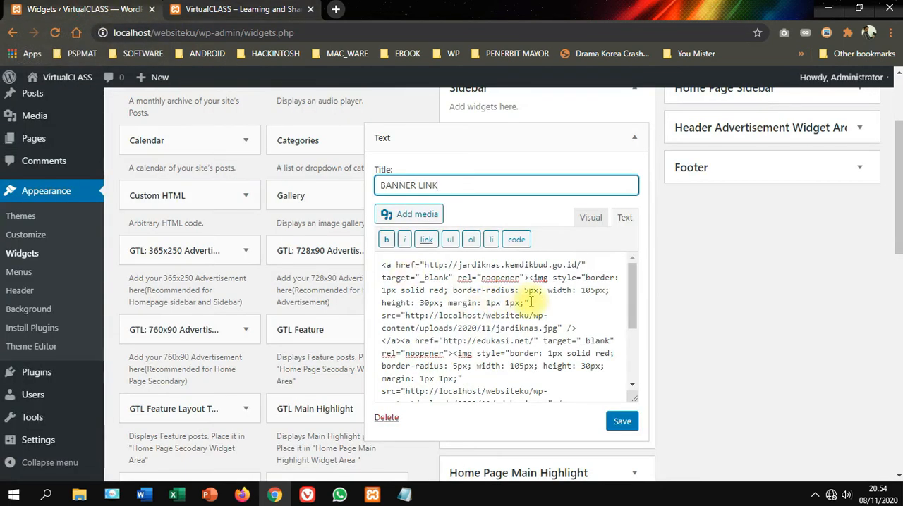
left_click(581, 290)
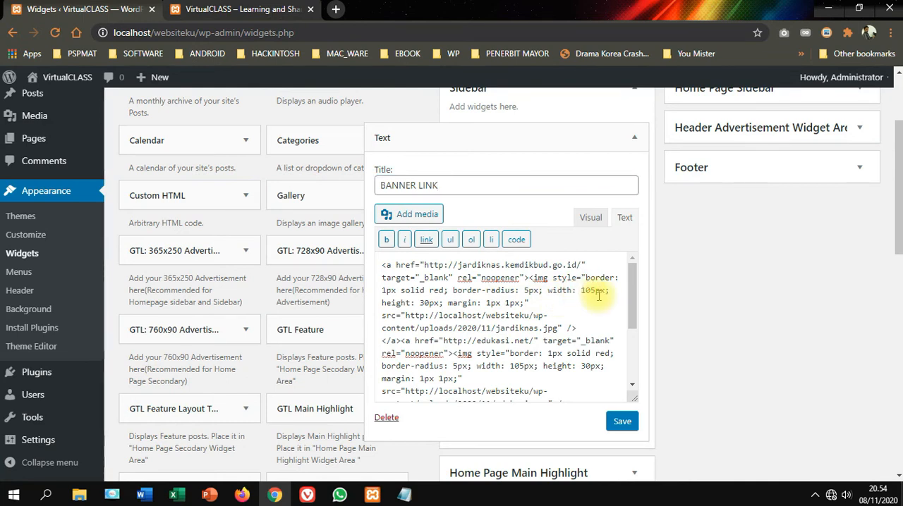
key("Delete")
key("Delete")
left_click(598, 295)
left_click(423, 305)
key("BackSpace")
type("5")
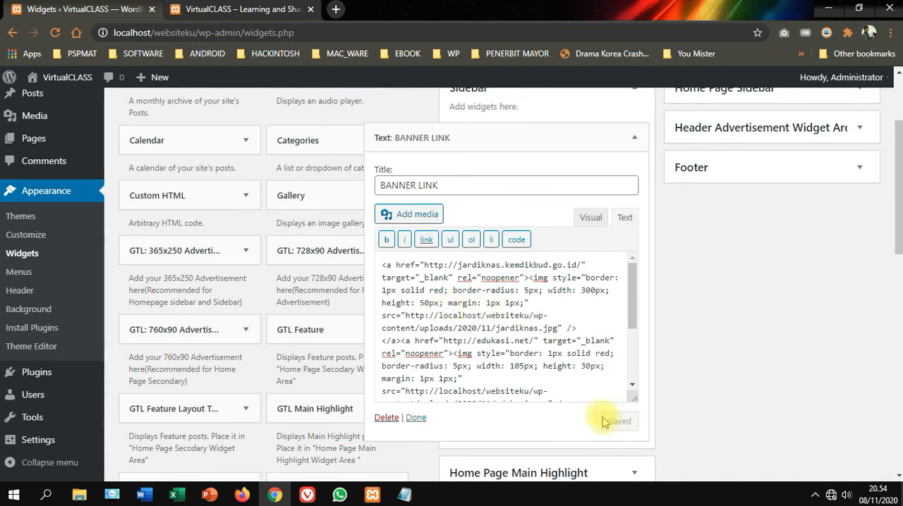
- Reload the site's home page and check the widget title and the jardiknas banner's new size in the sidebar
left_click(240, 9)
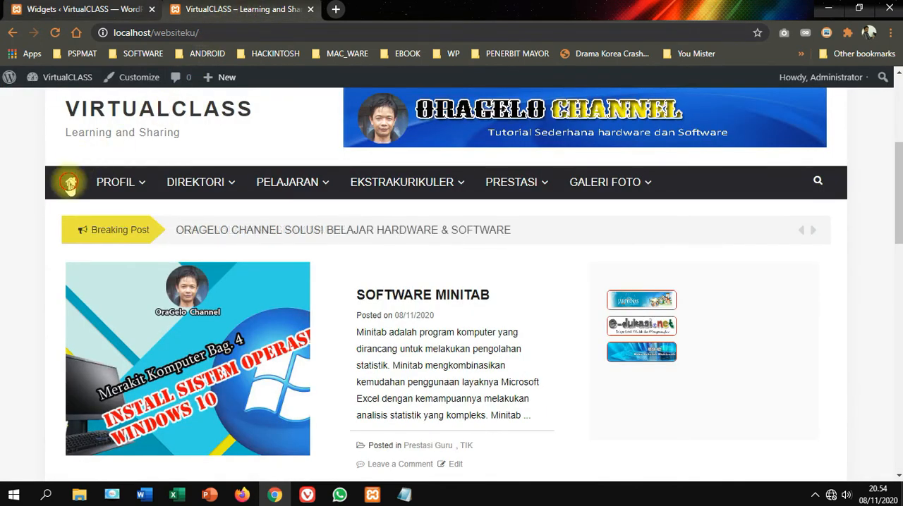
left_click(46, 189)
scroll(681, 264, "down", 5)
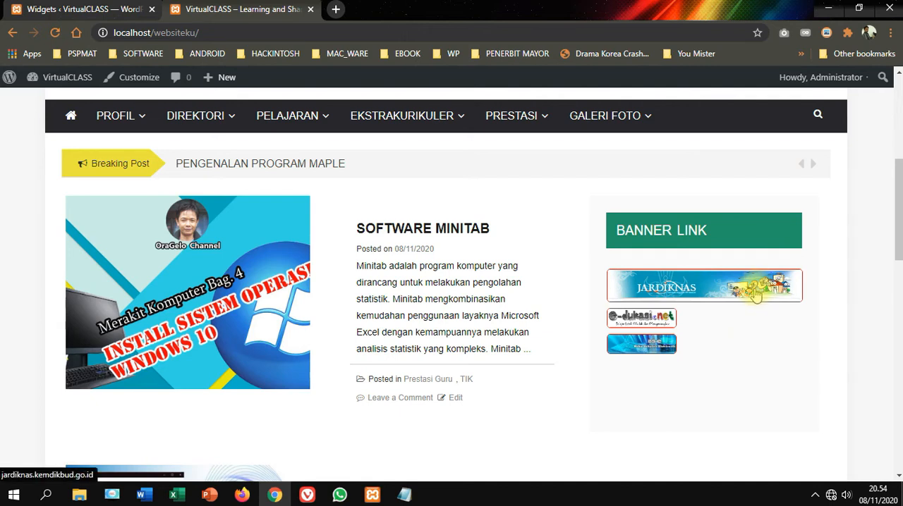
- Back in the Text widget's HTML, set the edukasi banner to width 300px and height 50px
left_click(92, 9)
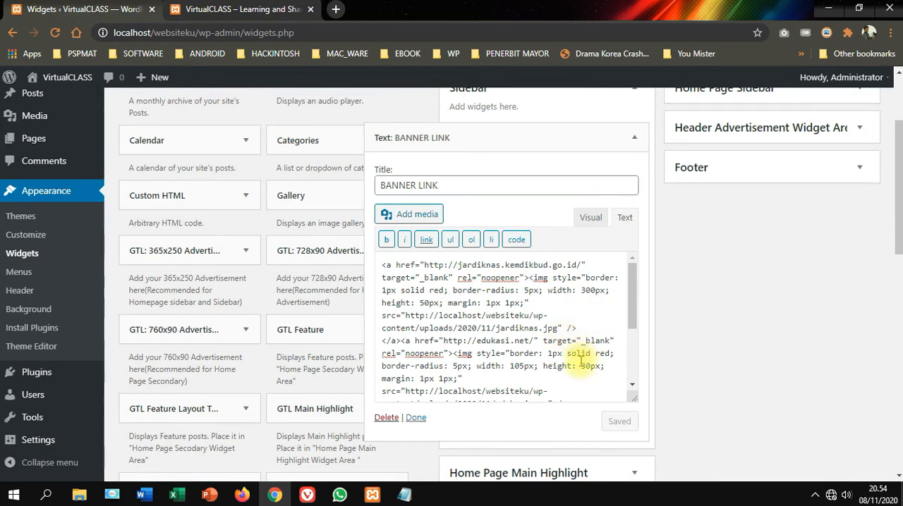
left_click(511, 366)
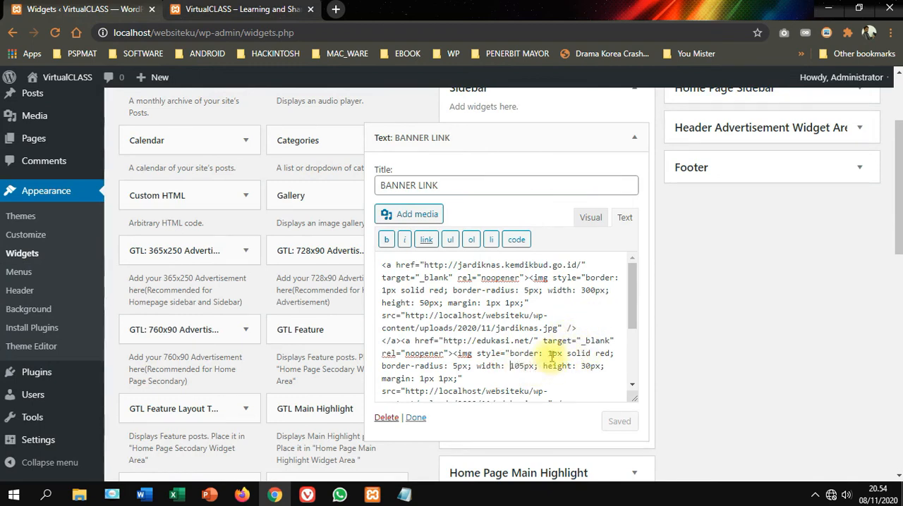
key("Delete")
key("Delete")
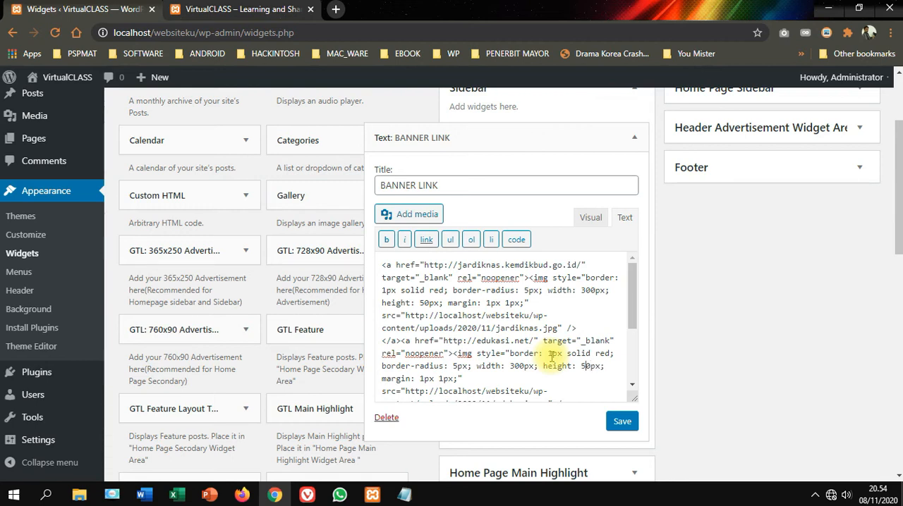
- Set the bse banner's img style to width 300px and height 50px, and save the Text widget
scroll(586, 354, "down", 3)
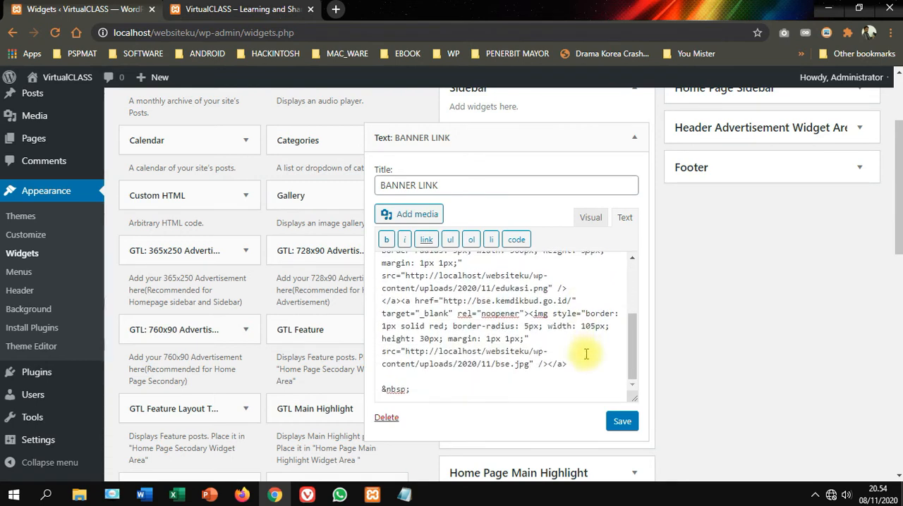
left_click(581, 326)
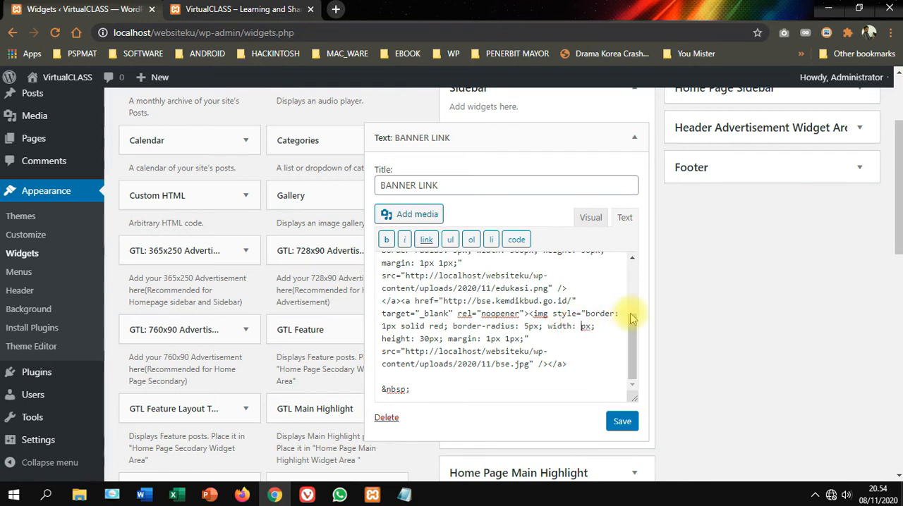
left_click(420, 338)
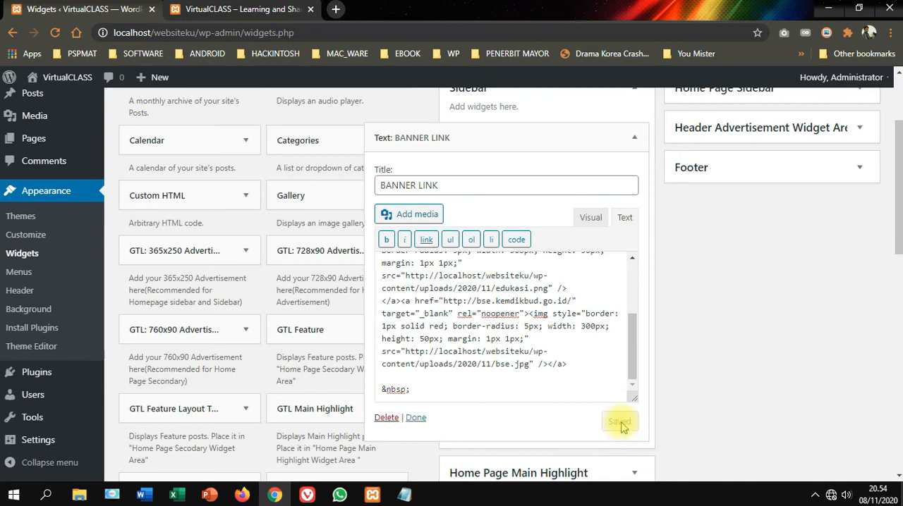
- Check the three resized banners on the reloaded home page and collapse the BANNER LINK widget on the Widgets page
left_click(240, 9)
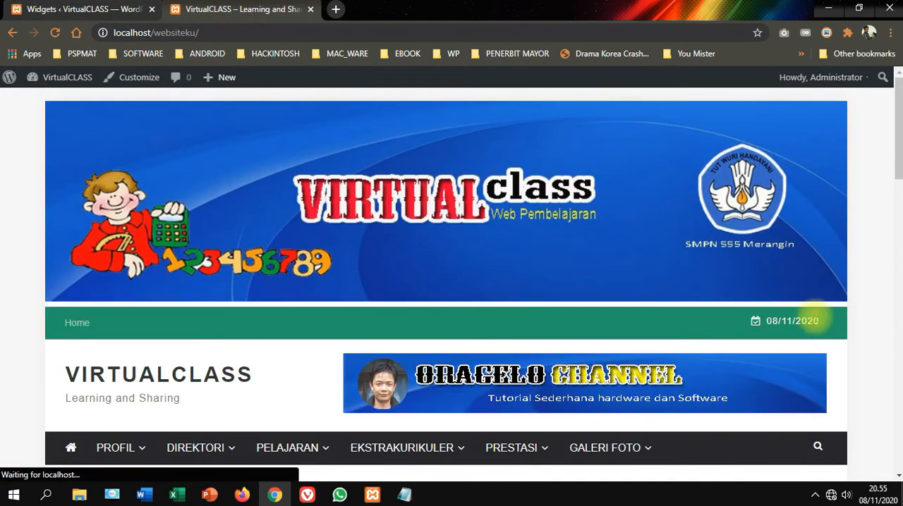
scroll(832, 327, "down", 2)
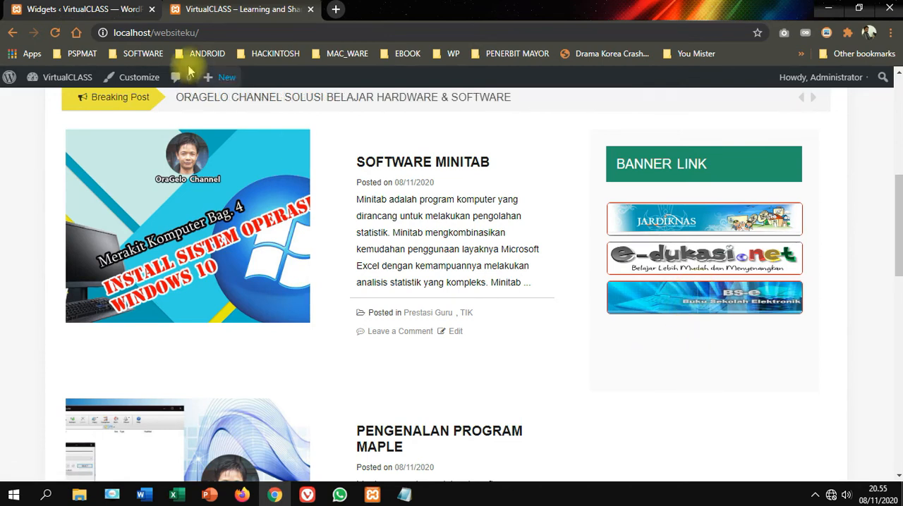
left_click(106, 9)
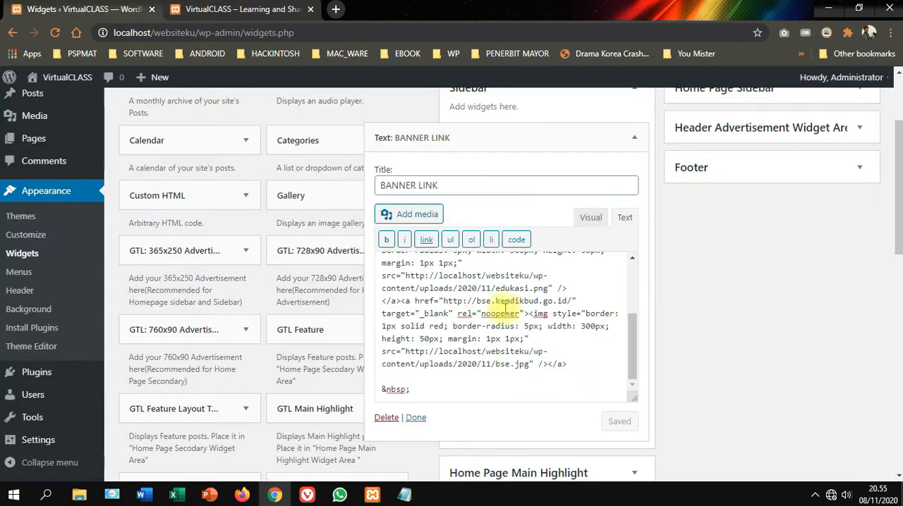
left_click(415, 419)
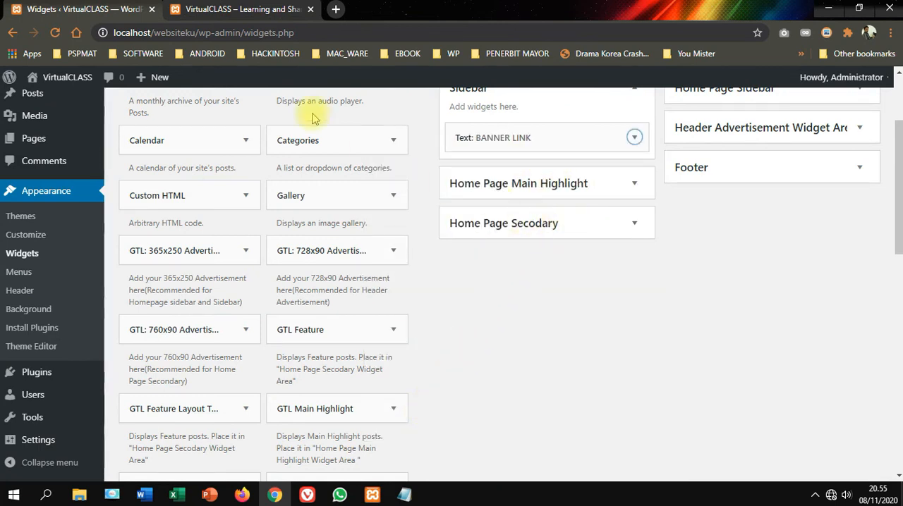
- View the site's home page and briefly open the search box in its navigation bar
left_click(233, 9)
scroll(705, 164, "up", 2)
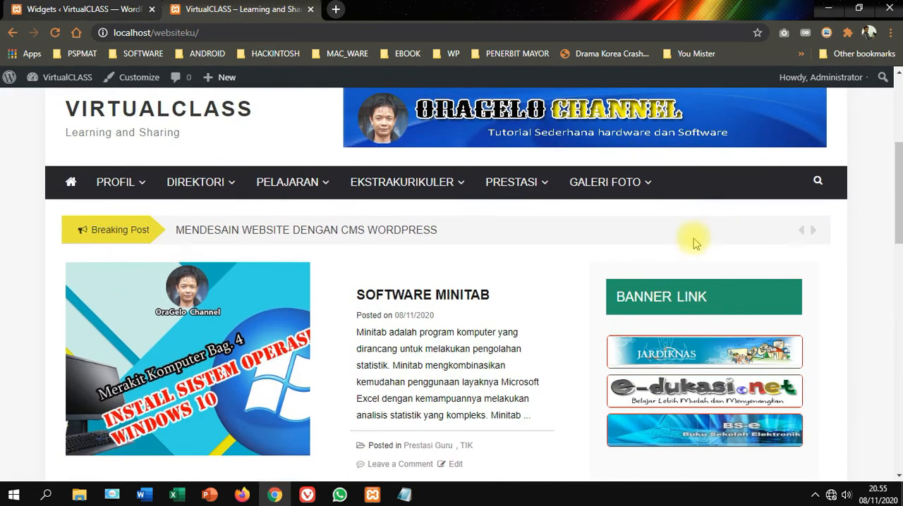
left_click(816, 183)
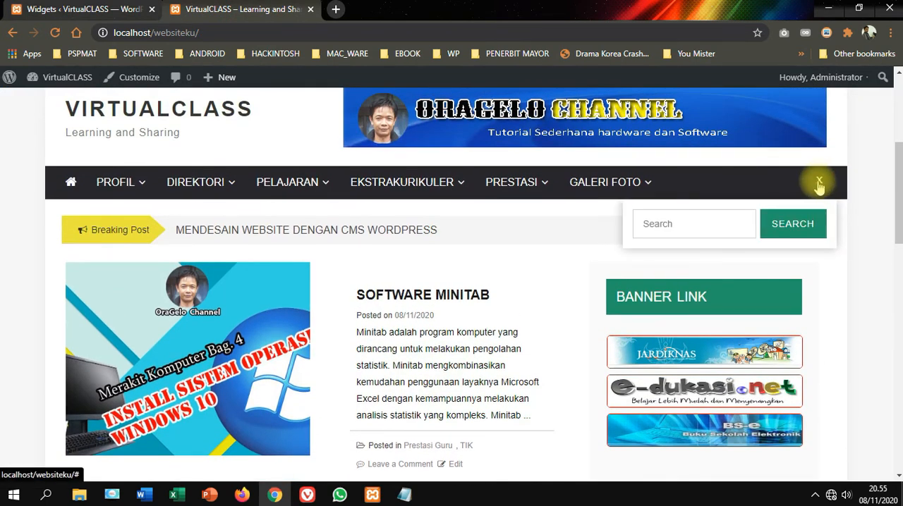
left_click(818, 183)
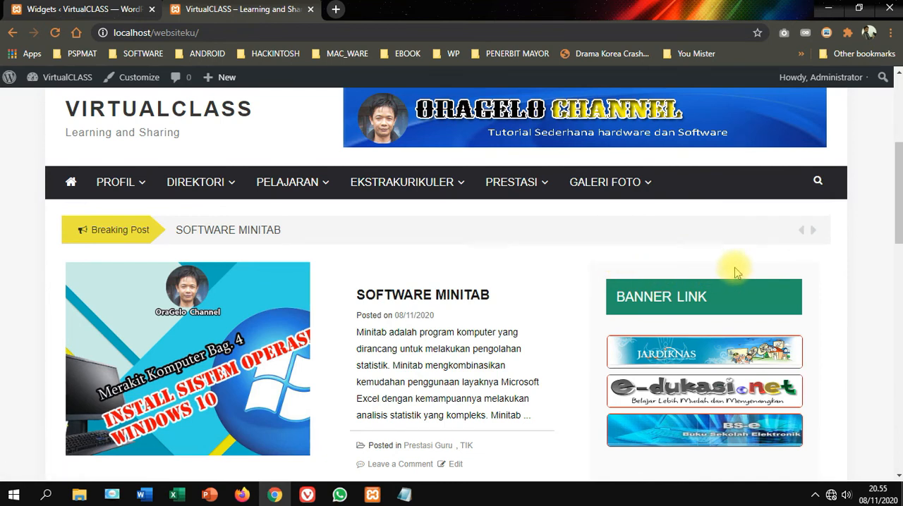
- Add the Search widget to the Sidebar area above the BANNER LINK Text widget
left_click(91, 9)
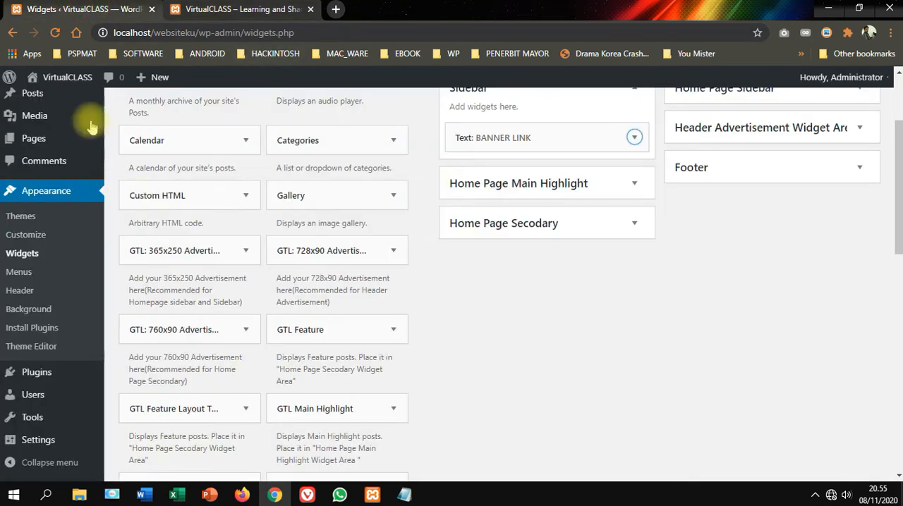
scroll(373, 288, "up", 2)
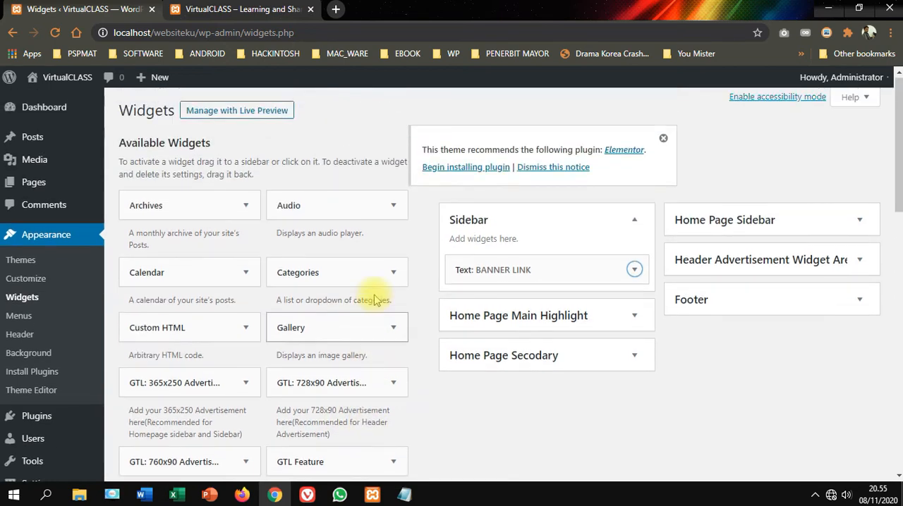
scroll(340, 266, "down", 1)
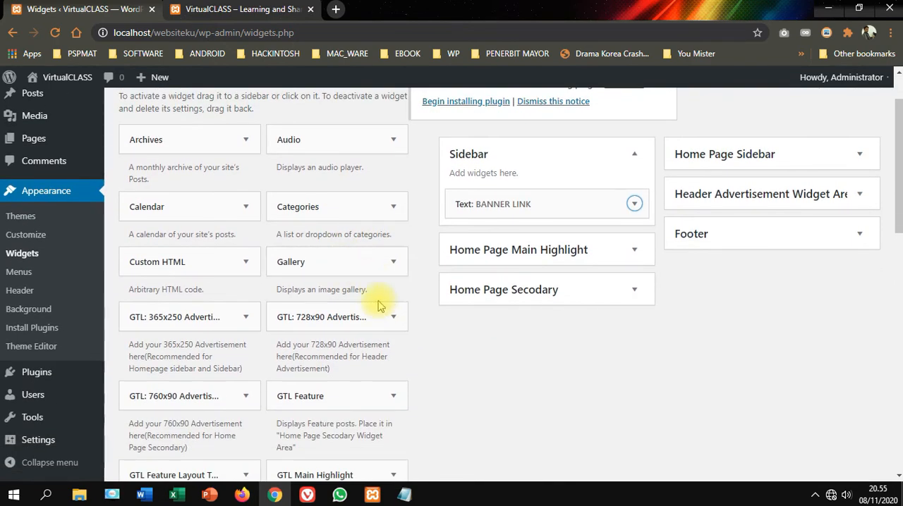
scroll(379, 310, "down", 4)
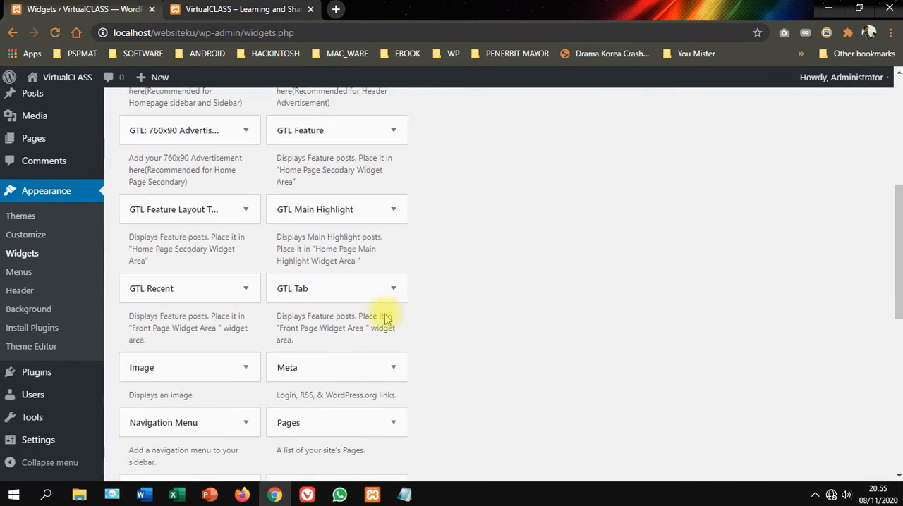
scroll(387, 319, "down", 1)
scroll(389, 296, "down", 1)
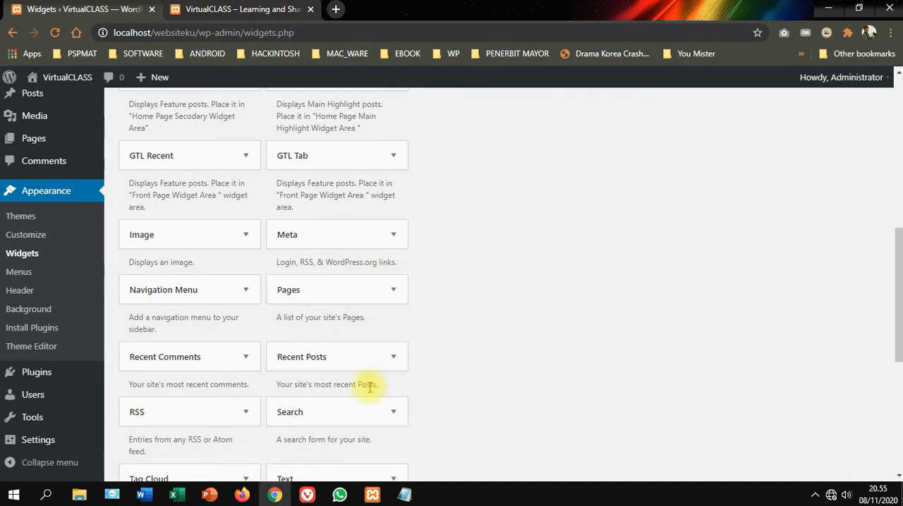
left_click_drag(333, 411, 540, 157)
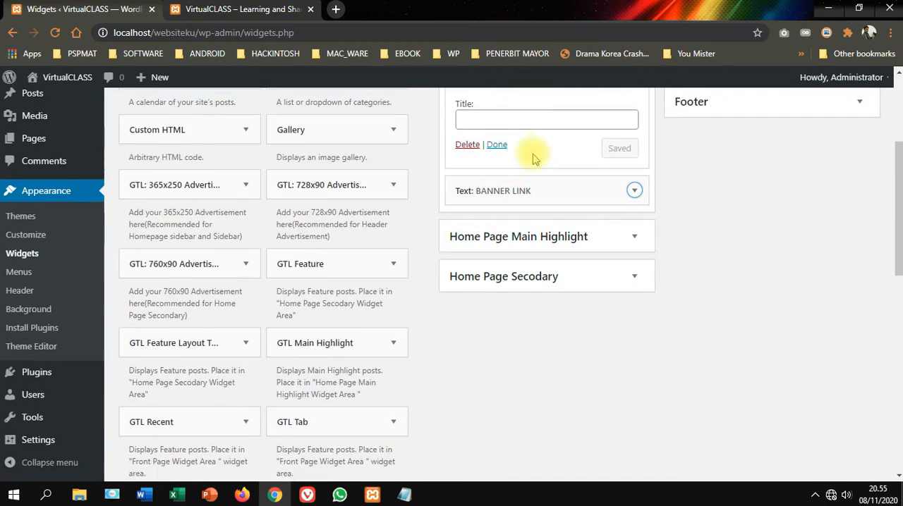
- Title the Search widget "Cari di sini, bro!" and save it
scroll(543, 170, "up", 2)
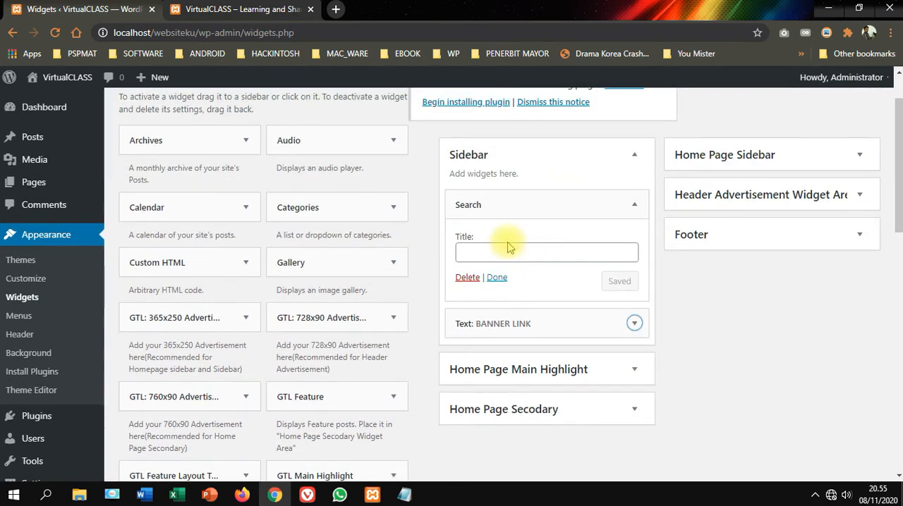
left_click(505, 248)
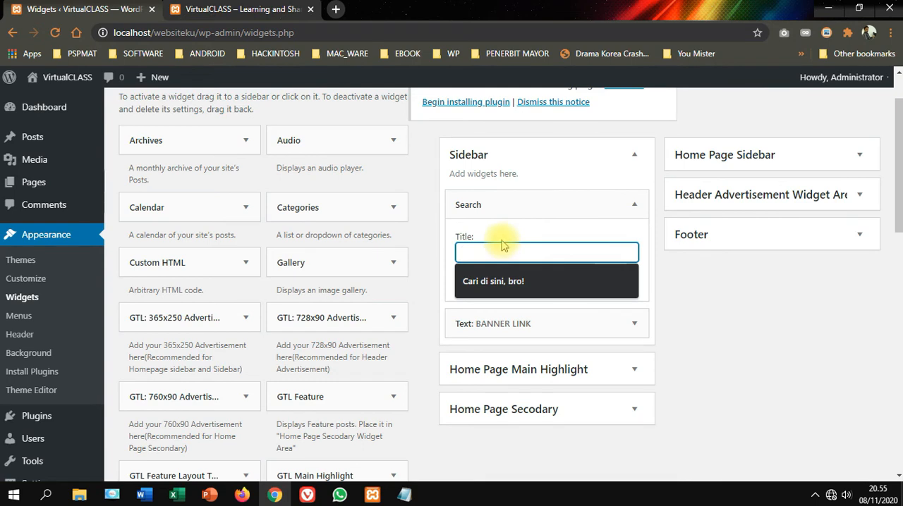
left_click(509, 281)
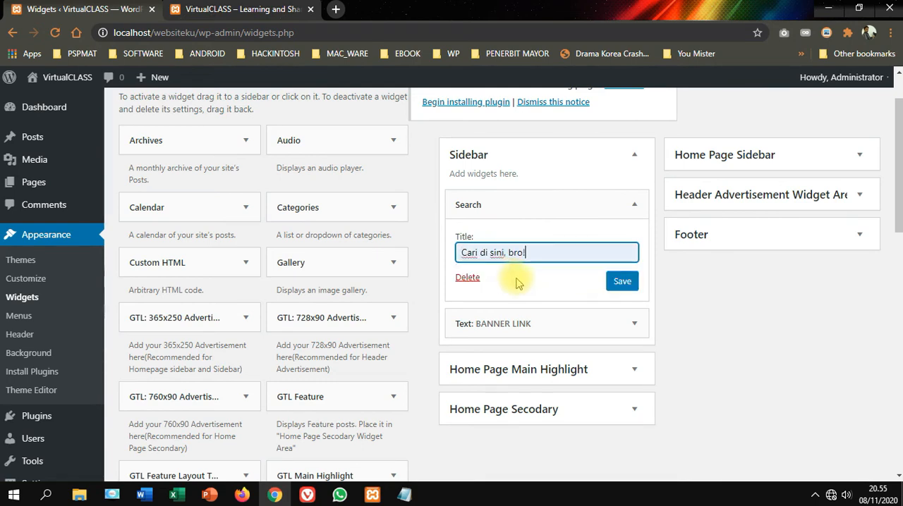
left_click(622, 285)
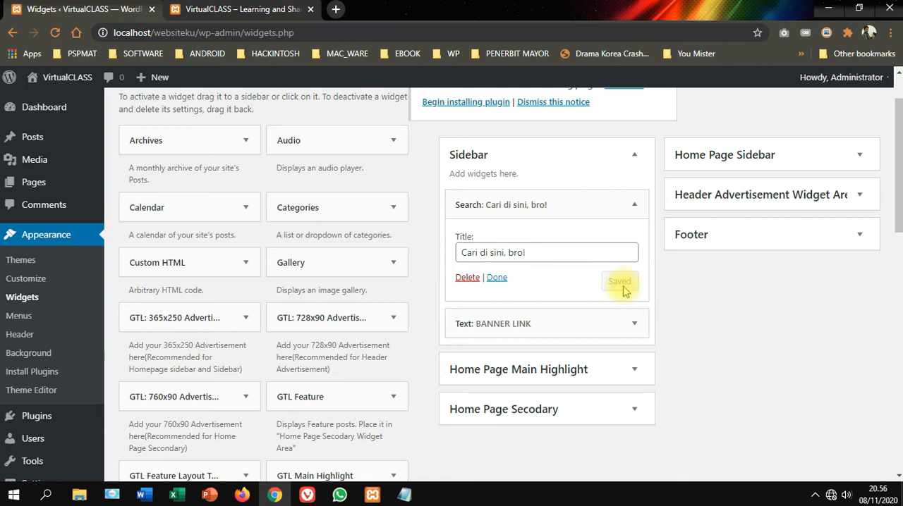
- Reload the site's home page and check the search box under the CARI DI SINI, BRO! heading
left_click(233, 10)
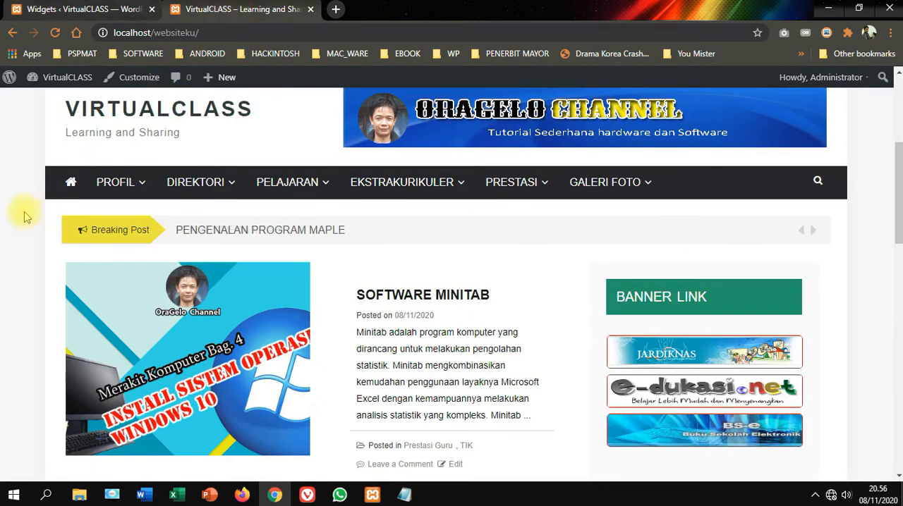
left_click(69, 184)
scroll(827, 319, "down", 5)
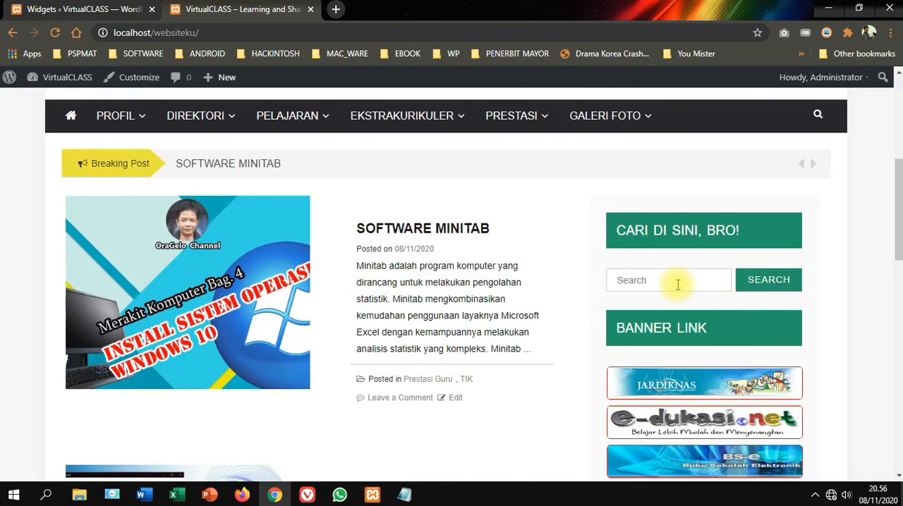
scroll(677, 284, "down", 2)
left_click(645, 147)
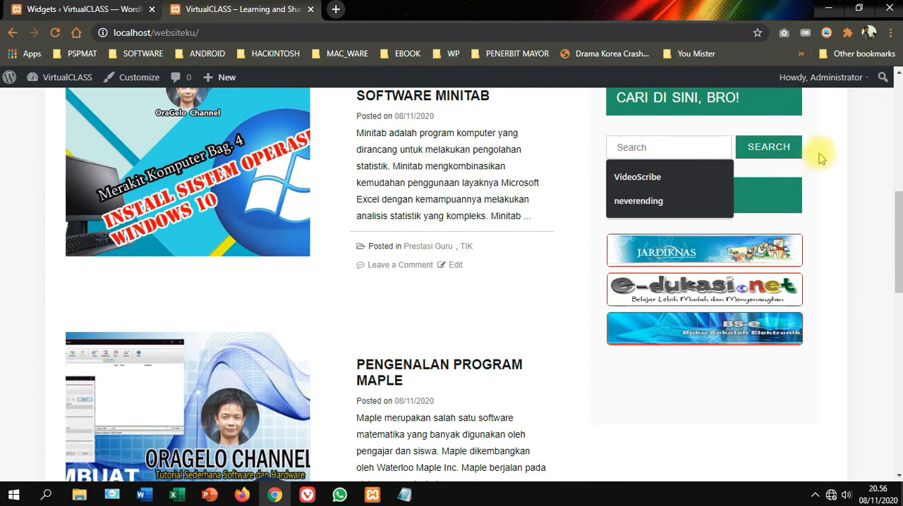
left_click(826, 154)
scroll(867, 161, "up", 1)
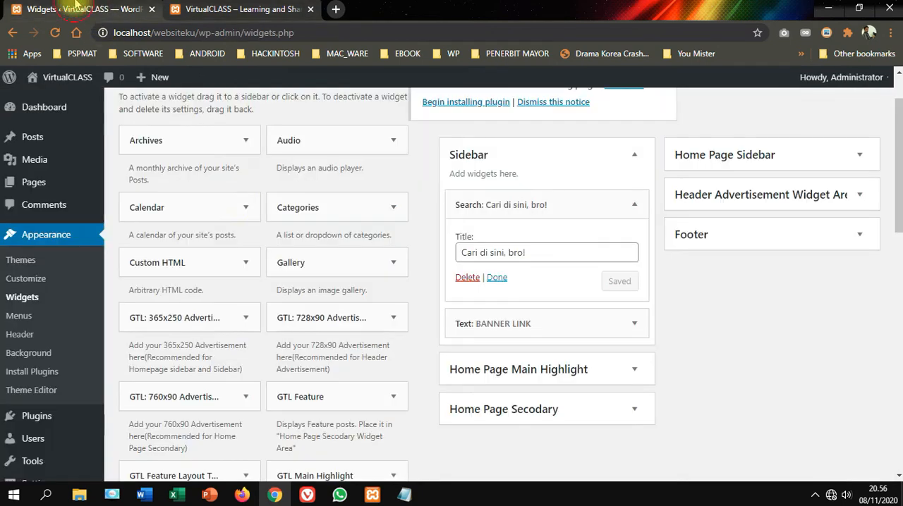
- Add the Categories widget to the Sidebar area below BANNER LINK and title it "Kategori Artikel"
left_click(78, 9)
left_click(495, 277)
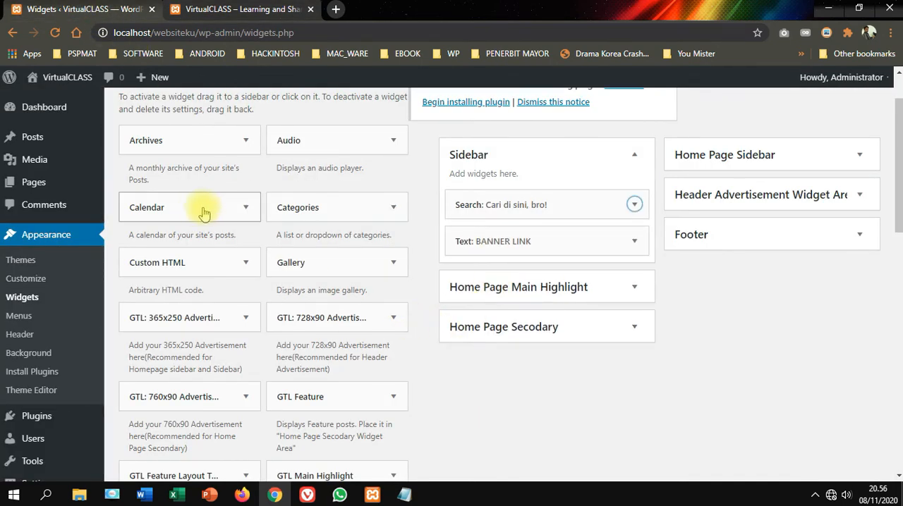
left_click_drag(327, 211, 503, 276)
scroll(572, 298, "down", 1)
left_click(511, 260)
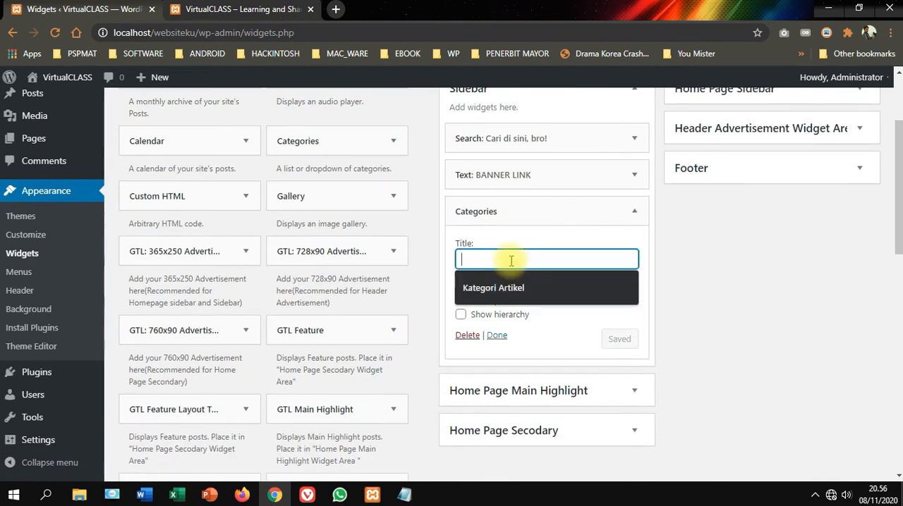
left_click(497, 288)
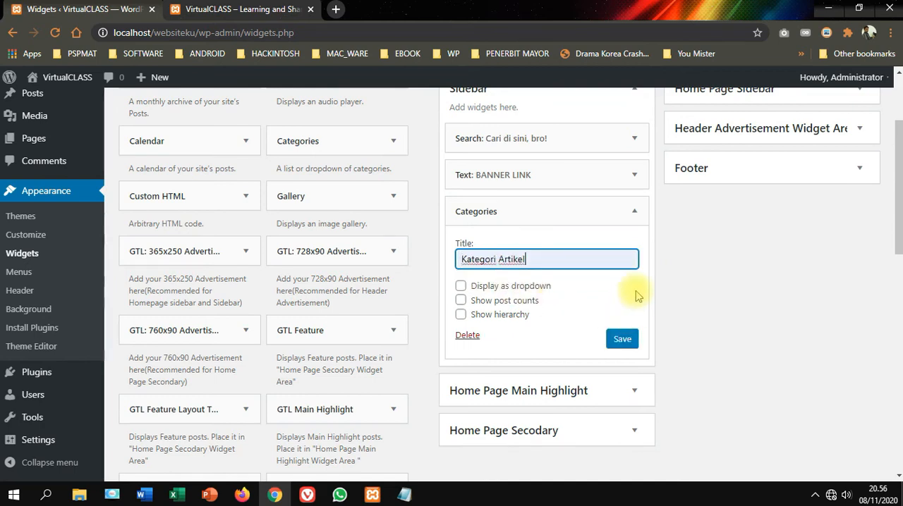
- Enable dropdown display, post counts and hierarchy for the Categories widget and save it
scroll(643, 284, "down", 1)
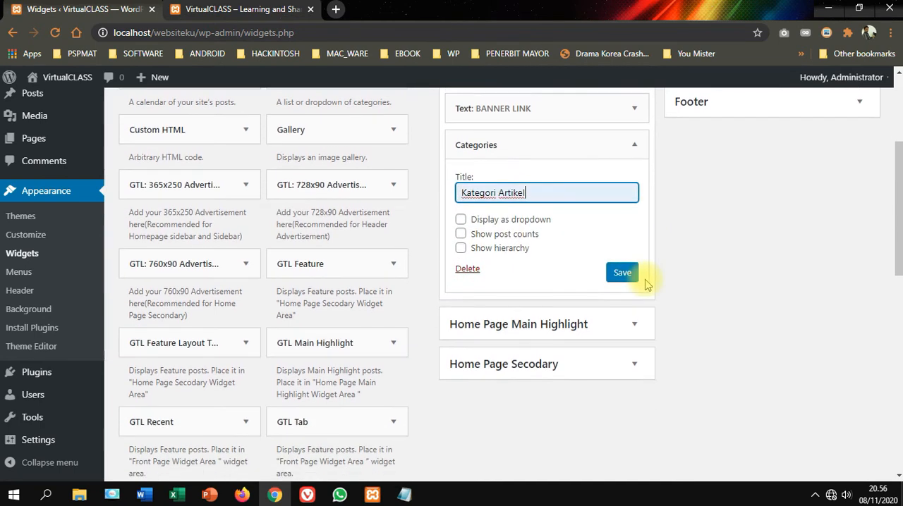
left_click(462, 220)
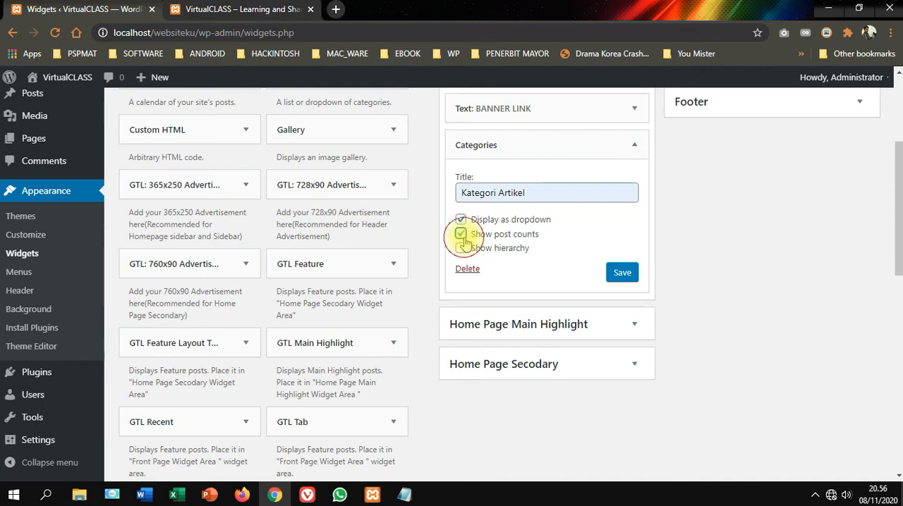
left_click(619, 274)
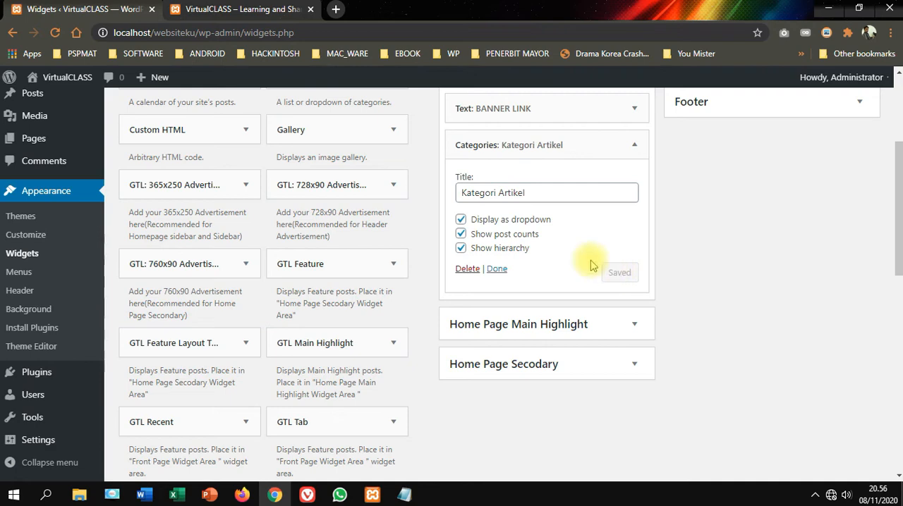
- Reload the home page and inspect the category dropdown under KATEGORI ARTIKEL without selecting a category
left_click(243, 10)
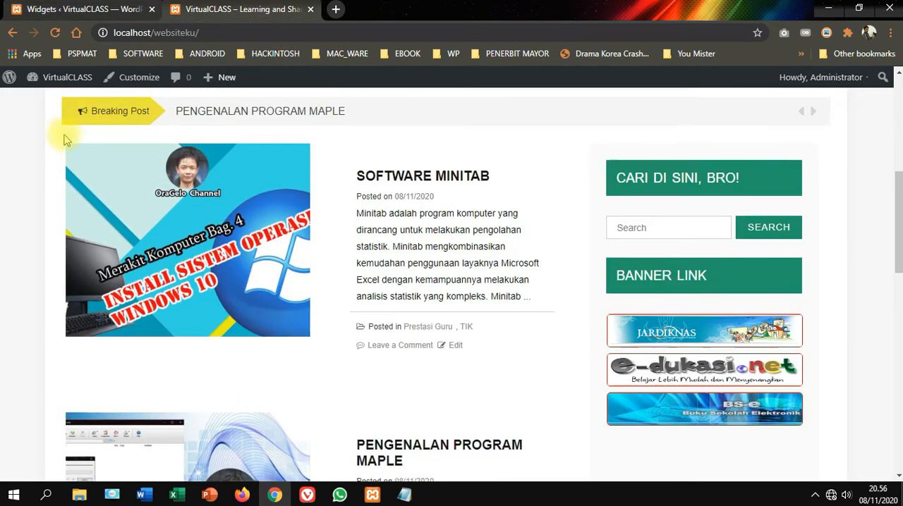
scroll(66, 123, "up", 1)
left_click(68, 117)
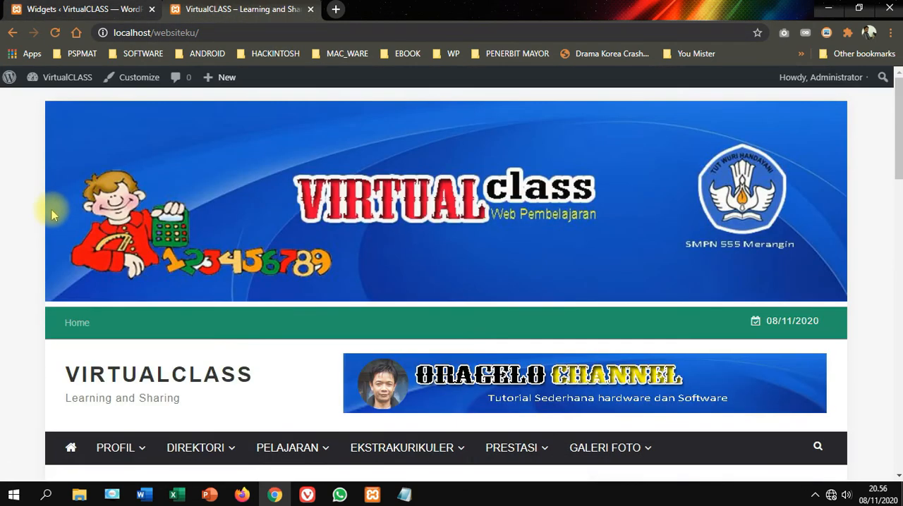
scroll(65, 224, "down", 8)
scroll(65, 218, "down", 2)
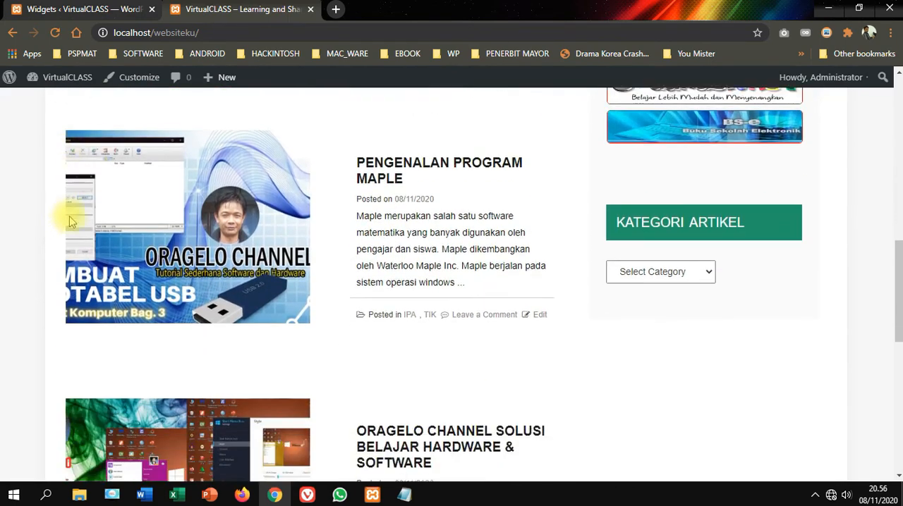
scroll(634, 247, "up", 1)
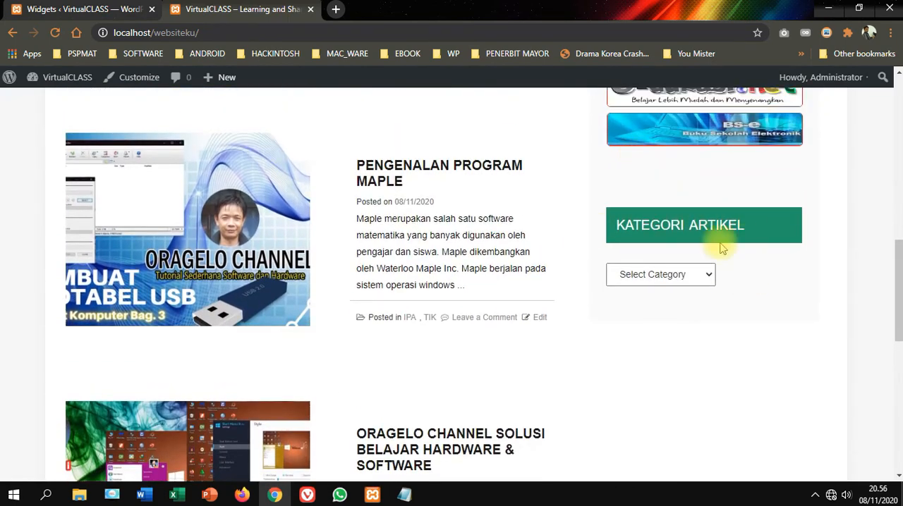
left_click(710, 275)
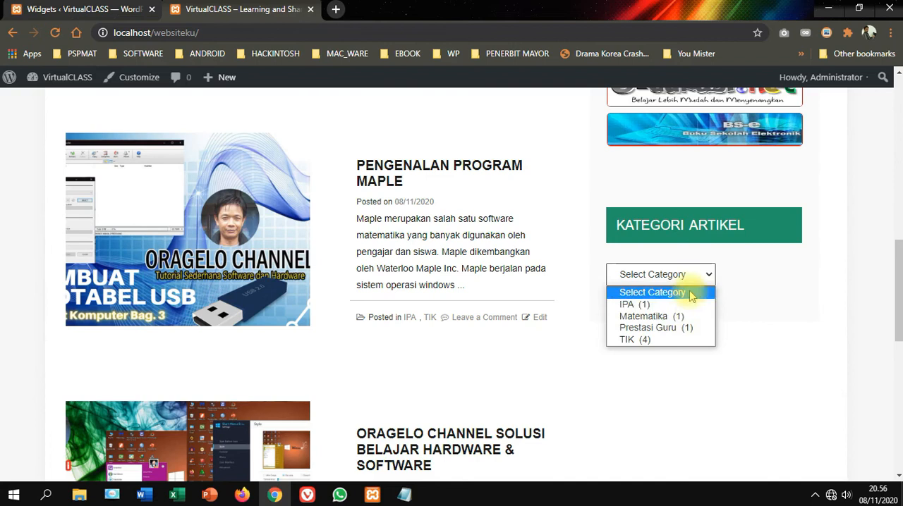
left_click(746, 297)
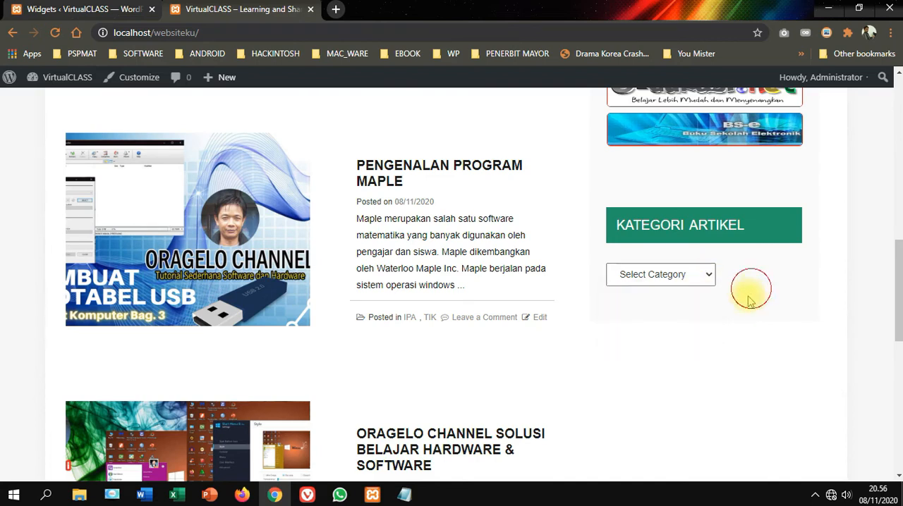
- Turn off dropdown display for the Categories widget and save it
left_click(110, 15)
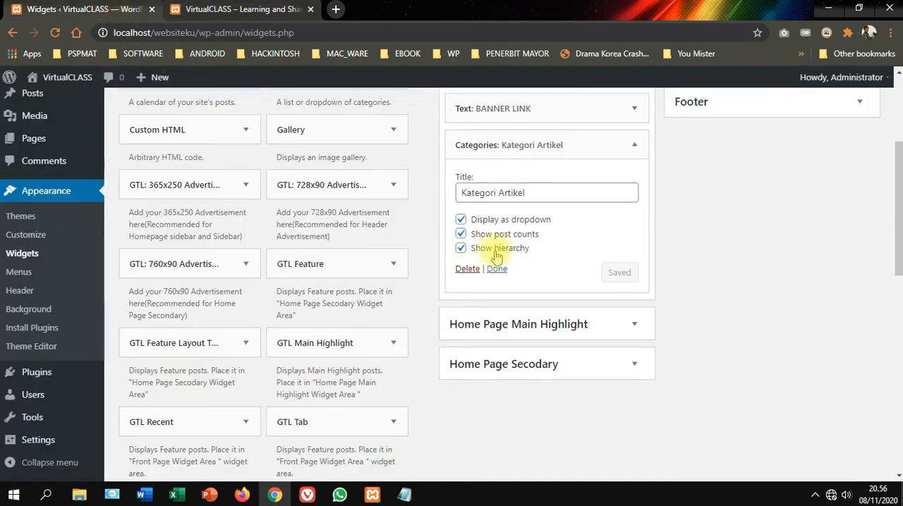
left_click(461, 220)
left_click(621, 272)
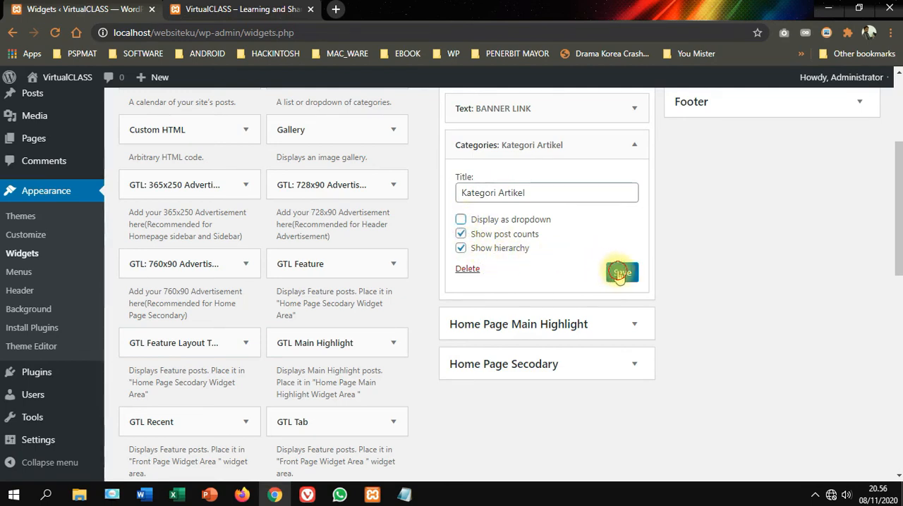
- Check the KATEGORI ARTIKEL section on the reloaded home page and collapse the Categories widget on the Widgets page
left_click(212, 14)
left_click(55, 33)
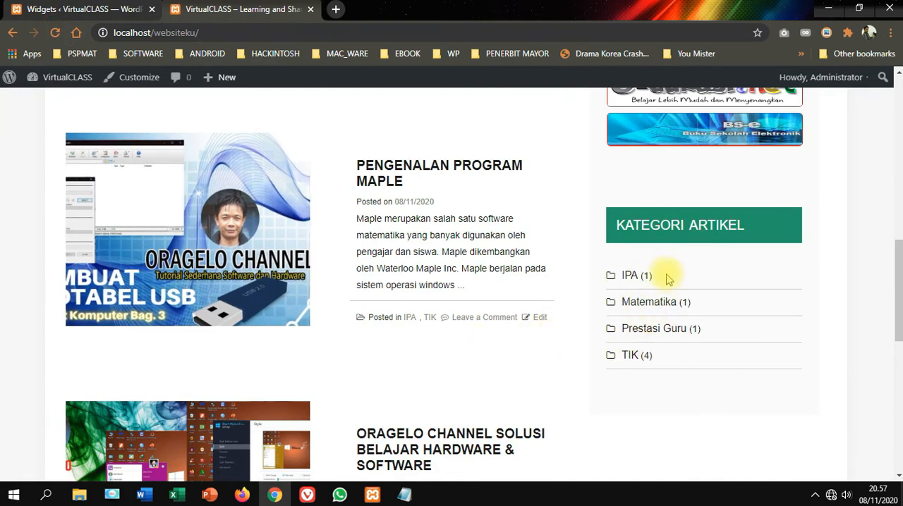
scroll(658, 260, "up", 3)
scroll(663, 265, "down", 4)
scroll(663, 265, "up", 4)
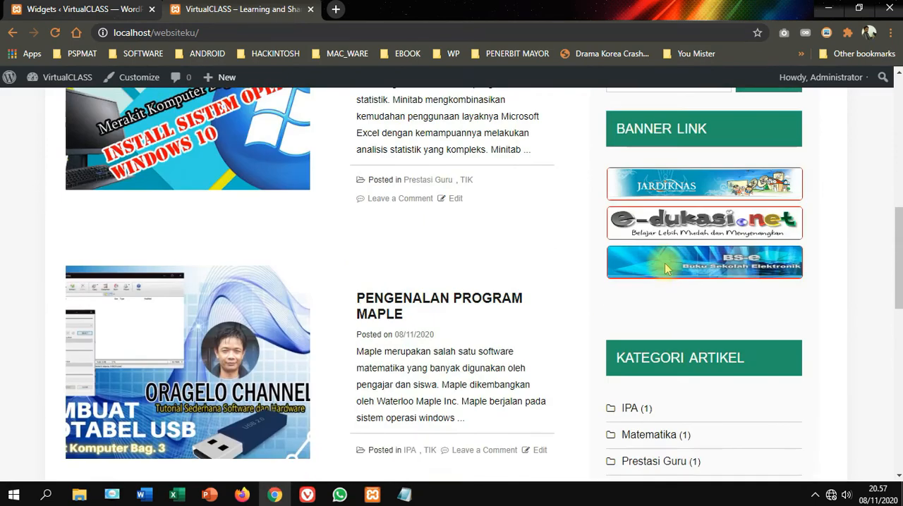
scroll(754, 303, "down", 1)
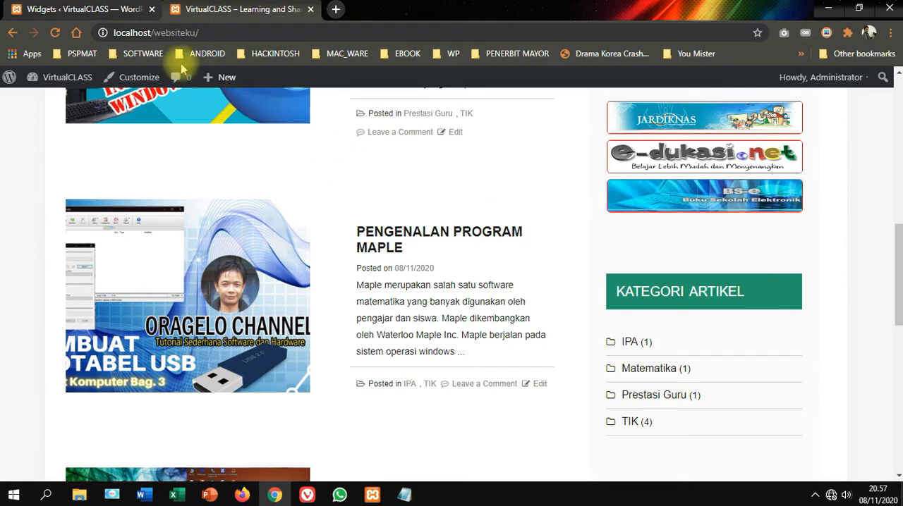
left_click(88, 10)
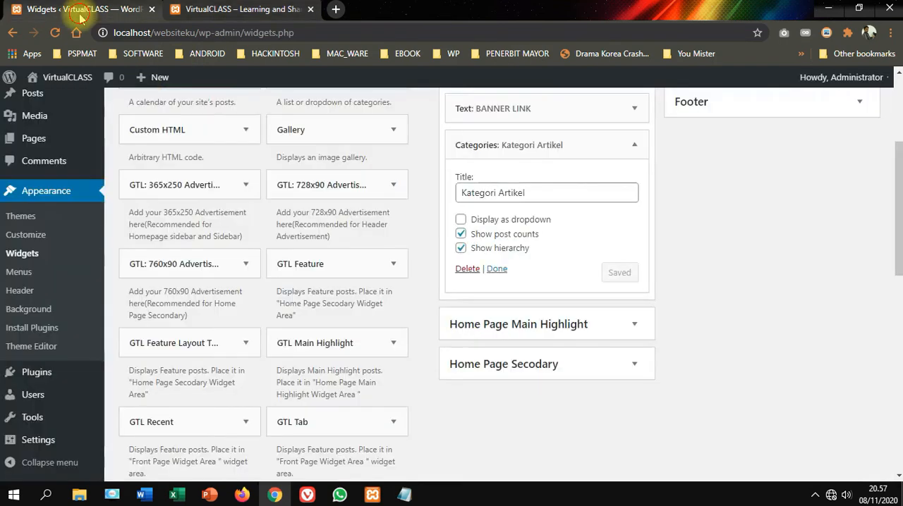
left_click(497, 270)
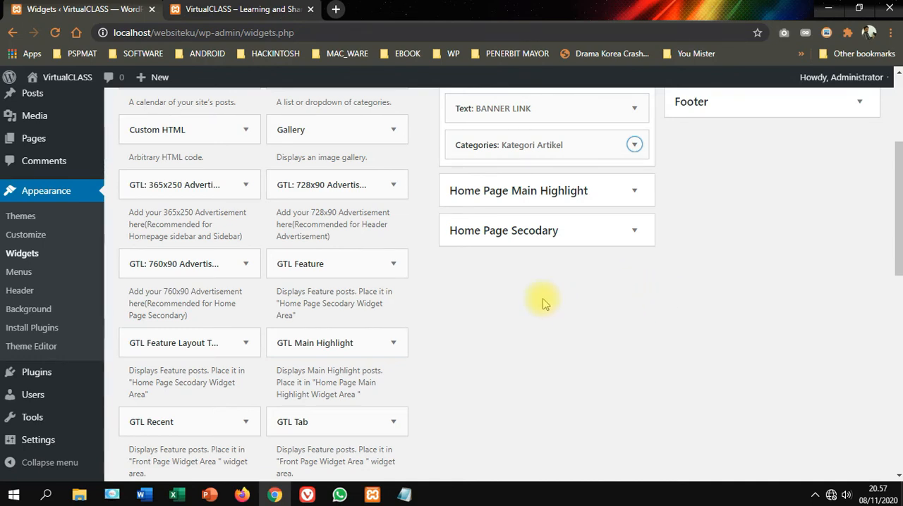
- Add the Recent Comments widget to the Sidebar area below the Categories widget
scroll(557, 321, "down", 2)
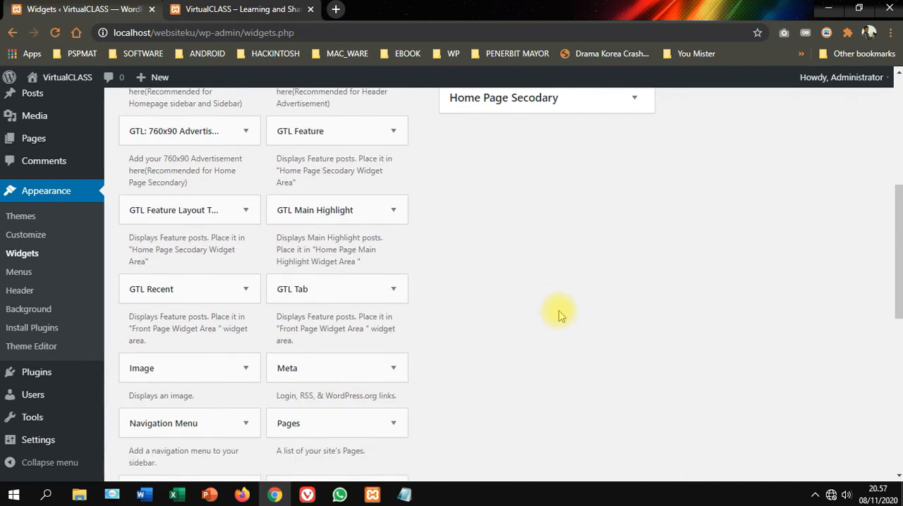
scroll(557, 313, "down", 2)
scroll(558, 313, "up", 5)
scroll(416, 272, "up", 3)
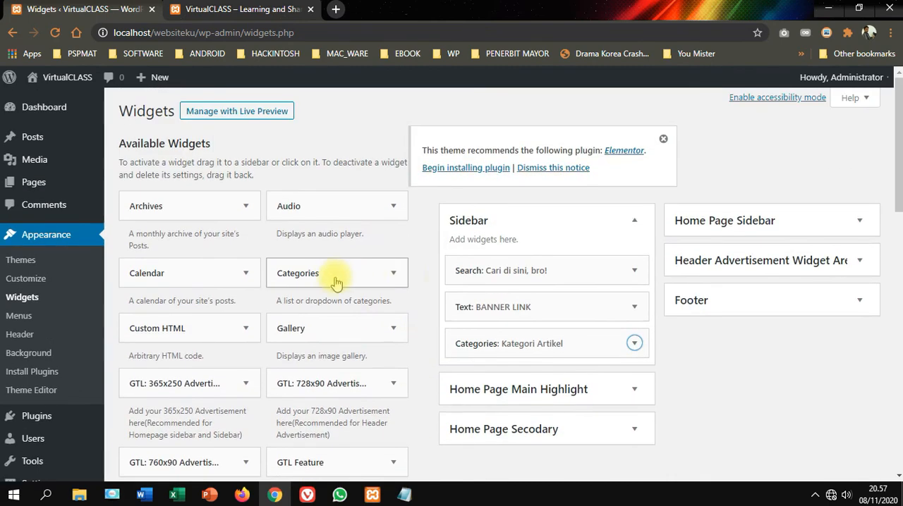
scroll(304, 229, "down", 1)
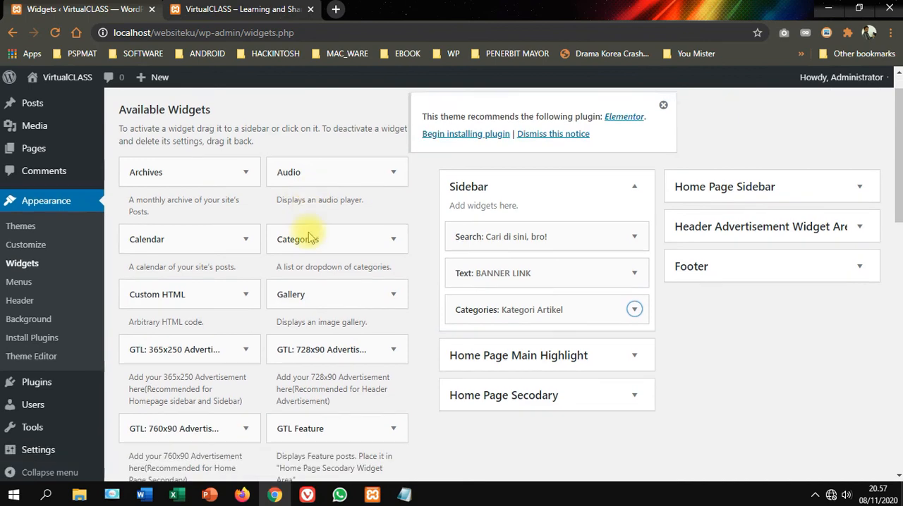
scroll(288, 230, "down", 2)
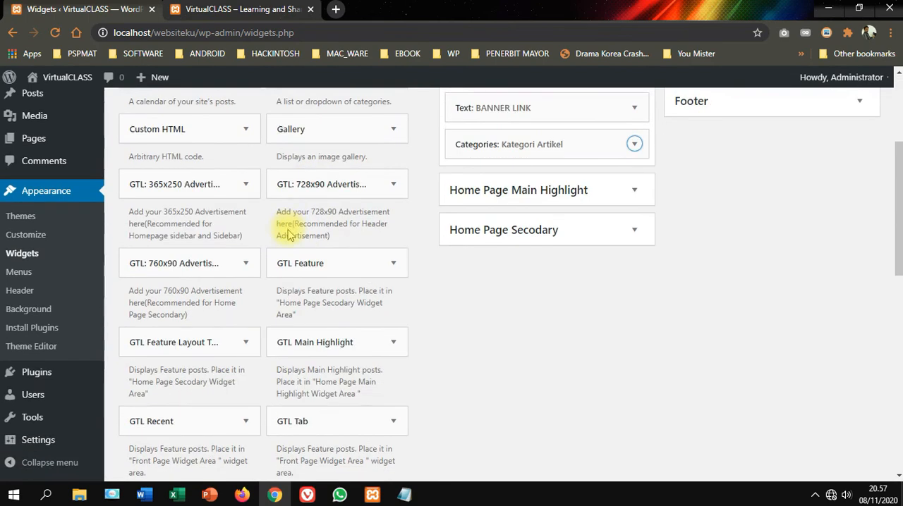
scroll(289, 234, "down", 4)
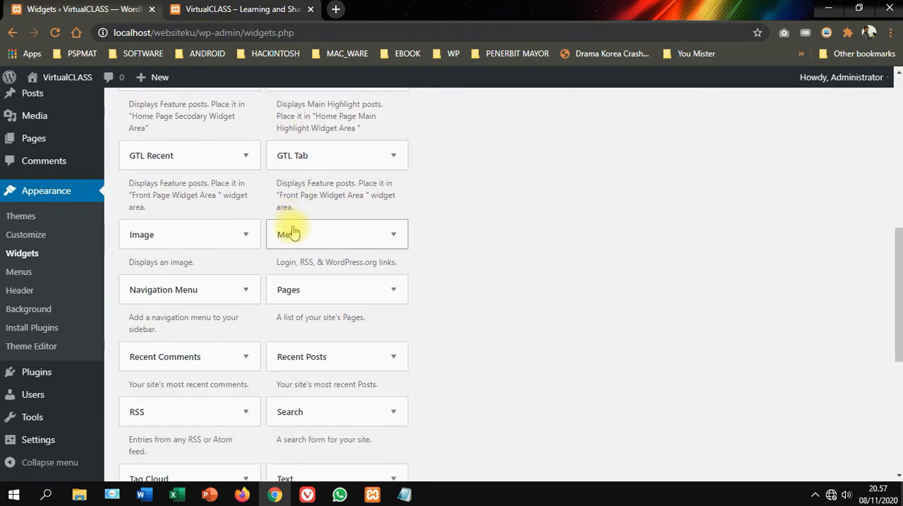
scroll(292, 233, "down", 2)
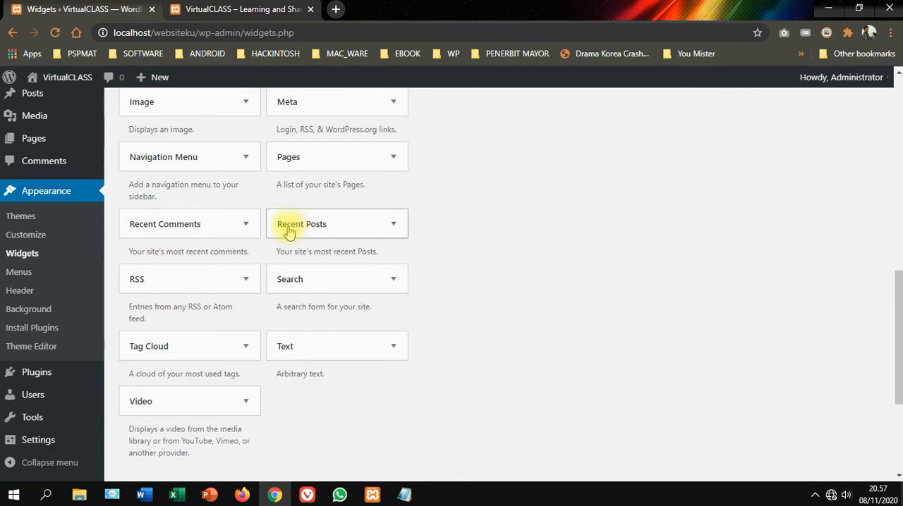
left_click_drag(156, 231, 517, 302)
- Title the Recent Comments widget "Komentar Anda", save it and collapse it
left_click(514, 307)
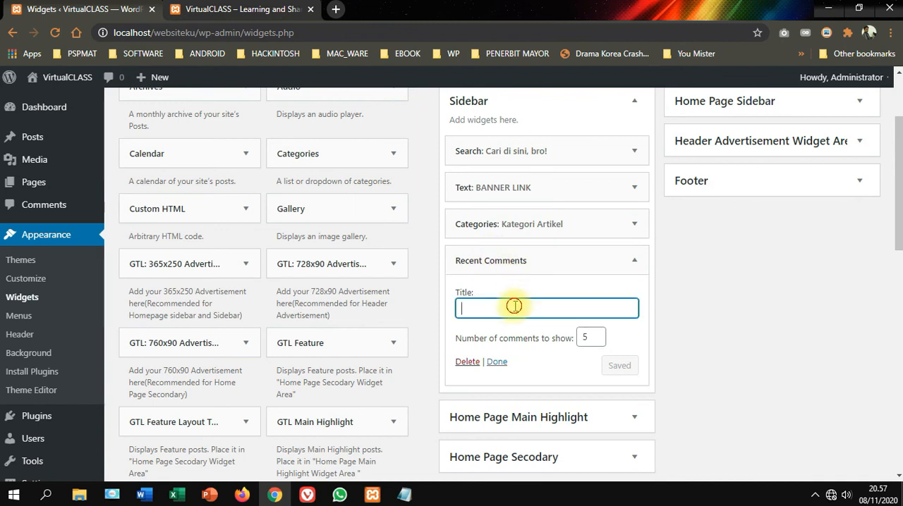
left_click(505, 339)
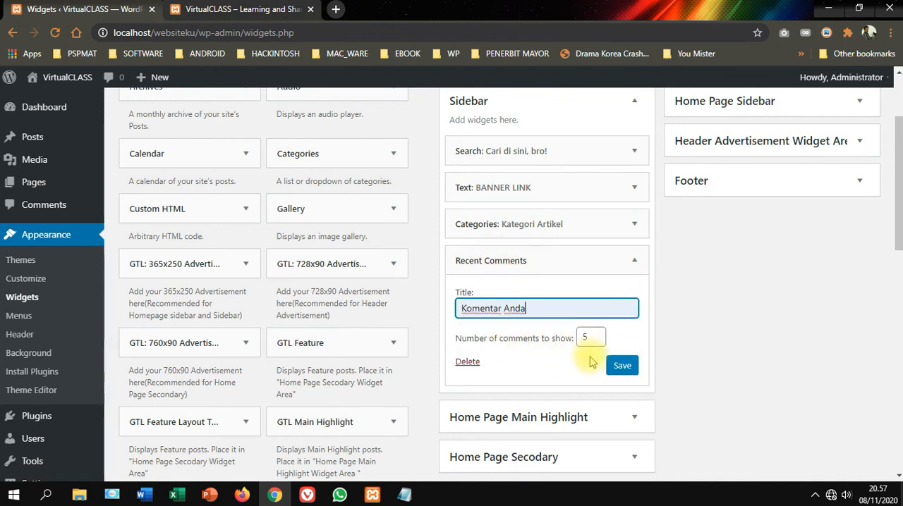
left_click(623, 365)
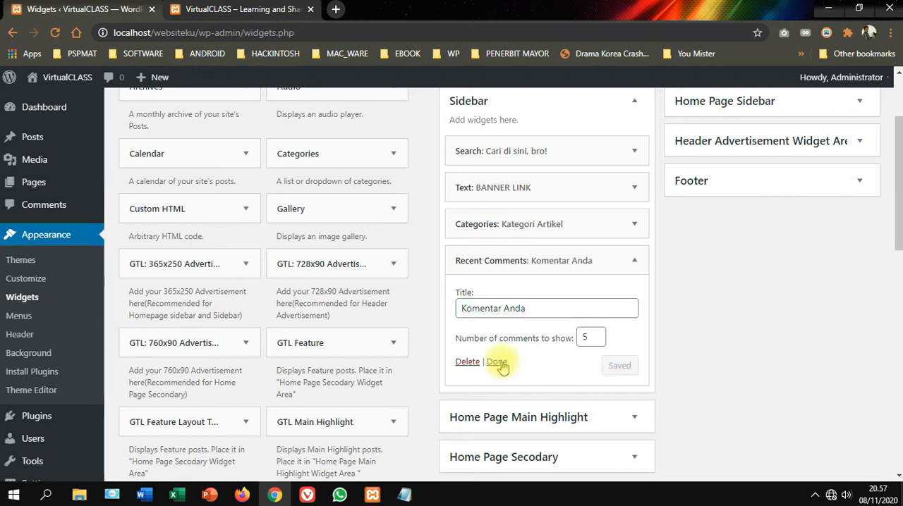
left_click(498, 363)
- Reload the home page and check the KOMENTAR ANDA section in its sidebar
left_click(279, 9)
left_click(56, 34)
scroll(861, 209, "down", 2)
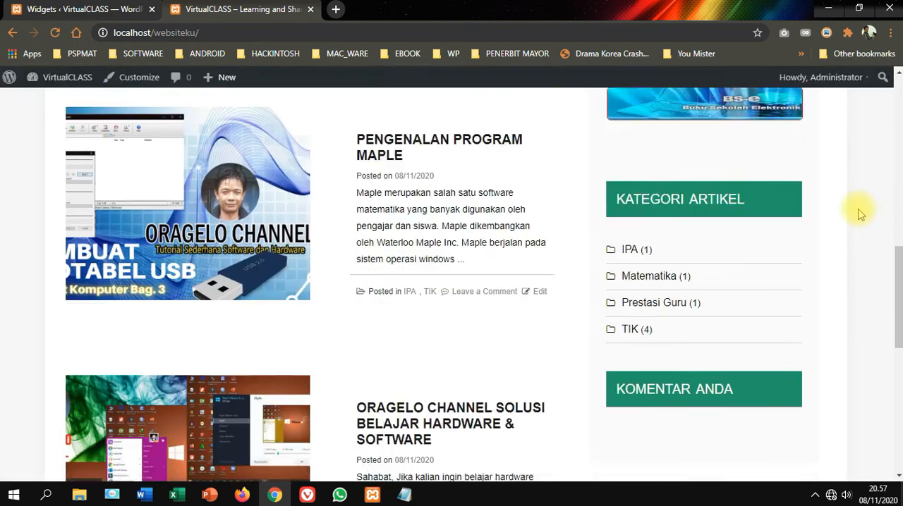
scroll(860, 213, "down", 2)
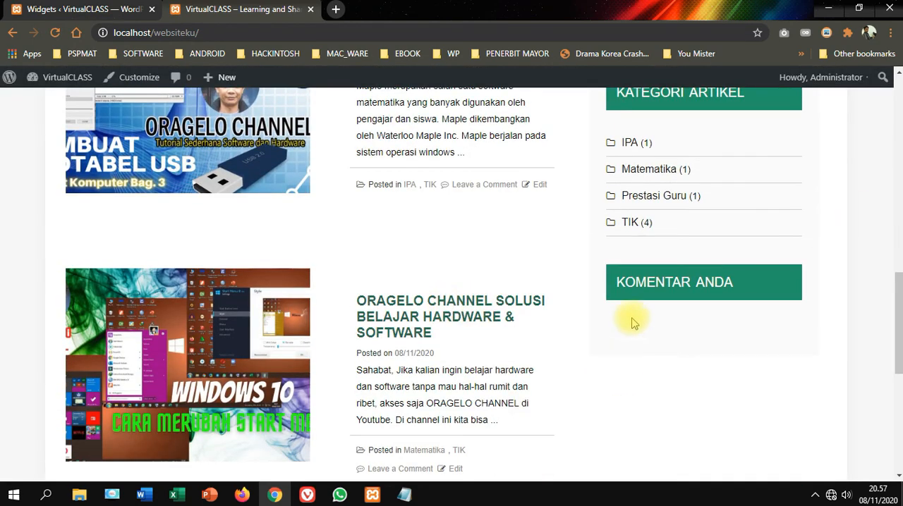
- Open the post "ORAGELO CHANNEL SOLUSI BELAJAR HARDWARE & SOFTWARE" and post the comment "Bagus banget nih, Bray. Pengen belajar ini"
left_click(459, 301)
scroll(497, 300, "down", 9)
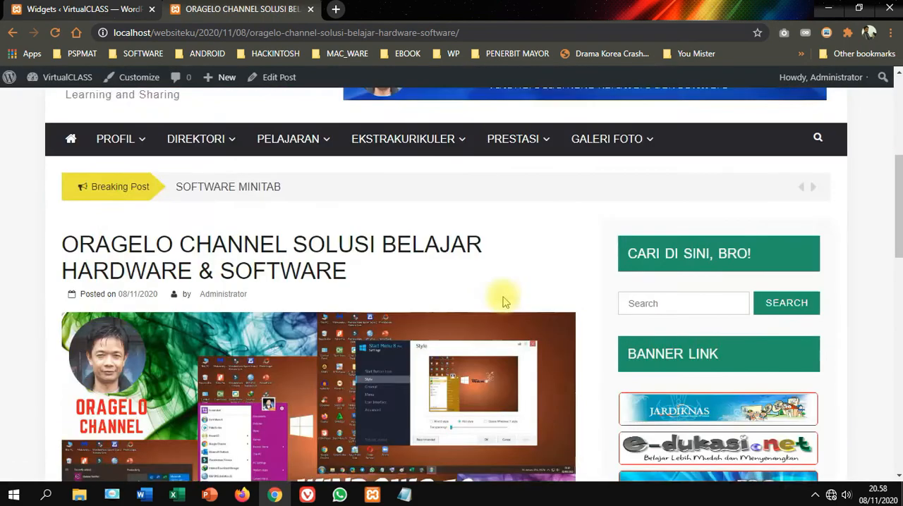
scroll(502, 298, "down", 7)
left_click(241, 221)
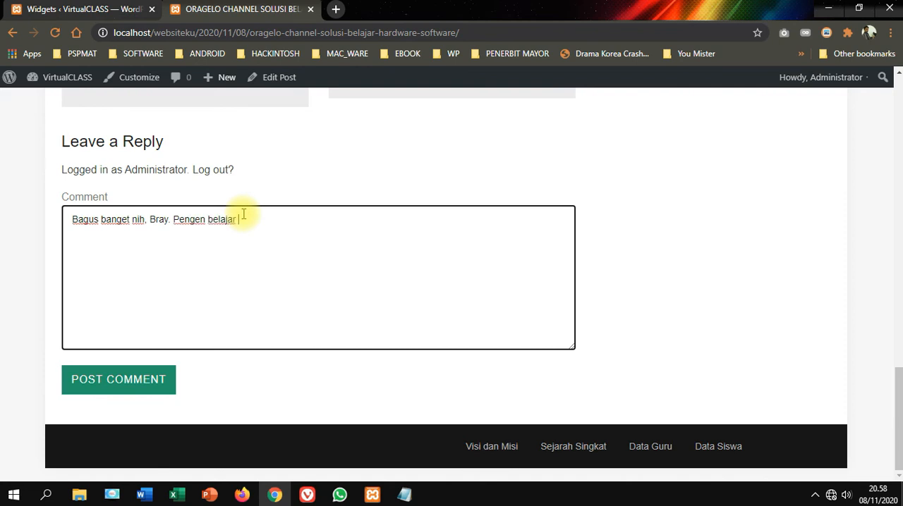
left_click(141, 379)
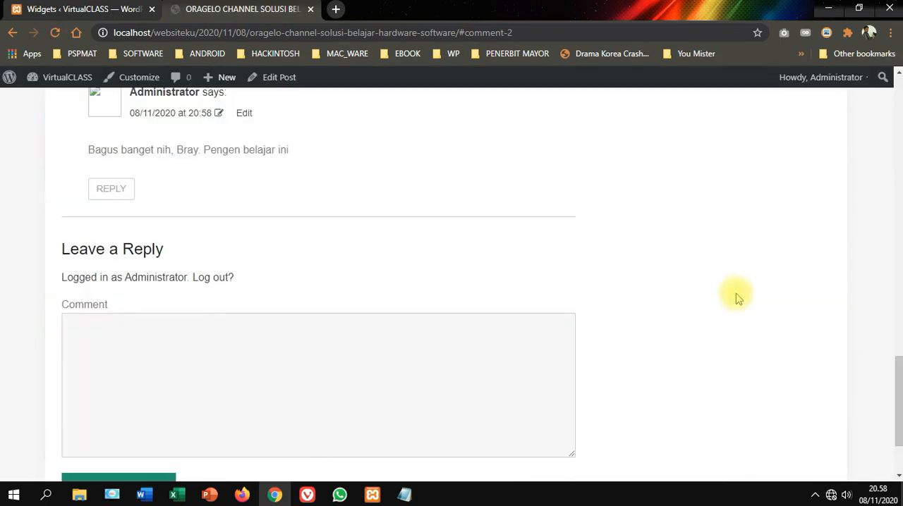
- Check the new comment's entry in the KOMENTAR ANDA section of the post's sidebar and follow its link
scroll(705, 282, "up", 5)
left_click(695, 273)
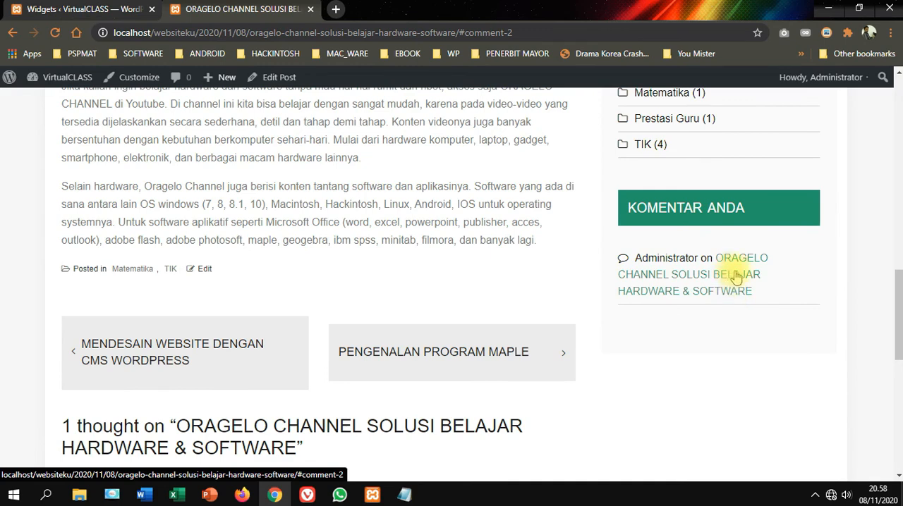
scroll(735, 275, "up", 15)
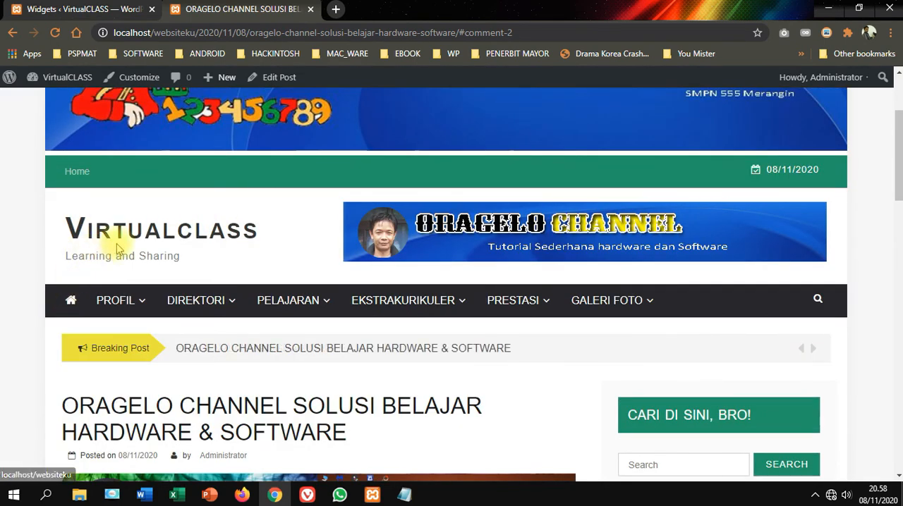
scroll(791, 273, "down", 9)
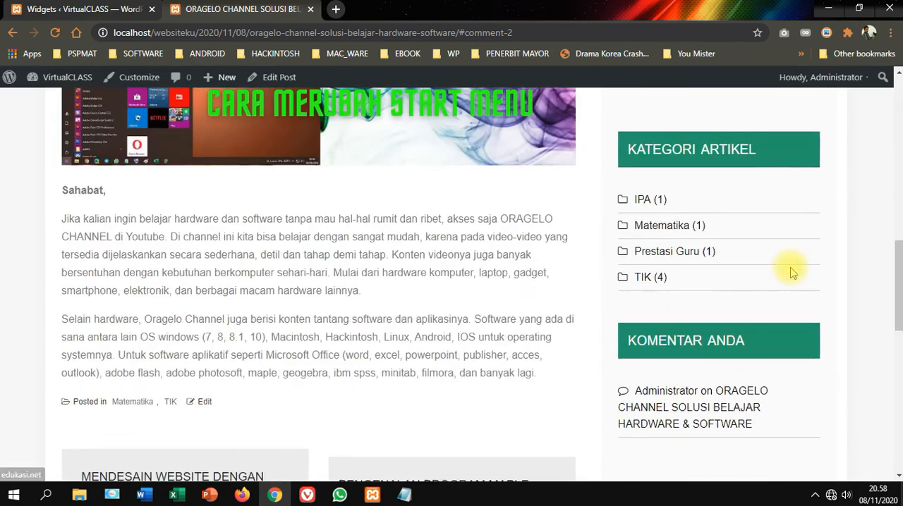
scroll(791, 273, "down", 2)
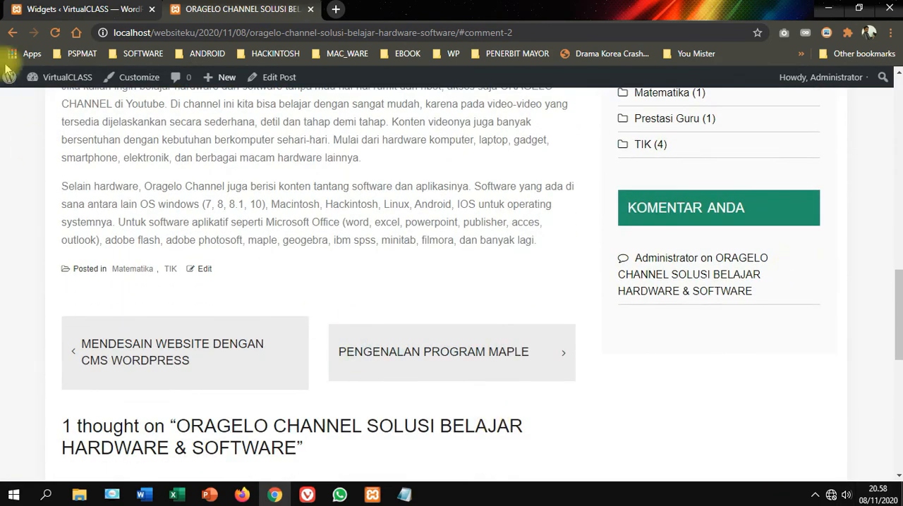
- Return to the Widgets page and add the Archives widget to the Sidebar area below the Recent Comments widget
left_click(51, 17)
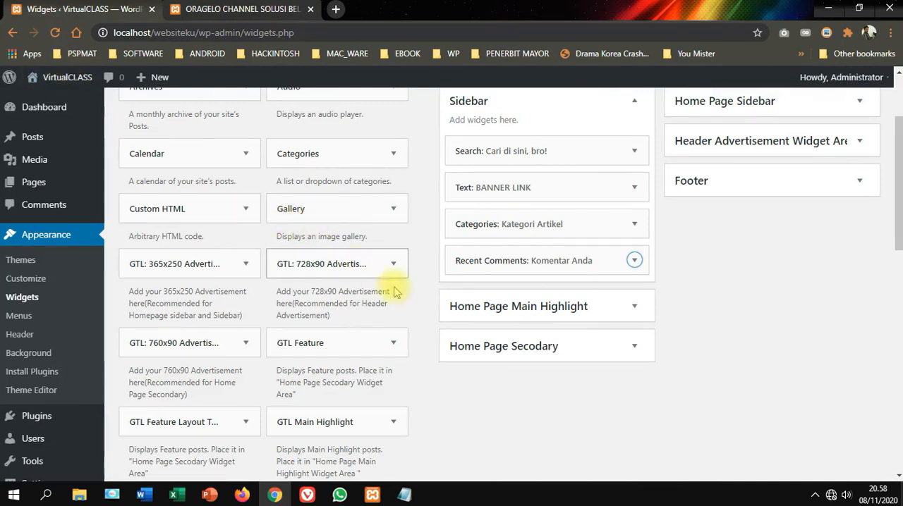
scroll(431, 317, "down", 5)
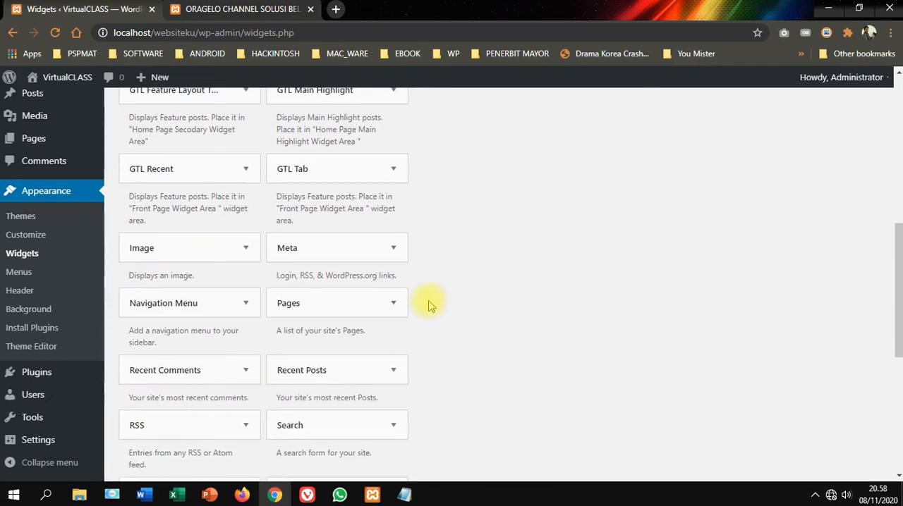
scroll(431, 305, "down", 2)
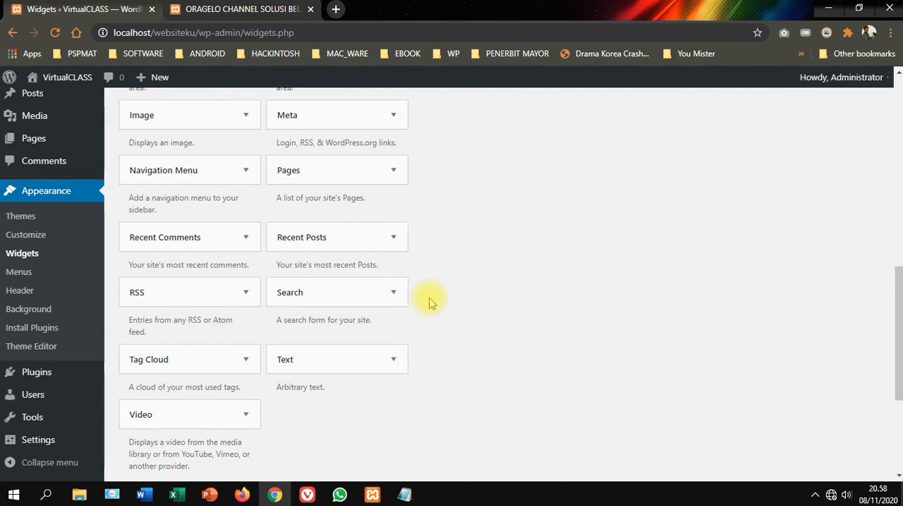
scroll(431, 301, "up", 7)
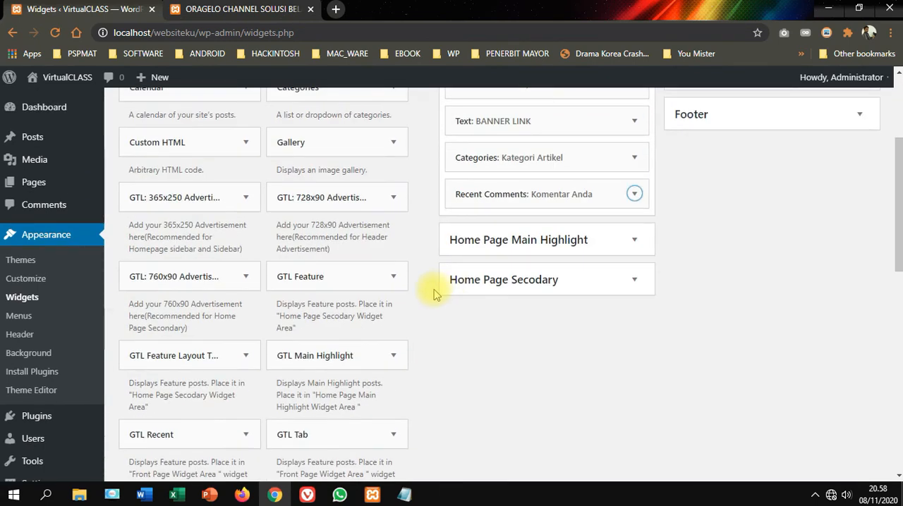
scroll(431, 295, "up", 1)
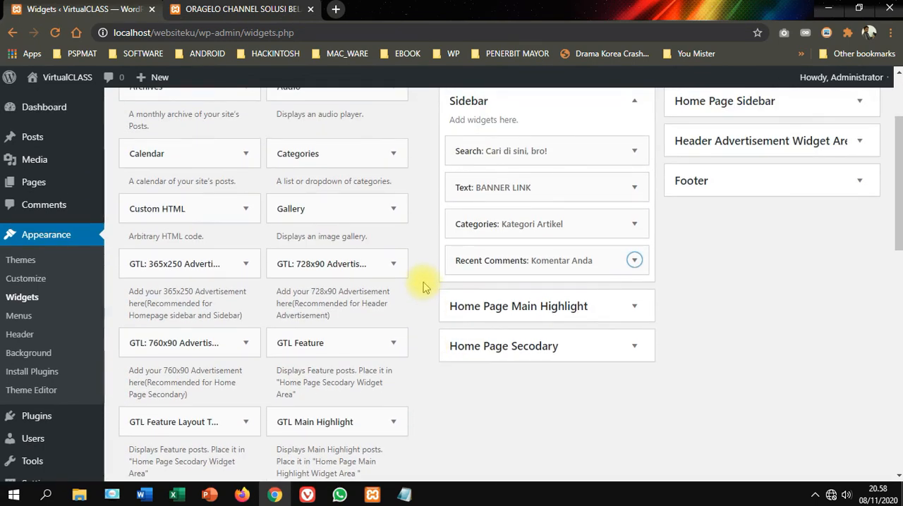
scroll(425, 288, "up", 1)
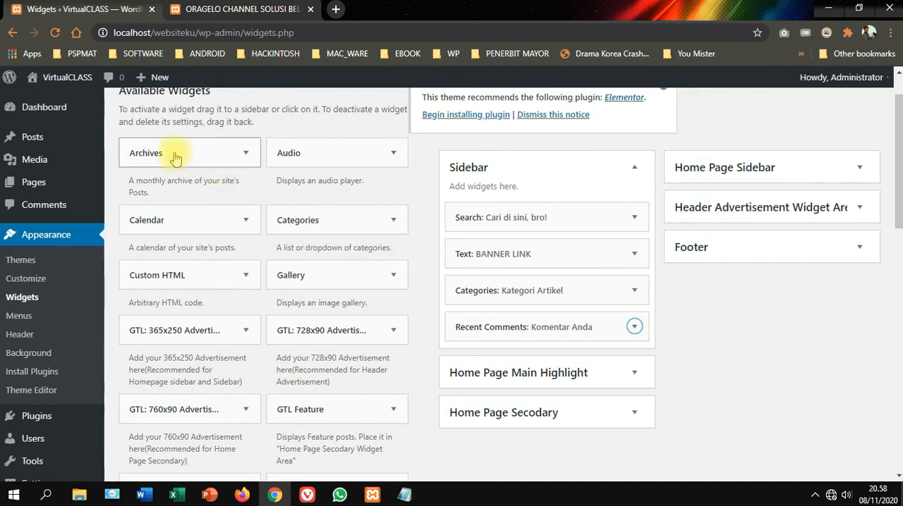
left_click_drag(174, 156, 531, 359)
scroll(531, 356, "down", 2)
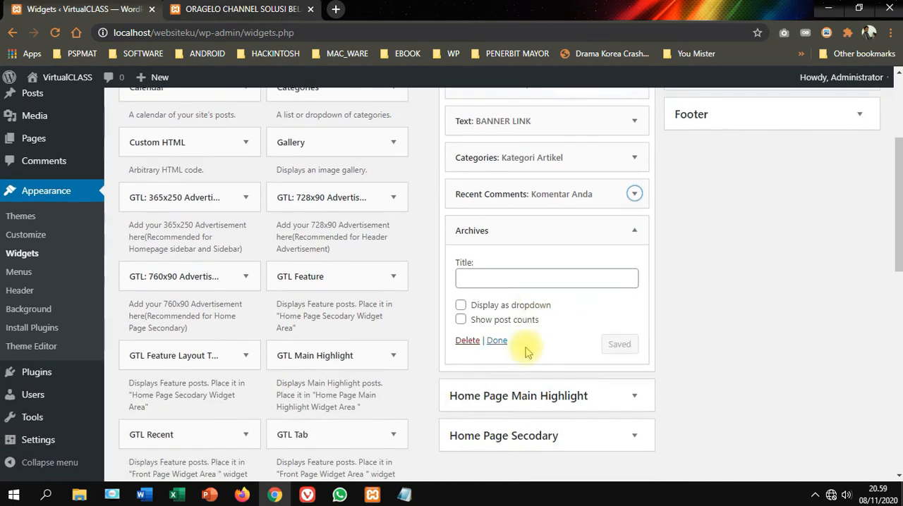
- Title the Archives widget "Arsip Artikel", enable Show post counts, save it and collapse it
left_click(484, 277)
left_click(484, 309)
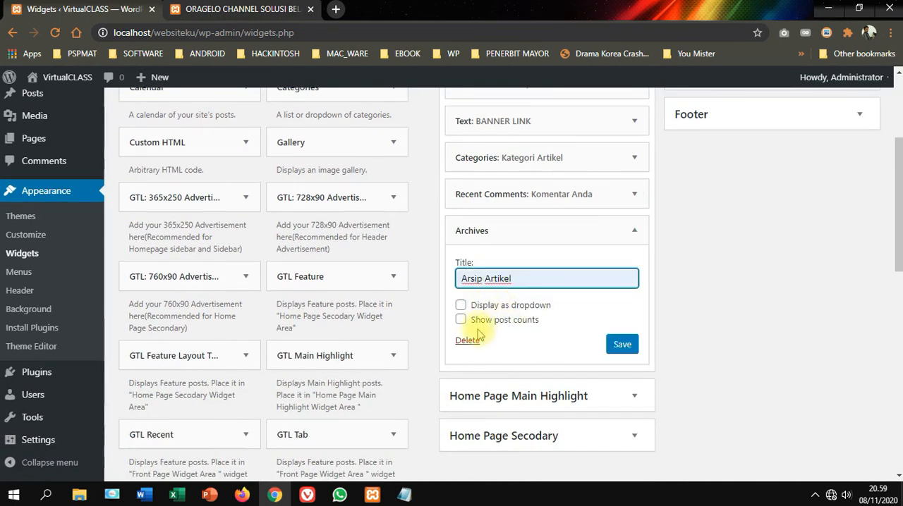
left_click(461, 320)
left_click(621, 345)
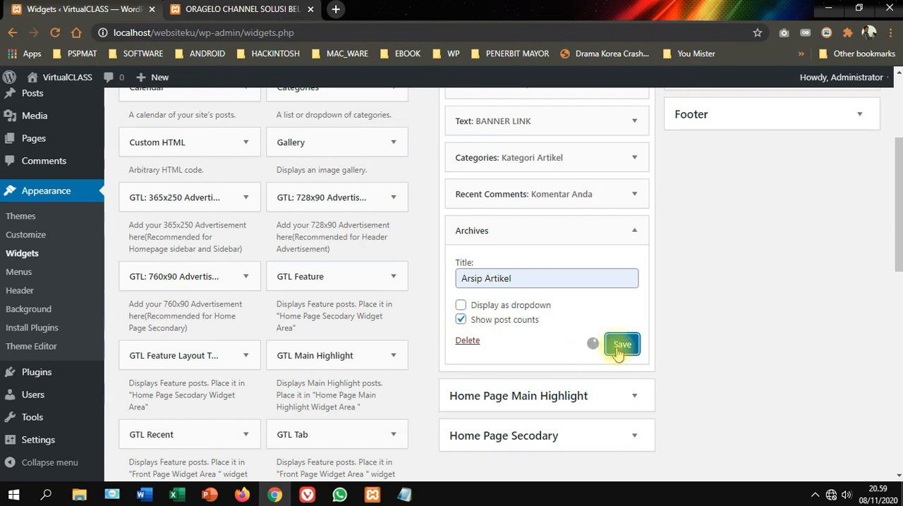
left_click(497, 340)
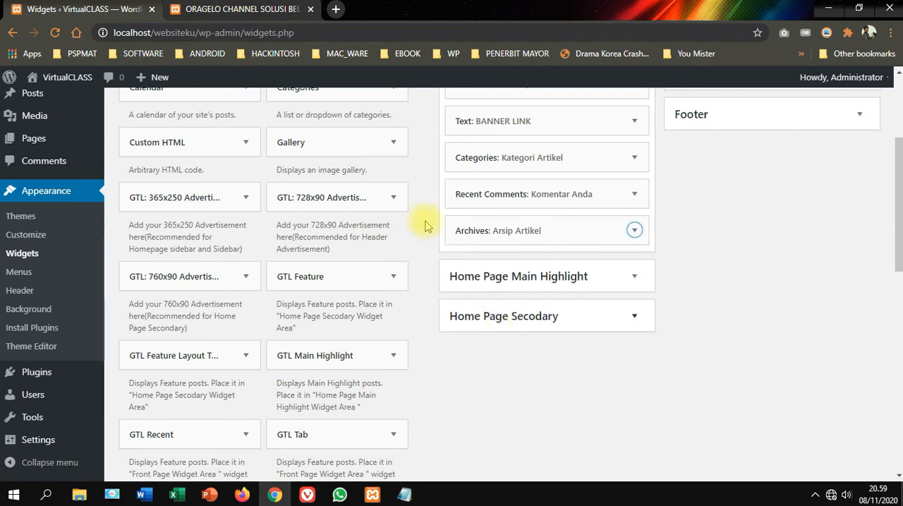
- Reload the post page and check the ARSIP ARTIKEL section in its sidebar and on the home page
left_click(261, 10)
left_click(55, 33)
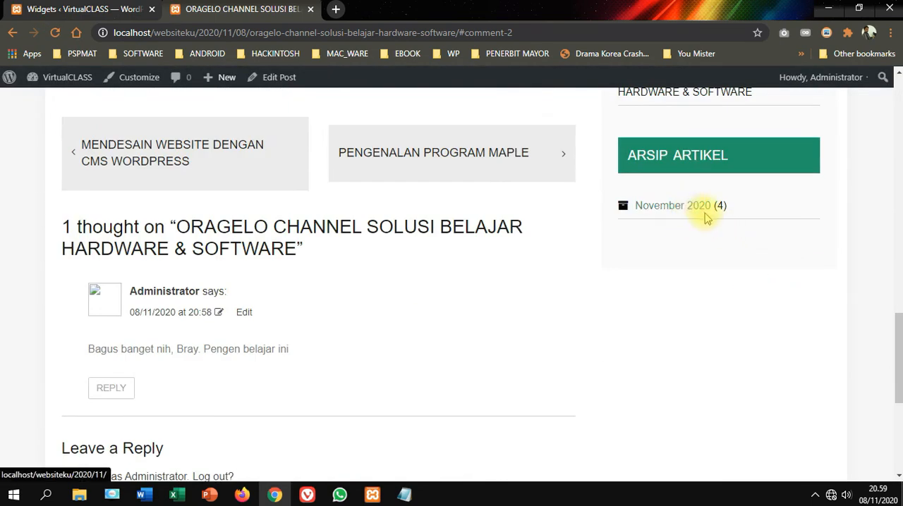
scroll(349, 286, "up", 5)
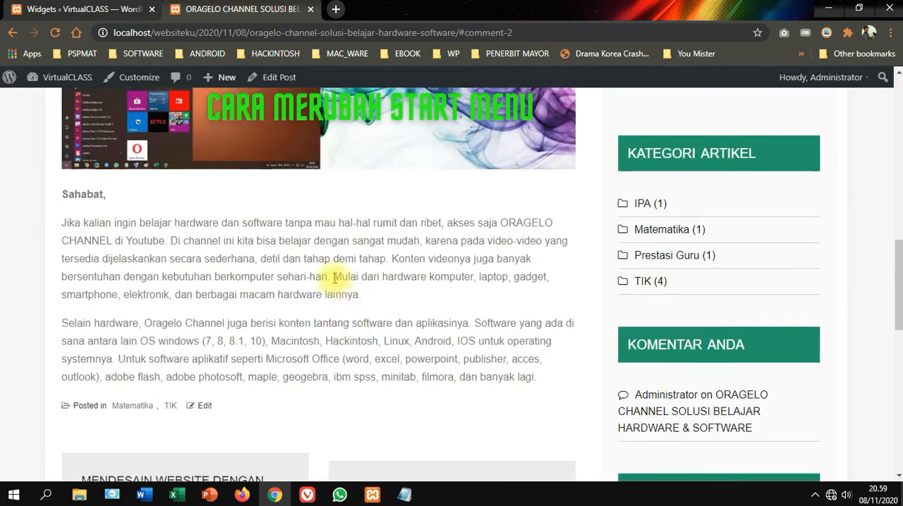
scroll(334, 277, "up", 5)
scroll(65, 164, "up", 3)
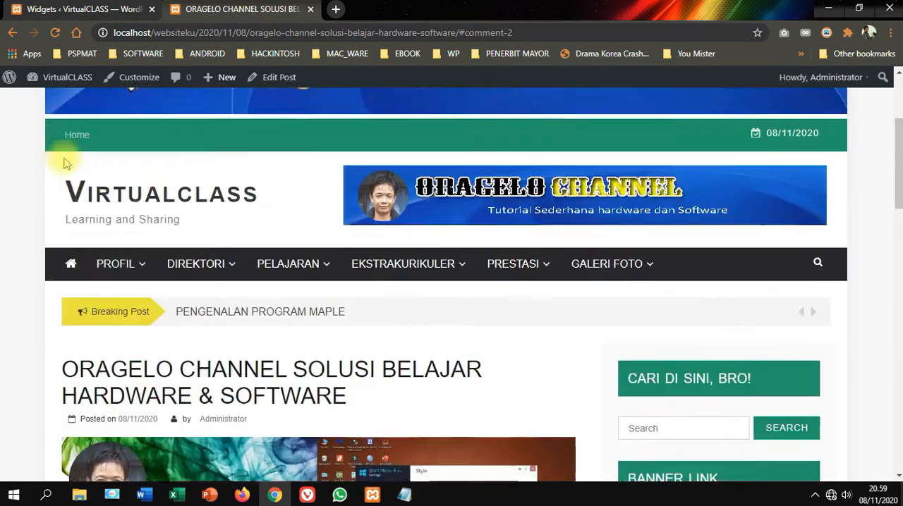
left_click(66, 365)
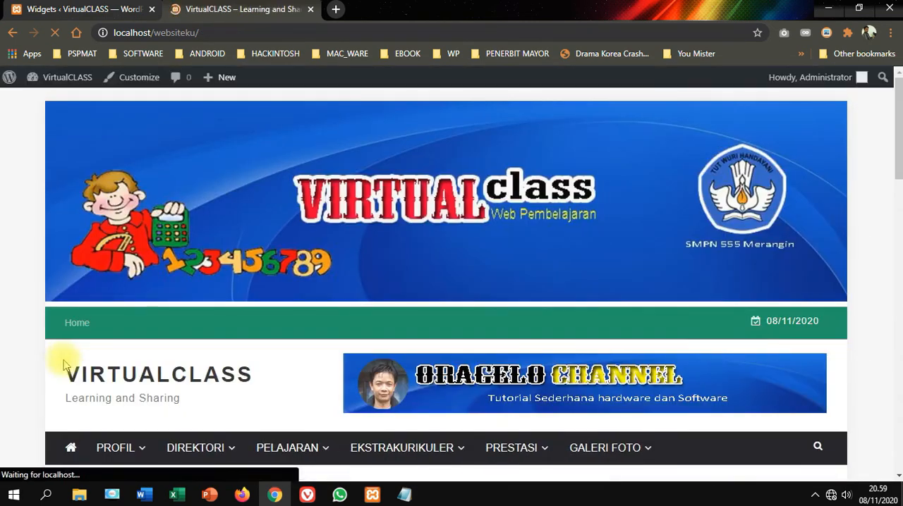
scroll(59, 299, "down", 7)
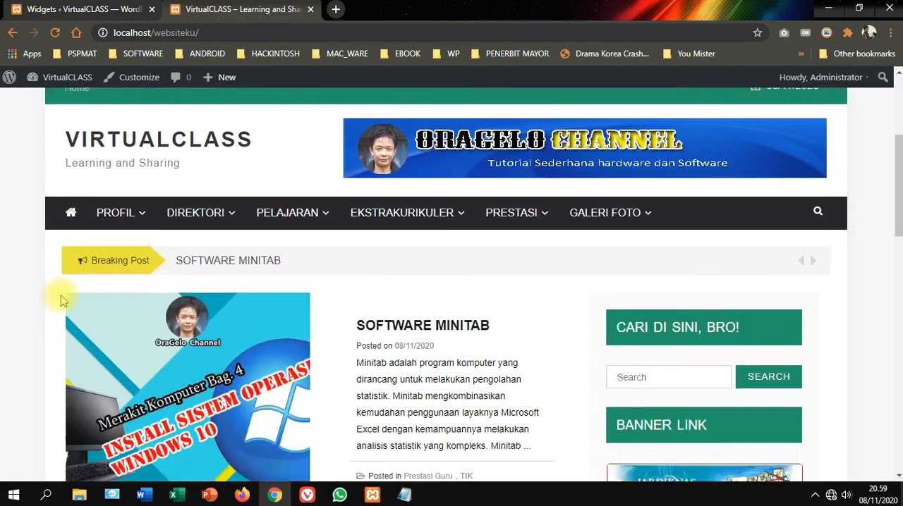
scroll(89, 305, "down", 6)
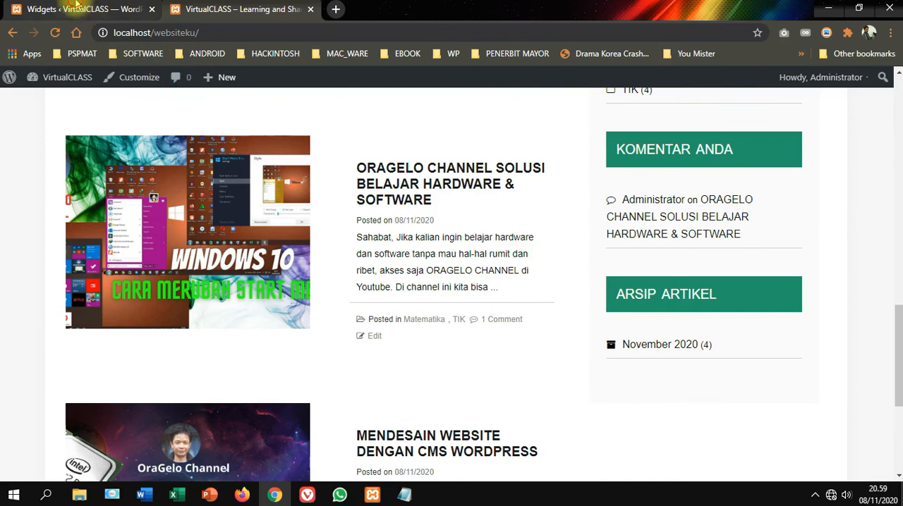
- Look through the list of available widgets on the Widgets page for further sidebar content
left_click(92, 15)
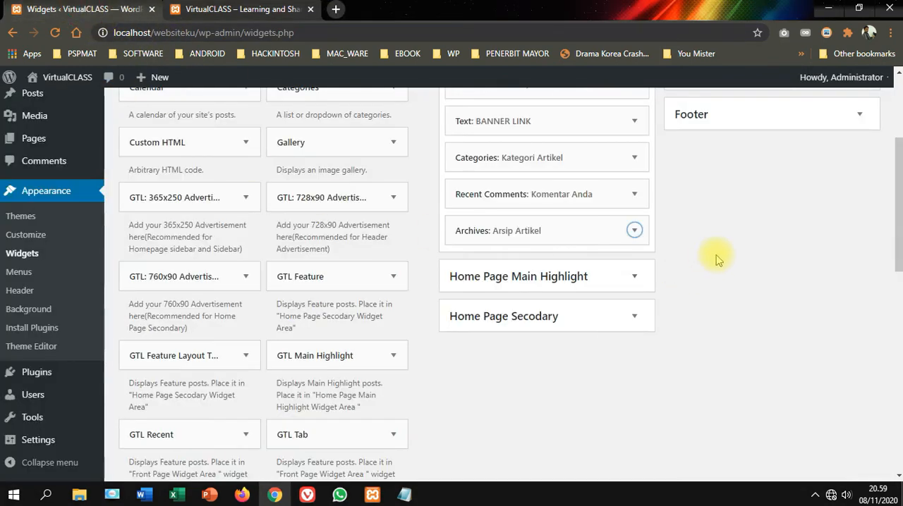
scroll(718, 260, "up", 2)
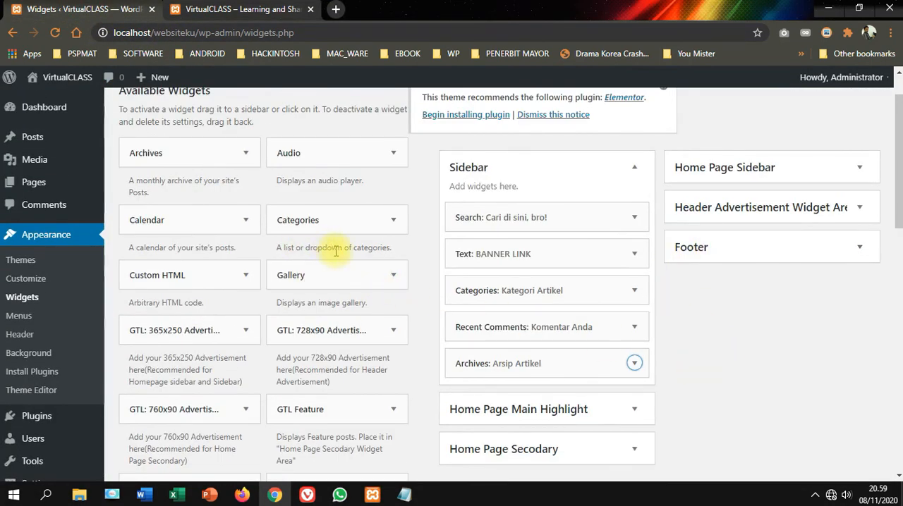
scroll(242, 178, "up", 1)
scroll(254, 212, "down", 1)
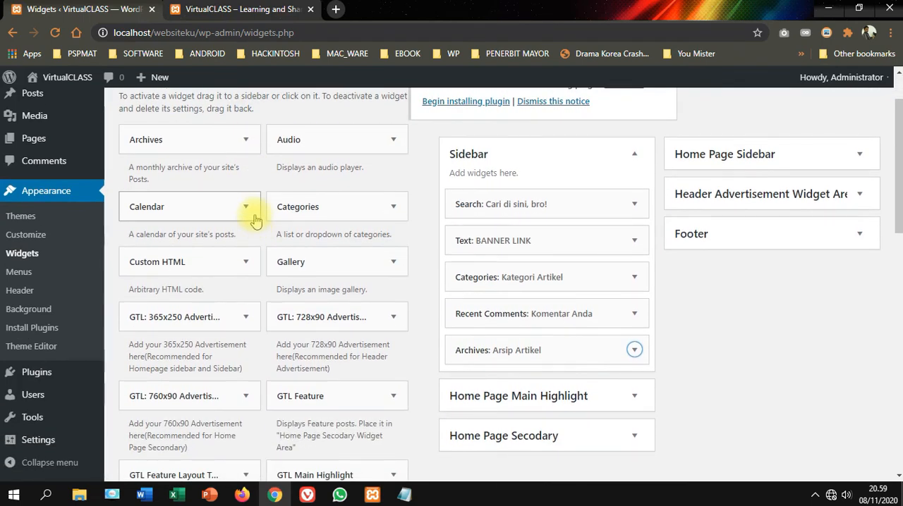
scroll(216, 235, "down", 4)
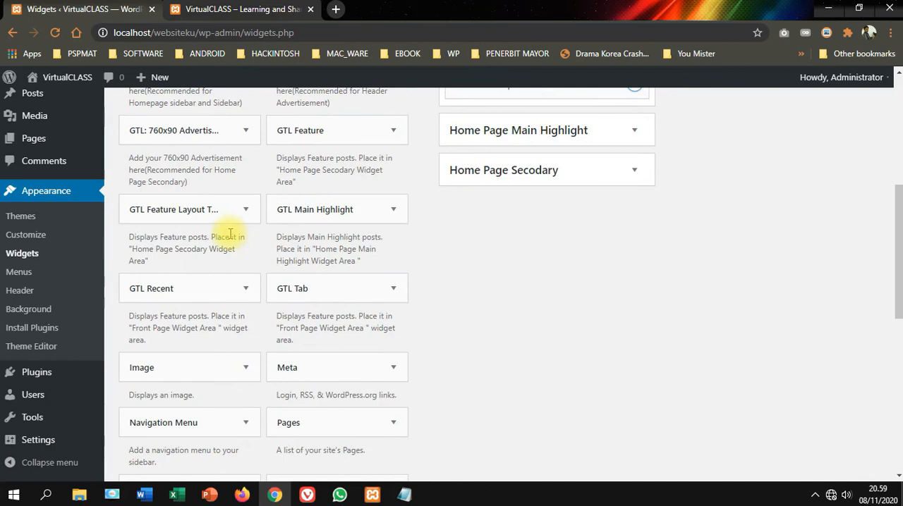
scroll(226, 235, "down", 2)
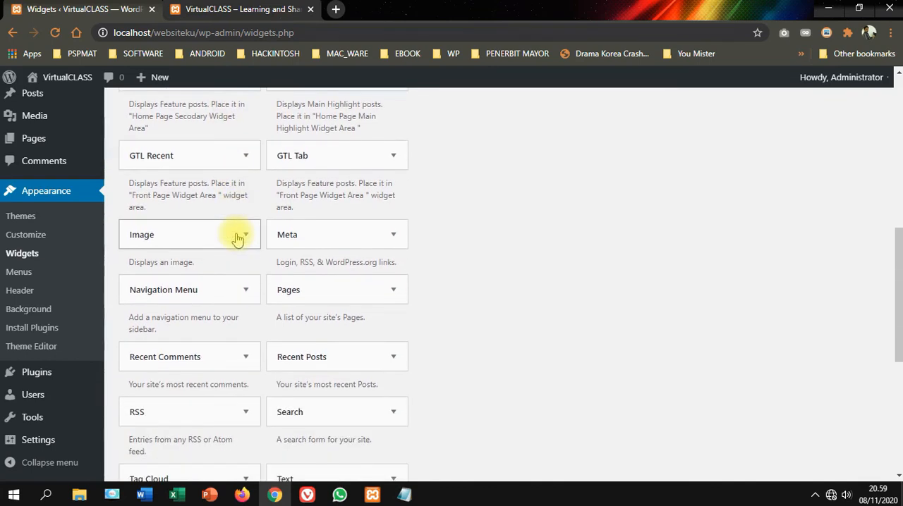
scroll(238, 241, "down", 2)
scroll(238, 237, "up", 3)
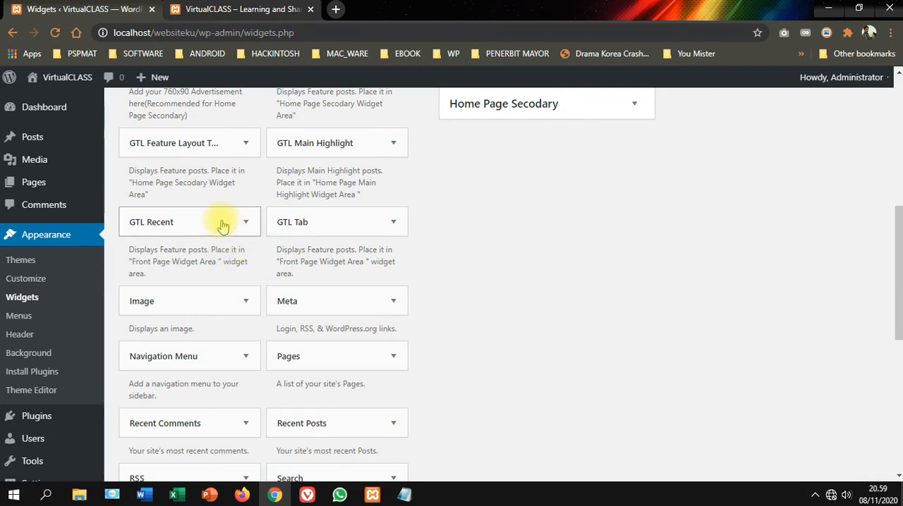
left_click(227, 9)
left_click(97, 10)
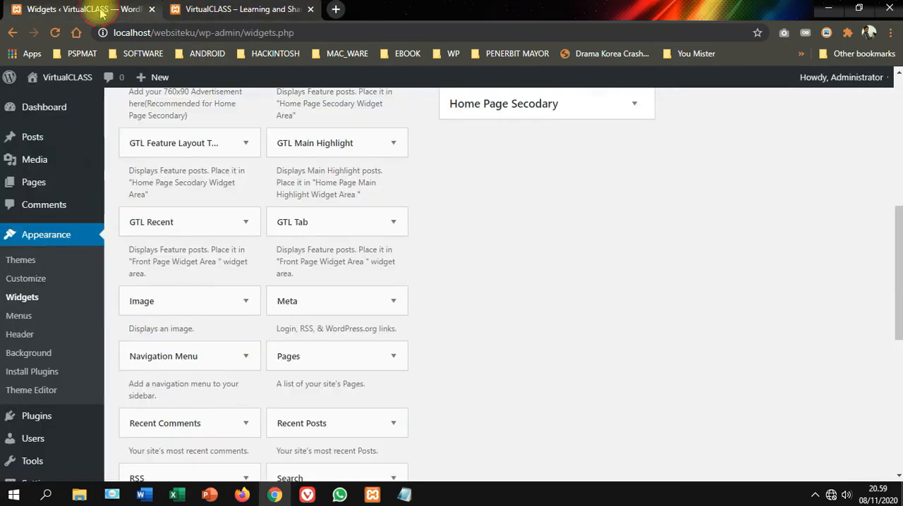
- Open the Sidebar widget area in the theme Customizer and add the Calendar widget below the Archives widget
left_click(38, 282)
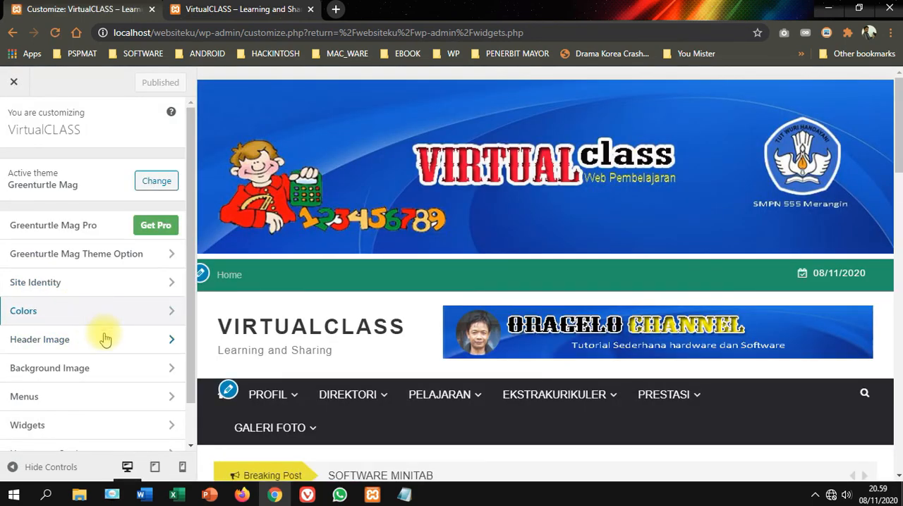
left_click(67, 429)
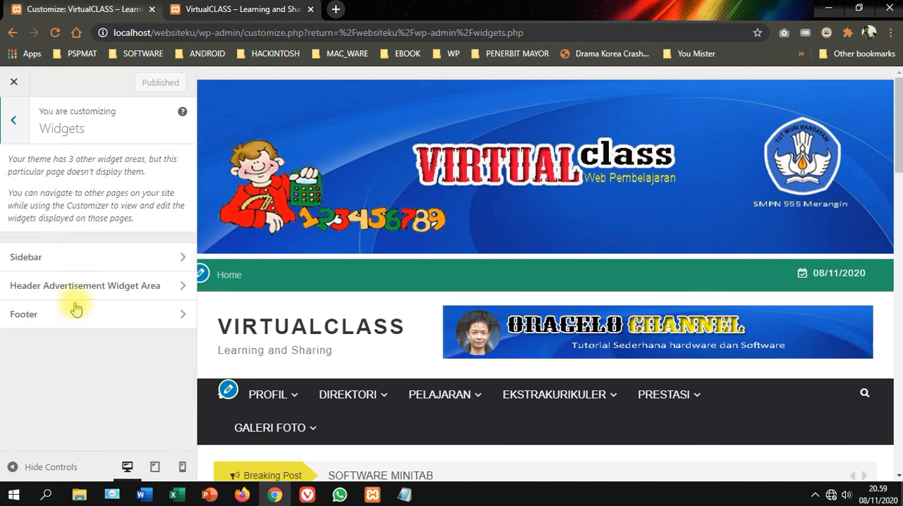
left_click(74, 260)
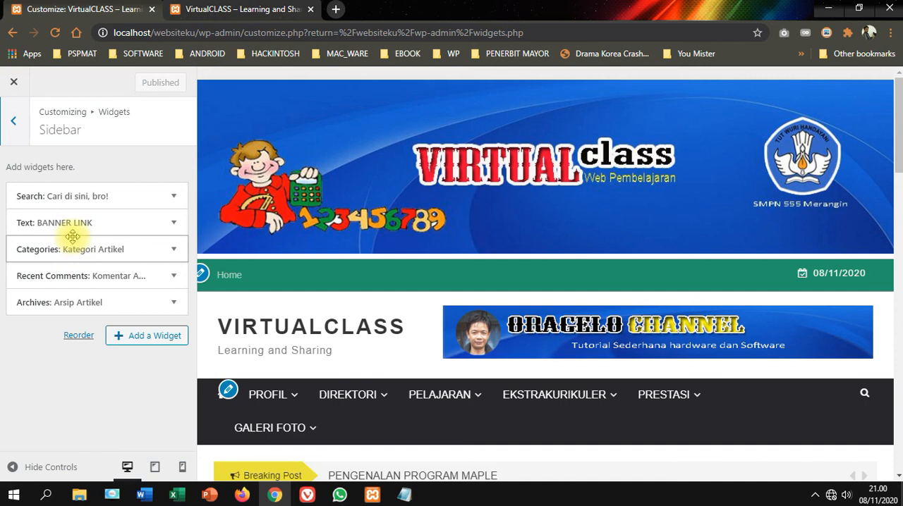
left_click(133, 338)
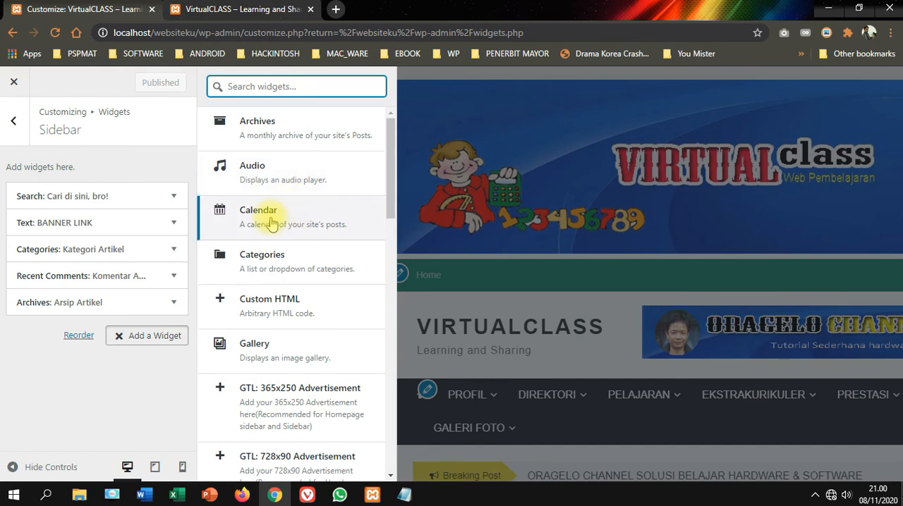
left_click(272, 224)
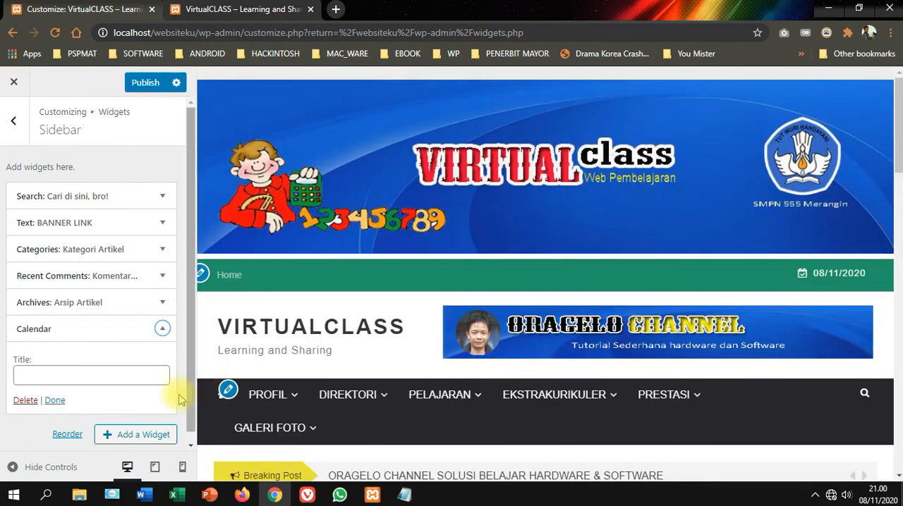
- Title the Calendar widget "Kalender", finish editing it and publish the Sidebar changes
left_click(88, 375)
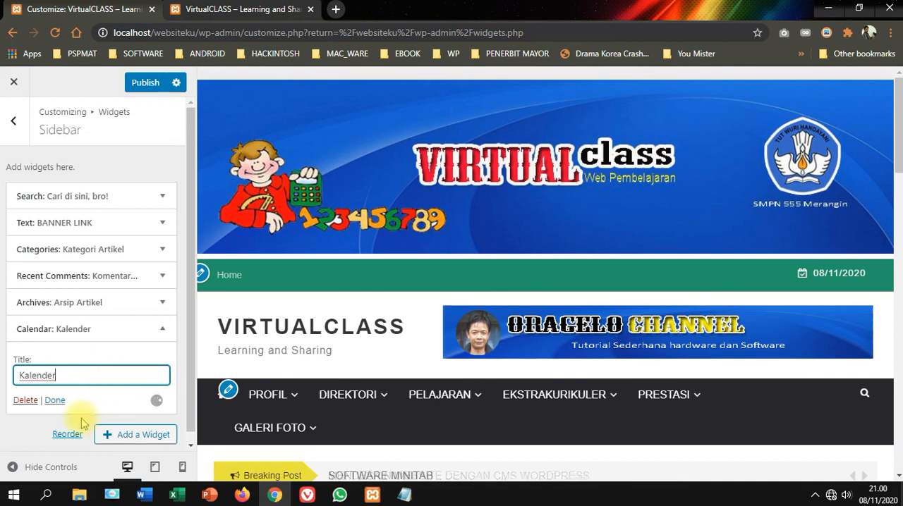
left_click(61, 402)
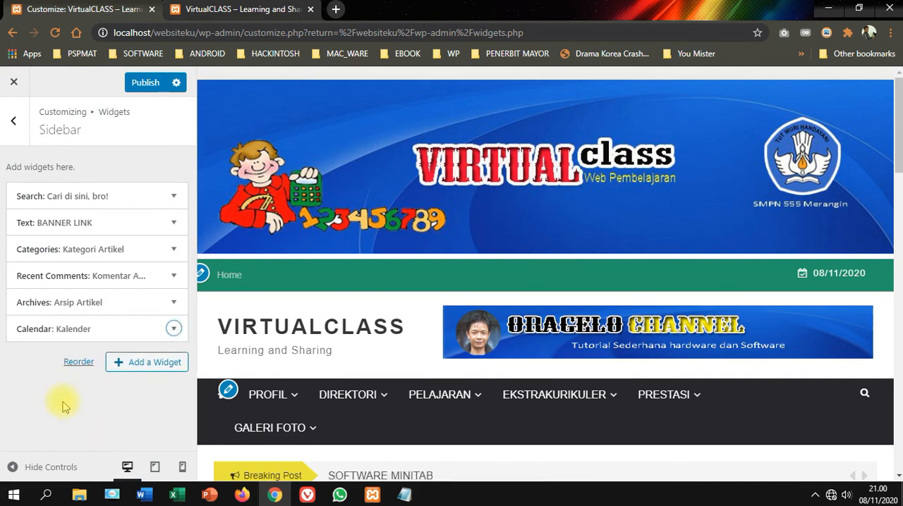
left_click(147, 83)
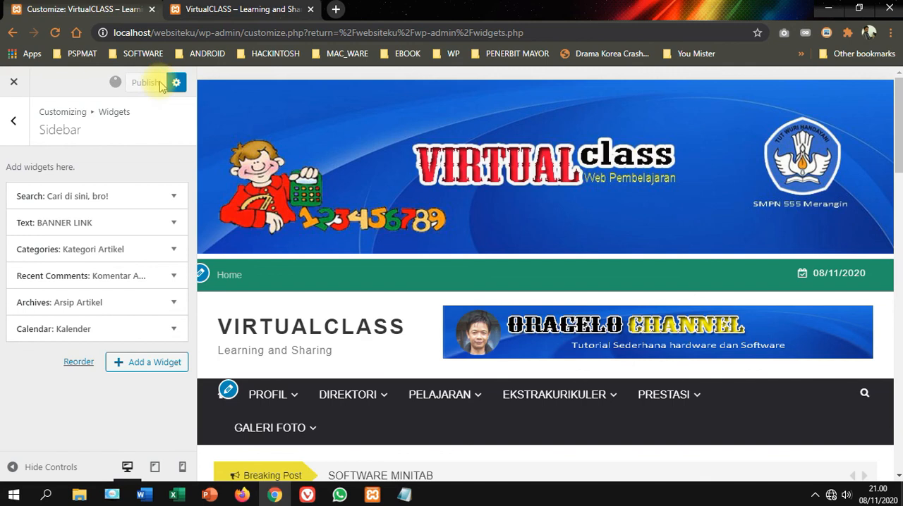
- Check the KALENDER section with its monthly calendar in the sidebar of the site's home page
left_click(213, 10)
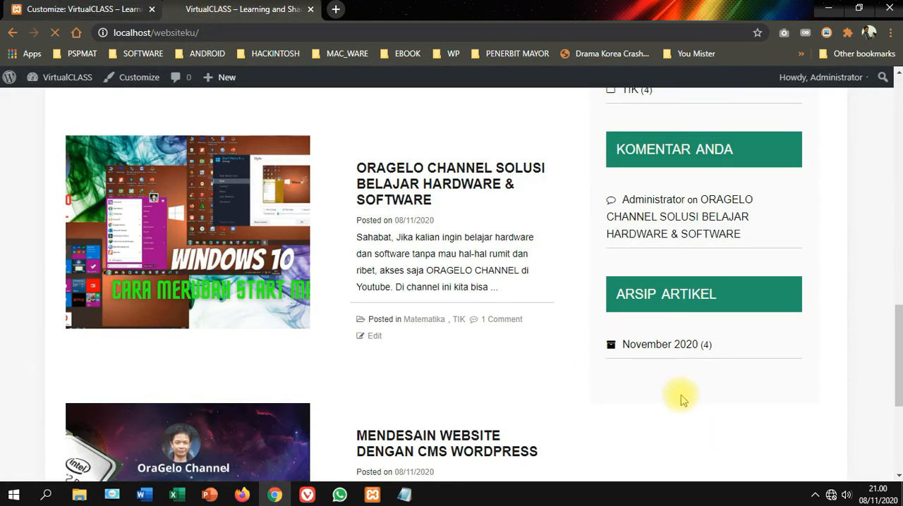
scroll(775, 350, "down", 2)
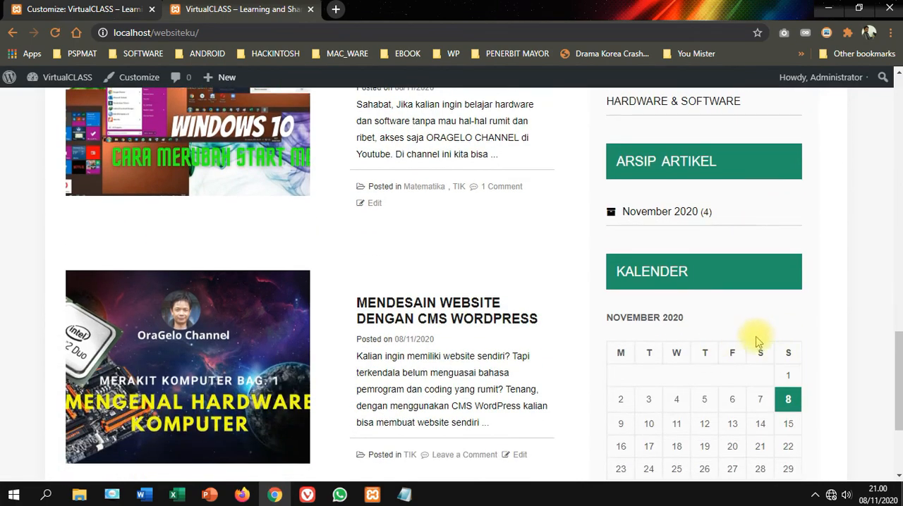
scroll(748, 328, "down", 2)
scroll(693, 238, "up", 2)
scroll(695, 242, "down", 3)
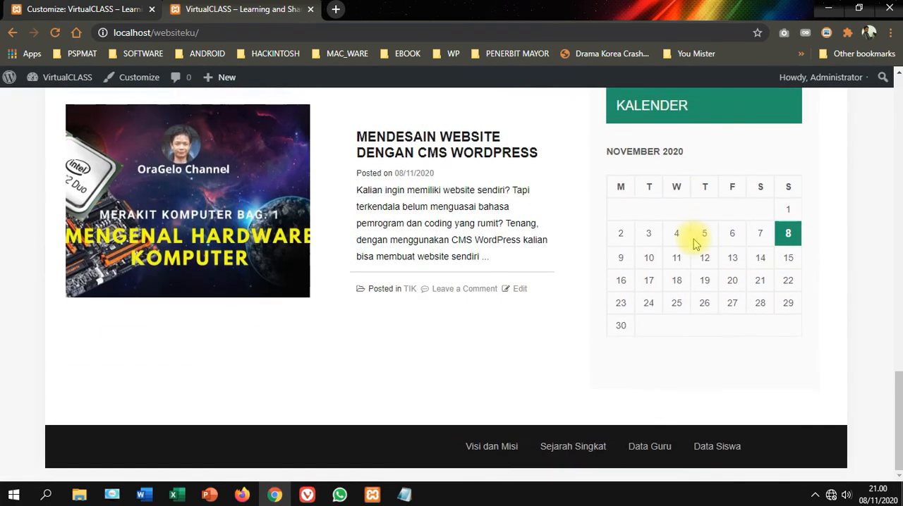
scroll(693, 238, "up", 6)
scroll(695, 235, "down", 6)
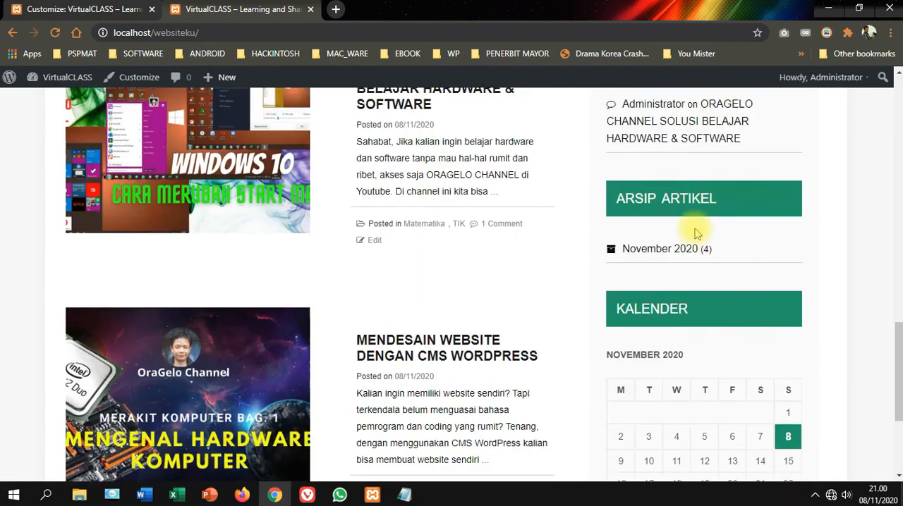
- Open the Footer widget area in the Customizer and add a Categories widget to it
left_click(102, 9)
left_click(14, 128)
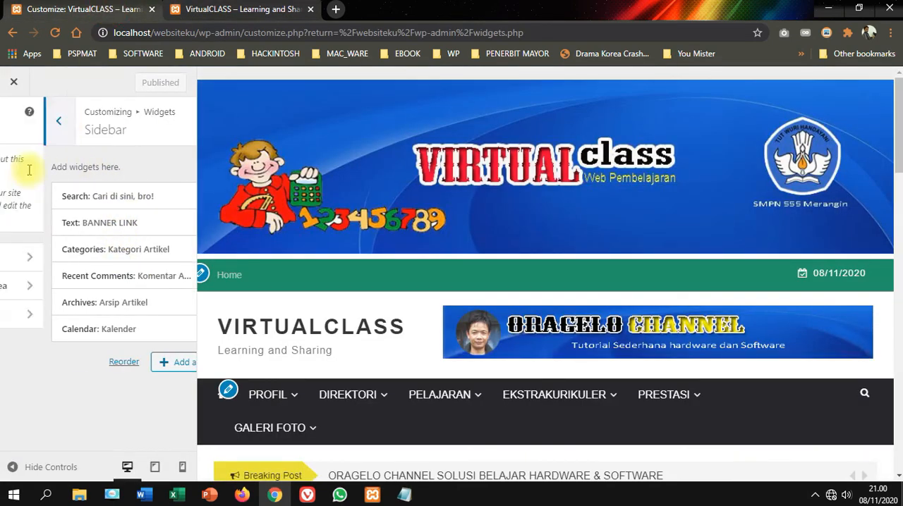
left_click(42, 318)
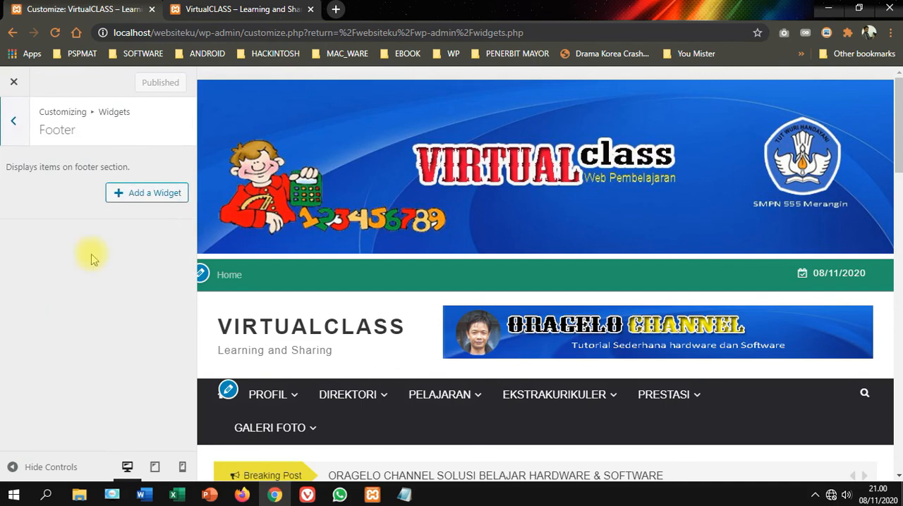
left_click(218, 14)
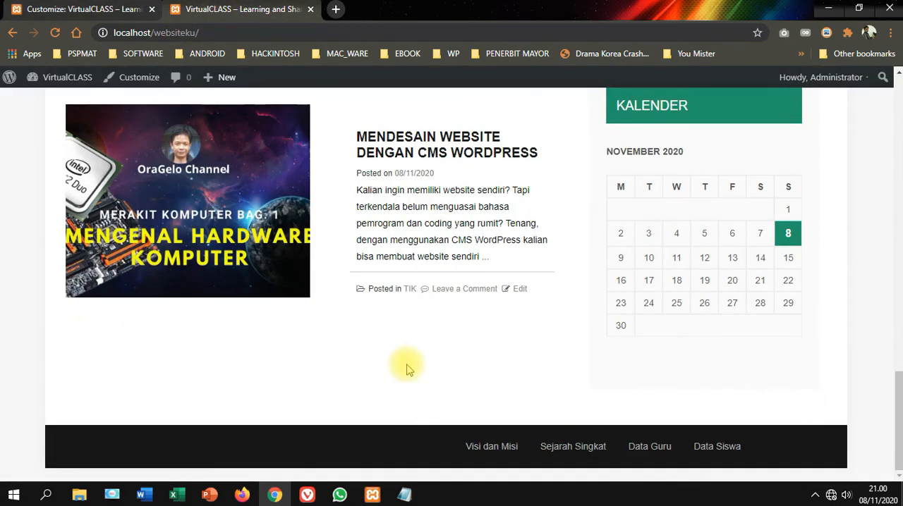
left_click(88, 9)
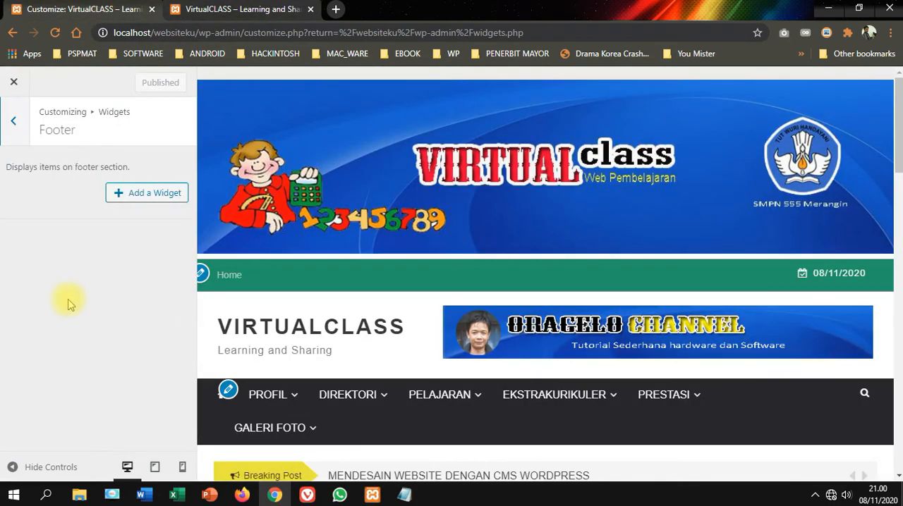
left_click(122, 198)
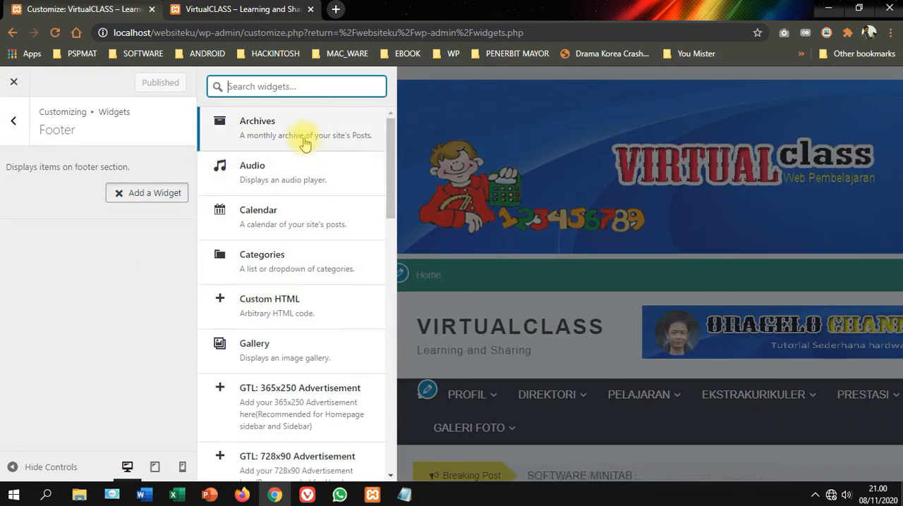
left_click(299, 259)
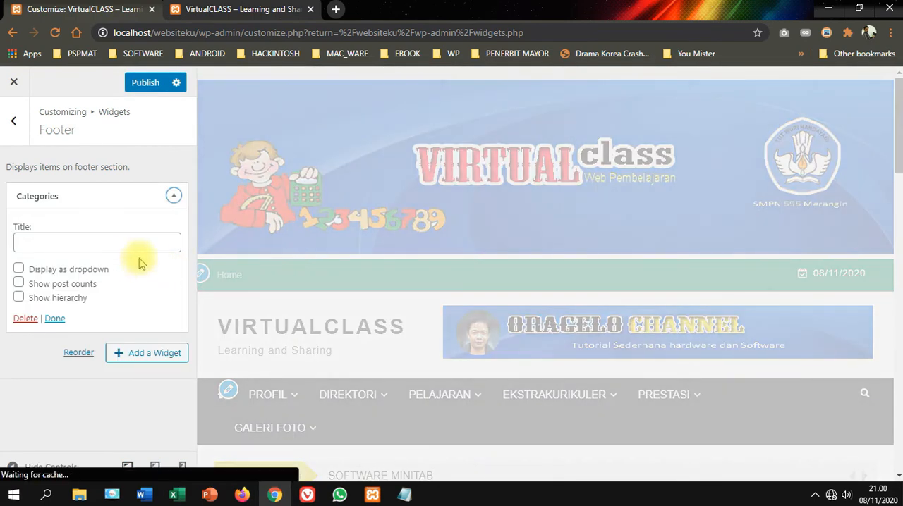
- Title the footer's Categories widget "Kategori Artikel", enable Show post counts and Show hierarchy, and publish the changes
left_click(96, 243)
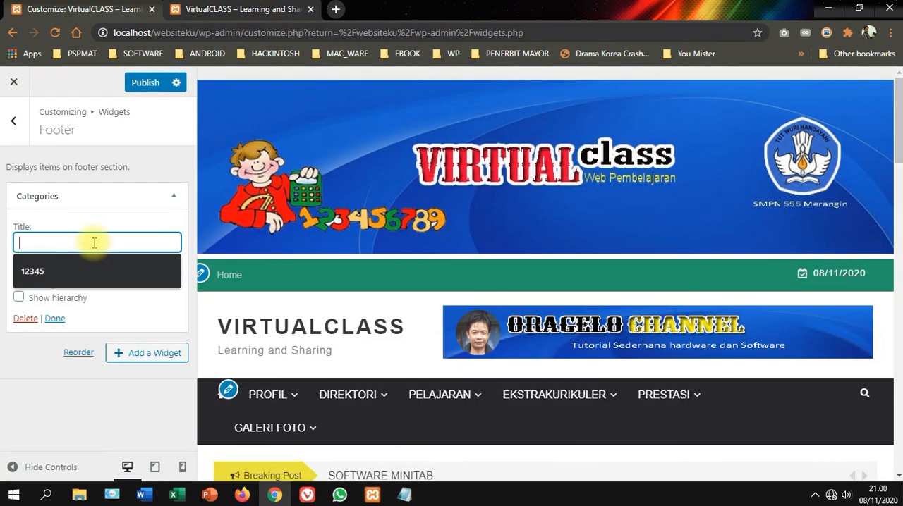
type("Ka")
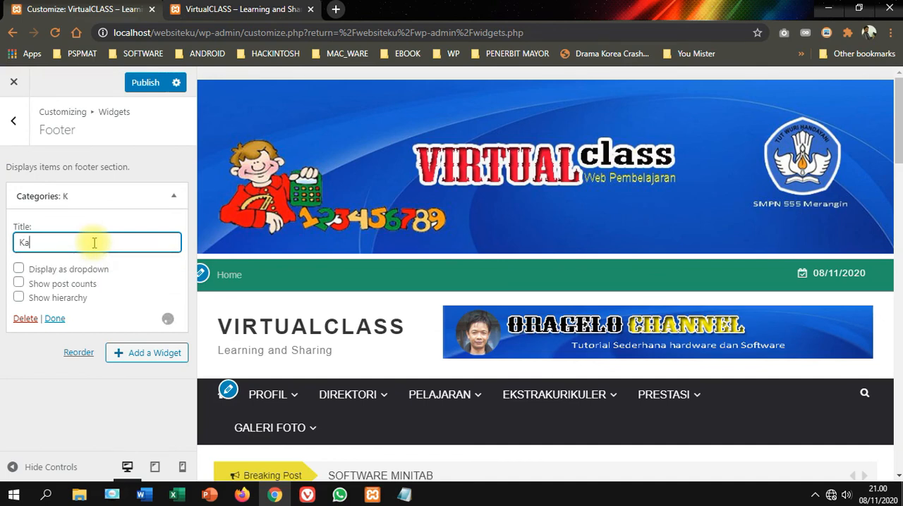
type("gor")
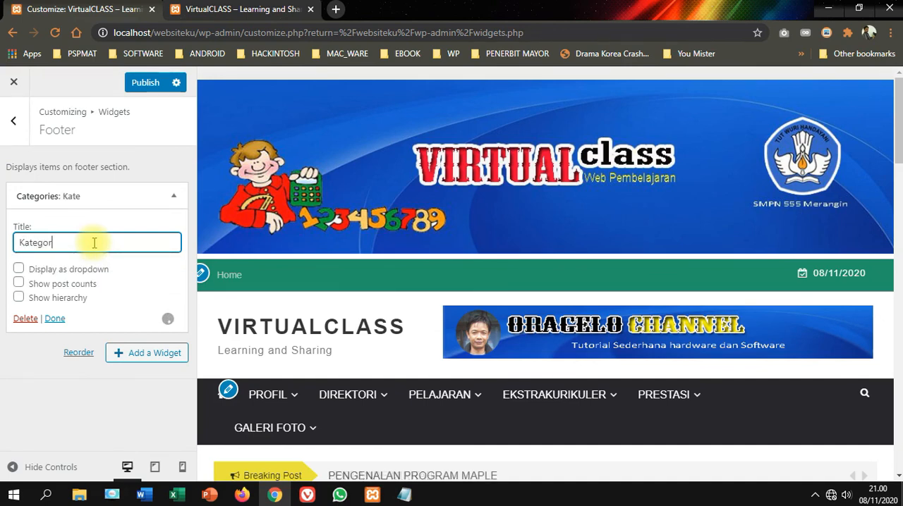
type("i Artikel")
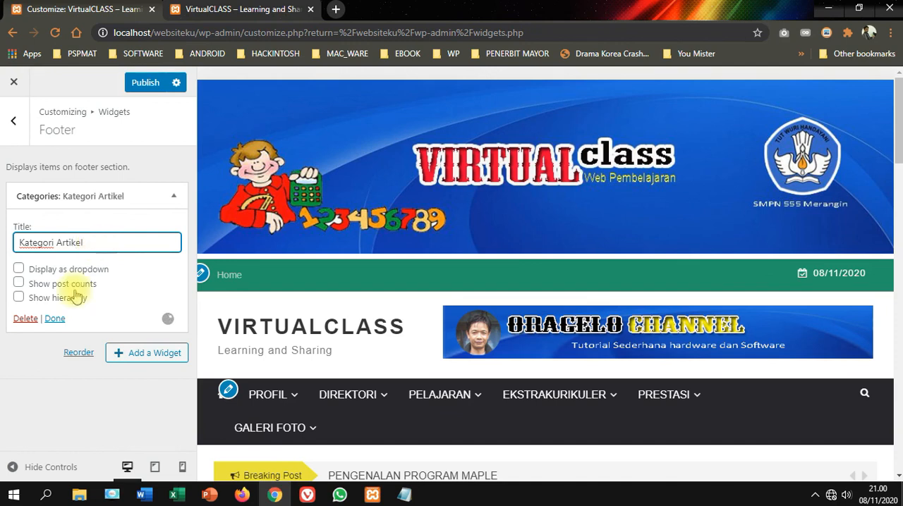
left_click(21, 283)
left_click(31, 295)
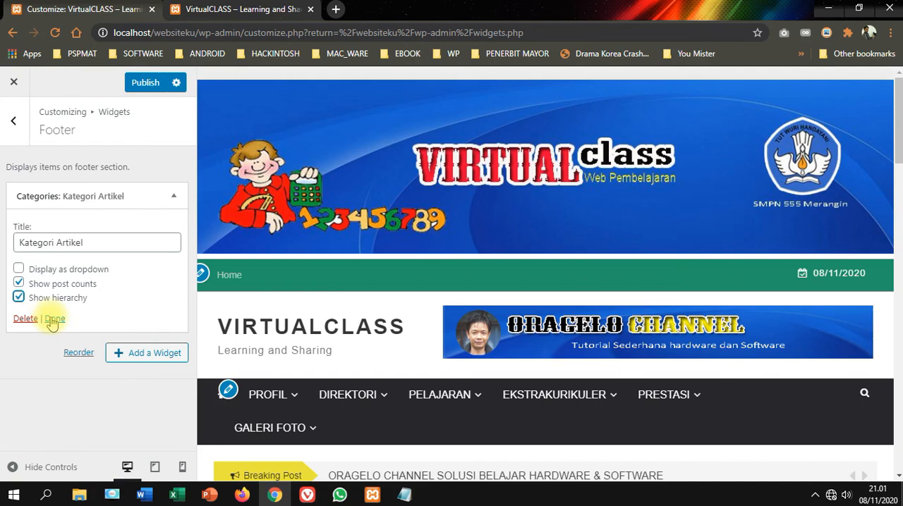
left_click(52, 320)
left_click(137, 84)
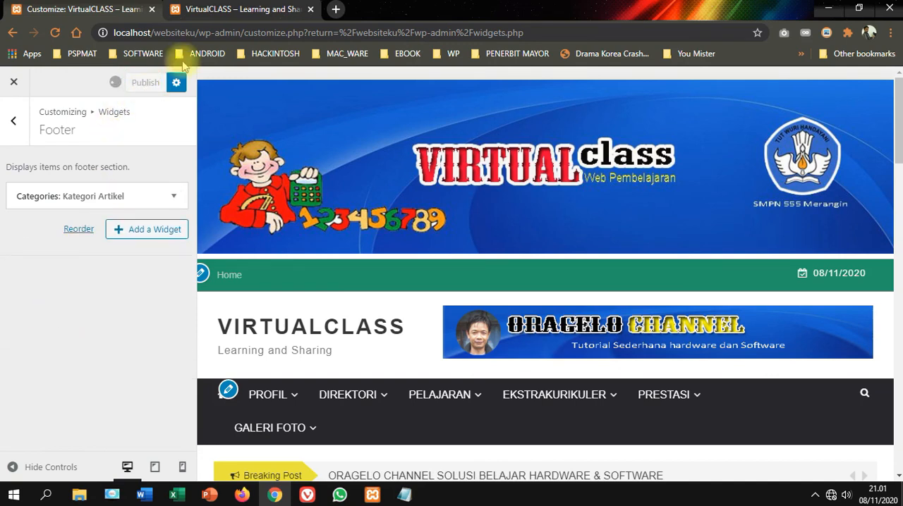
- Reload the home page, review the KATEGORI ARTIKEL section in its footer and the rest of the page, and minimize the browser
left_click(225, 9)
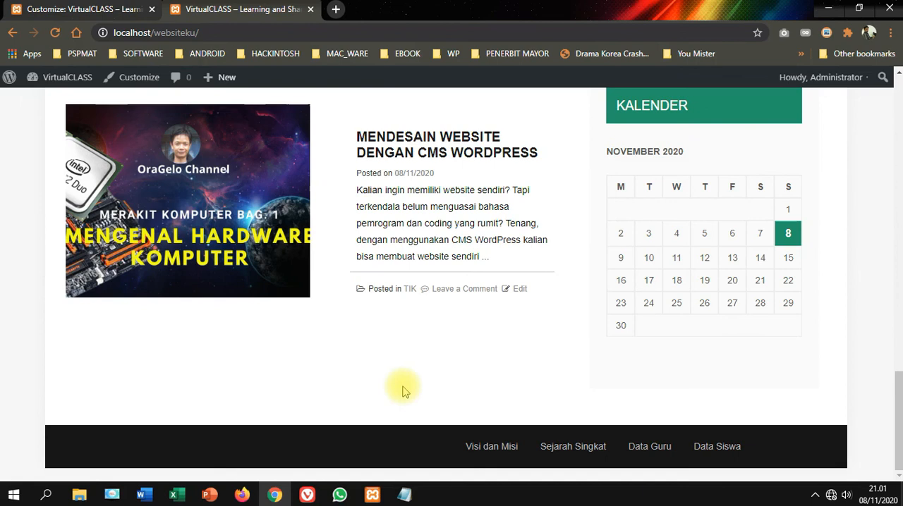
left_click(55, 33)
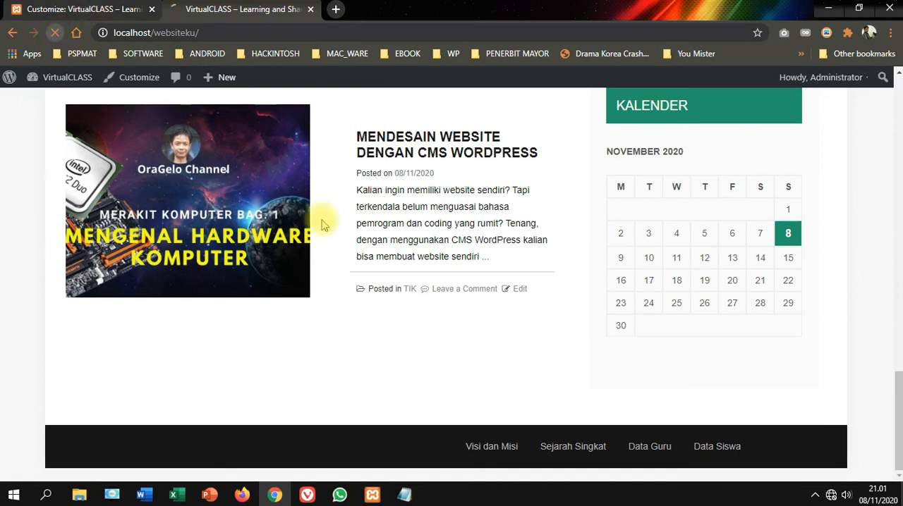
scroll(649, 469, "down", 3)
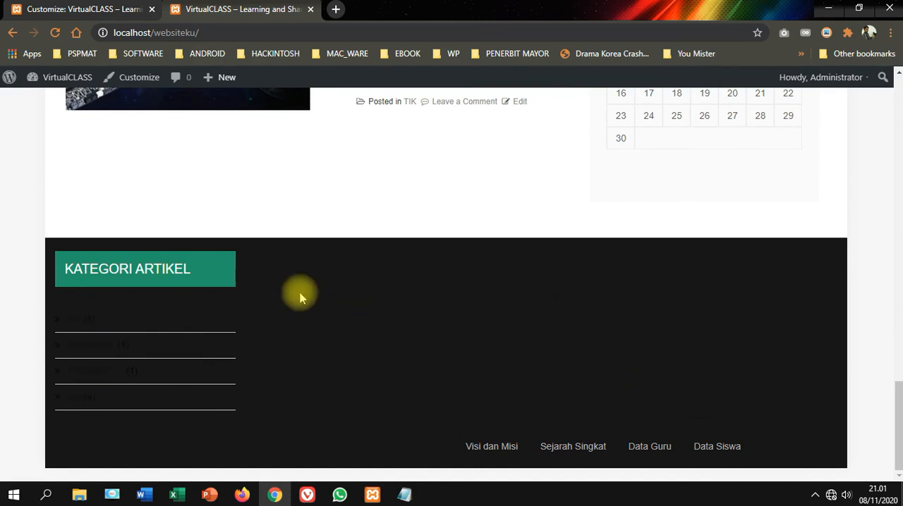
scroll(638, 258, "up", 20)
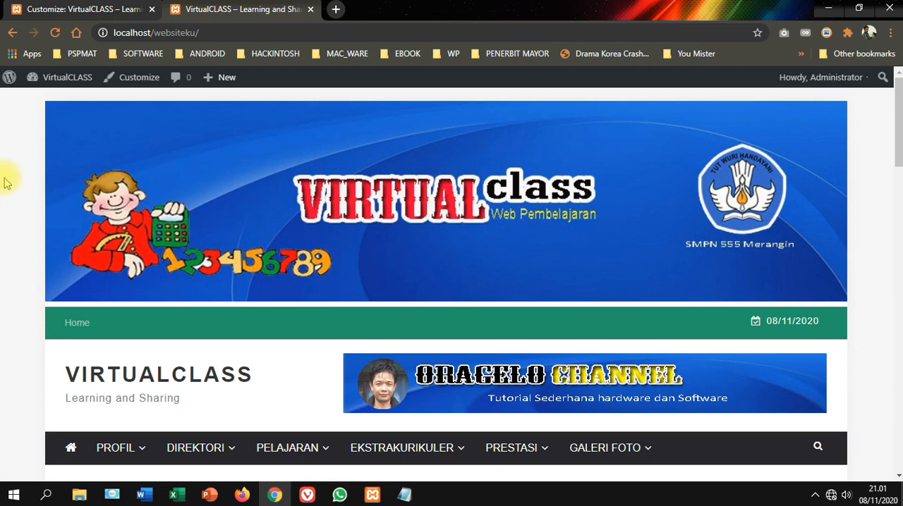
scroll(32, 259, "down", 1)
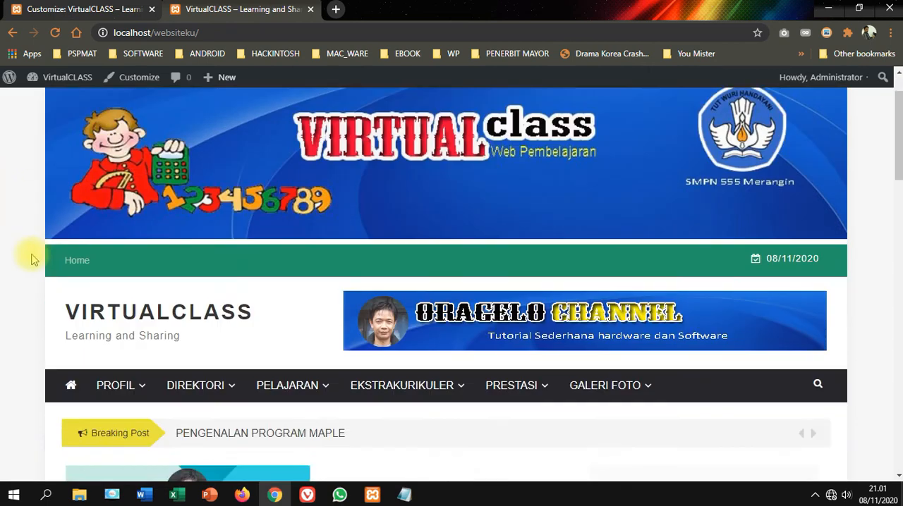
scroll(42, 260, "down", 5)
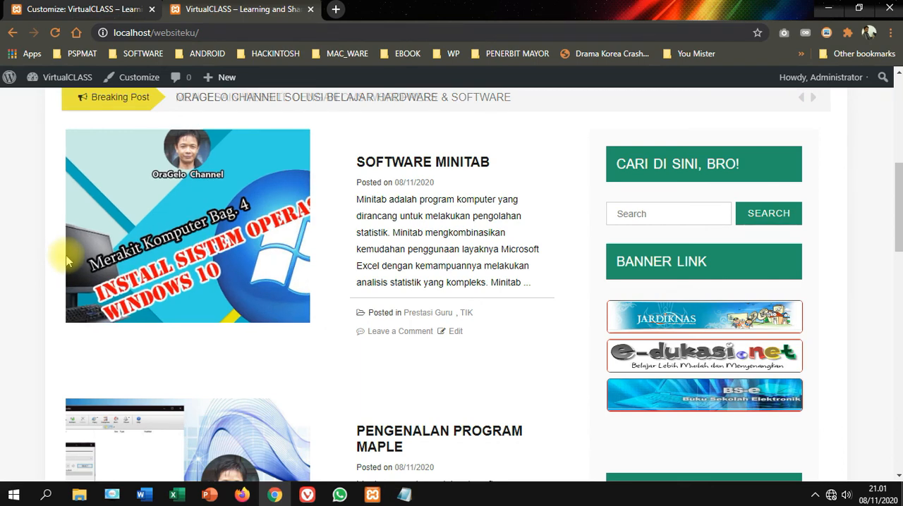
left_click(829, 9)
left_click(605, 108)
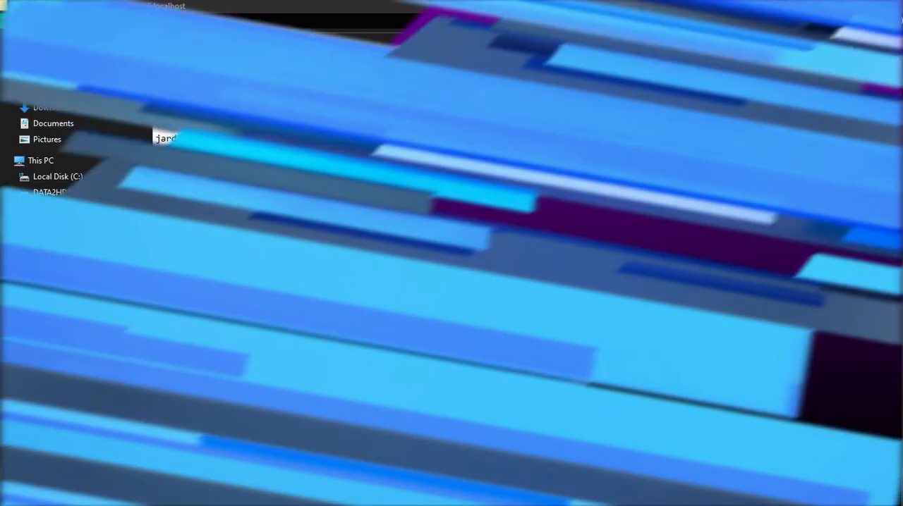